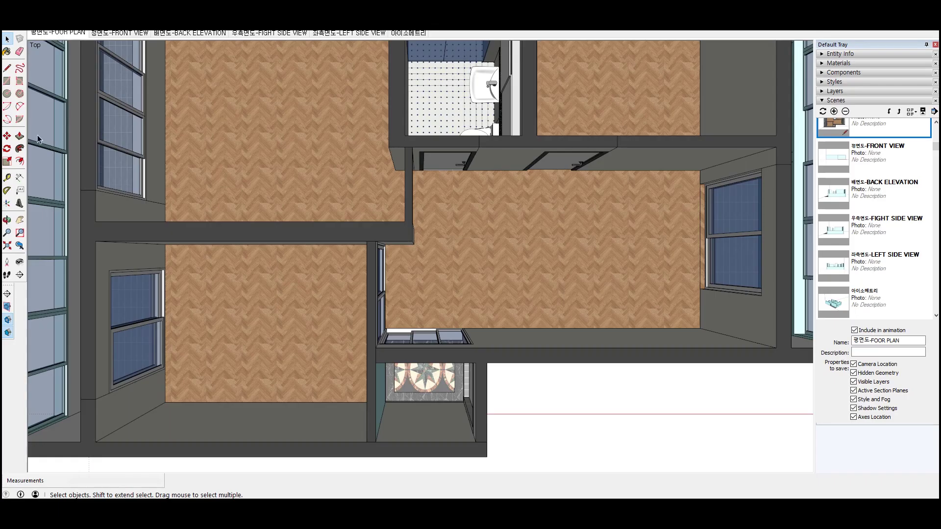
# Draw a rectangle on the floor near the window and make it a group
pyautogui.click(7, 80)
pyautogui.scroll(-2, 294, 260)
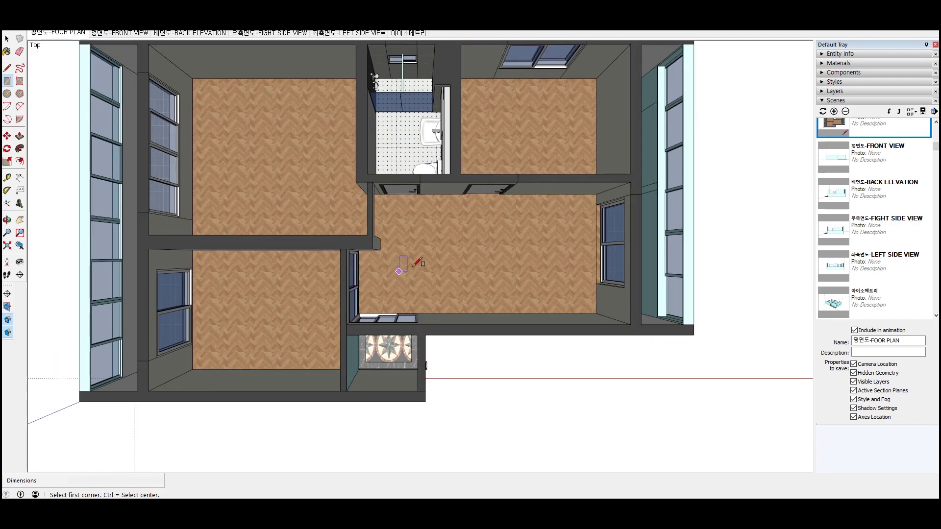
pyautogui.scroll(5, 417, 265)
pyautogui.click(431, 261)
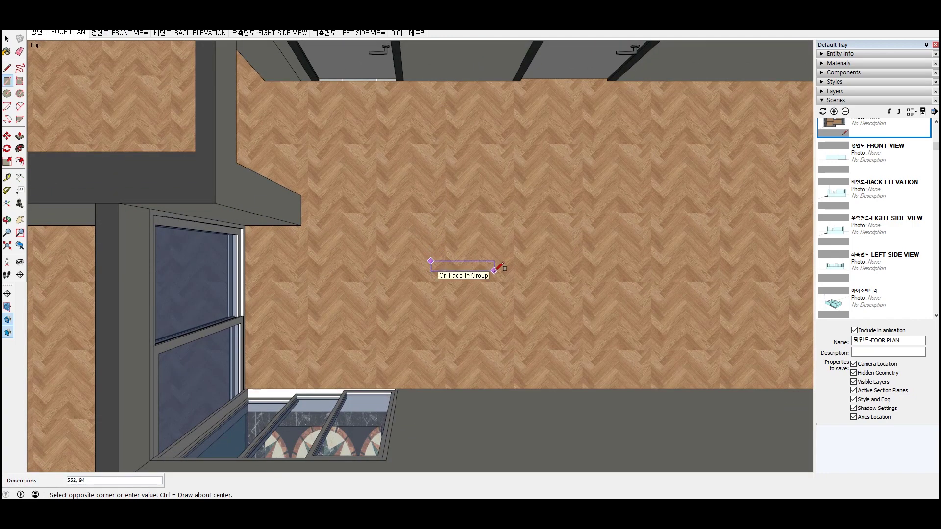
pyautogui.click(476, 292)
pyautogui.scroll(2, 450, 290)
pyautogui.press('space')
pyautogui.click(449, 290)
pyautogui.rightClick(450, 289)
pyautogui.click(485, 370)
pyautogui.moveTo(461, 298); pyautogui.dragTo(440, 326, button='middle')
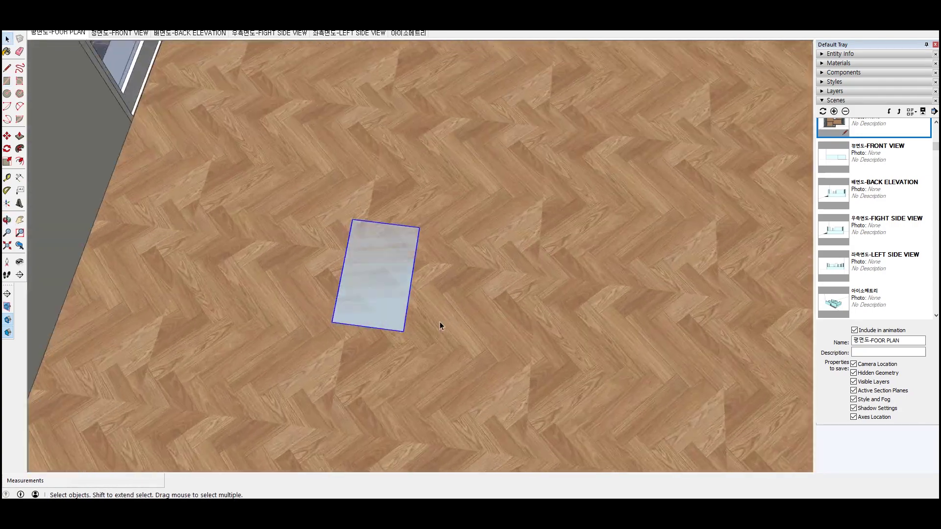
# Inside the group, extrude the rectangle to a box, then flatten it to a 10-thick slab
pyautogui.press('p')
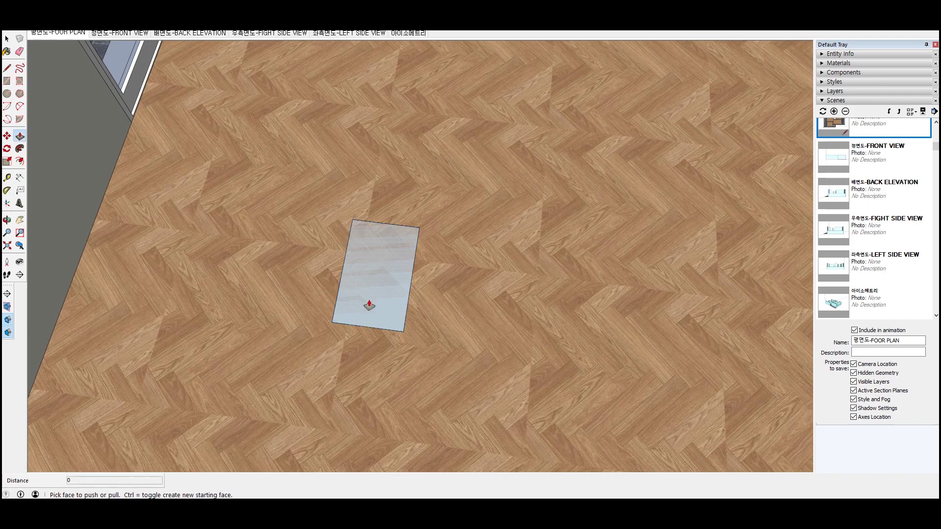
pyautogui.press('space')
pyautogui.doubleClick(375, 289)
pyautogui.click(376, 293)
pyautogui.press('p')
pyautogui.moveTo(374, 294); pyautogui.dragTo(374, 277)
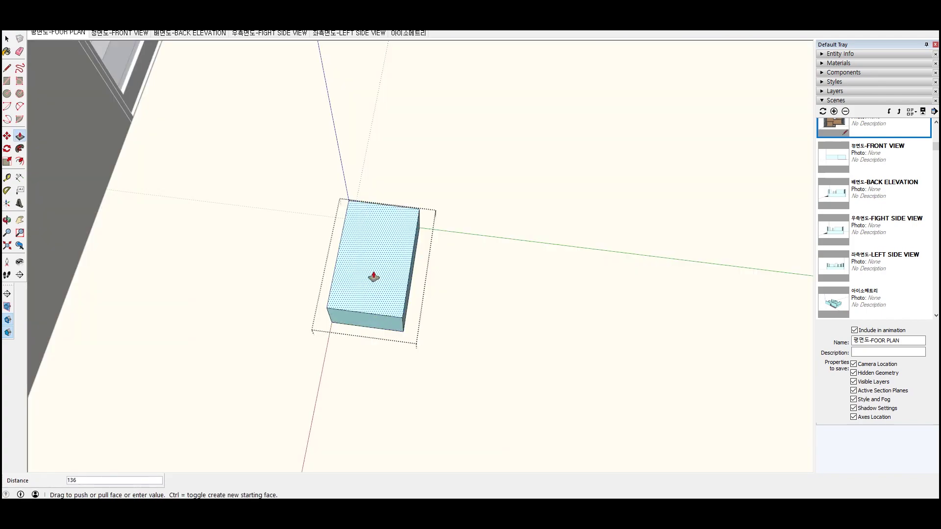
pyautogui.write('60')
pyautogui.press('Return')
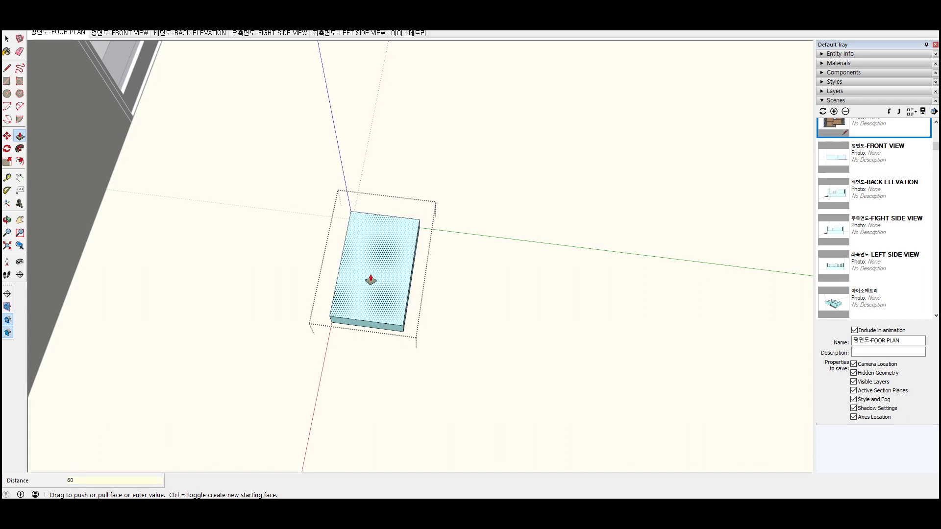
pyautogui.moveTo(377, 312); pyautogui.dragTo(371, 281)
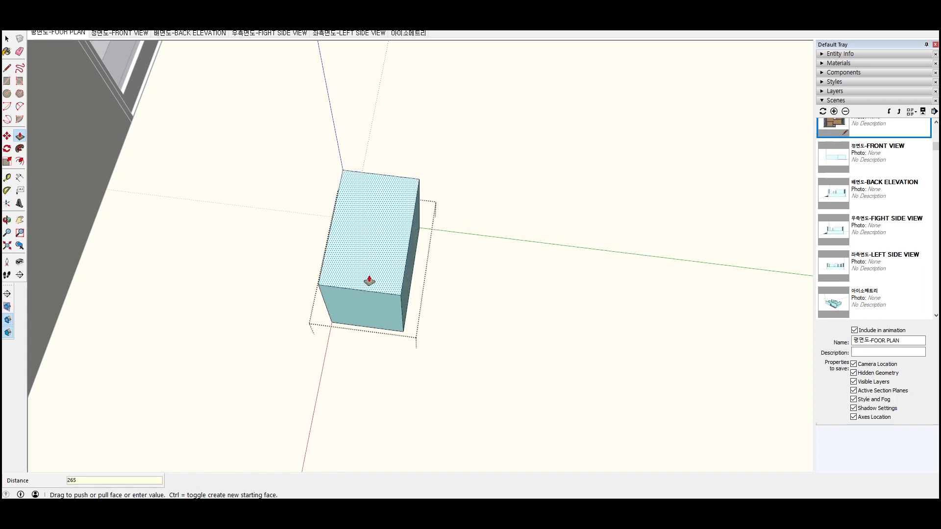
pyautogui.write('10')
pyautogui.press('Return')
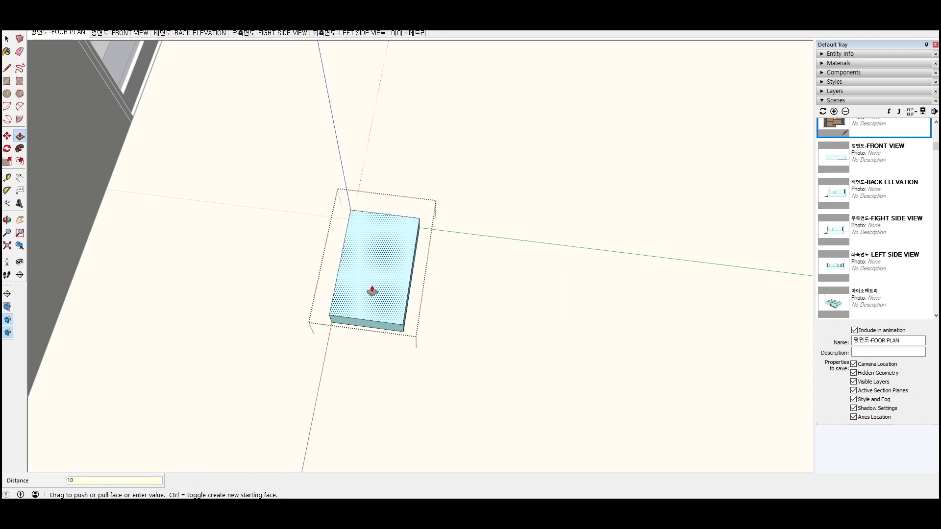
# Push the slab's top and side faces inward to narrow it into a thin board
pyautogui.moveTo(372, 291); pyautogui.dragTo(364, 259)
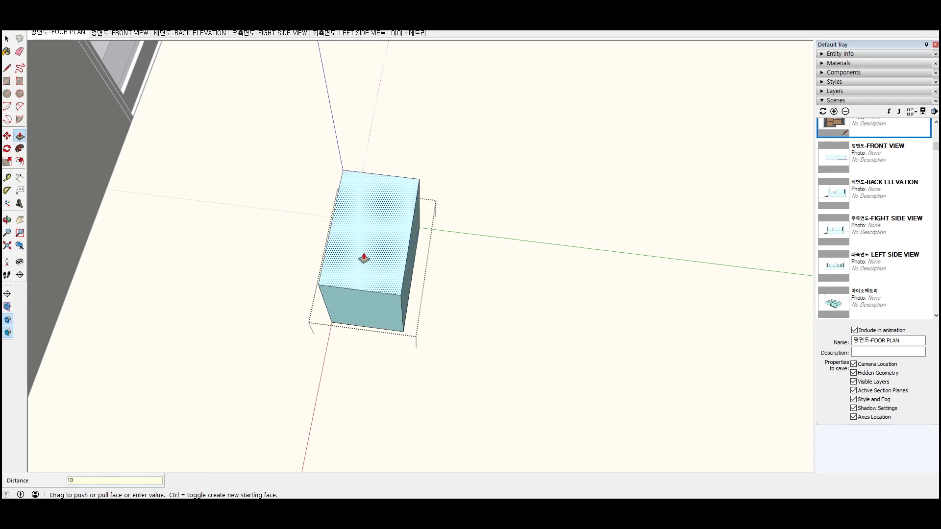
pyautogui.moveTo(368, 261); pyautogui.dragTo(440, 292)
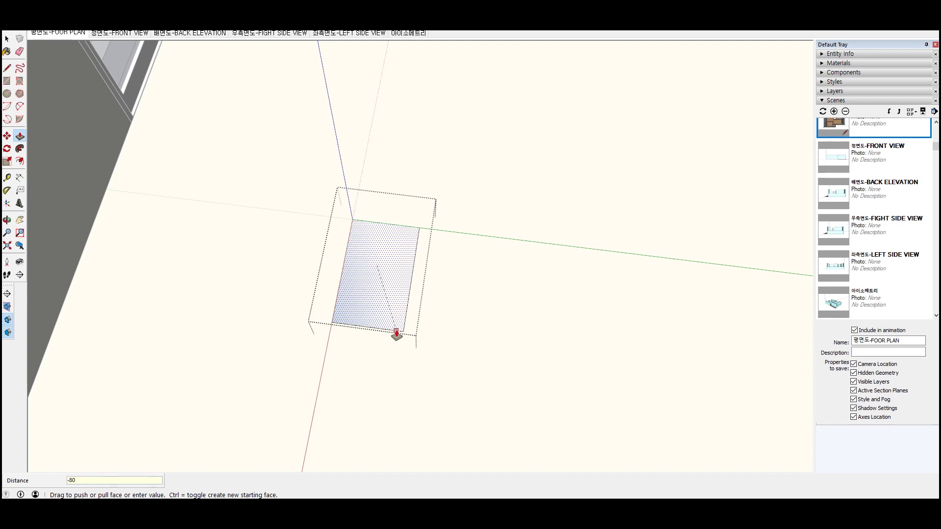
pyautogui.moveTo(397, 334); pyautogui.dragTo(368, 330)
pyautogui.moveTo(367, 329)
pyautogui.mouseDown(button='middle')
pyautogui.moveTo(542, 305)
pyautogui.moveTo(401, 368)
pyautogui.moveTo(468, 354)
pyautogui.mouseUp(button='middle')
pyautogui.moveTo(469, 354); pyautogui.dragTo(583, 284)
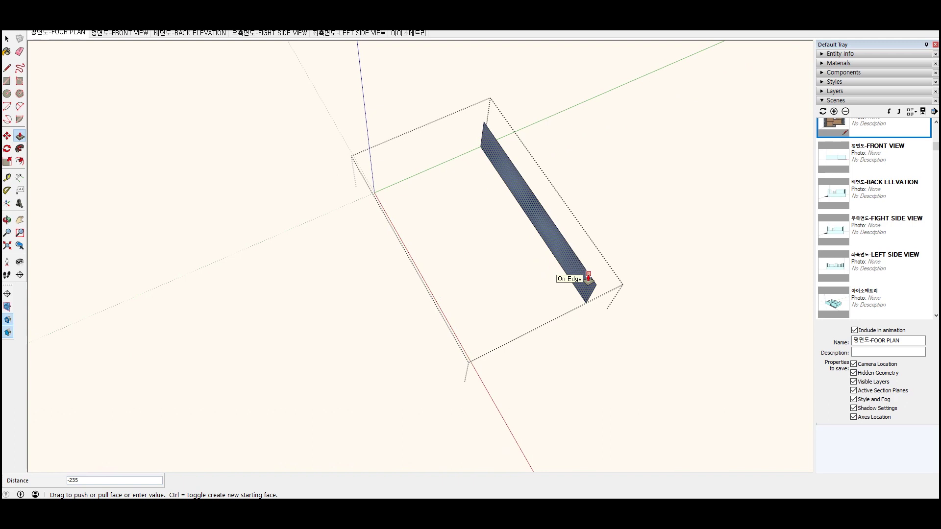
pyautogui.moveTo(588, 277)
pyautogui.mouseDown()
pyautogui.moveTo(525, 307)
pyautogui.moveTo(587, 275)
pyautogui.mouseUp()
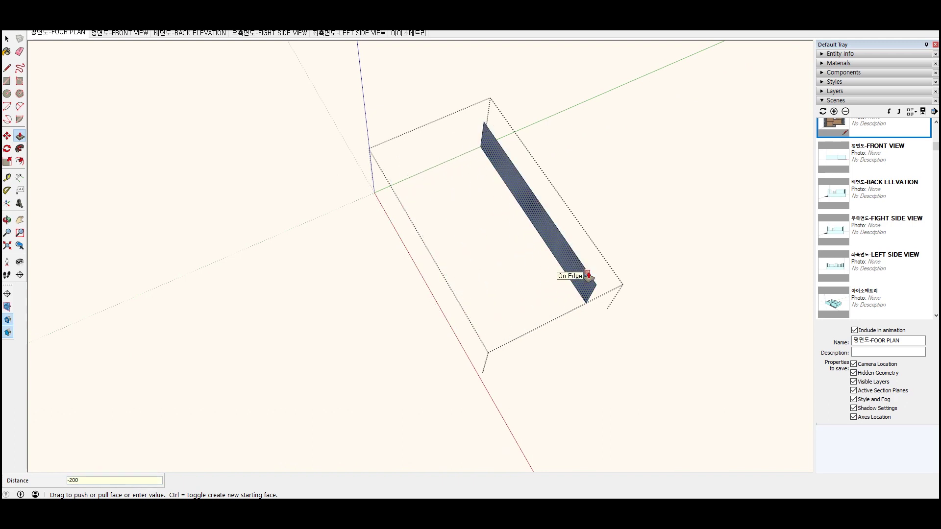
pyautogui.moveTo(589, 276); pyautogui.dragTo(590, 293)
pyautogui.press('space')
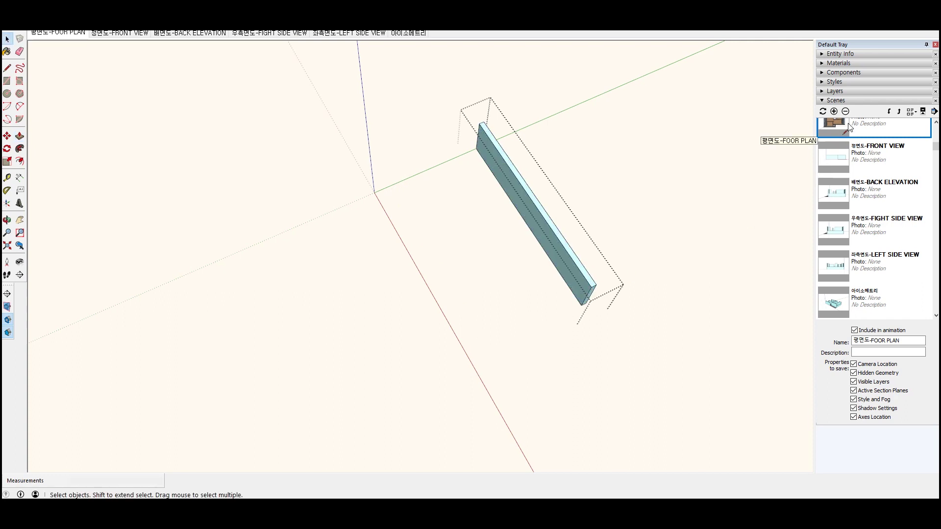
# Start a new material and browse to the 01.map > 나무 > 무늬목 texture folder
pyautogui.click(820, 101)
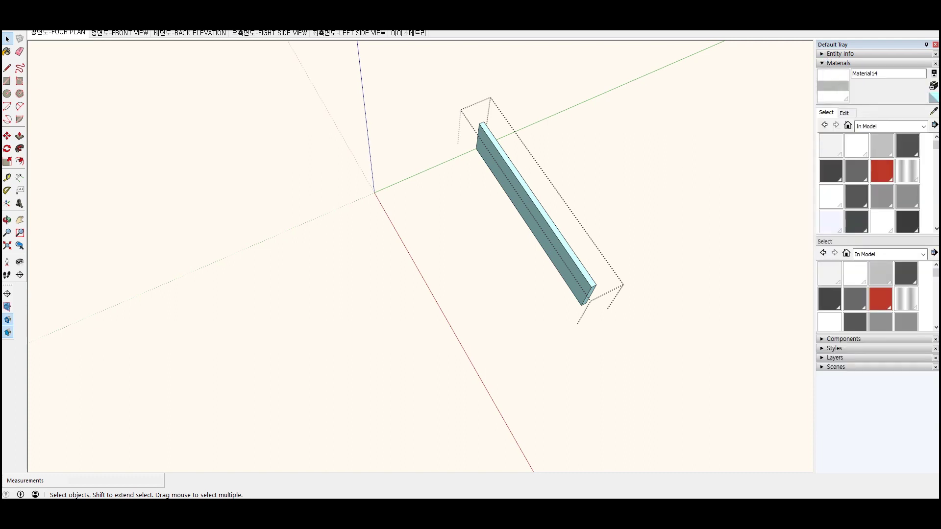
pyautogui.click(934, 87)
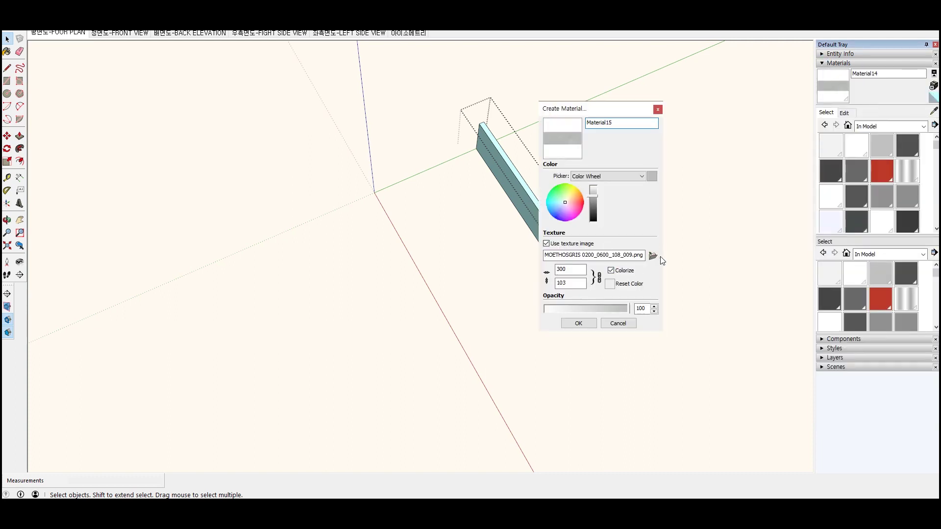
pyautogui.click(653, 255)
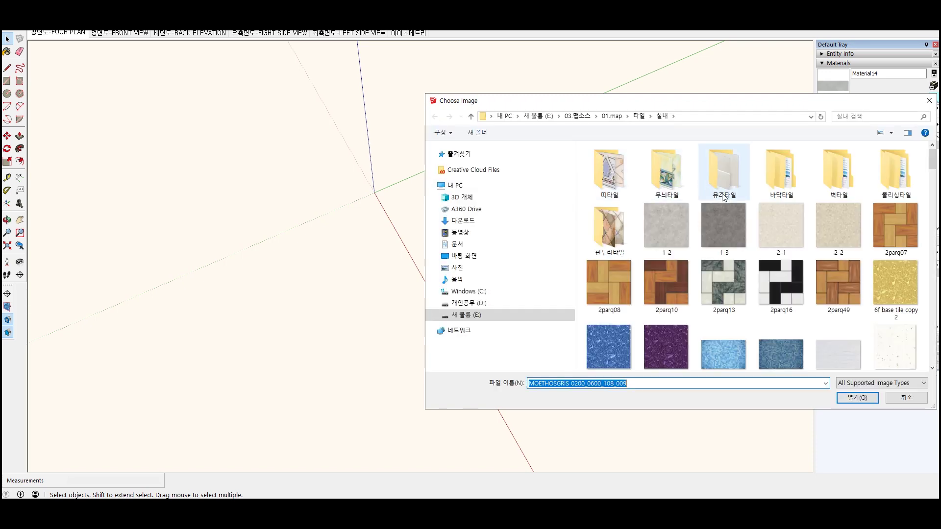
pyautogui.click(620, 117)
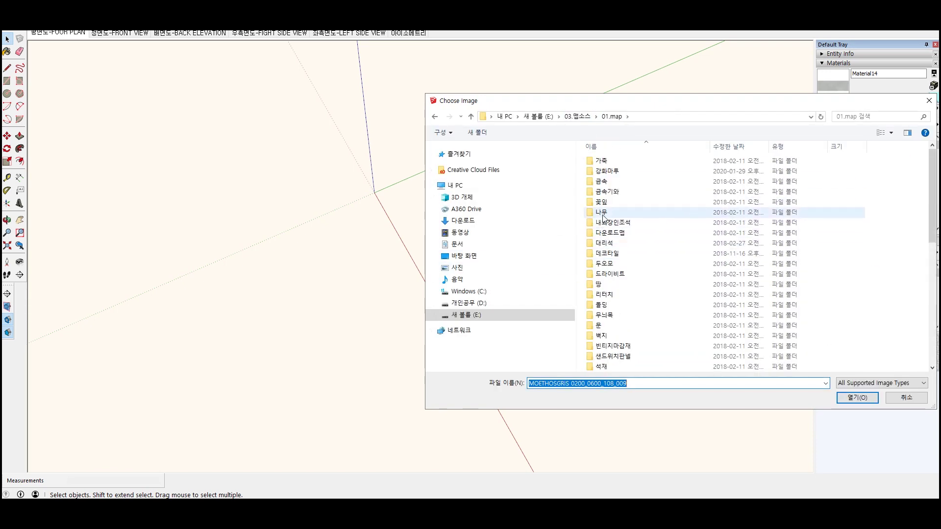
pyautogui.doubleClick(604, 215)
pyautogui.click(608, 172)
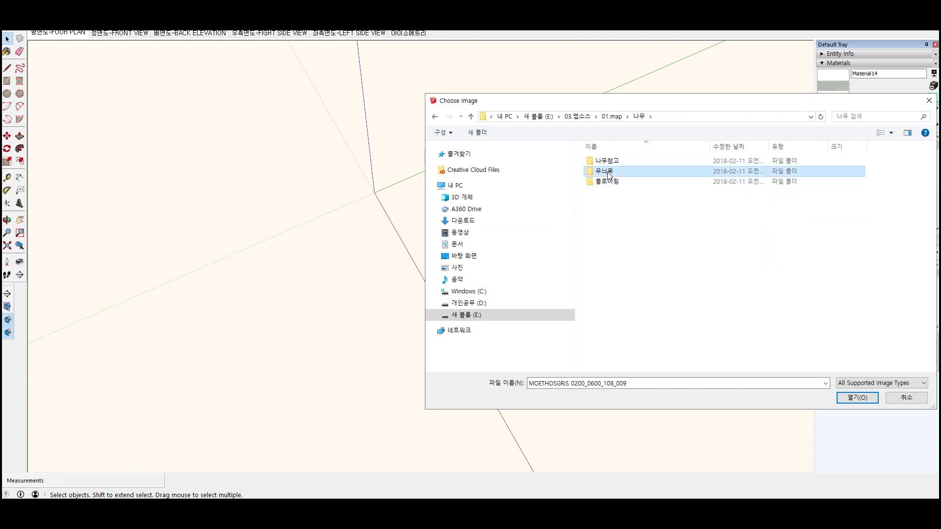
pyautogui.doubleClick(608, 174)
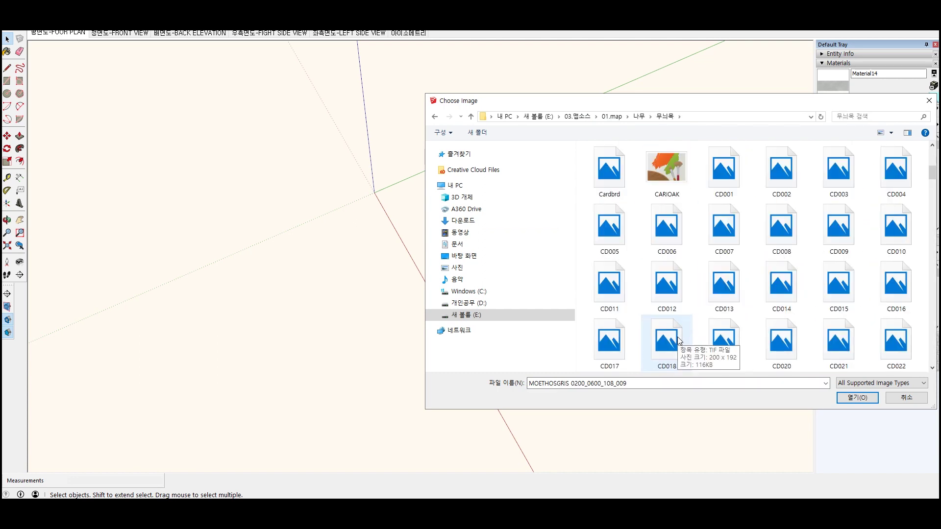
# Load the Satnwood image as the texture and confirm the new wood material Material15
pyautogui.scroll(-3, 711, 340)
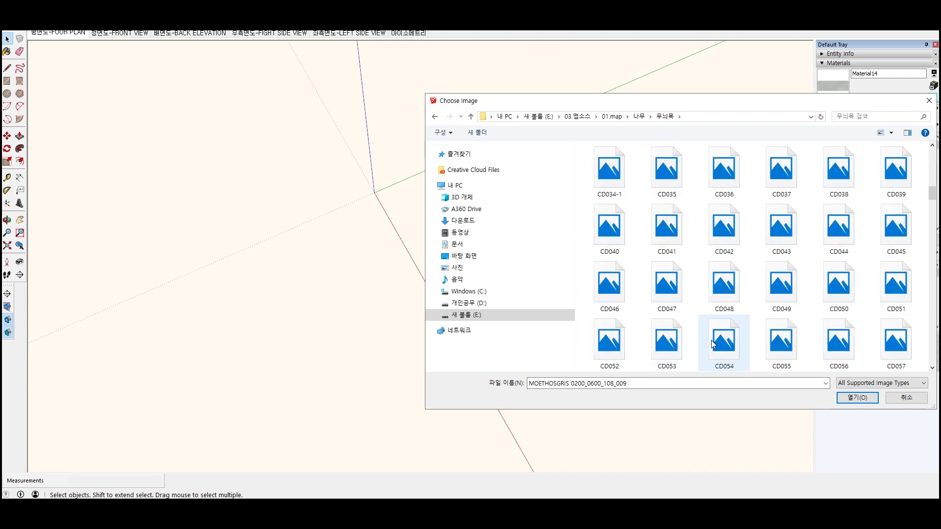
pyautogui.scroll(-4, 711, 341)
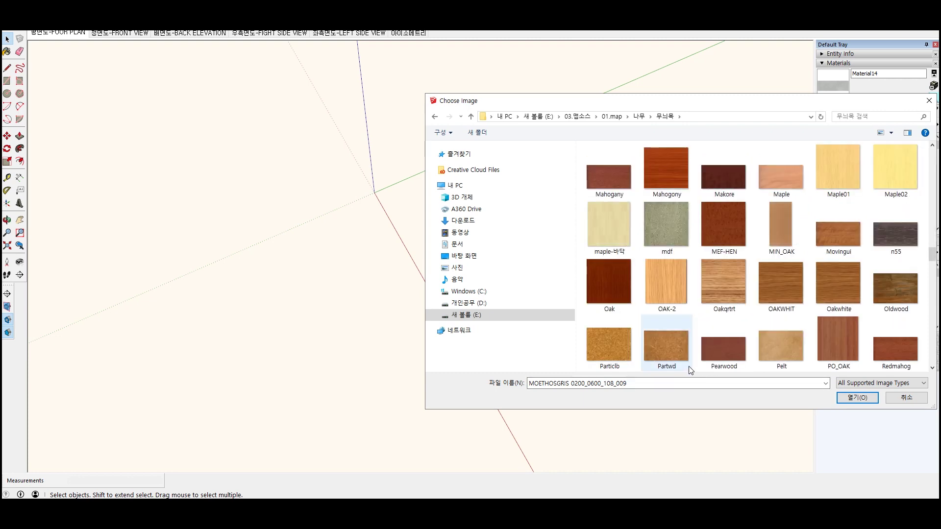
pyautogui.scroll(-2, 692, 368)
pyautogui.scroll(-4, 682, 351)
pyautogui.scroll(-3, 665, 355)
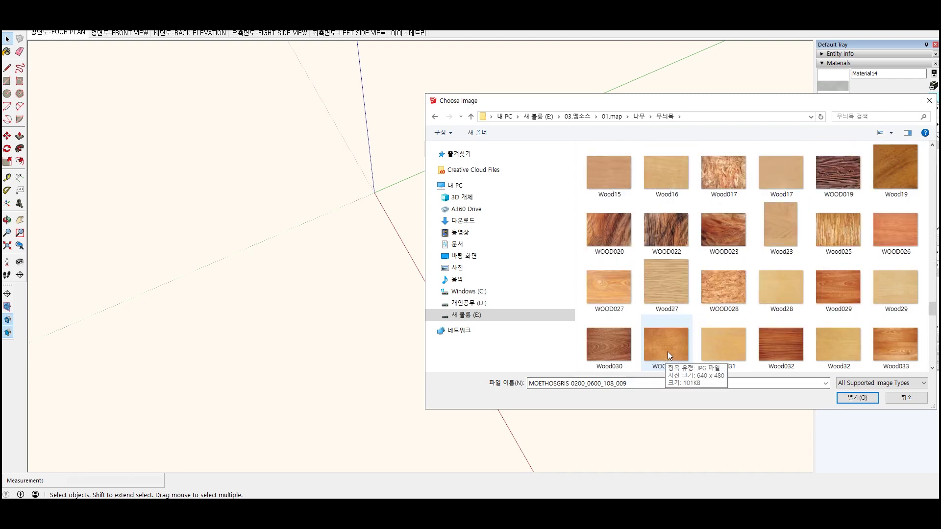
pyautogui.scroll(-5, 672, 349)
pyautogui.scroll(-2, 672, 319)
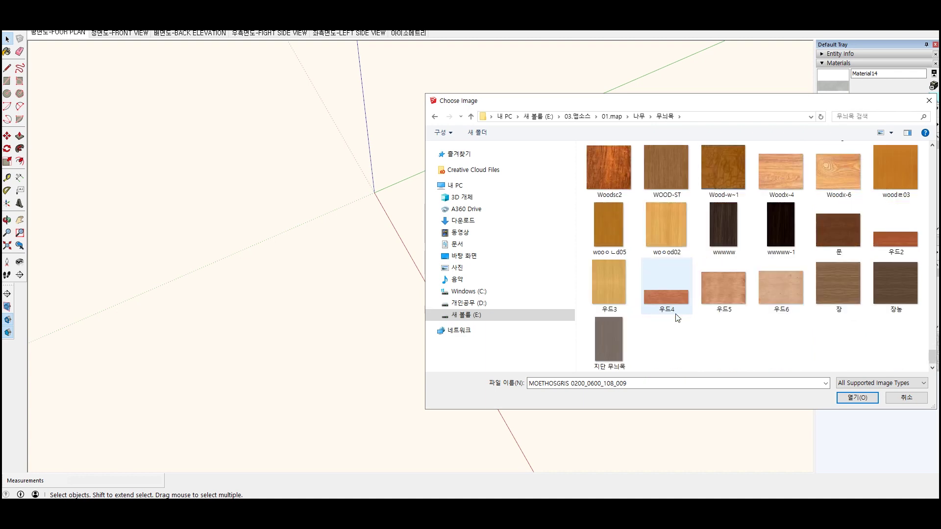
pyautogui.scroll(3, 677, 324)
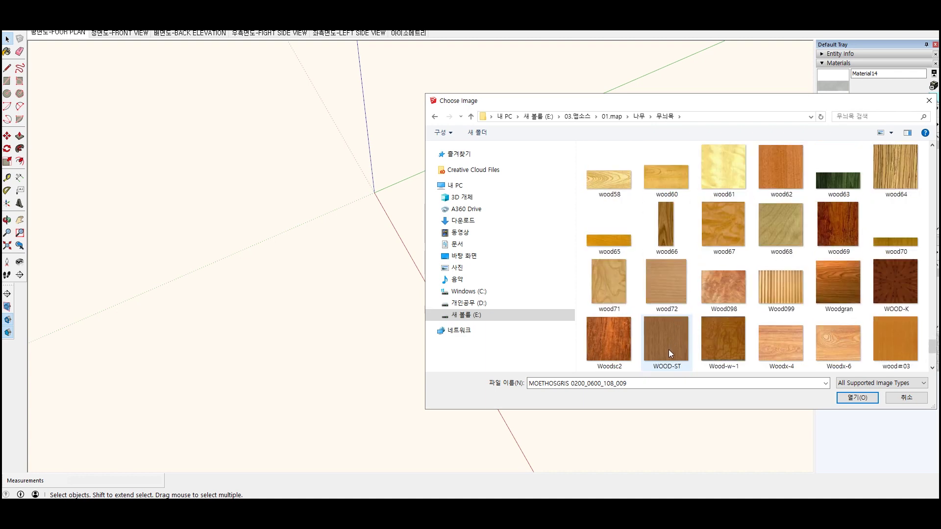
pyautogui.scroll(4, 669, 349)
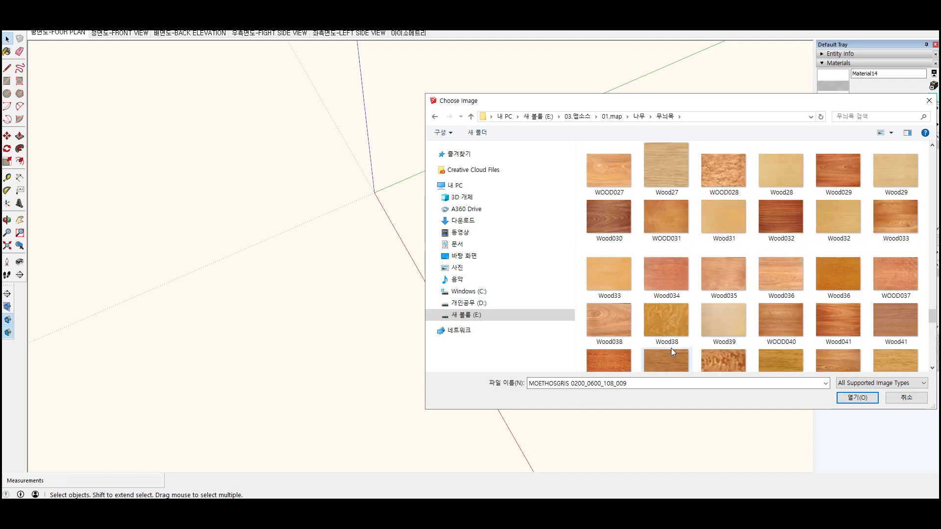
pyautogui.scroll(3, 676, 346)
pyautogui.scroll(3, 676, 346)
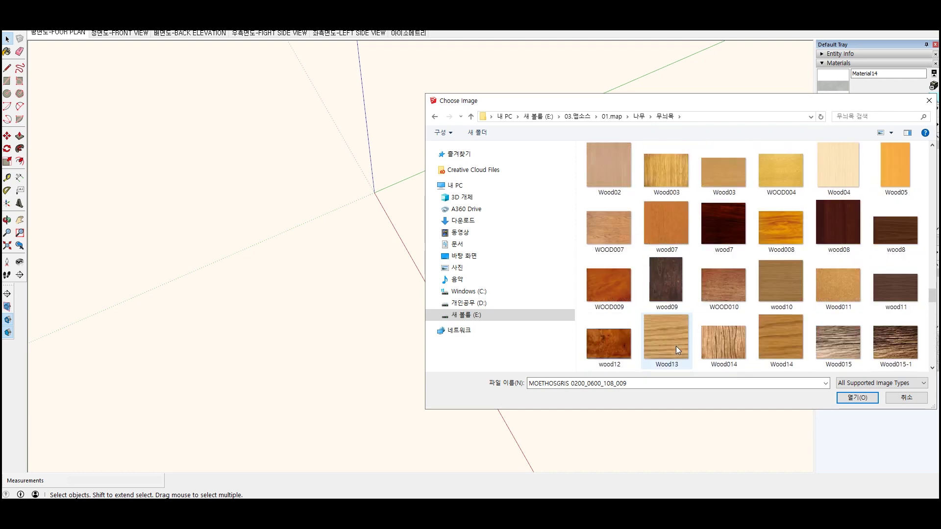
pyautogui.scroll(3, 758, 305)
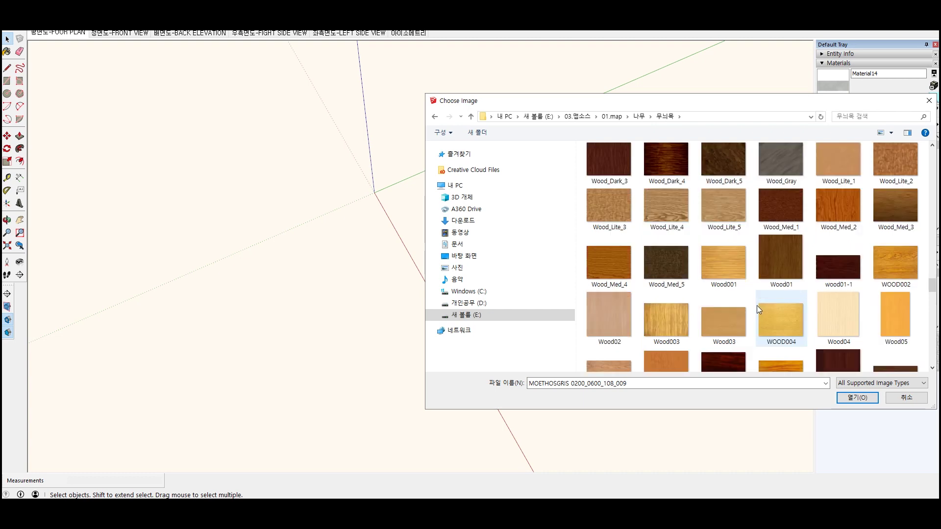
pyautogui.scroll(3, 756, 306)
pyautogui.scroll(3, 755, 310)
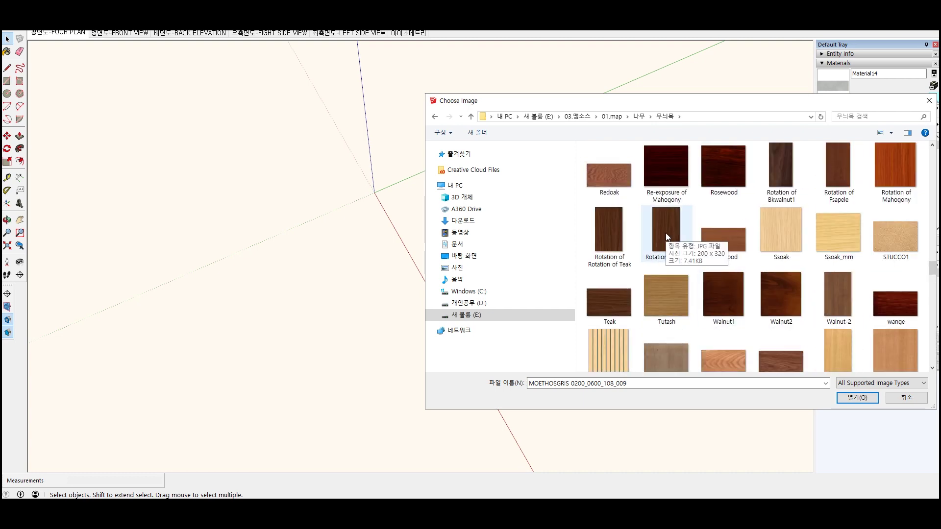
pyautogui.click(722, 242)
pyautogui.click(855, 397)
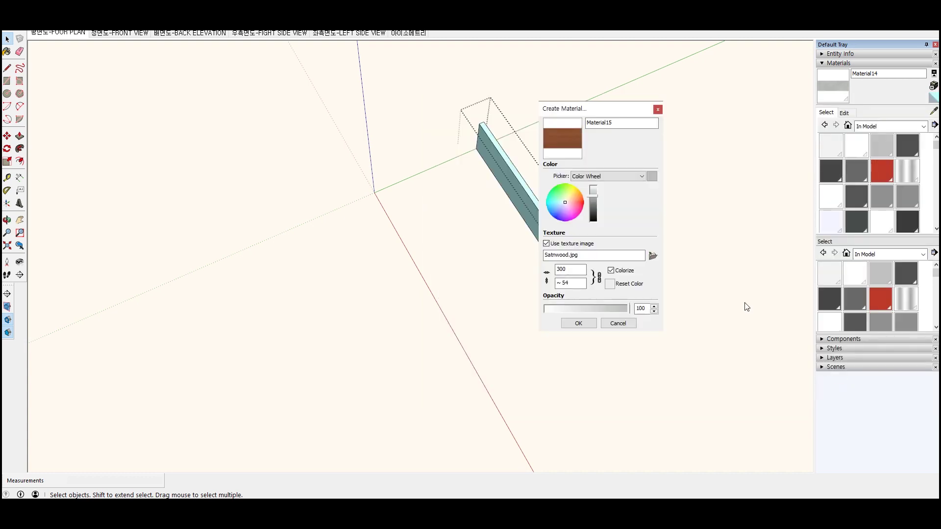
pyautogui.click(587, 324)
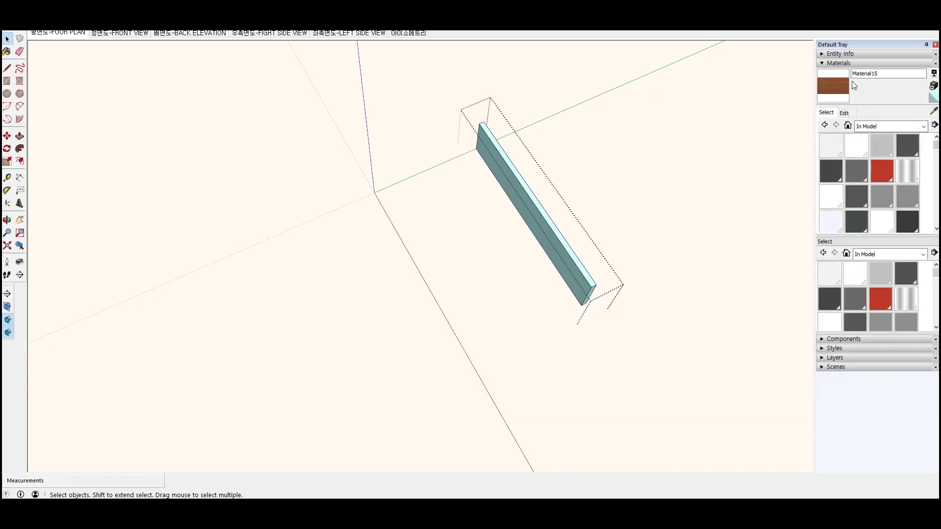
# Paint the thin board with the brown Material15 wood
pyautogui.click(570, 244)
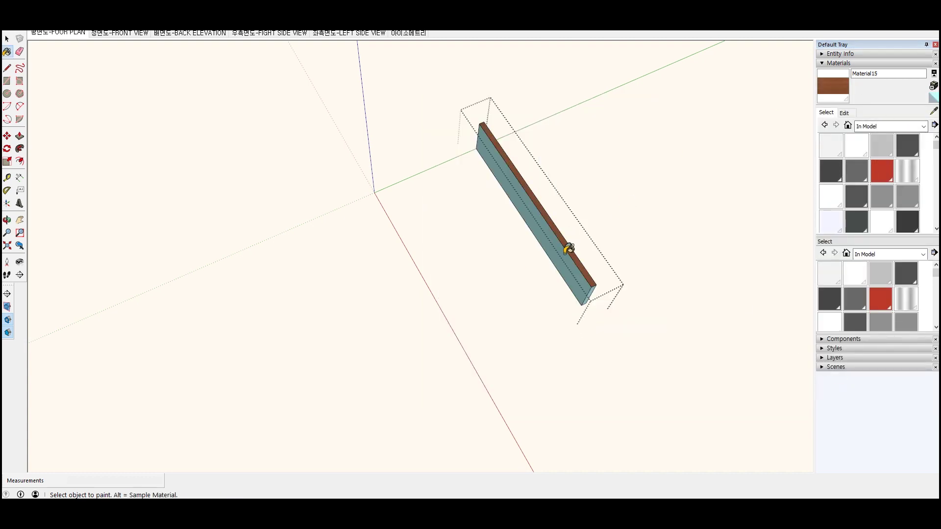
pyautogui.scroll(2, 612, 277)
pyautogui.scroll(2, 579, 234)
pyautogui.press('space')
pyautogui.click(579, 235)
pyautogui.click(823, 86)
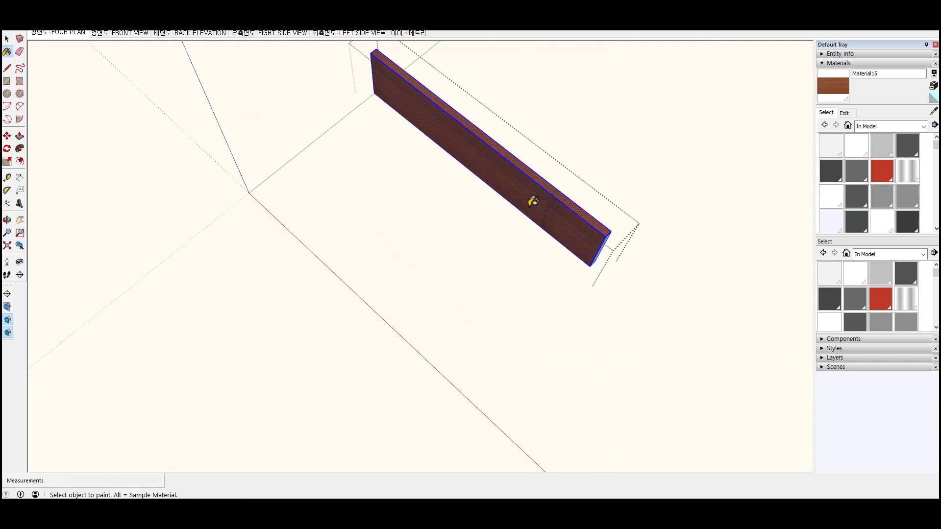
pyautogui.press('space')
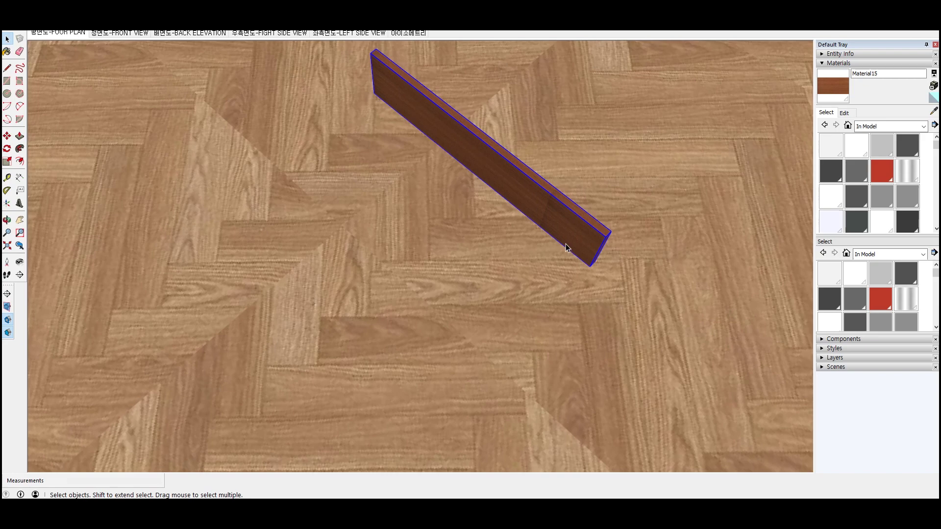
# Move the board 10 against the wall base as a baseboard
pyautogui.press('m')
pyautogui.click(374, 95)
pyautogui.scroll(-3, 559, 343)
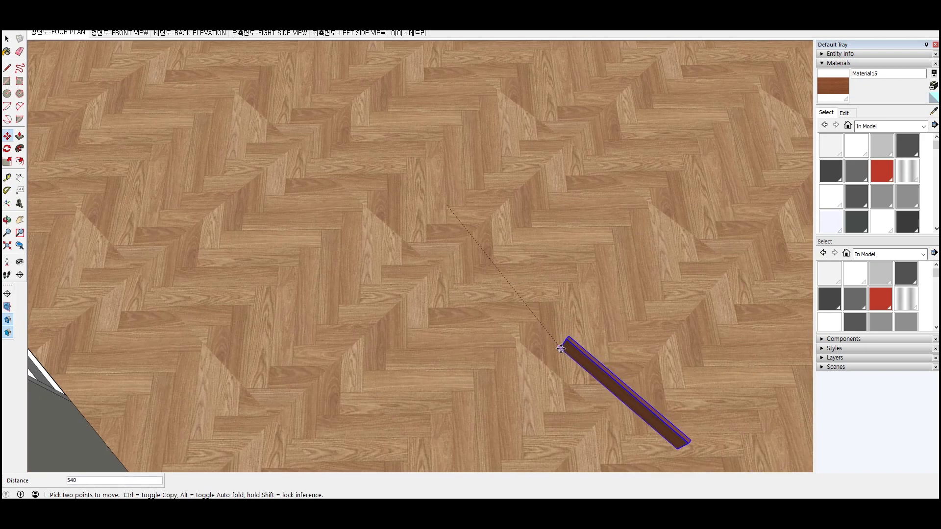
pyautogui.scroll(-3, 558, 343)
pyautogui.scroll(2, 620, 98)
pyautogui.scroll(2, 652, 172)
pyautogui.scroll(2, 576, 170)
pyautogui.scroll(2, 576, 171)
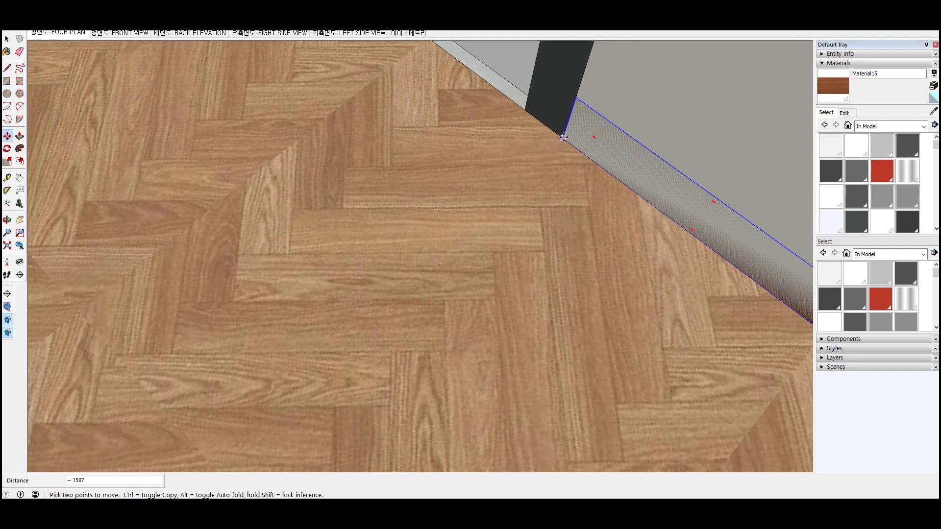
pyautogui.write('10')
pyautogui.press('Return')
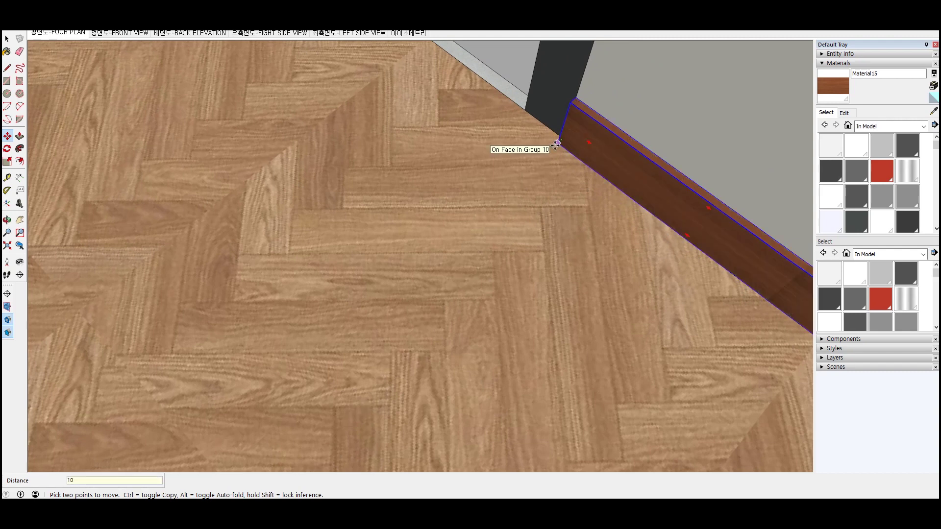
pyautogui.press('space')
# Move the dark door-frame column to a new spot beside the baseboard
pyautogui.click(543, 95)
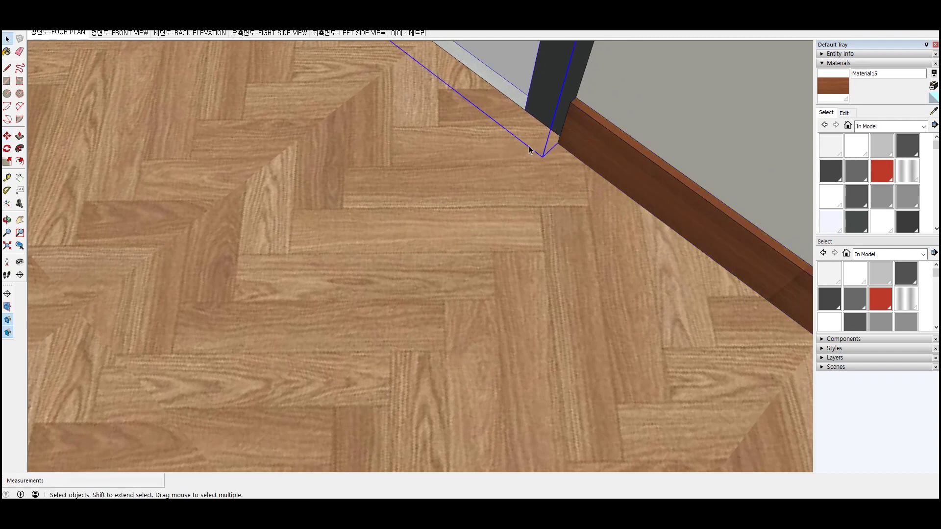
pyautogui.press('m')
pyautogui.click(532, 167)
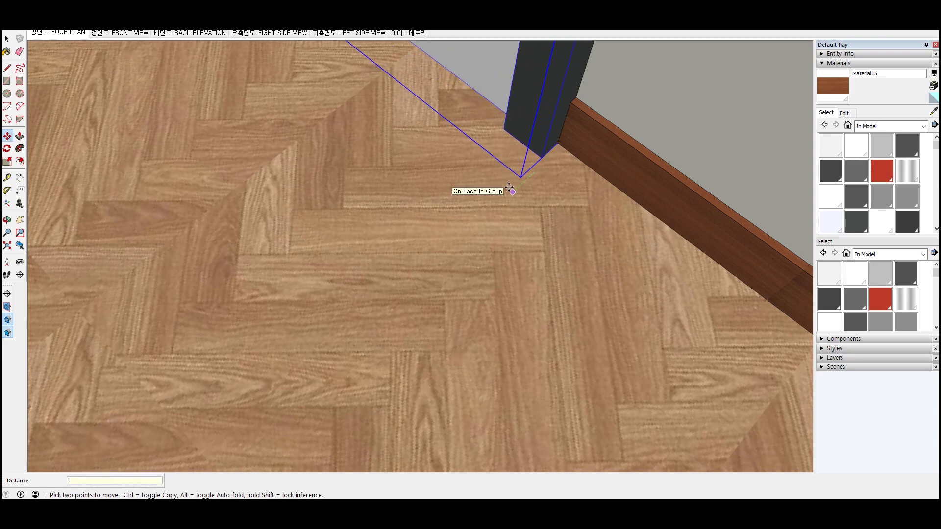
pyautogui.click(510, 189)
pyautogui.scroll(-5, 729, 258)
pyautogui.press('space')
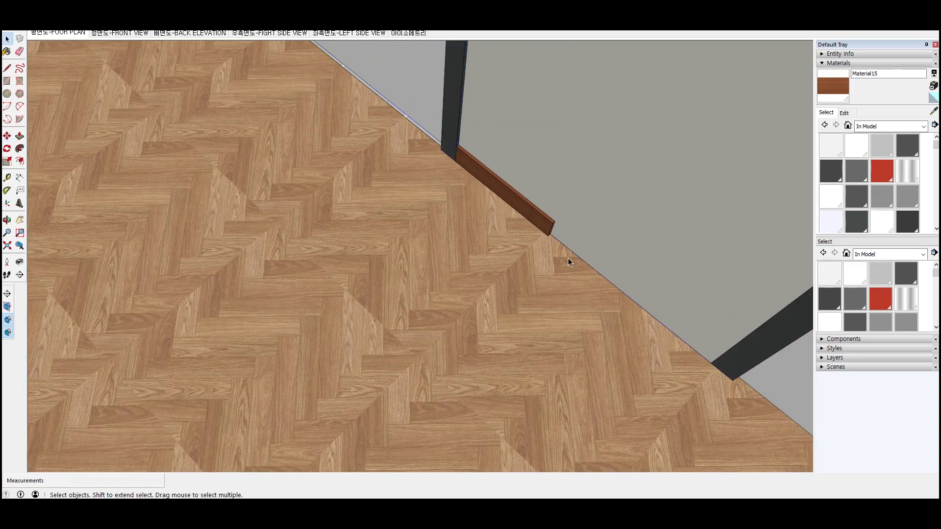
# Push/Pull the baseboard's end to extend it much farther along the wall
pyautogui.scroll(3, 564, 254)
pyautogui.click(545, 229)
pyautogui.scroll(2, 545, 230)
pyautogui.scroll(1, 545, 228)
pyautogui.scroll(3, 547, 224)
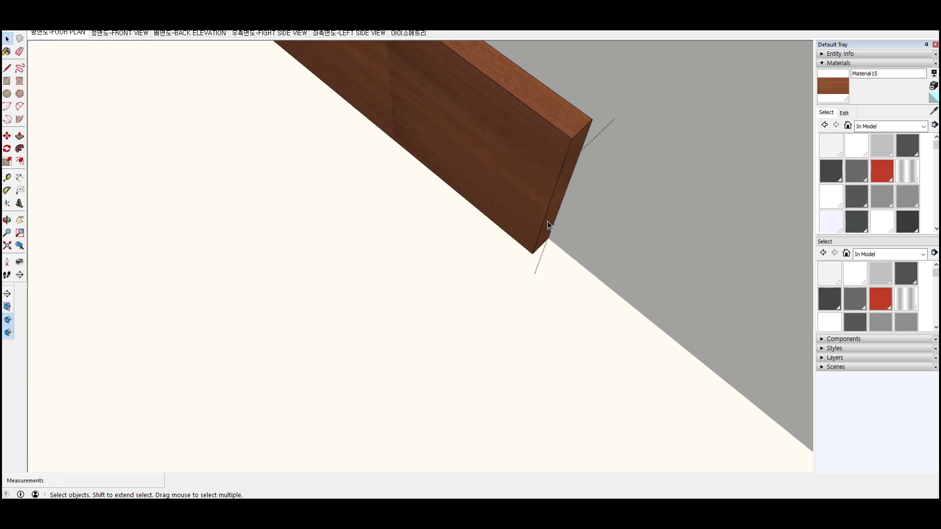
pyautogui.press('p')
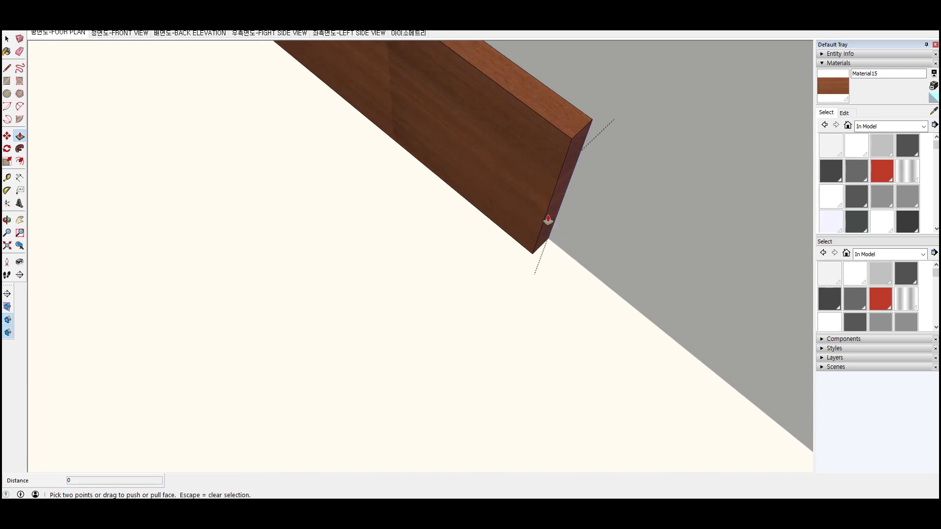
pyautogui.scroll(-1, 548, 219)
pyautogui.scroll(-2, 564, 231)
pyautogui.scroll(-2, 599, 248)
pyautogui.scroll(-2, 599, 248)
pyautogui.moveTo(599, 249)
pyautogui.mouseDown()
pyautogui.moveTo(743, 312)
pyautogui.moveTo(706, 294)
pyautogui.mouseUp()
pyautogui.press('space')
# Move the door frame 10 along the wall
pyautogui.scroll(-3, 681, 304)
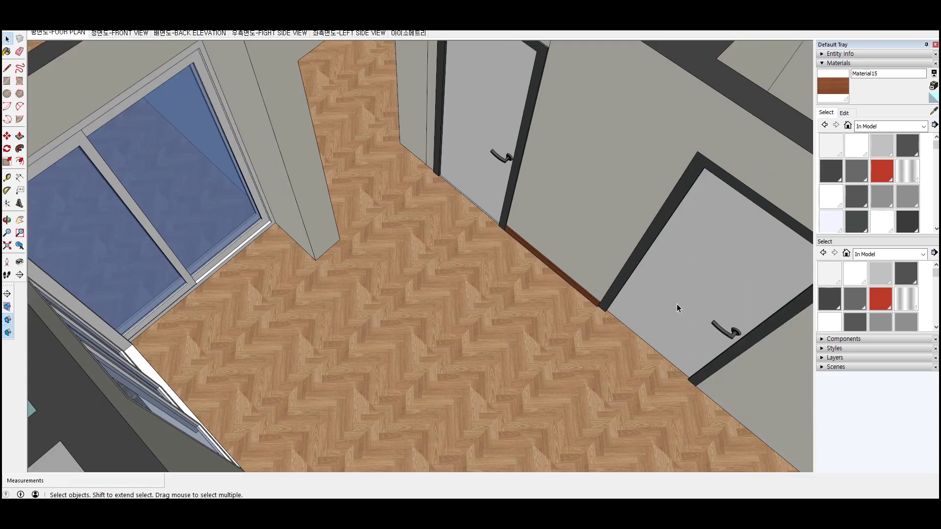
pyautogui.scroll(3, 601, 288)
pyautogui.click(601, 289)
pyautogui.scroll(1, 601, 289)
pyautogui.press('m')
pyautogui.scroll(3, 562, 308)
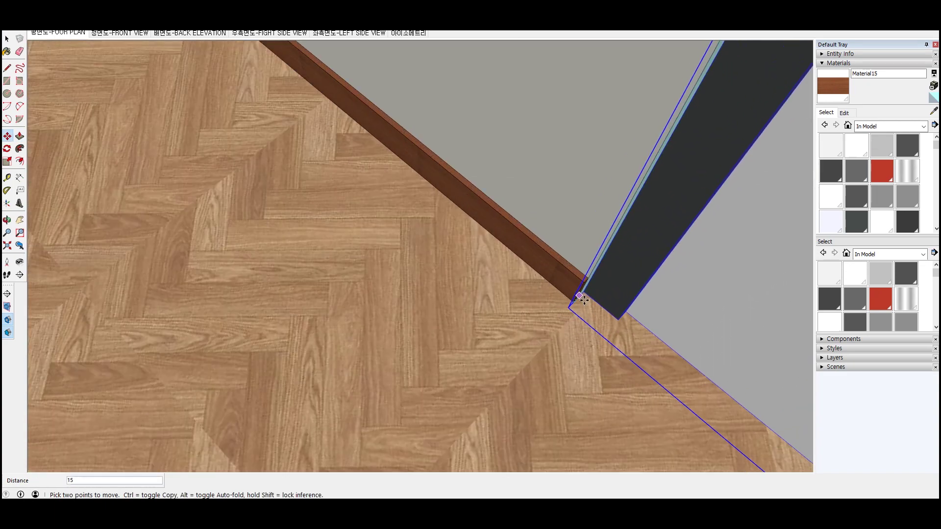
pyautogui.scroll(2, 571, 299)
pyautogui.scroll(1, 570, 294)
pyautogui.click(570, 293)
pyautogui.write('10')
pyautogui.press('Return')
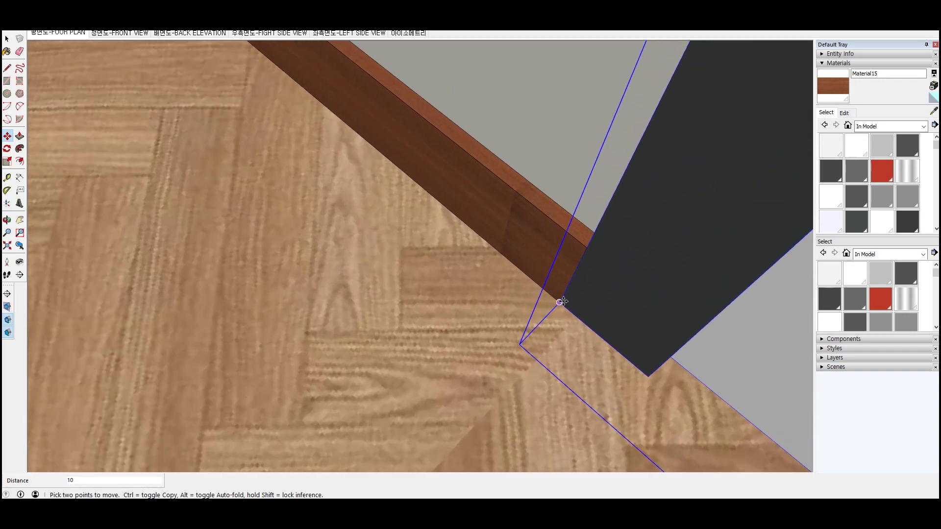
pyautogui.scroll(-2, 563, 301)
pyautogui.scroll(-2, 588, 275)
pyautogui.scroll(-4, 608, 287)
pyautogui.scroll(-2, 546, 252)
pyautogui.press('space')
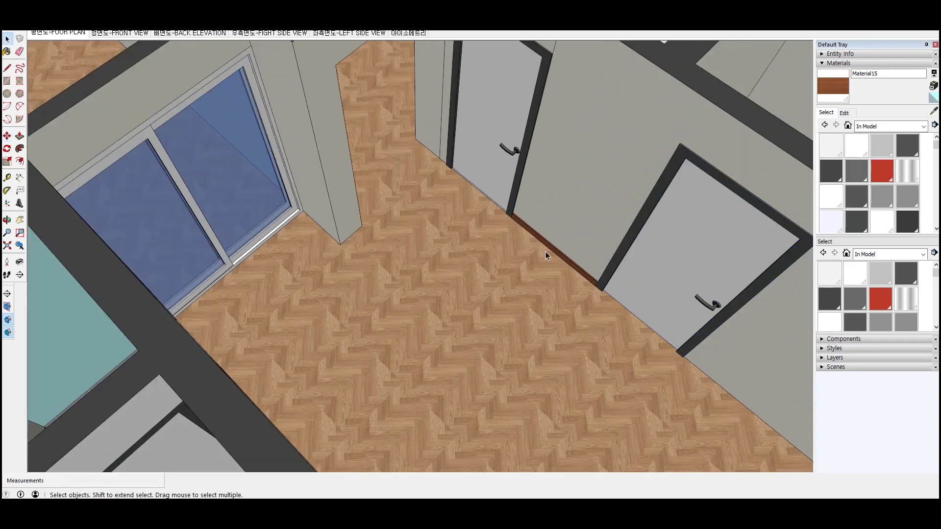
# Copy the baseboard to the wall section past the door
pyautogui.press('m')
pyautogui.scroll(3, 510, 214)
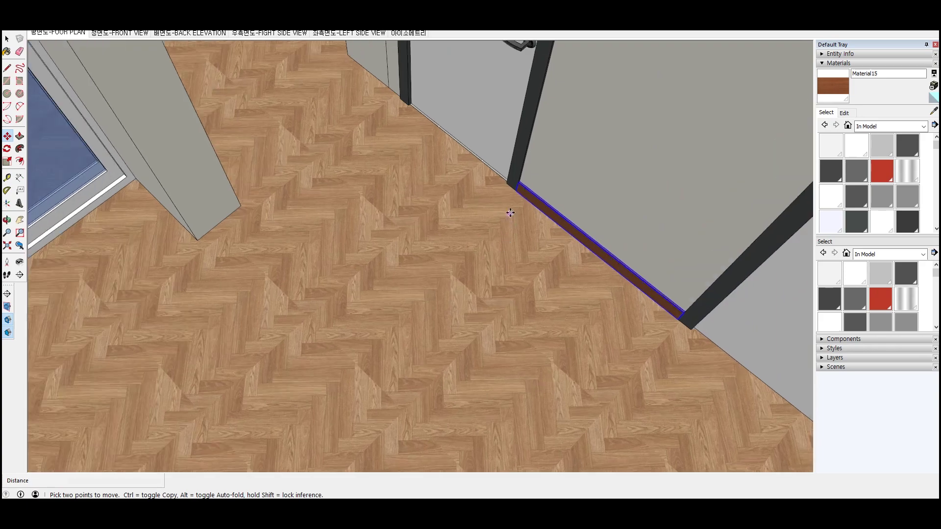
pyautogui.click(515, 191)
pyautogui.press('ctrl')
pyautogui.scroll(-2, 515, 191)
pyautogui.scroll(-3, 588, 245)
pyautogui.scroll(4, 698, 320)
pyautogui.scroll(2, 621, 273)
pyautogui.click(600, 216)
pyautogui.scroll(-2, 539, 196)
pyautogui.scroll(-2, 481, 172)
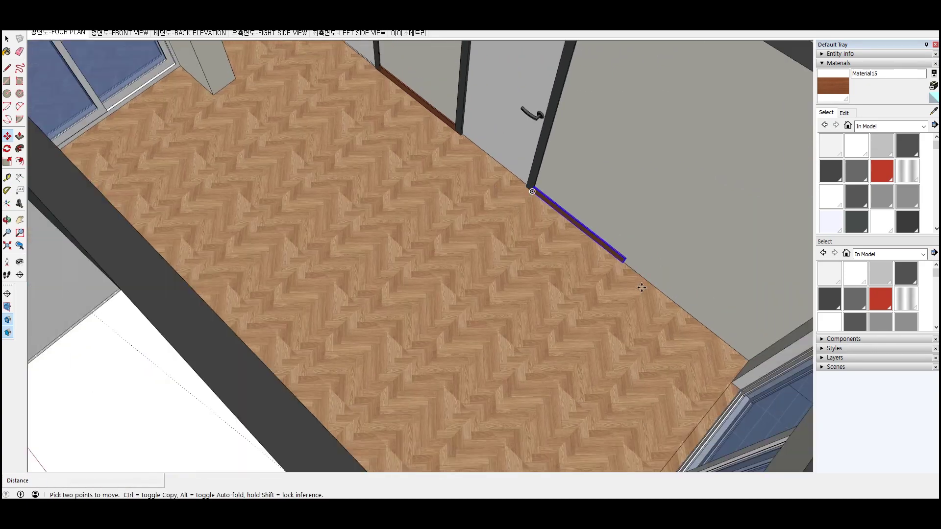
pyautogui.scroll(4, 624, 266)
# Scale the copied baseboard lengthwise until it reaches the window corner
pyautogui.press('s')
pyautogui.scroll(2, 613, 250)
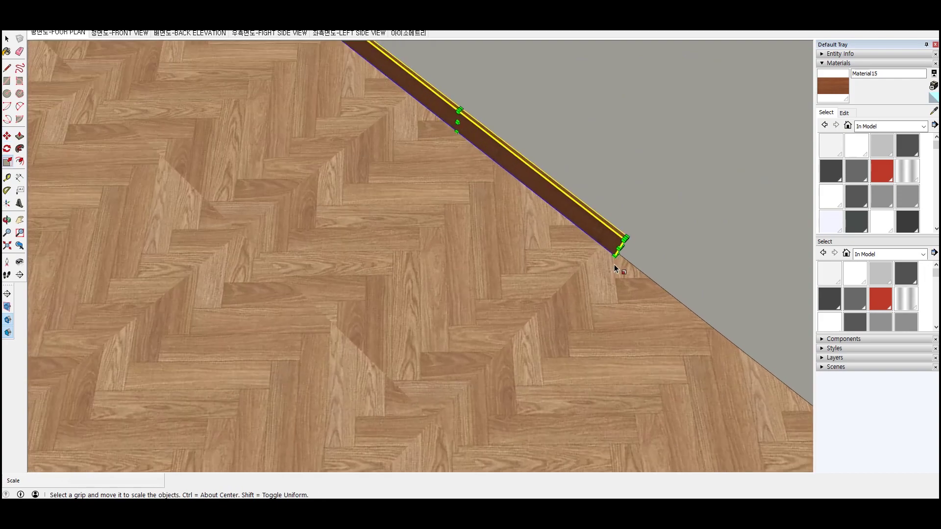
pyautogui.scroll(2, 622, 256)
pyautogui.scroll(2, 625, 250)
pyautogui.click(624, 229)
pyautogui.scroll(-2, 619, 235)
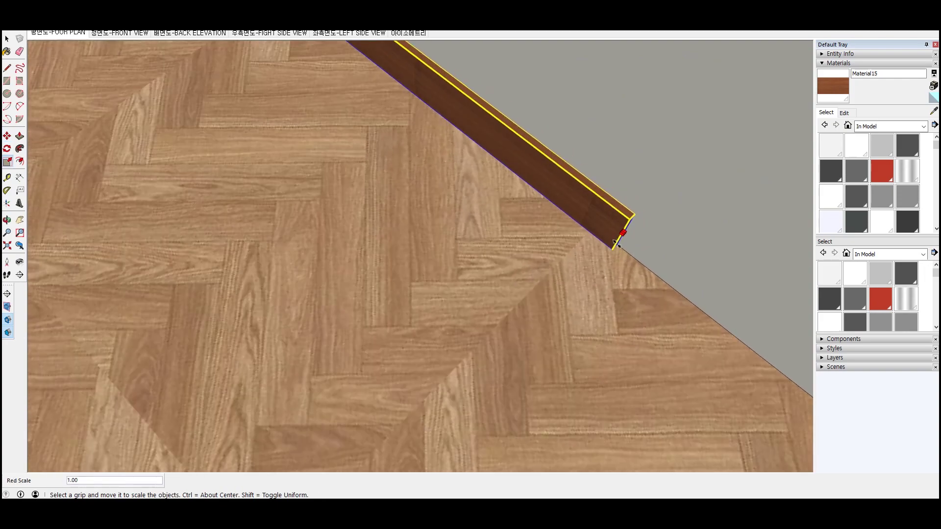
pyautogui.scroll(-2, 619, 252)
pyautogui.scroll(-3, 609, 262)
pyautogui.scroll(1, 734, 240)
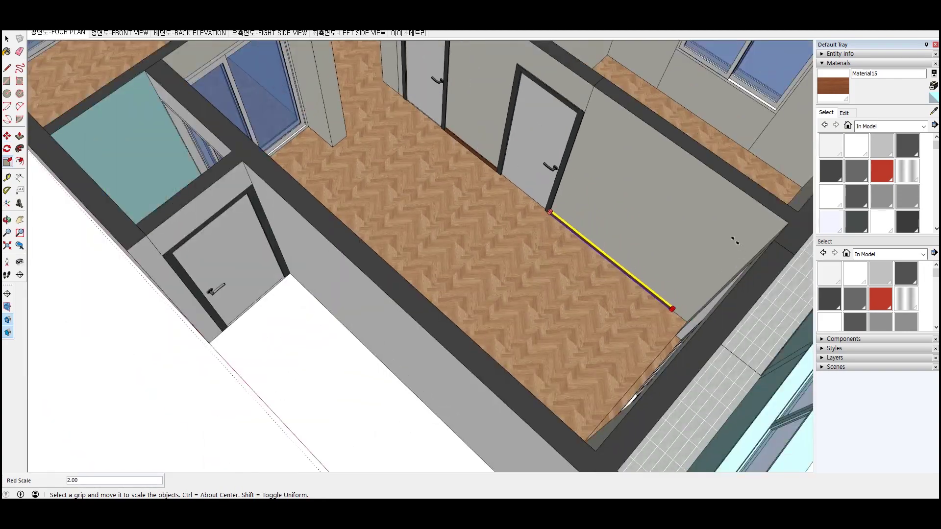
pyautogui.click(778, 231)
pyautogui.scroll(3, 778, 231)
pyautogui.scroll(2, 607, 186)
pyautogui.scroll(2, 638, 185)
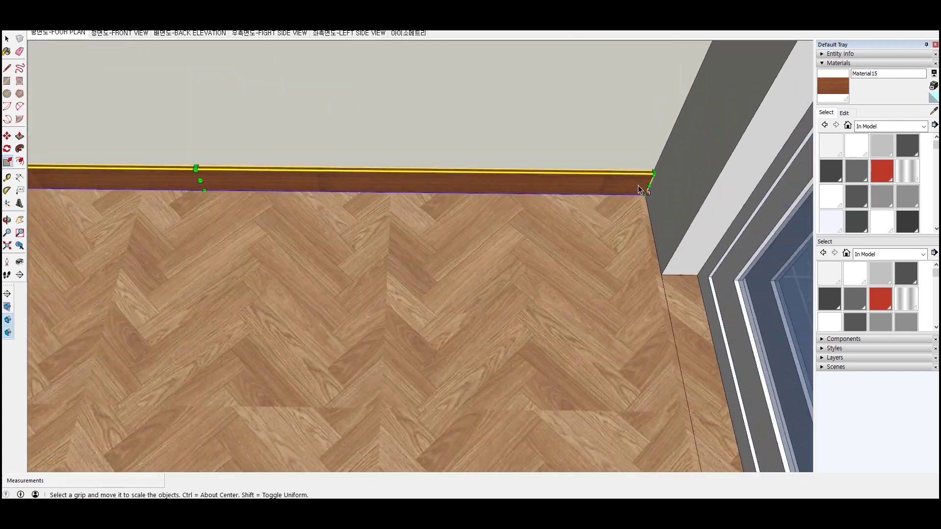
pyautogui.scroll(2, 666, 189)
# Copy the baseboard's end edge inward to split off a narrow end face
pyautogui.press('space')
pyautogui.scroll(2, 653, 172)
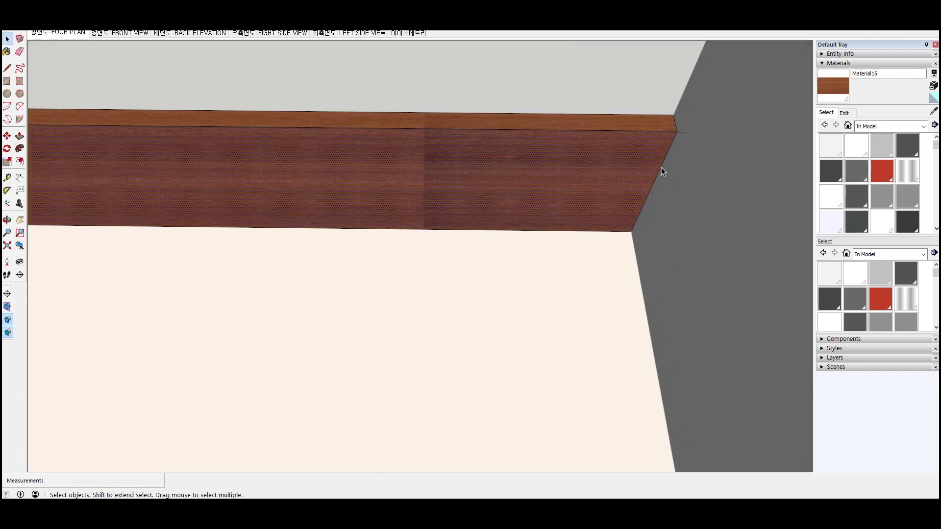
pyautogui.press('m')
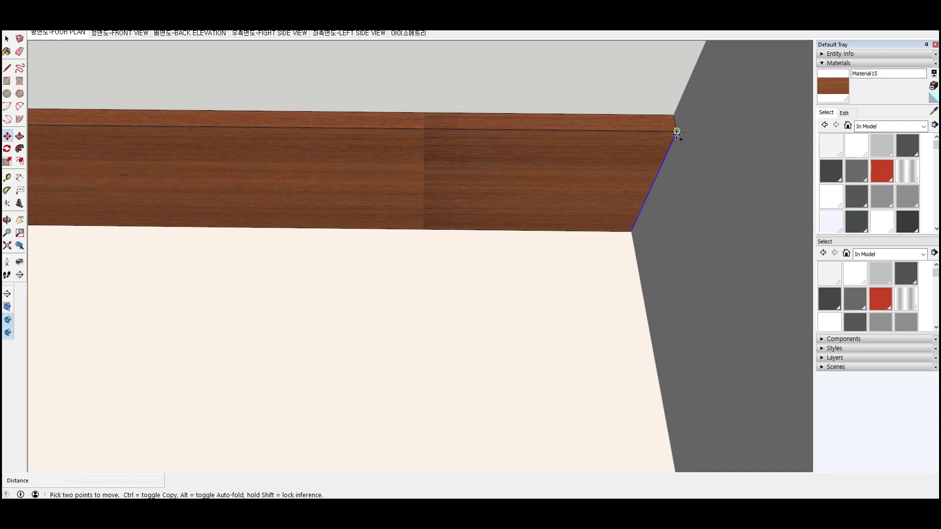
pyautogui.click(677, 131)
pyautogui.press('ctrl')
pyautogui.press('Return')
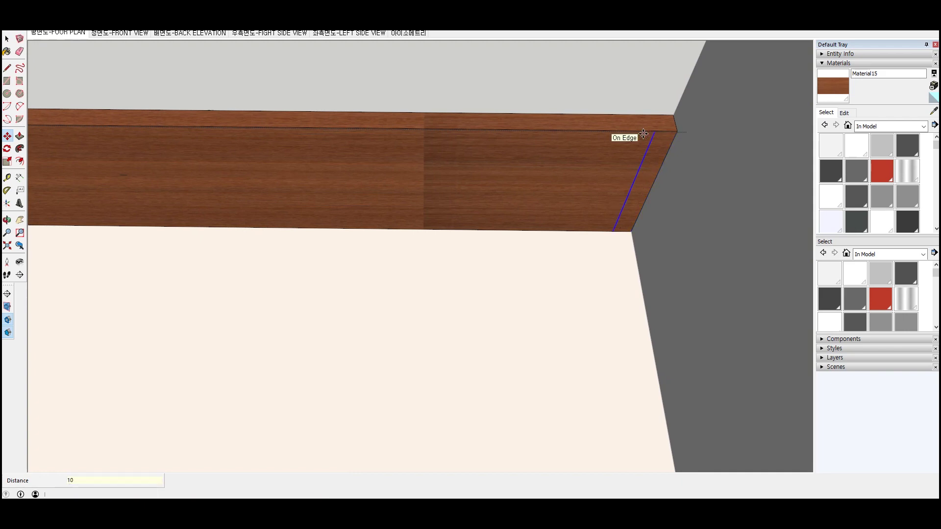
pyautogui.press('space')
# Push/Pull the baseboard's end face 224 along the side wall toward the window
pyautogui.press('p')
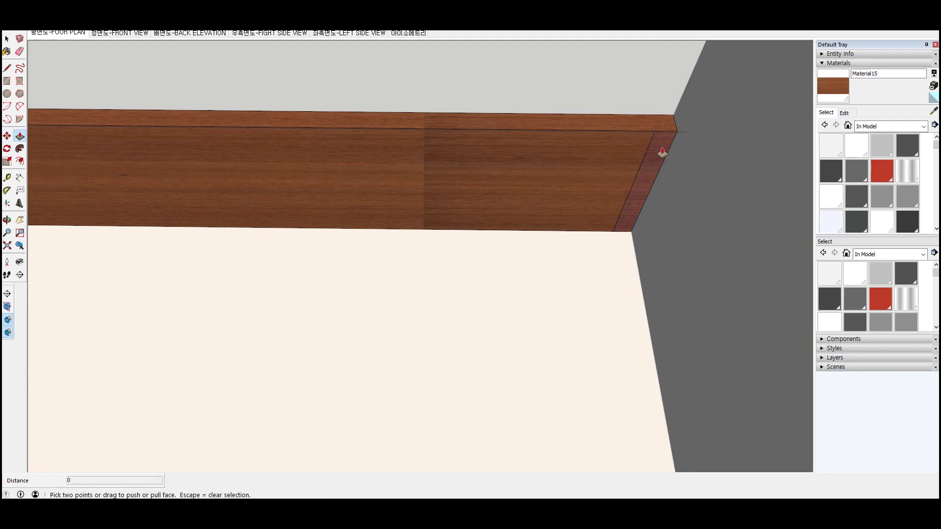
pyautogui.click(663, 148)
pyautogui.moveTo(663, 148); pyautogui.dragTo(714, 298, button='middle')
pyautogui.click(743, 321)
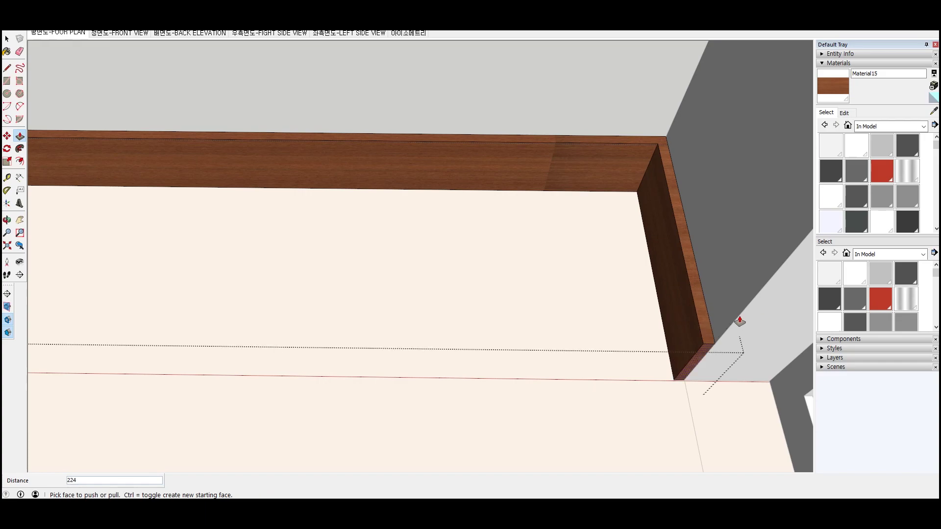
pyautogui.press('space')
pyautogui.moveTo(678, 294); pyautogui.dragTo(702, 319, button='middle')
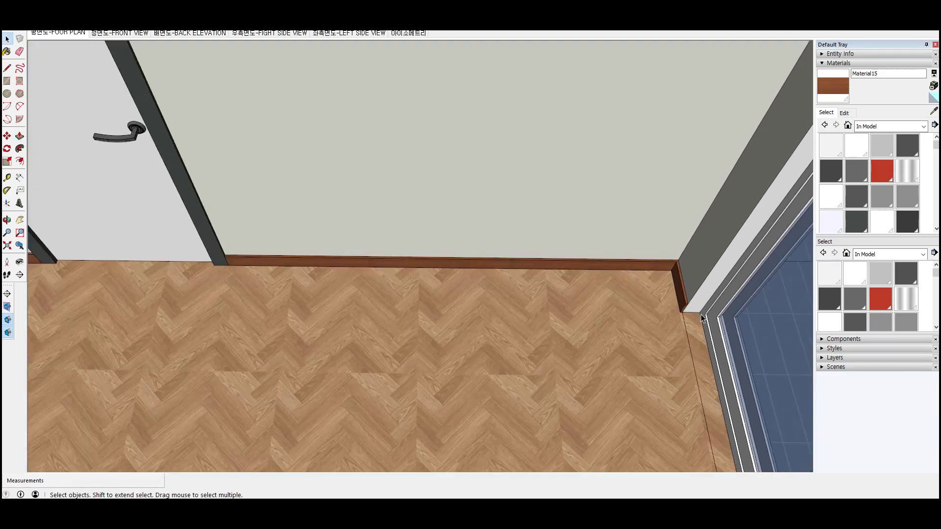
pyautogui.scroll(-2, 705, 314)
pyautogui.scroll(-5, 713, 305)
pyautogui.scroll(2, 451, 315)
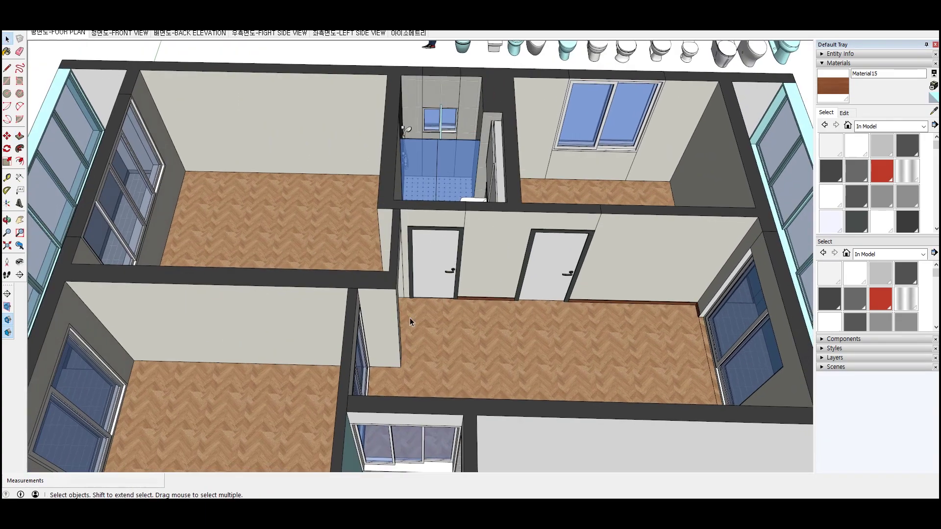
# Copy the short baseboard beside the doors into the window room against the wall
pyautogui.scroll(5, 494, 297)
pyautogui.scroll(3, 493, 297)
pyautogui.click(523, 282)
pyautogui.press('m')
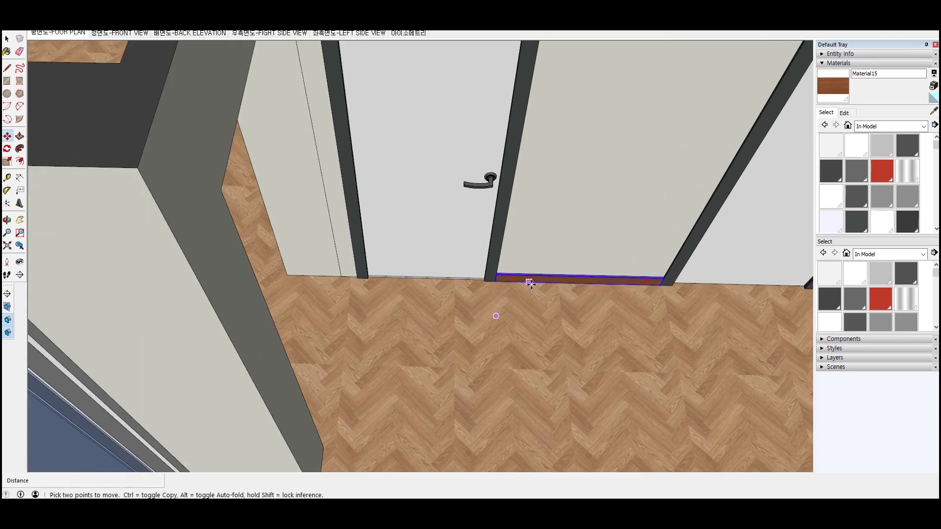
pyautogui.click(660, 286)
pyautogui.press('ctrl')
pyautogui.scroll(-4, 736, 314)
pyautogui.scroll(2, 410, 162)
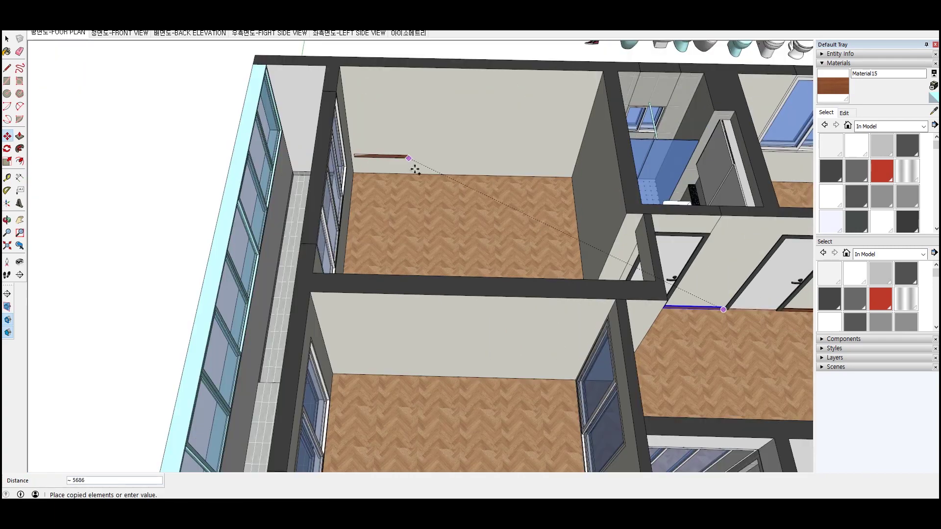
pyautogui.scroll(3, 458, 172)
pyautogui.click(457, 176)
pyautogui.scroll(3, 458, 179)
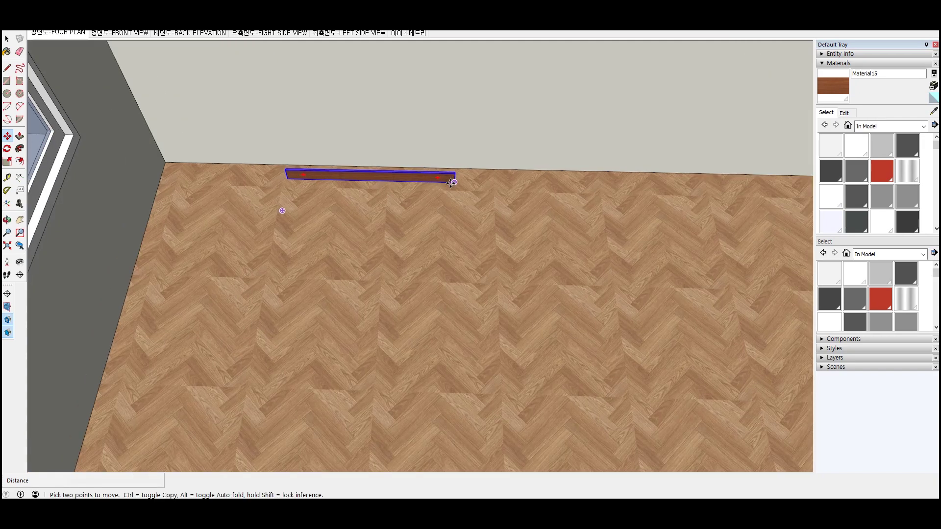
pyautogui.scroll(1, 267, 186)
pyautogui.scroll(2, 289, 181)
pyautogui.click(287, 175)
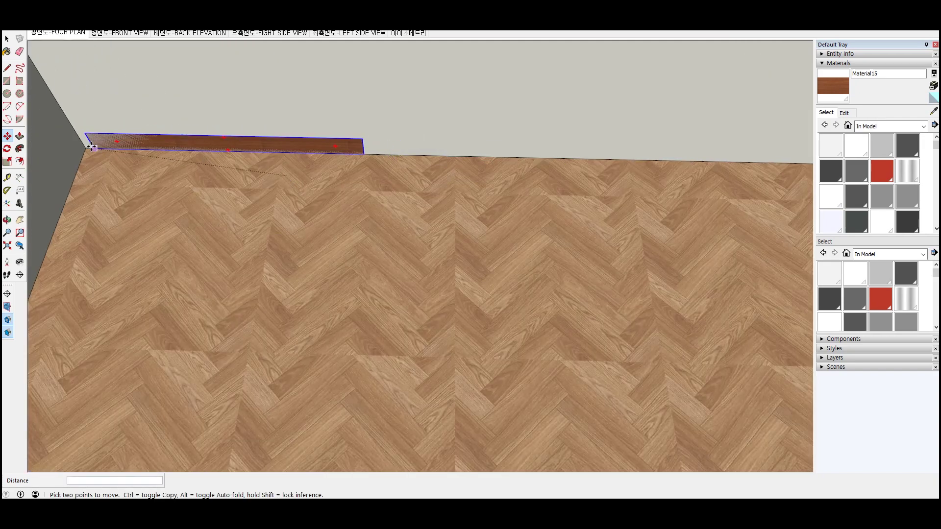
pyautogui.click(85, 149)
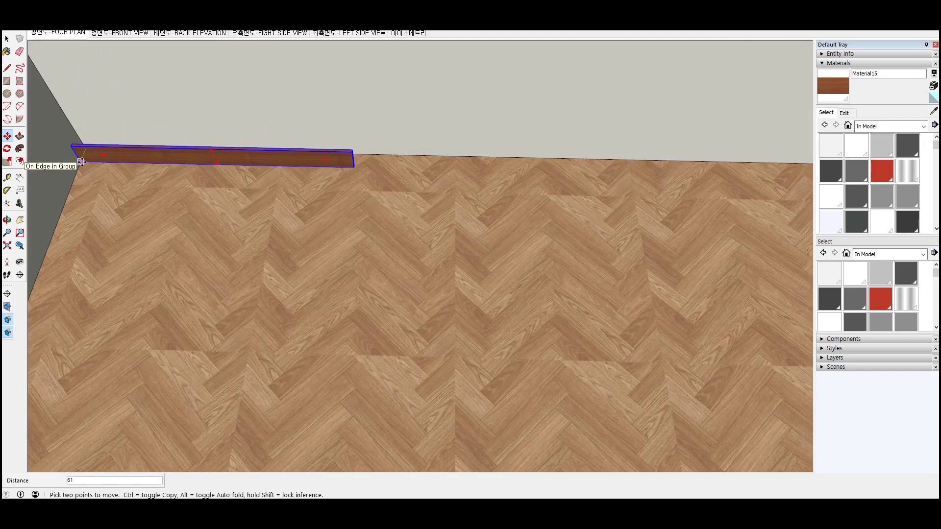
pyautogui.press('Escape')
pyautogui.moveTo(81, 162); pyautogui.dragTo(247, 157, button='middle')
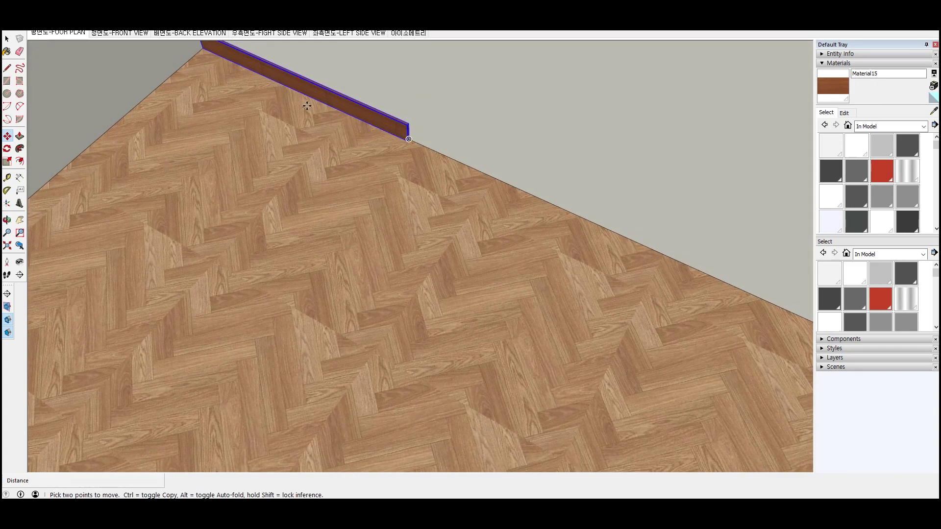
# Rotate the baseboard copy 90° at the room corner, removing the leftover copy
pyautogui.press('q')
pyautogui.scroll(5, 279, 108)
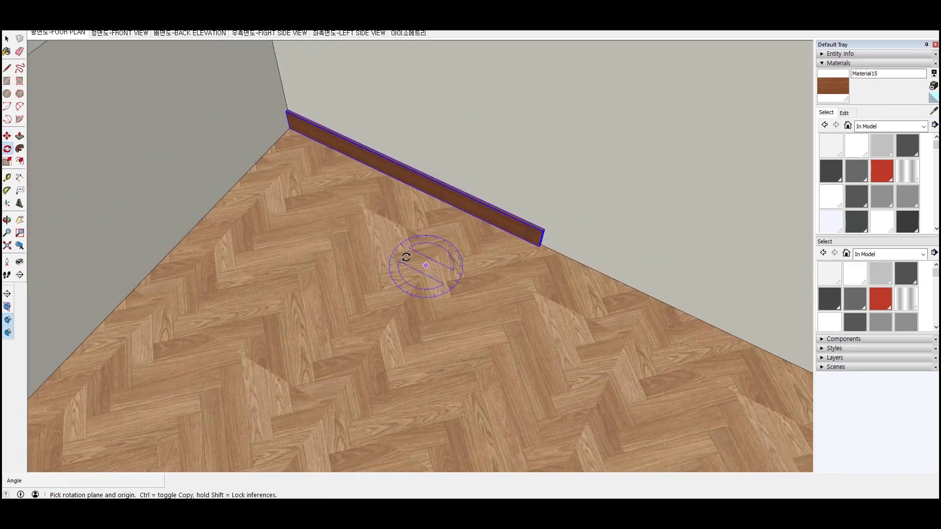
pyautogui.click(265, 91)
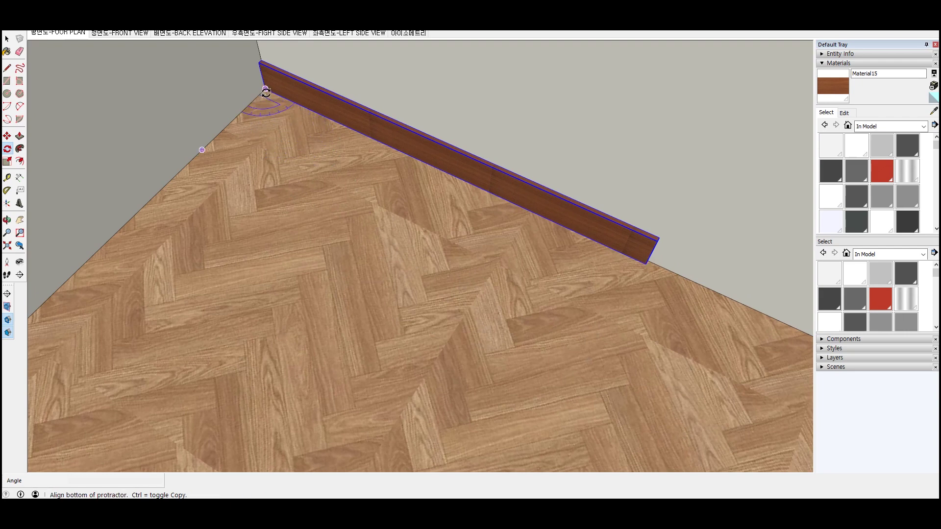
pyautogui.click(523, 209)
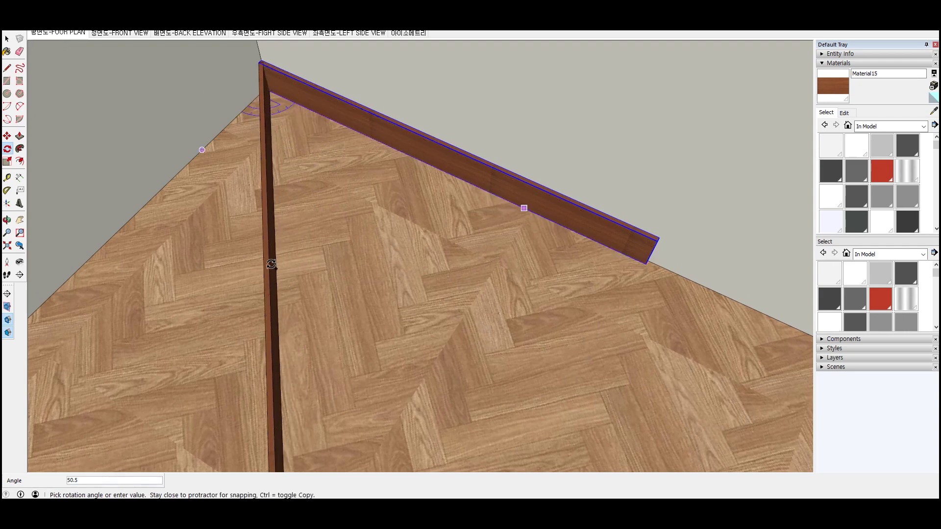
pyautogui.write('0')
pyautogui.press('Return')
pyautogui.press('space')
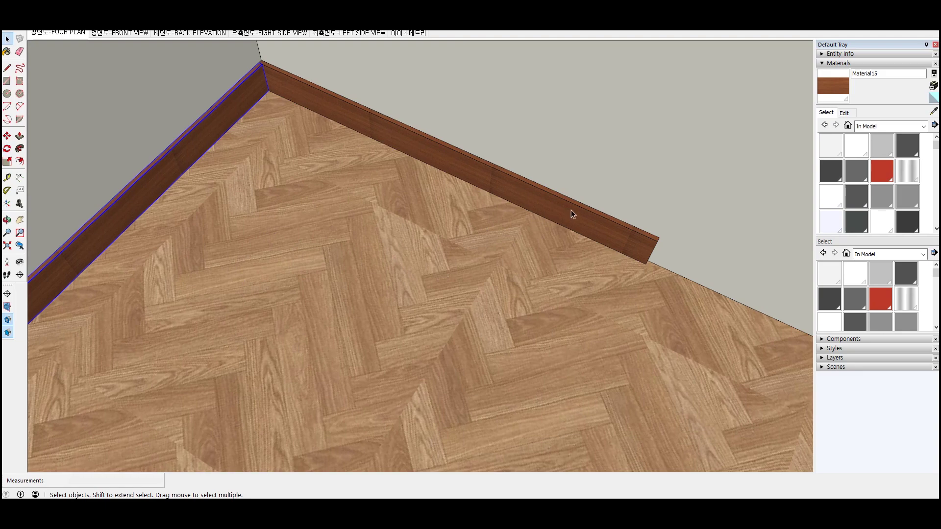
pyautogui.hotkey('ctrl', 'z')
pyautogui.moveTo(523, 256)
pyautogui.mouseDown(button='middle')
pyautogui.moveTo(577, 264)
pyautogui.moveTo(355, 292)
pyautogui.mouseUp(button='middle')
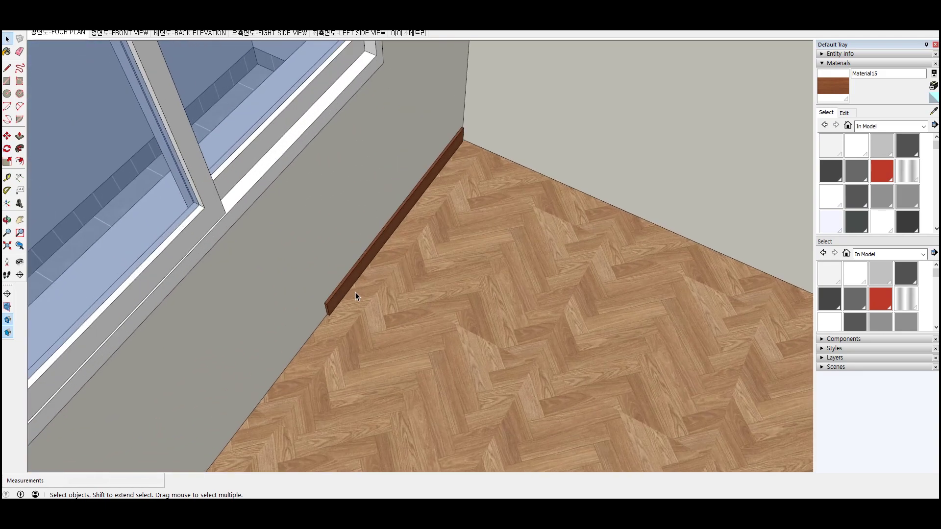
pyautogui.scroll(3, 330, 305)
# Scale the baseboard 2.5 times along the red axis to span the window wall
pyautogui.press('s')
pyautogui.scroll(1, 326, 318)
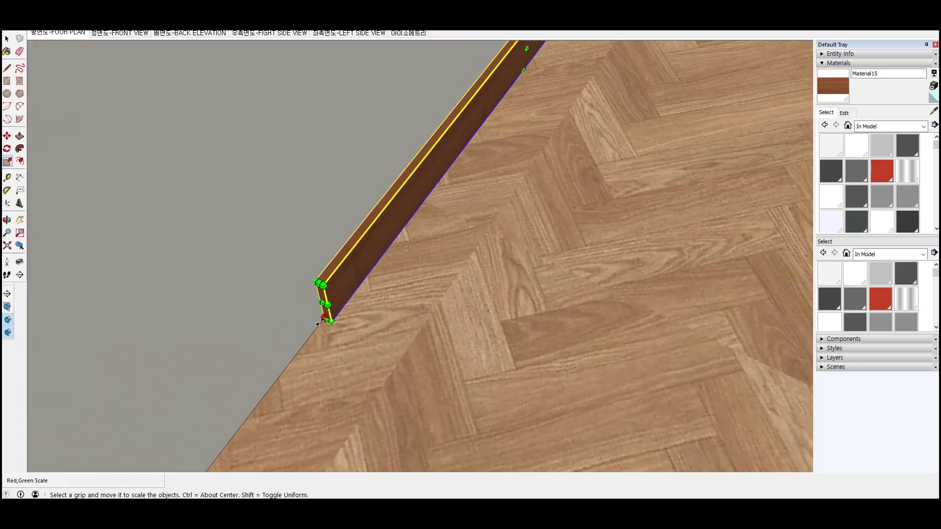
pyautogui.click(325, 310)
pyautogui.scroll(-2, 325, 310)
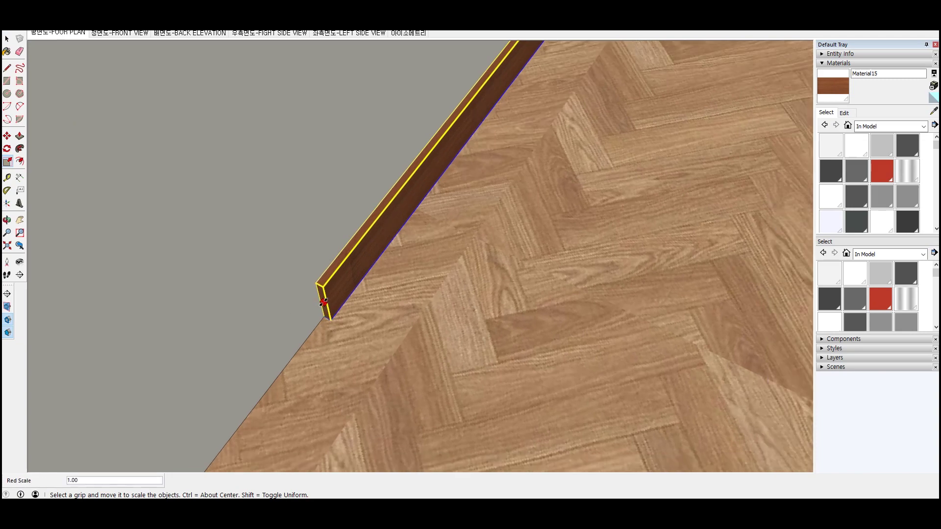
pyautogui.scroll(-3, 373, 289)
pyautogui.scroll(-3, 396, 298)
pyautogui.scroll(-2, 407, 317)
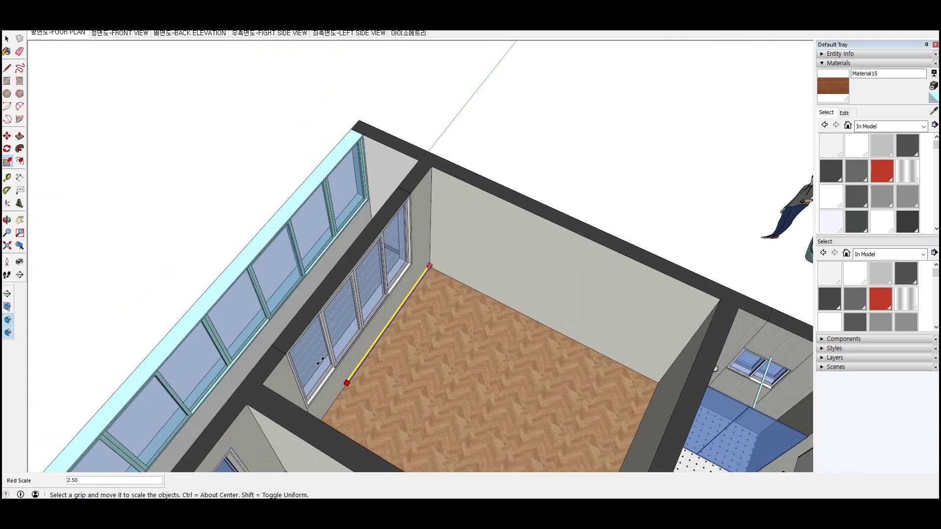
pyautogui.click(264, 385)
pyautogui.moveTo(435, 384); pyautogui.dragTo(224, 273, button='middle')
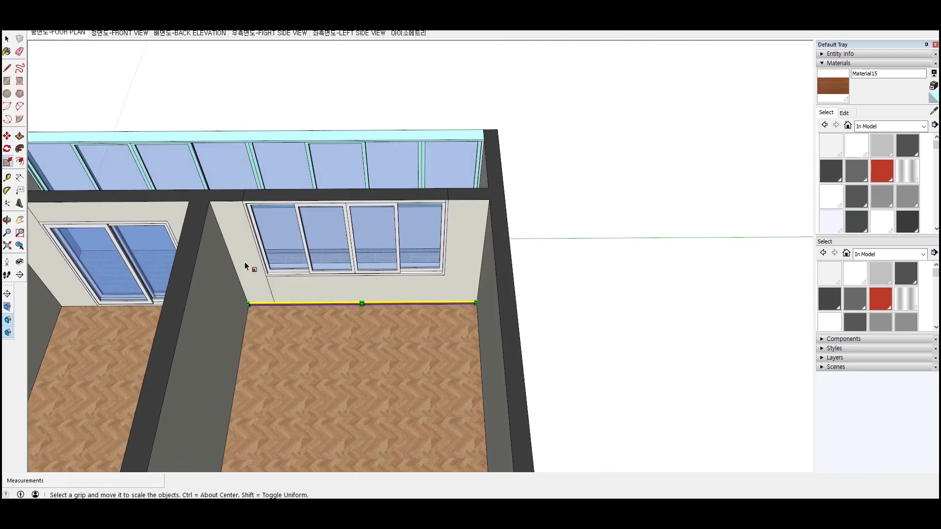
pyautogui.scroll(3, 226, 294)
pyautogui.scroll(3, 245, 323)
pyautogui.scroll(3, 258, 331)
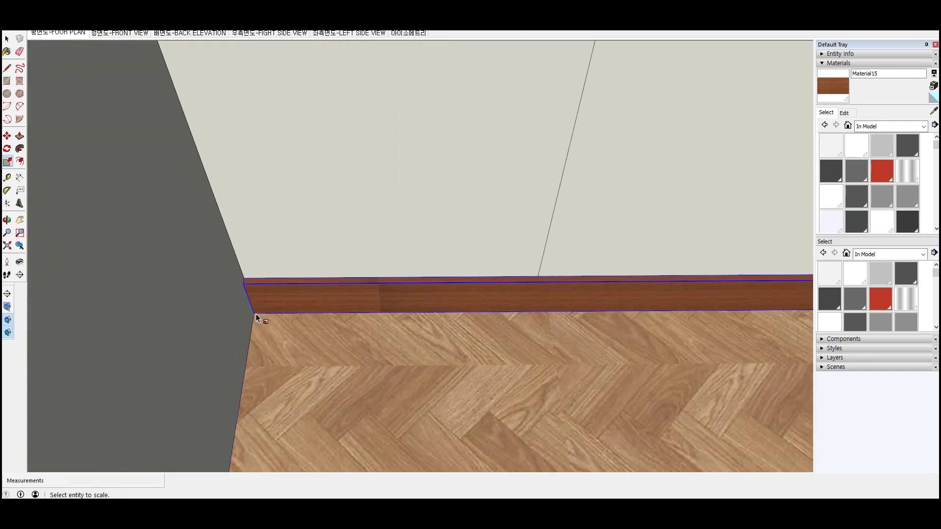
# Make a 90°-rotated copy of the baseboard around its corner along the adjoining wall
pyautogui.press('q')
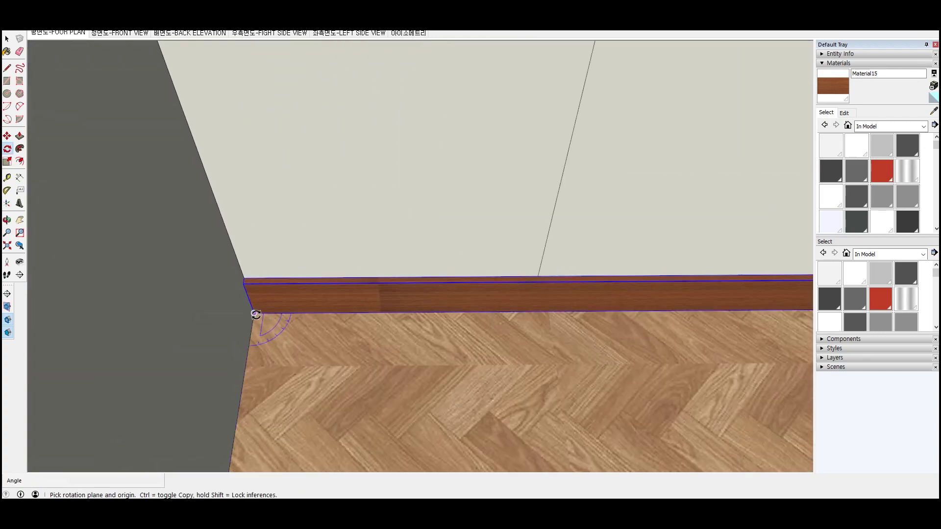
pyautogui.click(255, 313)
pyautogui.click(430, 312)
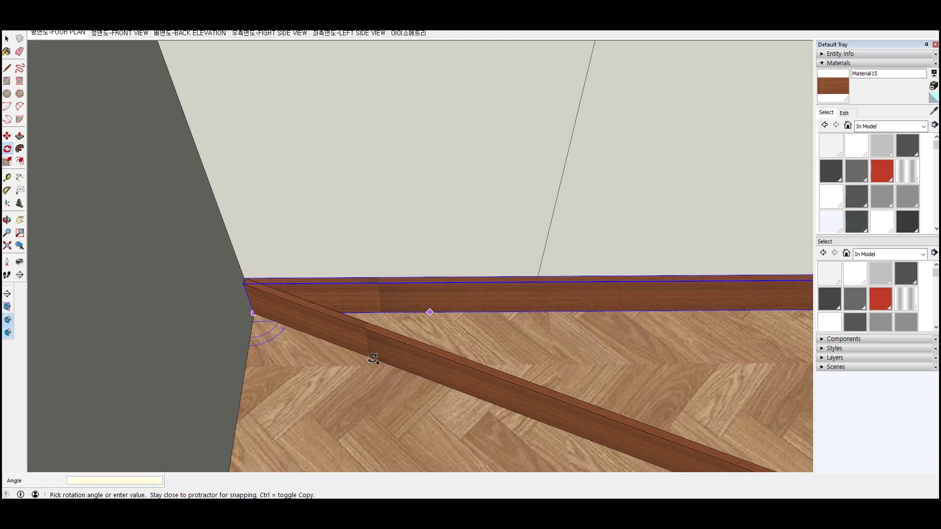
pyautogui.write('90')
pyautogui.press('Return')
pyautogui.scroll(-3, 383, 330)
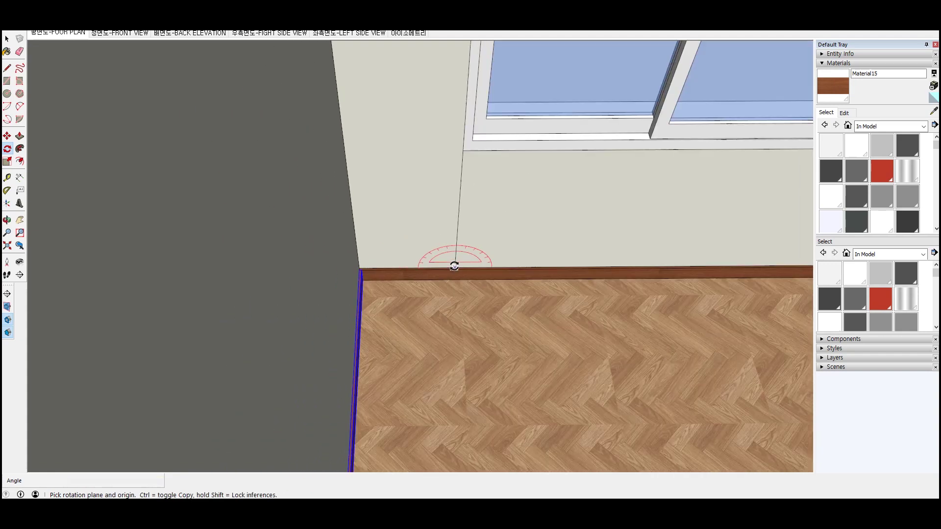
pyautogui.scroll(-5, 446, 261)
pyautogui.moveTo(487, 295); pyautogui.dragTo(147, 382, button='middle')
pyautogui.scroll(5, 147, 383)
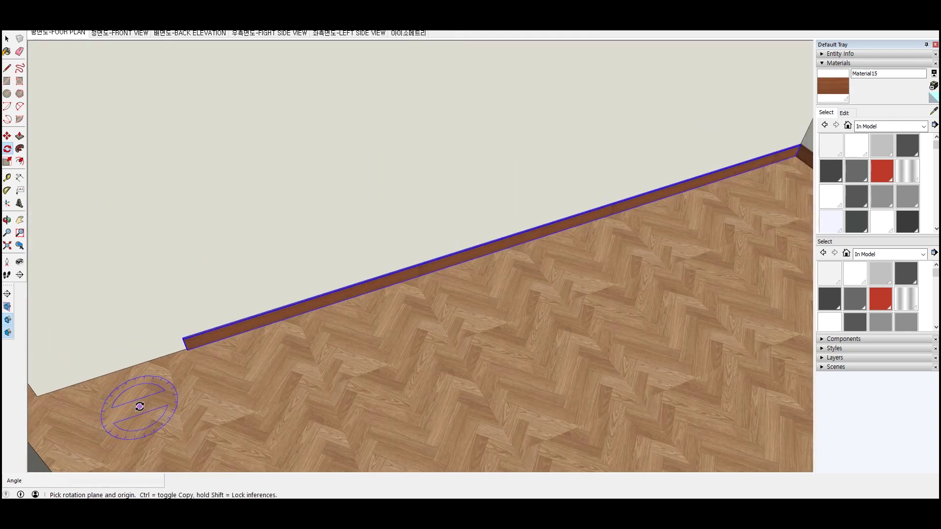
# Begin lengthening the new baseboard by grabbing its end scale grip
pyautogui.press('s')
pyautogui.moveTo(171, 331); pyautogui.dragTo(302, 452, button='middle')
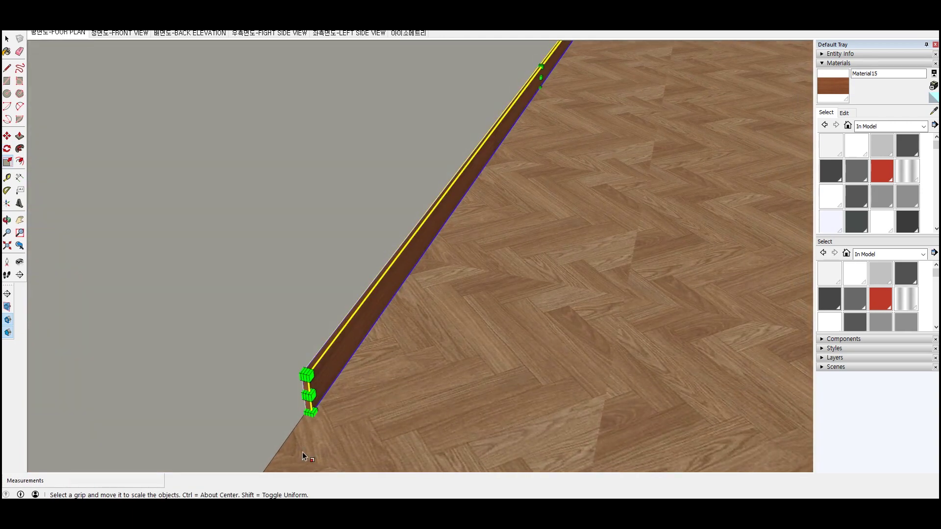
pyautogui.click(308, 395)
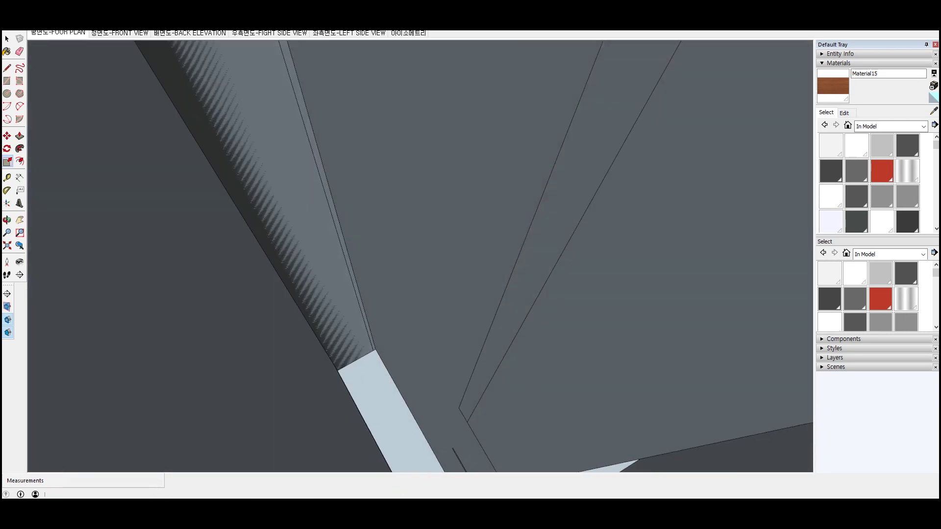
# Commit the new length of the side-wall baseboard
pyautogui.scroll(-10, 212, 325)
pyautogui.scroll(6, 115, 360)
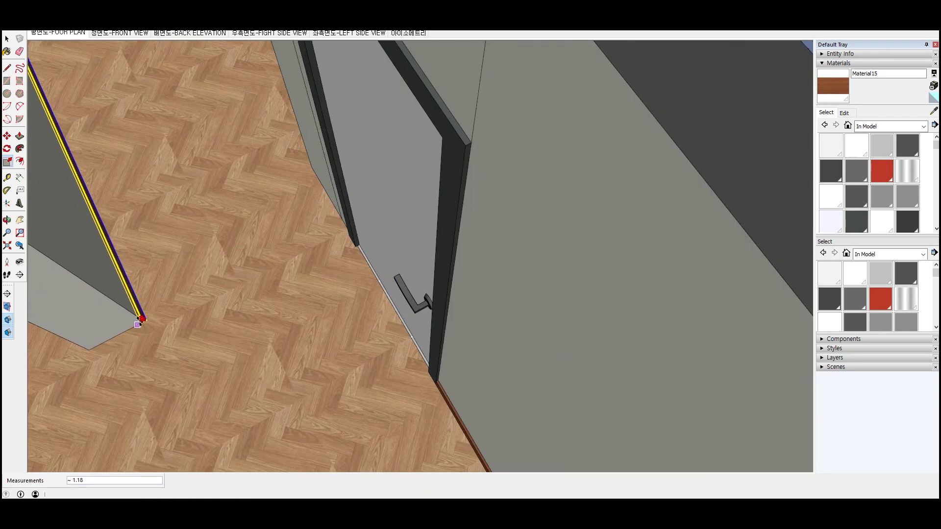
pyautogui.click(133, 315)
pyautogui.press('space')
pyautogui.scroll(4, 155, 346)
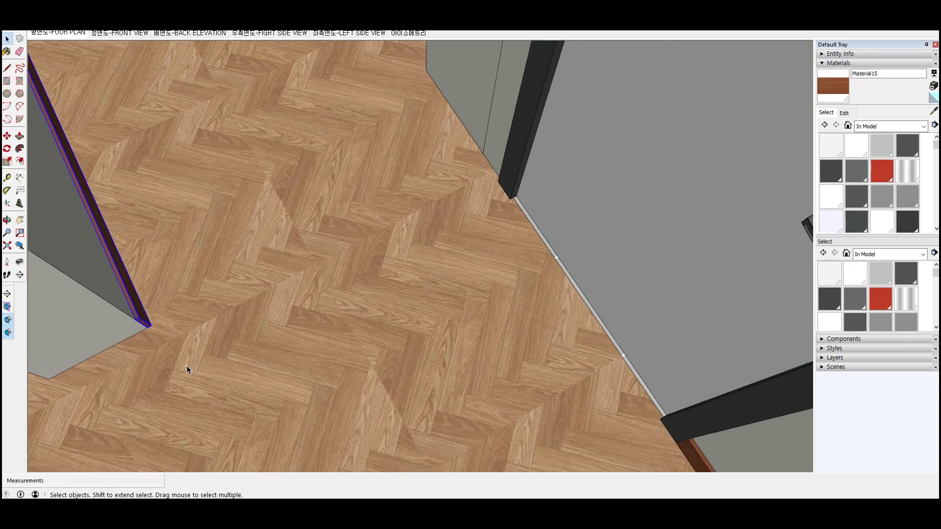
# Make a 90°-turned copy of the baseboard around its end
pyautogui.press('q')
pyautogui.scroll(2, 127, 325)
pyautogui.scroll(3, 134, 320)
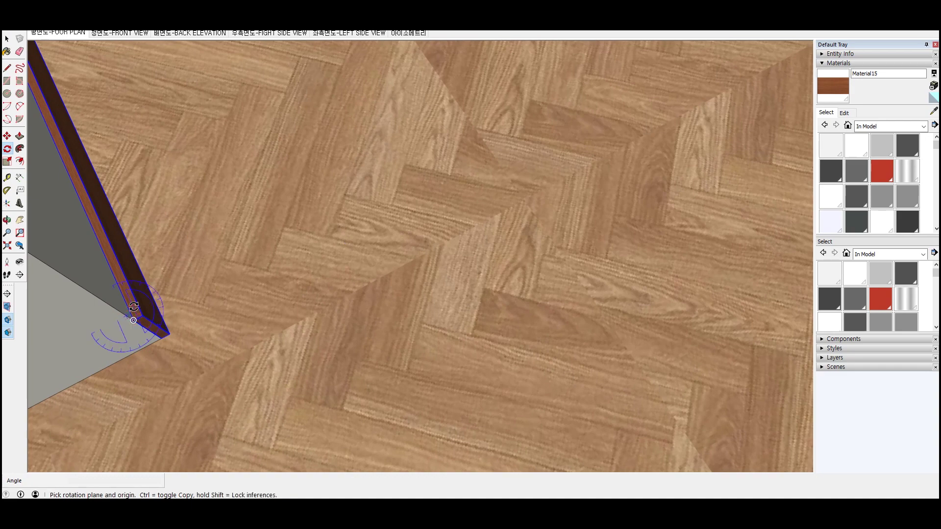
pyautogui.scroll(2, 130, 319)
pyautogui.scroll(1, 132, 316)
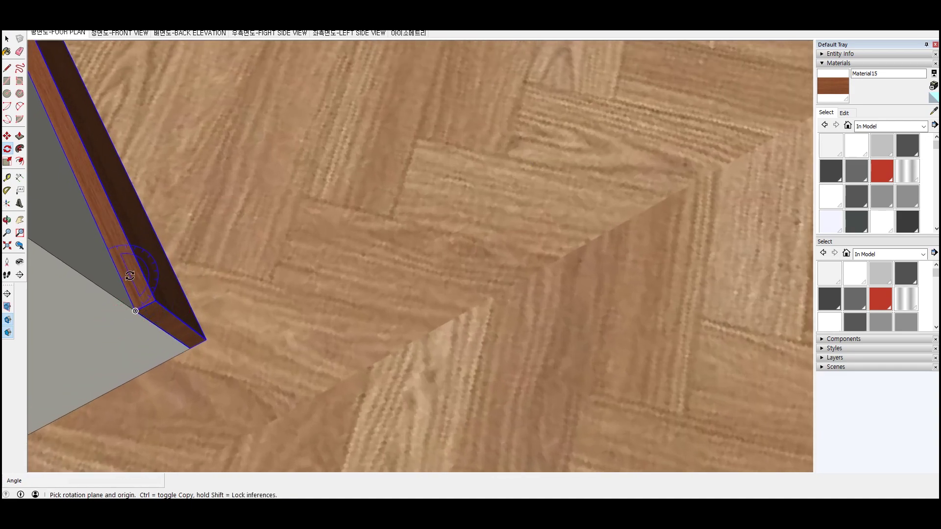
pyautogui.click(135, 311)
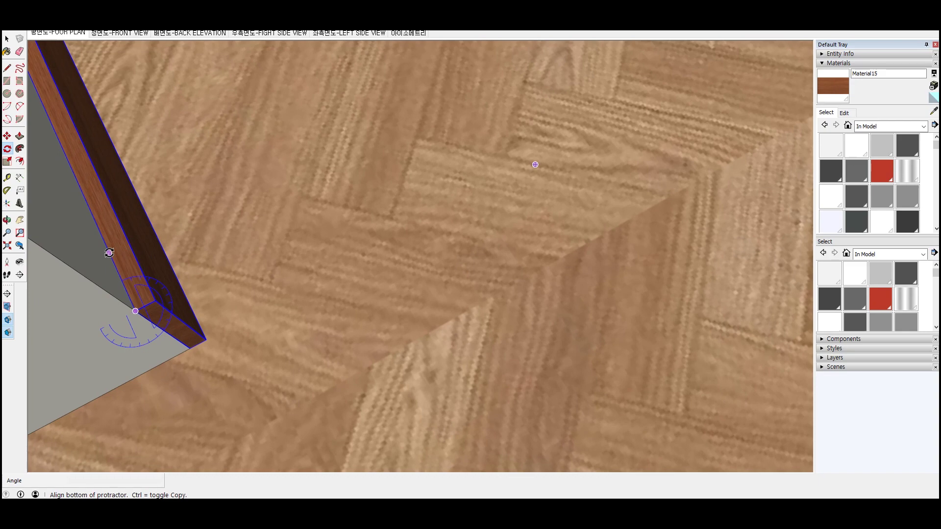
pyautogui.click(109, 253)
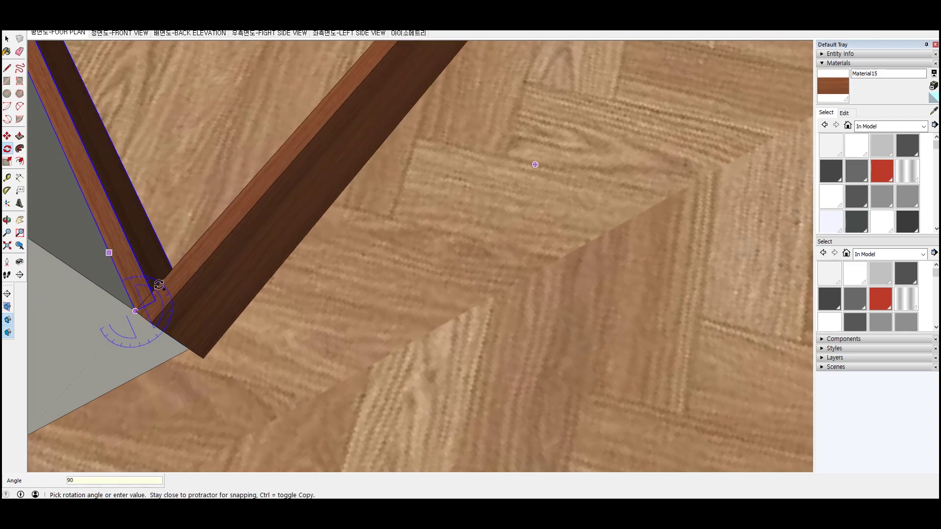
pyautogui.click(159, 284)
# Slide the turned baseboard copy along the floor into position
pyautogui.press('m')
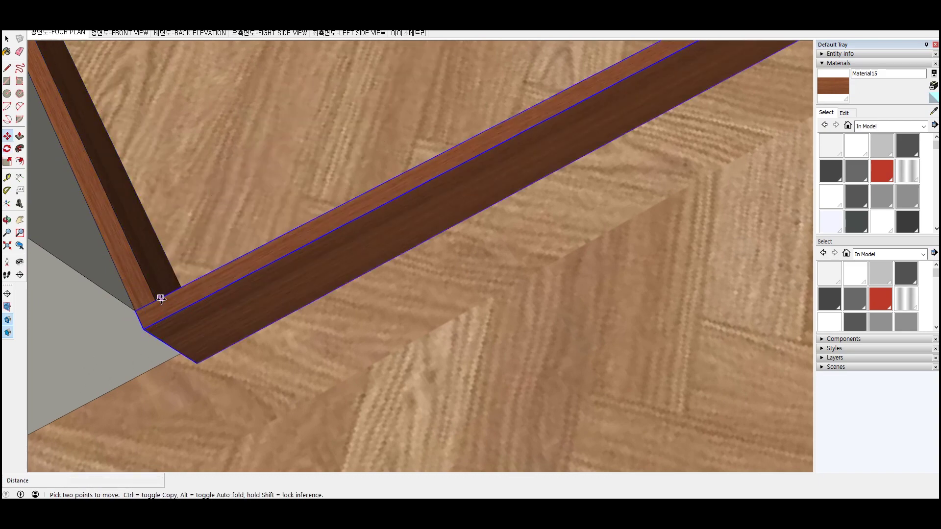
pyautogui.click(156, 299)
pyautogui.scroll(-2, 155, 302)
pyautogui.scroll(-2, 156, 307)
pyautogui.scroll(-2, 157, 312)
pyautogui.scroll(-2, 157, 319)
pyautogui.scroll(-1, 157, 321)
pyautogui.click(72, 353)
pyautogui.scroll(-2, 147, 338)
# Draw a line across the skirting board's face to split off its end
pyautogui.scroll(2, 142, 373)
pyautogui.scroll(2, 164, 326)
pyautogui.scroll(2, 179, 319)
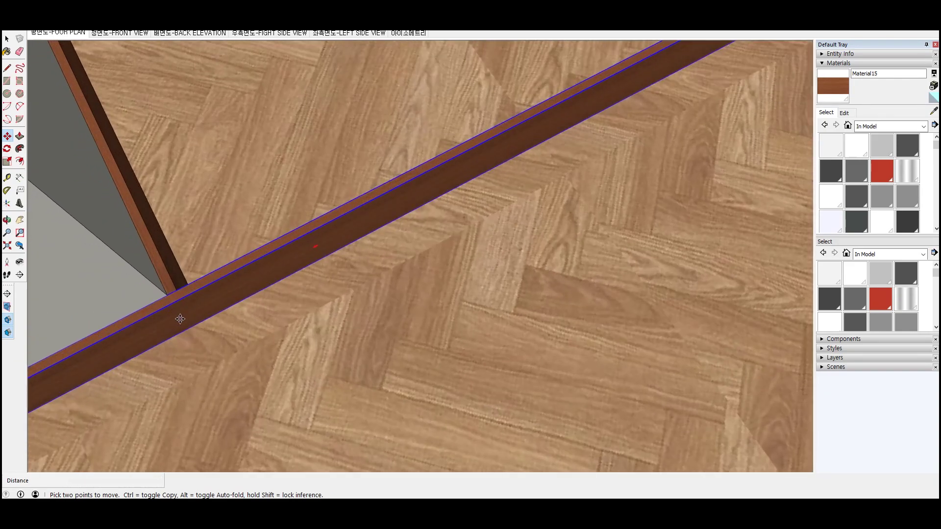
pyautogui.press('space')
pyautogui.click(180, 319)
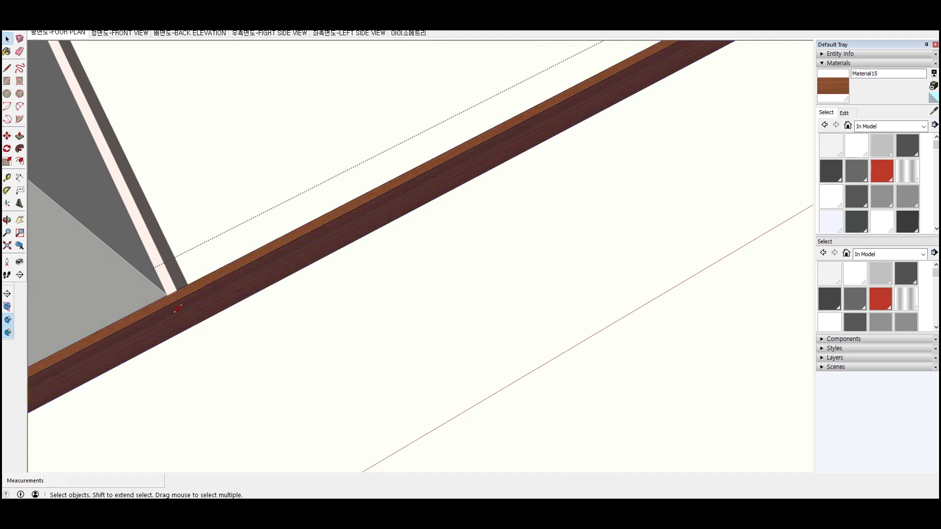
pyautogui.press('l')
pyautogui.click(176, 291)
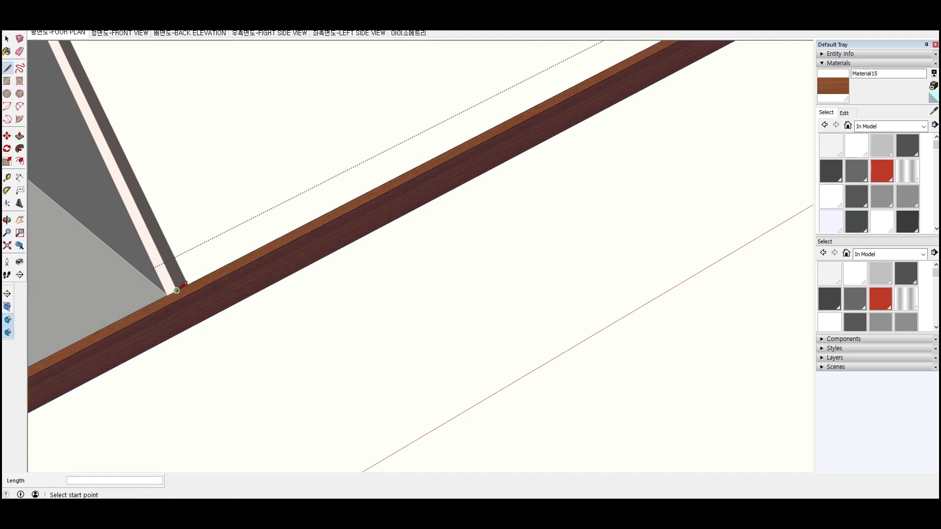
pyautogui.click(167, 294)
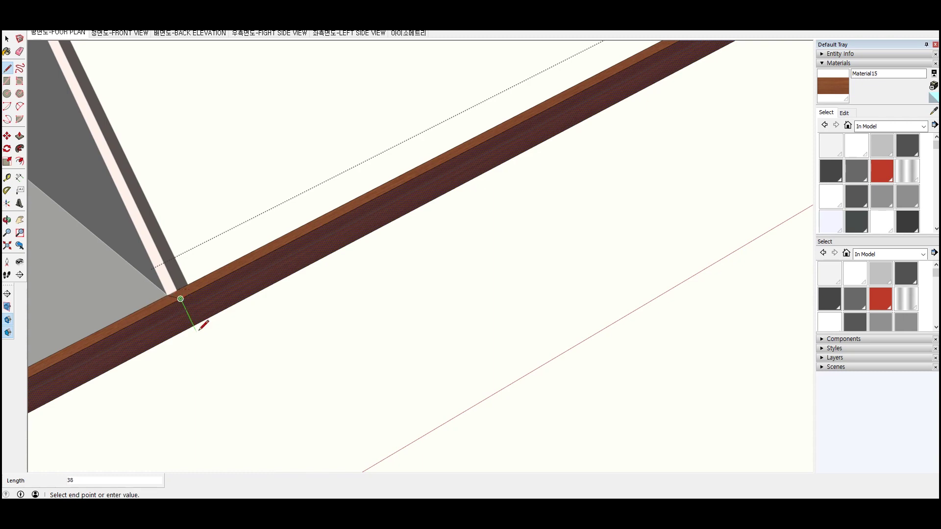
pyautogui.click(196, 324)
pyautogui.press('space')
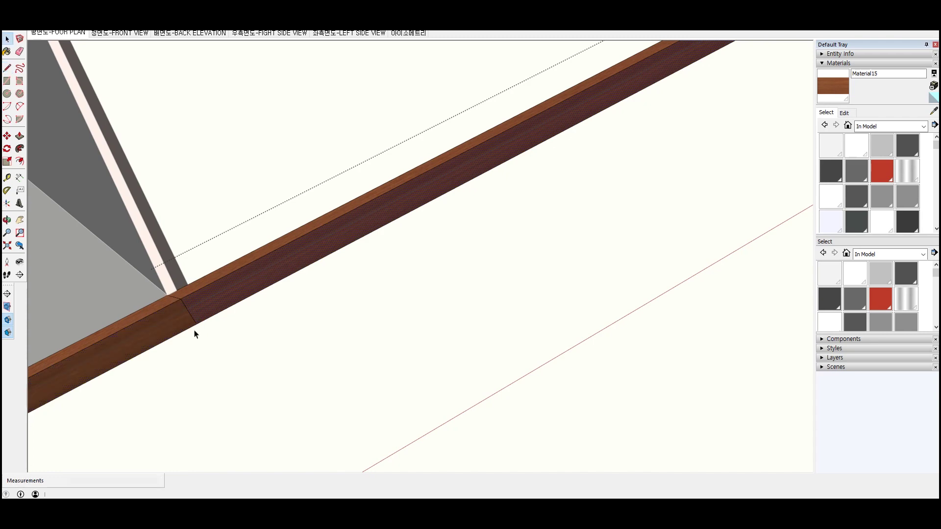
# Push/Pull the split end face back by 80
pyautogui.press('p')
pyautogui.moveTo(236, 297)
pyautogui.mouseDown()
pyautogui.moveTo(227, 267)
pyautogui.moveTo(269, 309)
pyautogui.mouseUp()
pyautogui.click(220, 272)
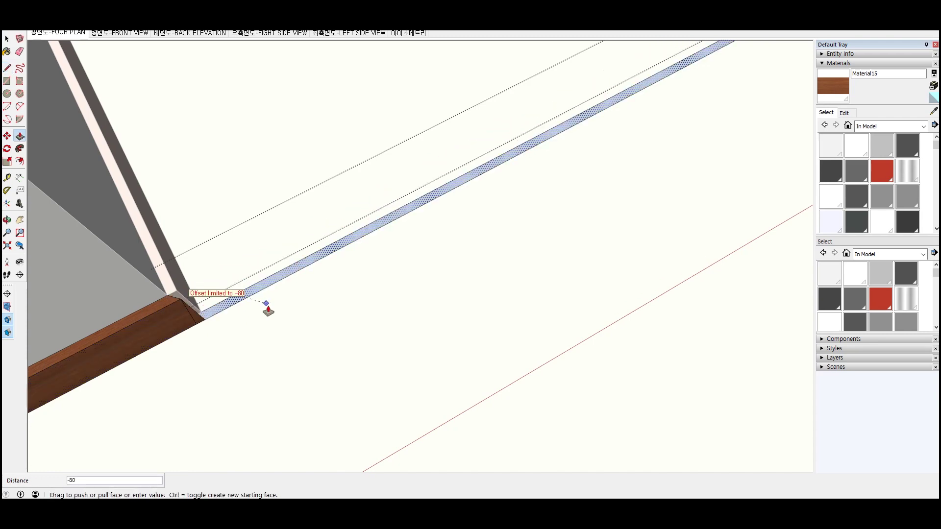
pyautogui.click(275, 317)
pyautogui.moveTo(273, 319)
pyautogui.mouseDown(button='middle')
pyautogui.moveTo(239, 337)
pyautogui.moveTo(162, 285)
pyautogui.moveTo(201, 145)
pyautogui.mouseUp(button='middle')
pyautogui.moveTo(220, 250); pyautogui.dragTo(216, 273, button='middle')
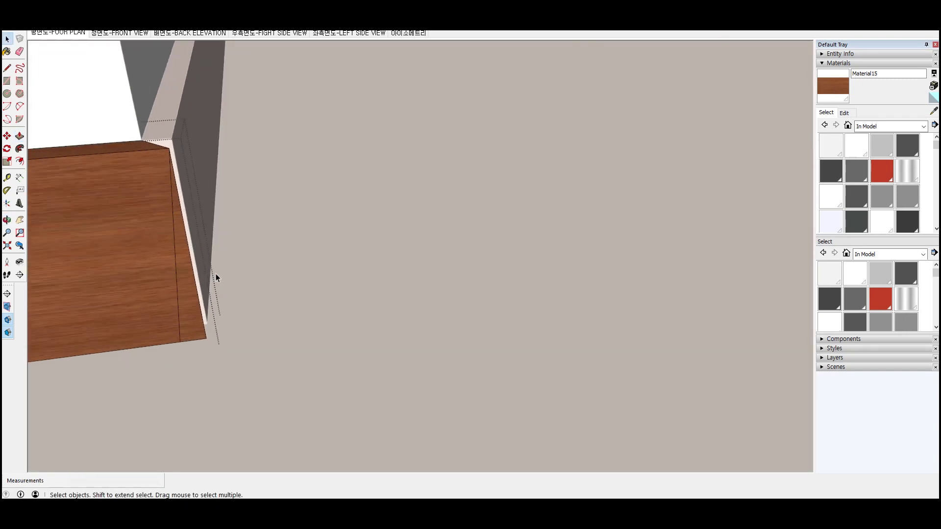
# Move the board's end face flush with the grey wall block's corner
pyautogui.press('space')
pyautogui.moveTo(266, 291)
pyautogui.mouseDown(button='middle')
pyautogui.moveTo(235, 303)
pyautogui.moveTo(274, 85)
pyautogui.mouseUp(button='middle')
pyautogui.scroll(2, 299, 125)
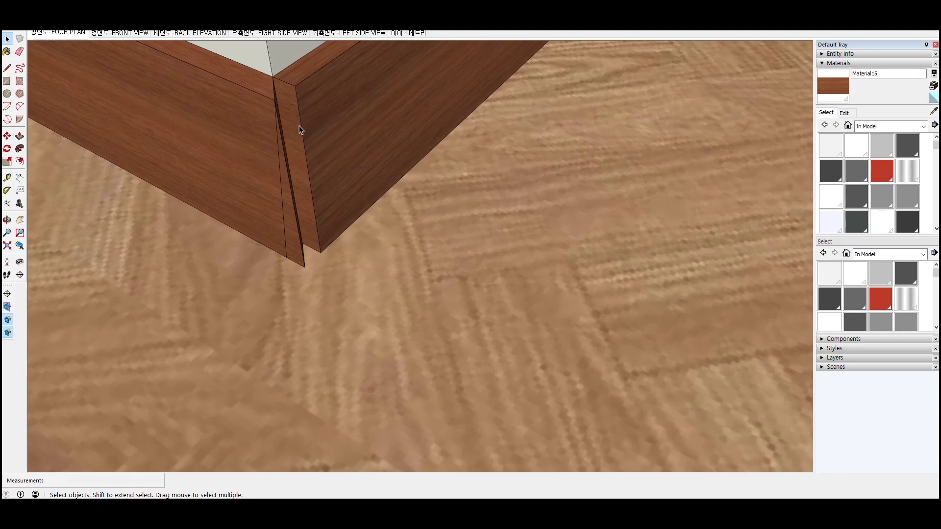
pyautogui.scroll(3, 298, 126)
pyautogui.scroll(-3, 300, 216)
pyautogui.scroll(2, 322, 289)
pyautogui.scroll(1, 316, 257)
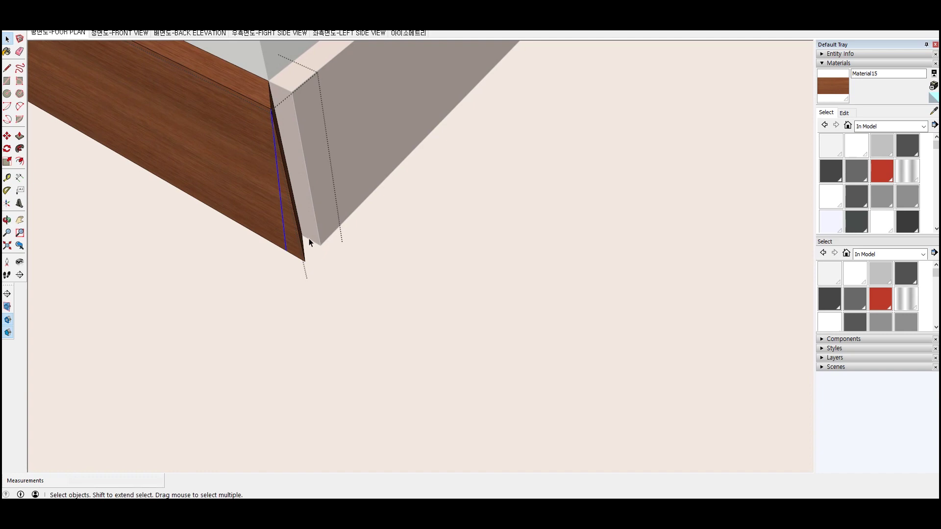
pyautogui.moveTo(362, 206)
pyautogui.mouseDown(button='middle')
pyautogui.moveTo(281, 223)
pyautogui.moveTo(328, 162)
pyautogui.mouseUp(button='middle')
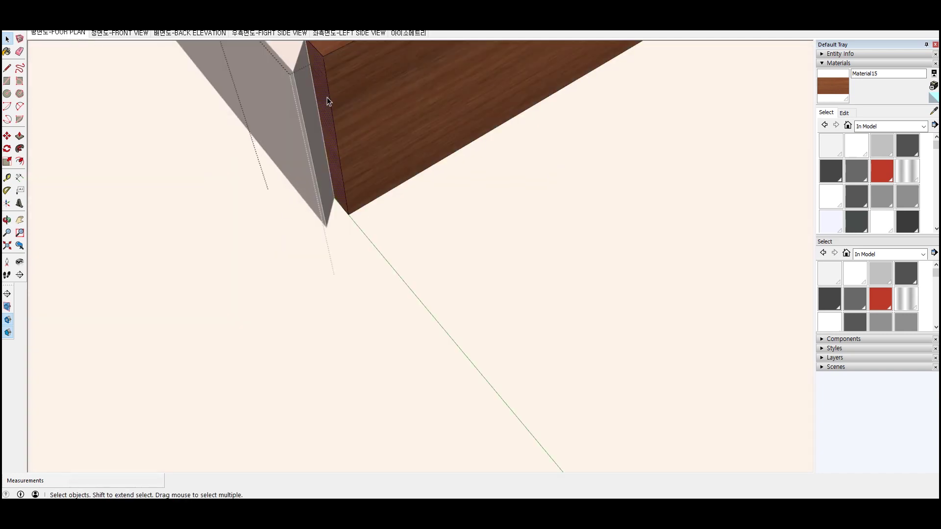
pyautogui.press('m')
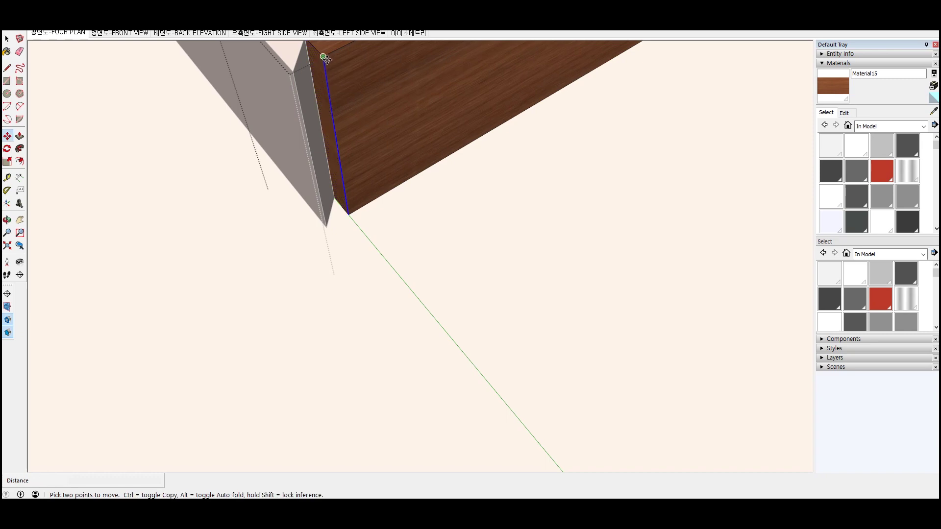
pyautogui.moveTo(327, 64); pyautogui.dragTo(294, 74)
pyautogui.scroll(-3, 563, 235)
pyautogui.scroll(-3, 611, 246)
pyautogui.moveTo(611, 245)
pyautogui.mouseDown(button='middle')
pyautogui.moveTo(713, 239)
pyautogui.moveTo(588, 175)
pyautogui.mouseUp(button='middle')
pyautogui.press('space')
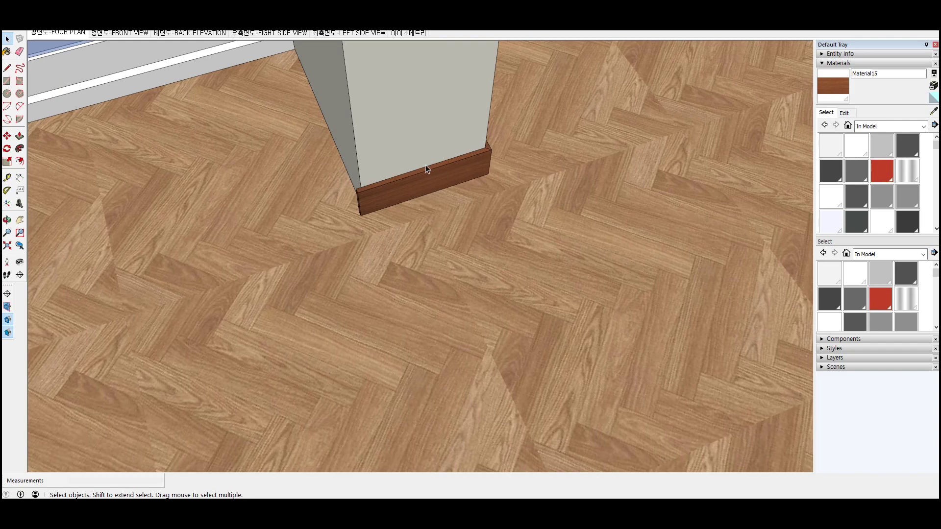
# Rotate the skirting board copy 90° about its corner
pyautogui.scroll(2, 420, 185)
pyautogui.moveTo(421, 184)
pyautogui.mouseDown(button='middle')
pyautogui.moveTo(343, 195)
pyautogui.moveTo(381, 219)
pyautogui.mouseUp(button='middle')
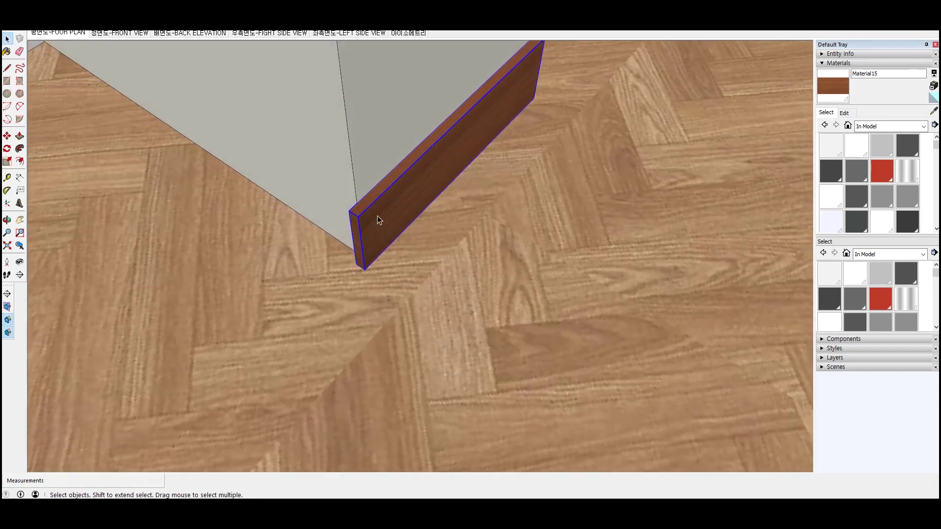
pyautogui.scroll(2, 361, 210)
pyautogui.press('q')
pyautogui.scroll(1, 334, 208)
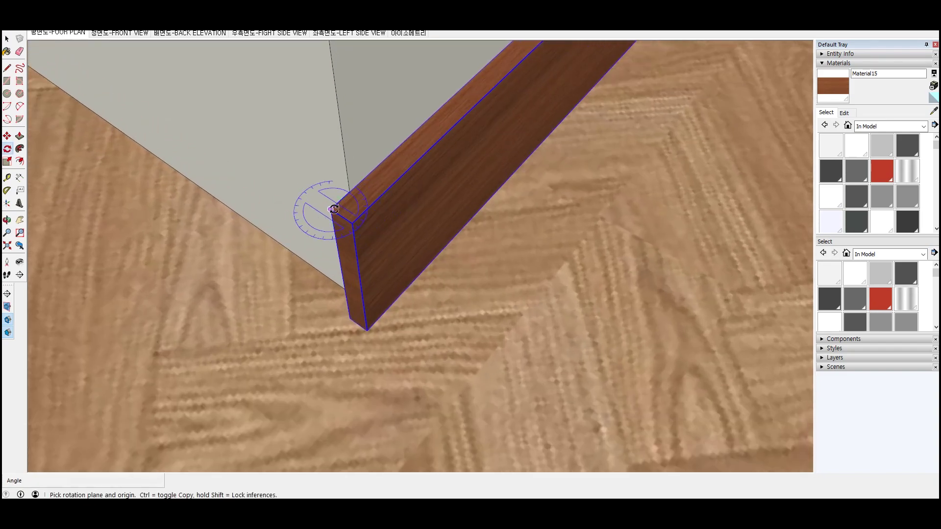
pyautogui.click(334, 210)
pyautogui.click(380, 163)
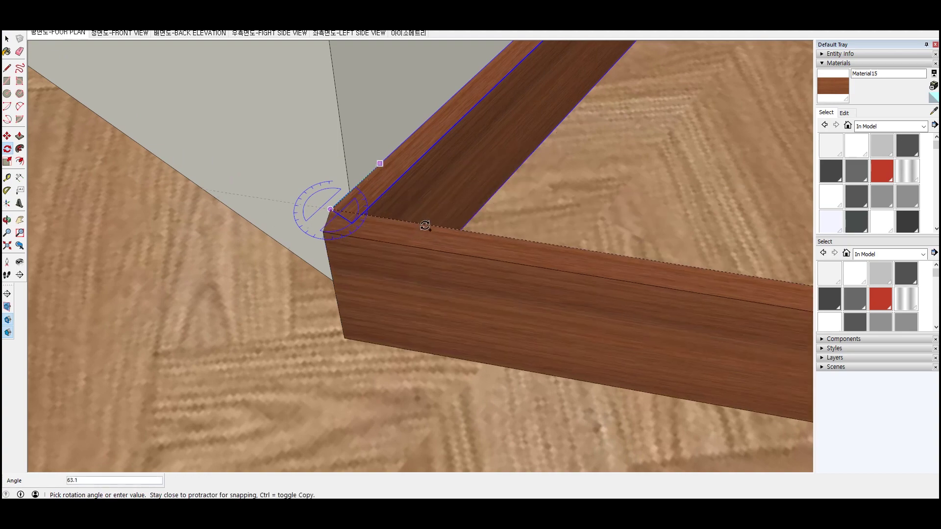
pyautogui.write('90')
pyautogui.click(420, 229)
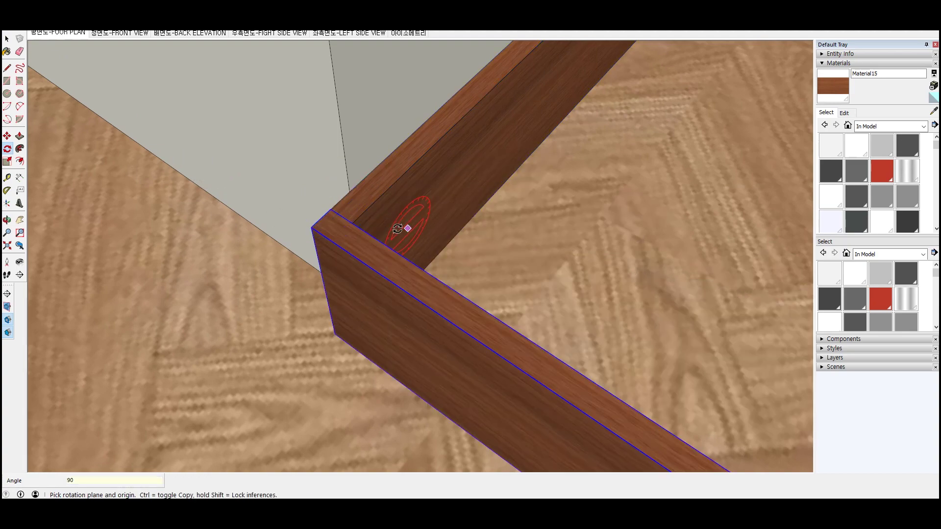
pyautogui.scroll(-3, 406, 225)
pyautogui.scroll(-2, 291, 189)
# Move the rotated board to the grey wall block's corner
pyautogui.press('m')
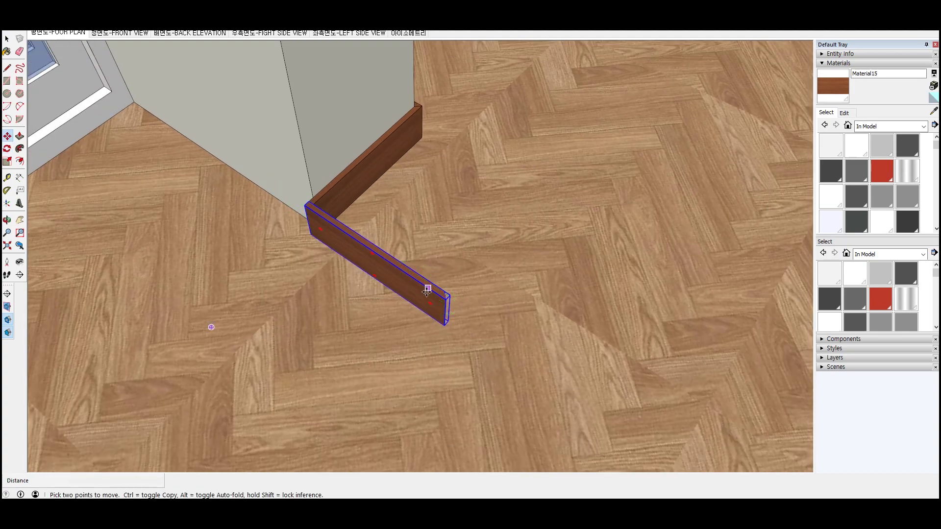
pyautogui.scroll(2, 441, 289)
pyautogui.click(451, 294)
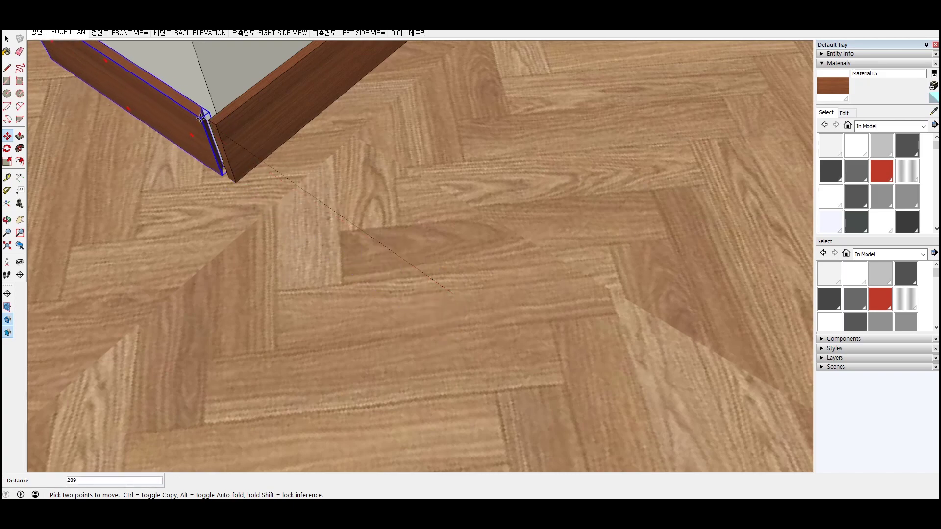
pyautogui.click(216, 126)
pyautogui.scroll(1, 235, 142)
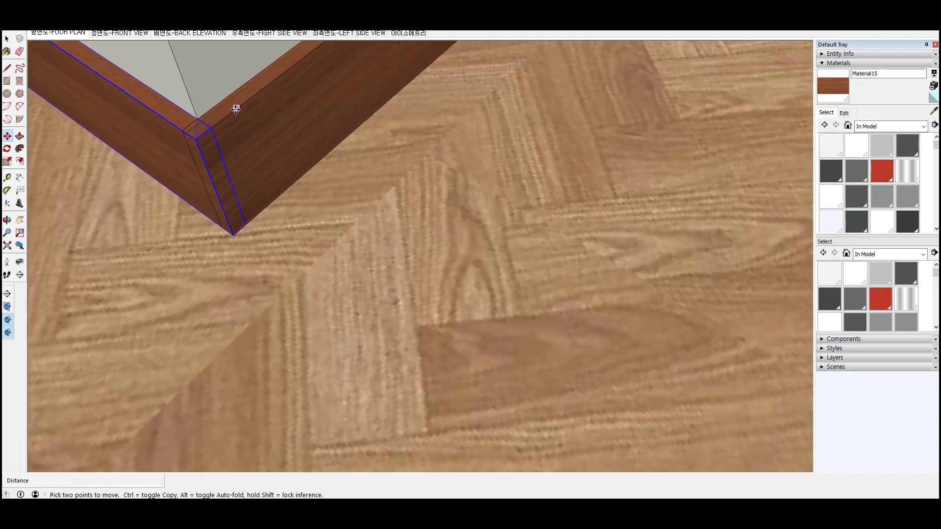
pyautogui.scroll(2, 241, 144)
# Nudge the board 3 units so it sits snugly in the wall corner
pyautogui.press('space')
pyautogui.scroll(1, 242, 146)
pyautogui.click(200, 160)
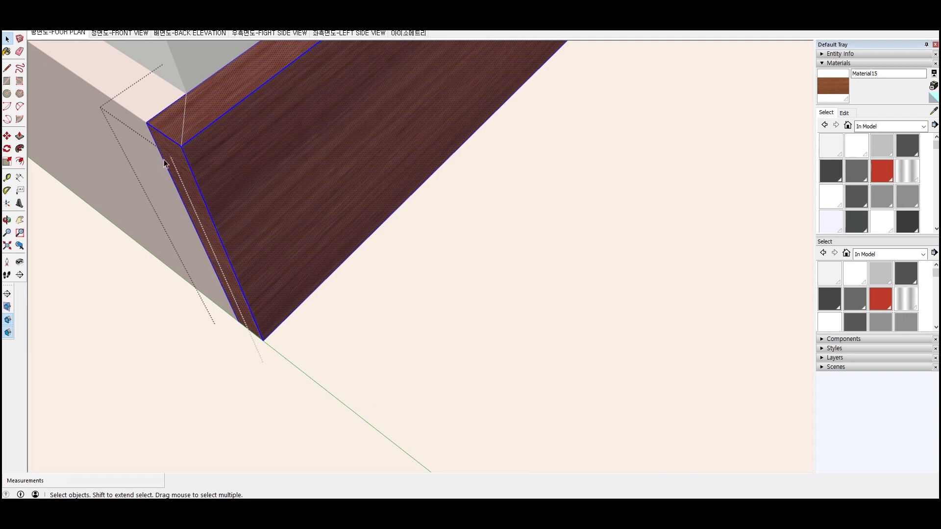
pyautogui.press('m')
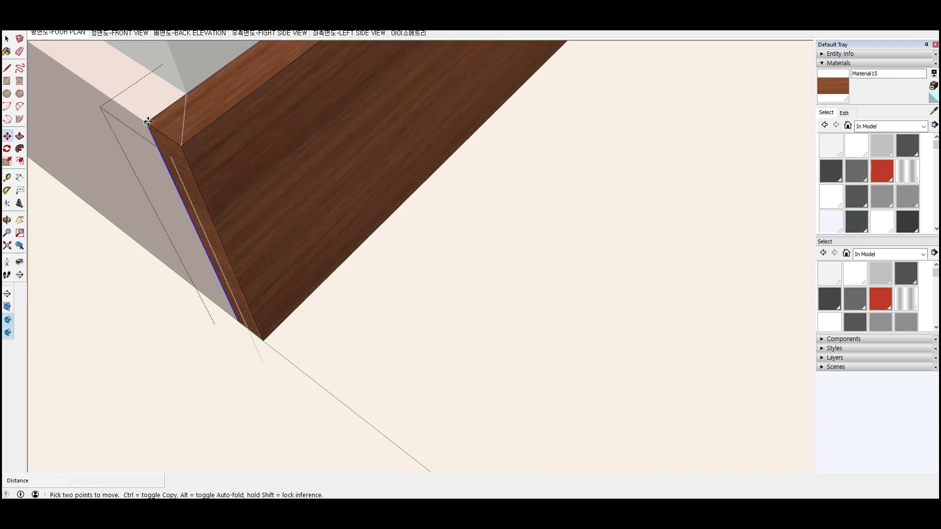
pyautogui.click(148, 123)
pyautogui.scroll(-3, 515, 218)
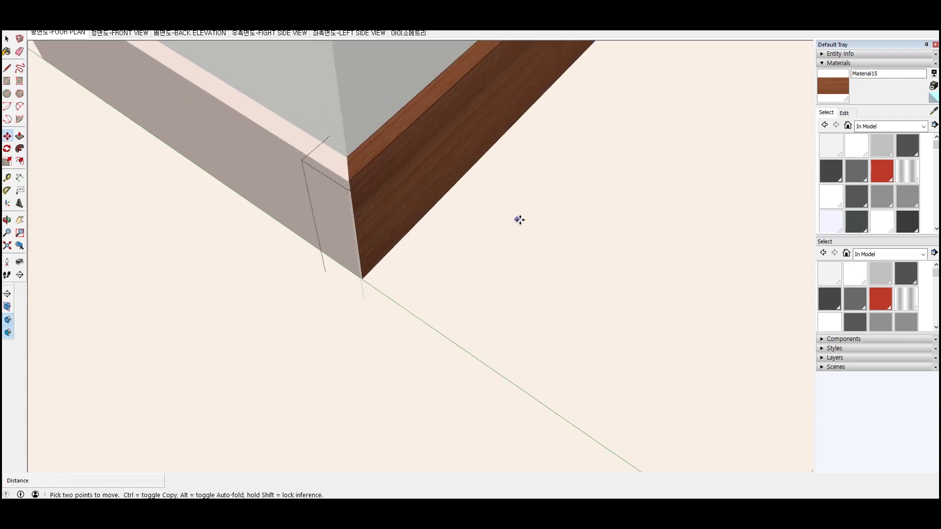
pyautogui.scroll(-3, 584, 227)
pyautogui.press('space')
pyautogui.moveTo(585, 227)
pyautogui.mouseDown(button='middle')
pyautogui.moveTo(411, 167)
pyautogui.moveTo(414, 204)
pyautogui.moveTo(410, 185)
pyautogui.mouseUp(button='middle')
pyautogui.click(422, 186)
# Push/pull the new board's end along the wall toward the window frame
pyautogui.scroll(3, 341, 203)
pyautogui.scroll(3, 396, 185)
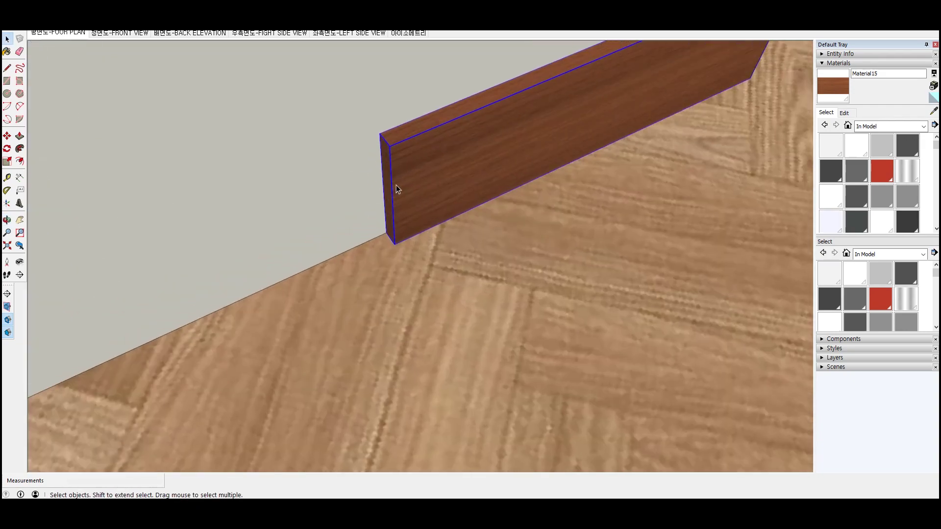
pyautogui.scroll(3, 391, 186)
pyautogui.press('p')
pyautogui.scroll(-3, 389, 195)
pyautogui.moveTo(389, 195); pyautogui.dragTo(108, 252)
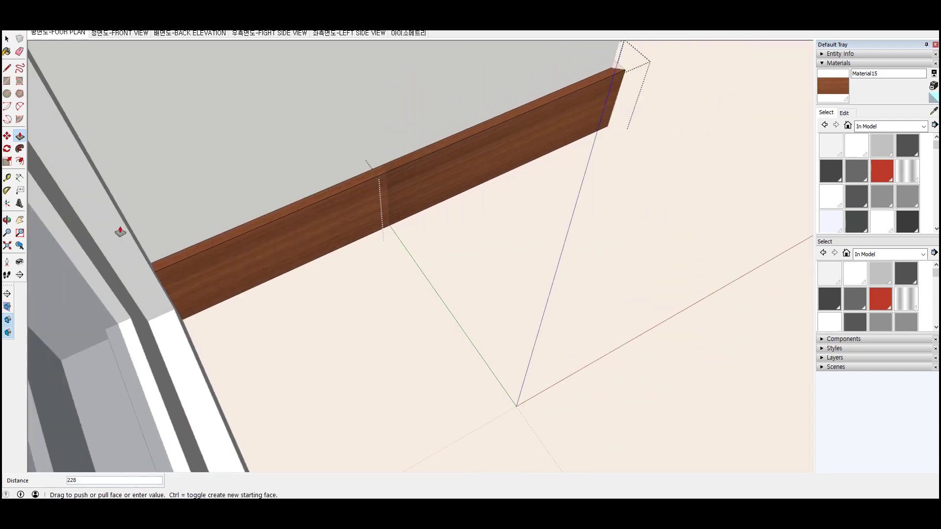
pyautogui.click(128, 224)
pyautogui.press('space')
# Start a Move+Ctrl copy of the lengthened skirting board
pyautogui.scroll(-3, 258, 258)
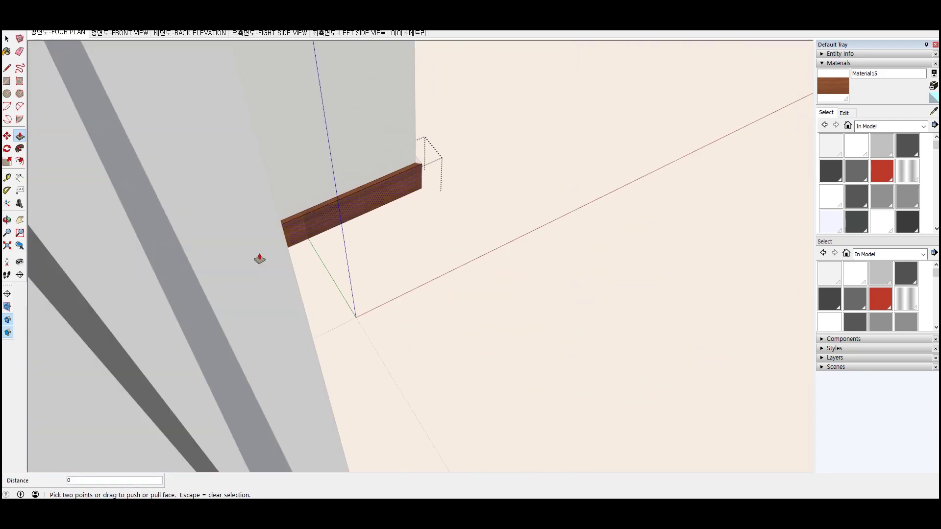
pyautogui.scroll(3, 334, 214)
pyautogui.press('m')
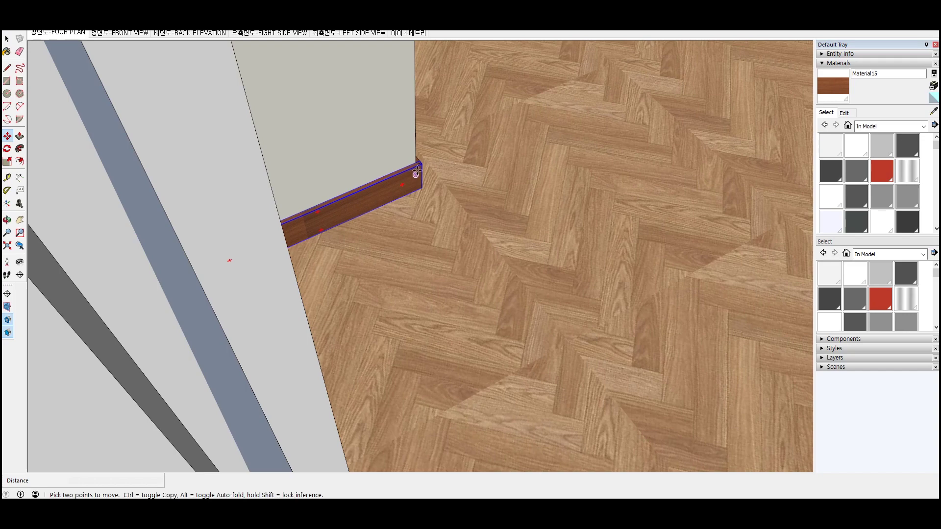
pyautogui.press('ctrl')
pyautogui.click(420, 163)
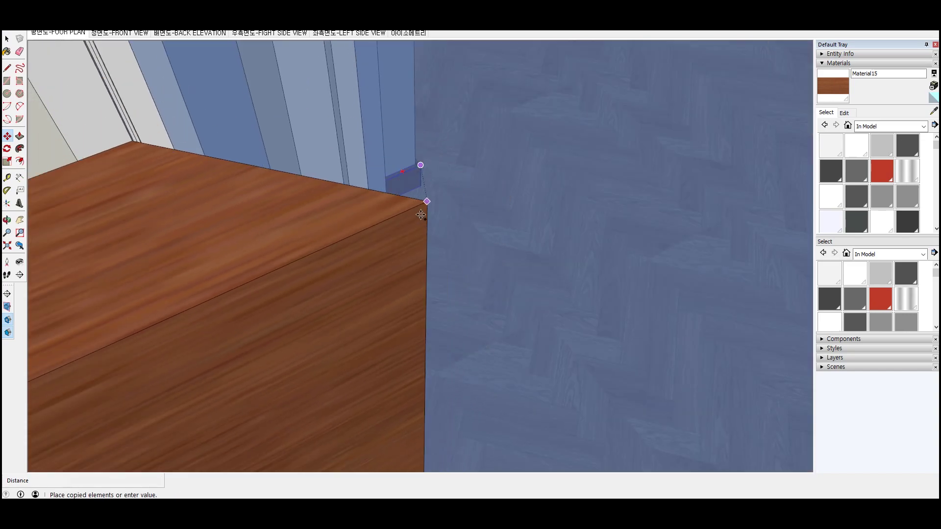
# Place the board copy against the window frame at the wall corner
pyautogui.scroll(2, 143, 263)
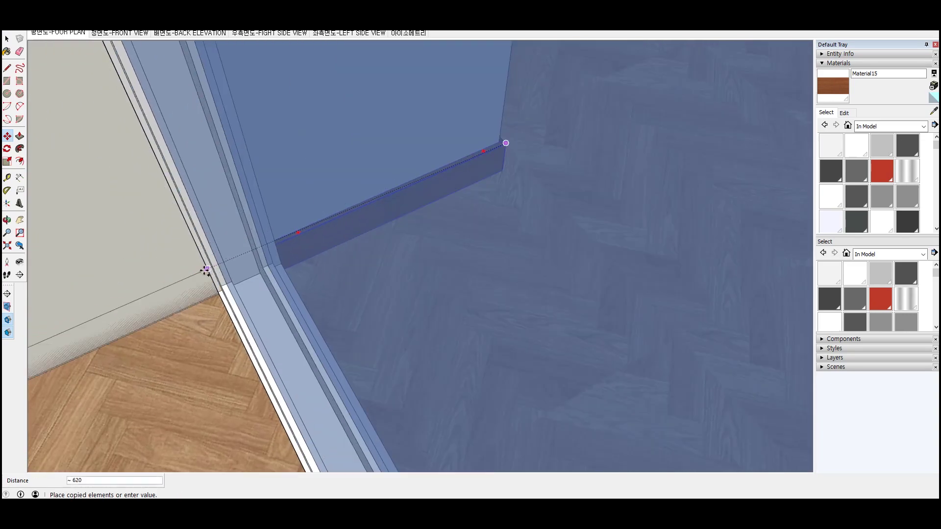
pyautogui.click(209, 271)
pyautogui.scroll(2, 196, 273)
pyautogui.scroll(2, 230, 294)
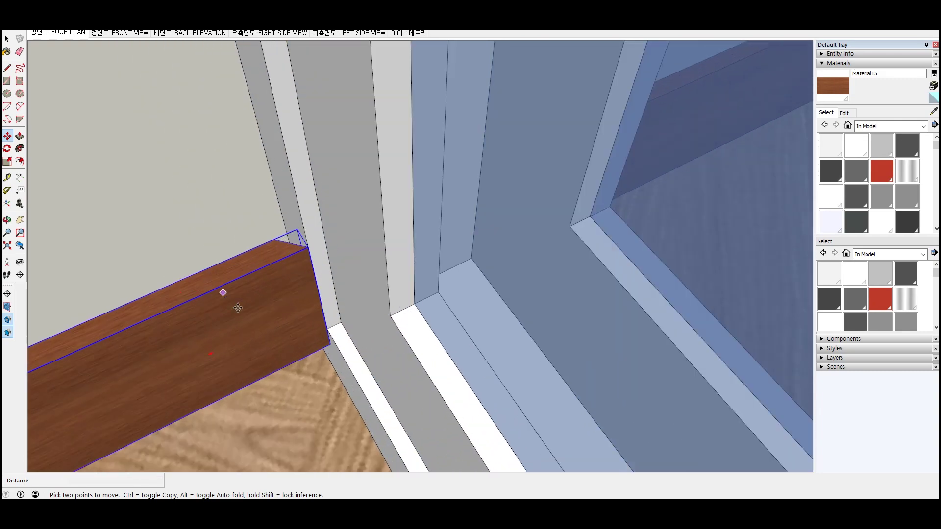
pyautogui.scroll(2, 309, 351)
pyautogui.click(338, 345)
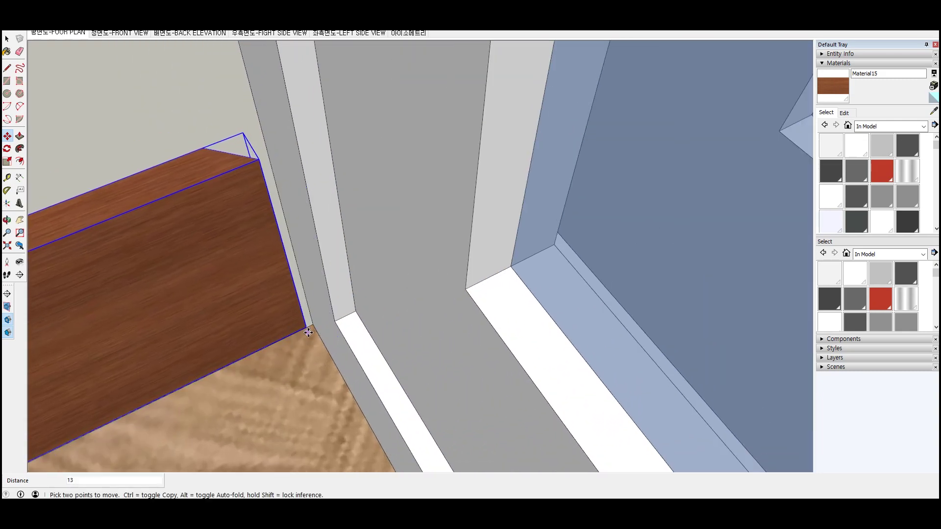
pyautogui.scroll(2, 306, 327)
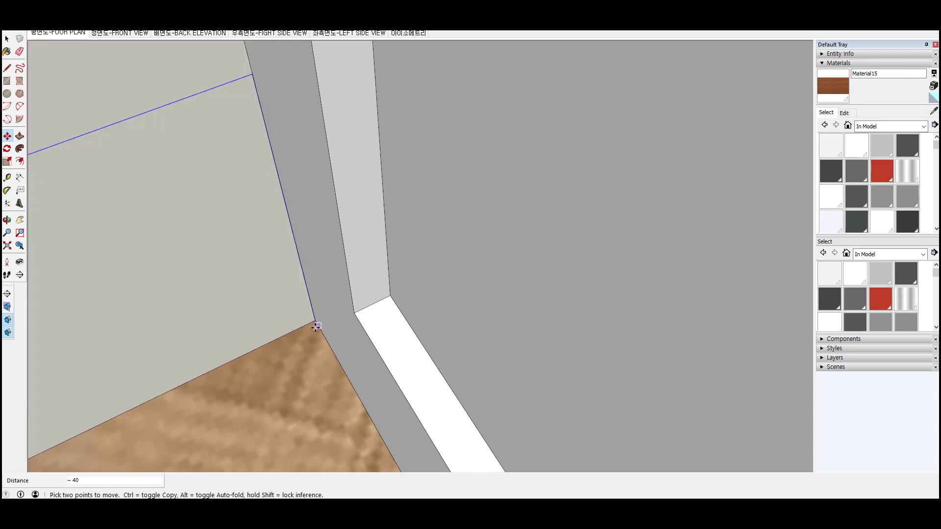
pyautogui.click(342, 355)
pyautogui.scroll(-3, 335, 345)
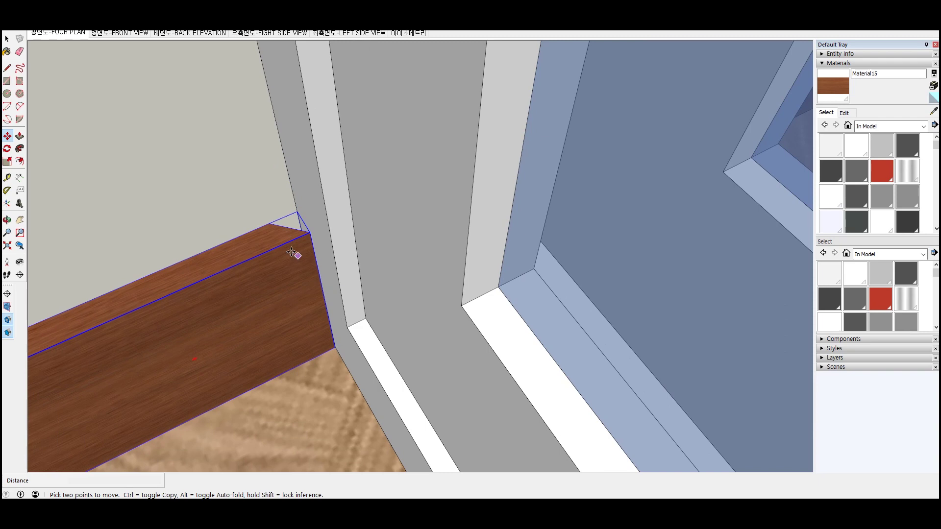
pyautogui.press('space')
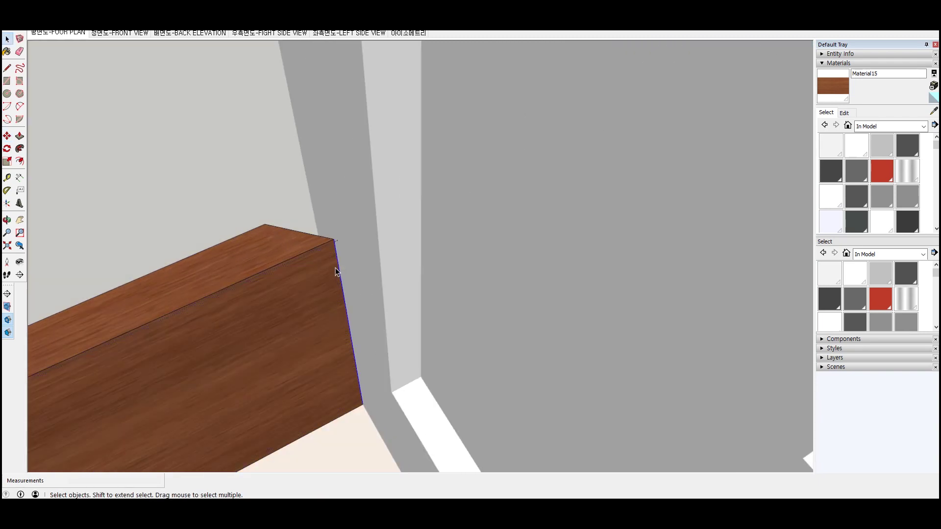
# Trim the block to a thin board: copy an edge 16, draw a line, push back 80
pyautogui.press('m')
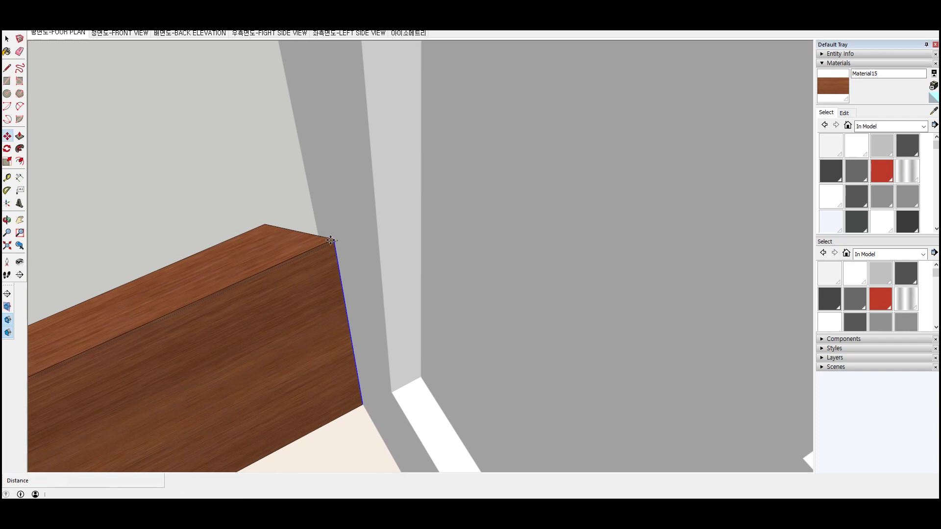
pyautogui.click(333, 242)
pyautogui.press('ctrl')
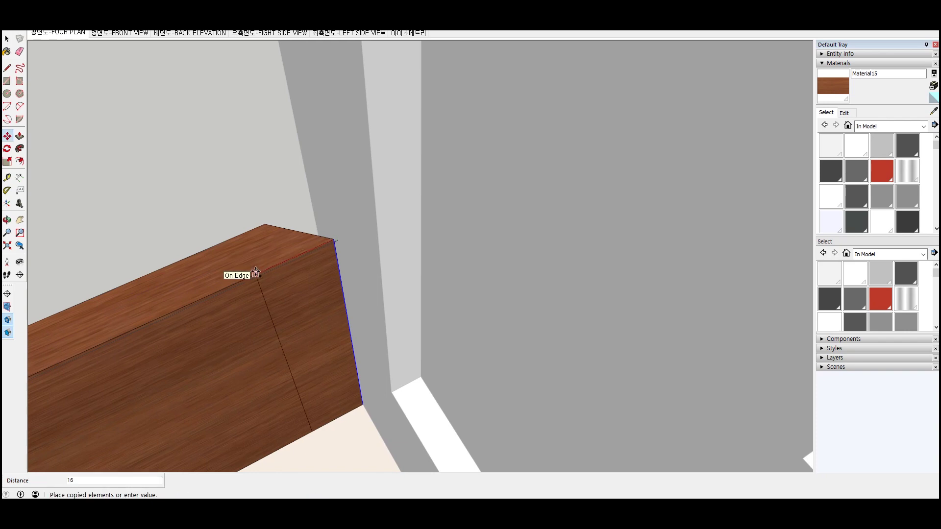
pyautogui.click(255, 273)
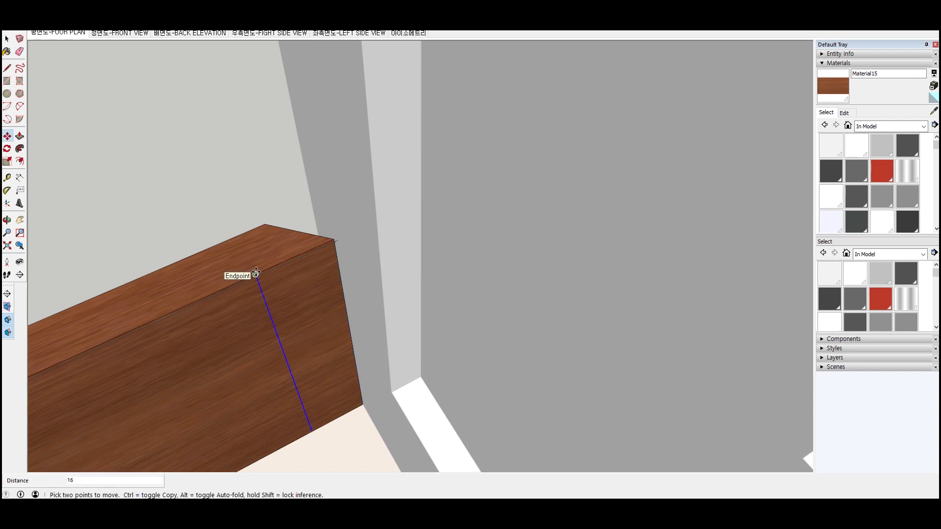
pyautogui.press('l')
pyautogui.click(255, 274)
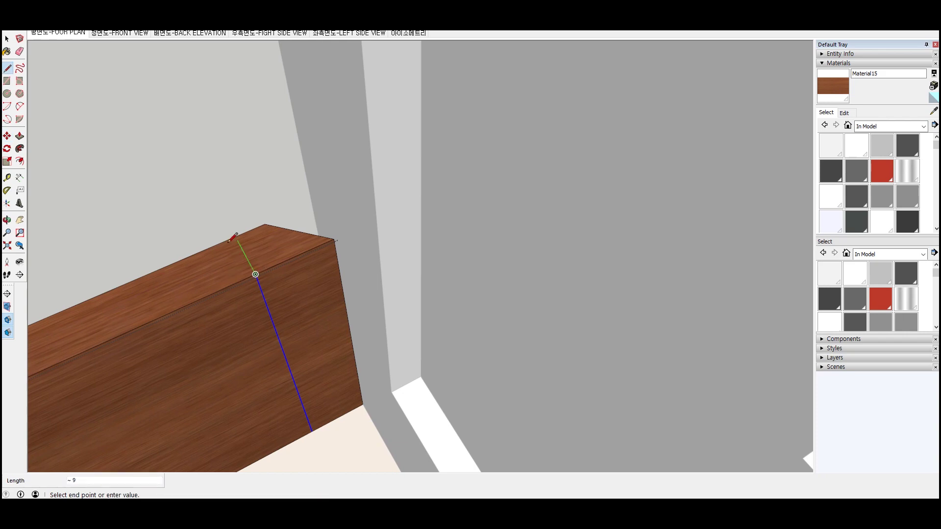
pyautogui.click(235, 238)
pyautogui.press('space')
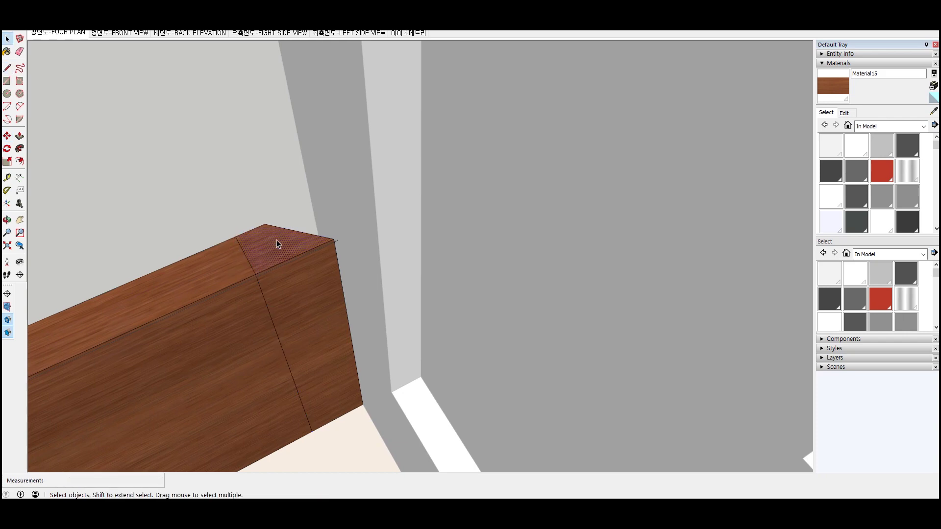
pyautogui.press('p')
pyautogui.click(276, 243)
pyautogui.press('space')
# Move the trimmed board into the wall corner
pyautogui.press('m')
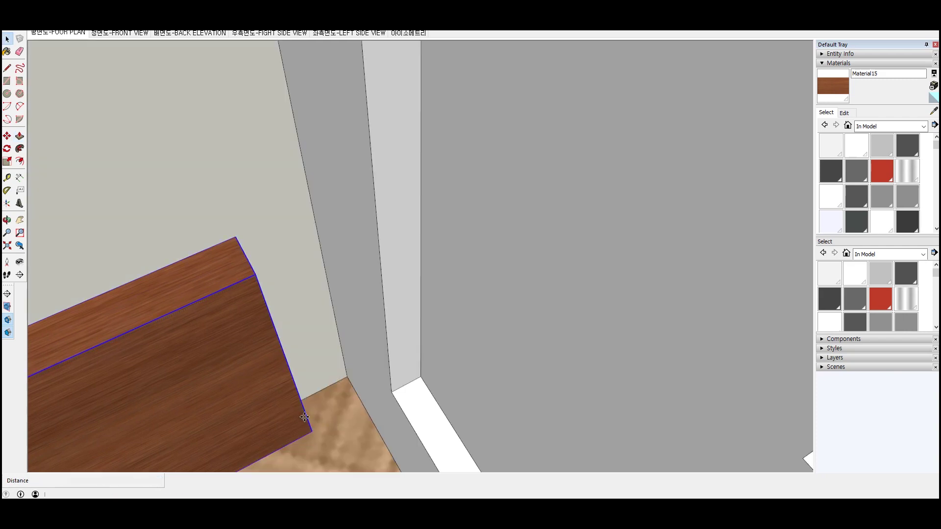
pyautogui.click(311, 431)
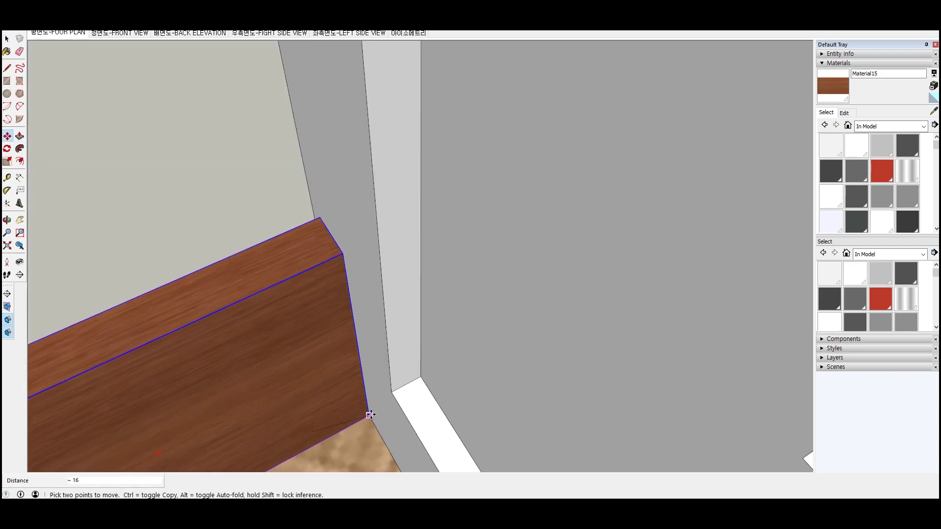
pyautogui.click(363, 405)
pyautogui.scroll(-3, 561, 227)
pyautogui.scroll(-2, 583, 227)
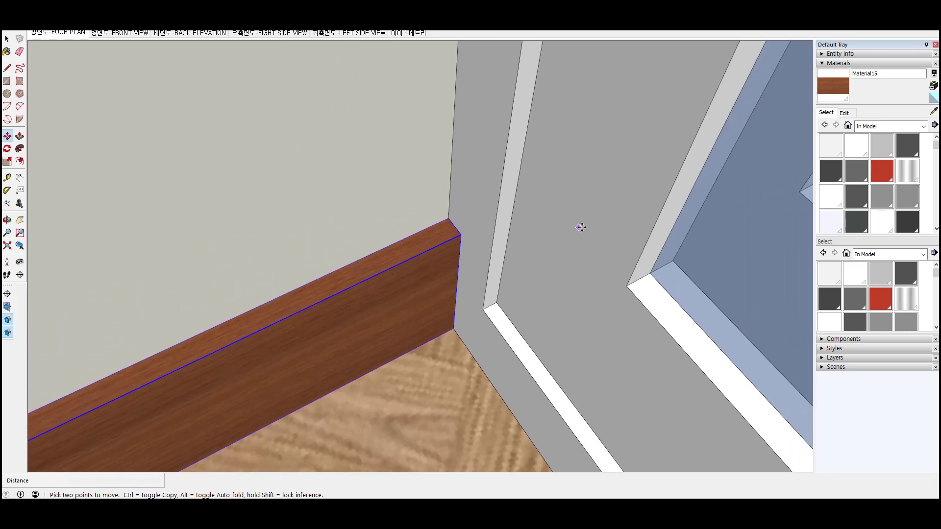
pyautogui.scroll(-2, 652, 200)
pyautogui.scroll(-2, 682, 162)
pyautogui.scroll(-2, 682, 162)
# Scale the board 7.50 along red so it spans the whole wall
pyautogui.press('s')
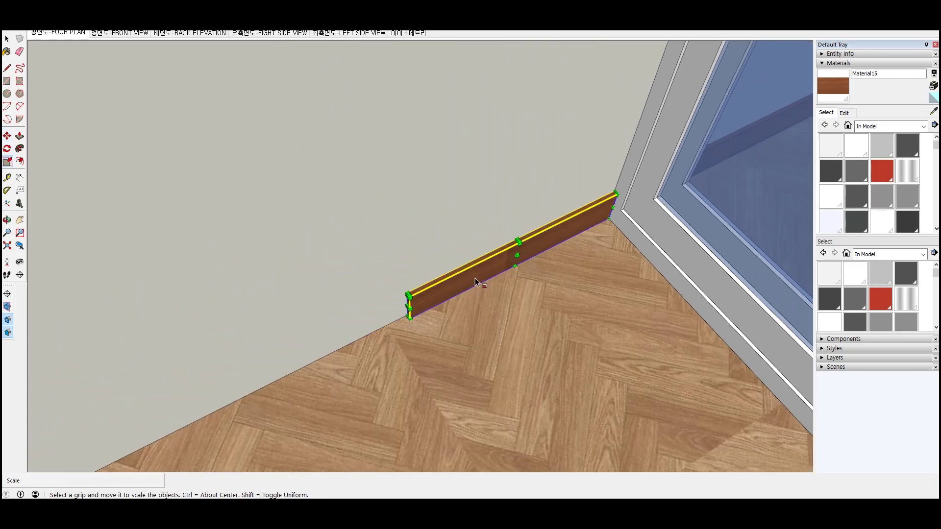
pyautogui.scroll(3, 475, 277)
pyautogui.scroll(2, 393, 336)
pyautogui.click(382, 328)
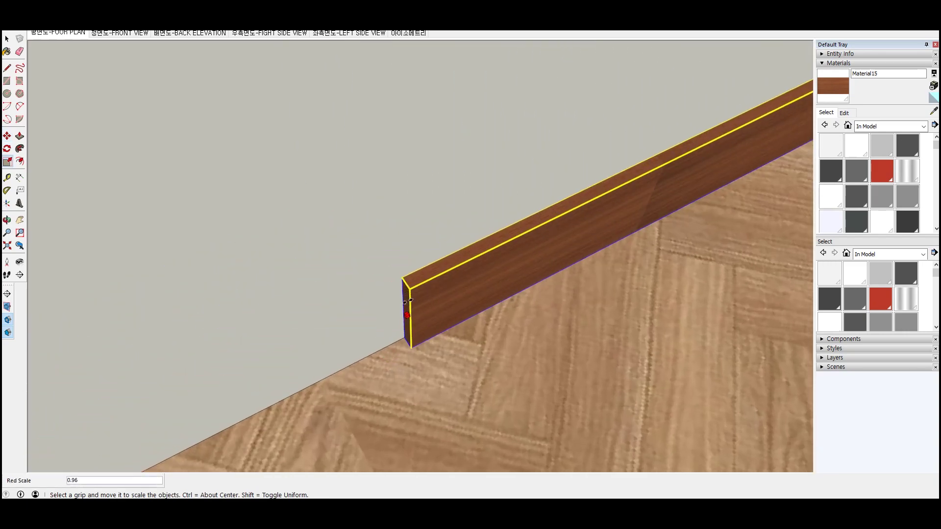
pyautogui.scroll(-3, 492, 252)
pyautogui.scroll(-2, 492, 252)
pyautogui.scroll(-2, 491, 252)
pyautogui.scroll(-2, 491, 252)
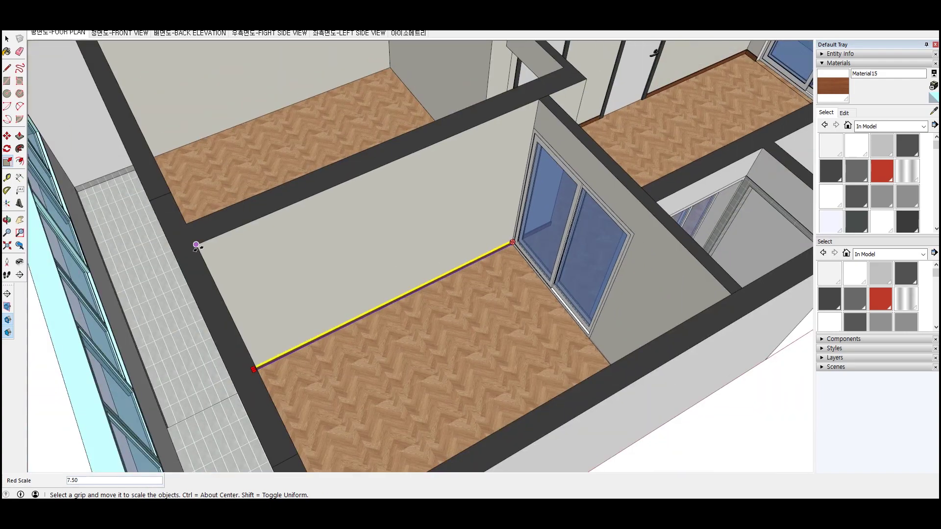
pyautogui.click(196, 245)
pyautogui.scroll(3, 216, 299)
pyautogui.scroll(2, 220, 275)
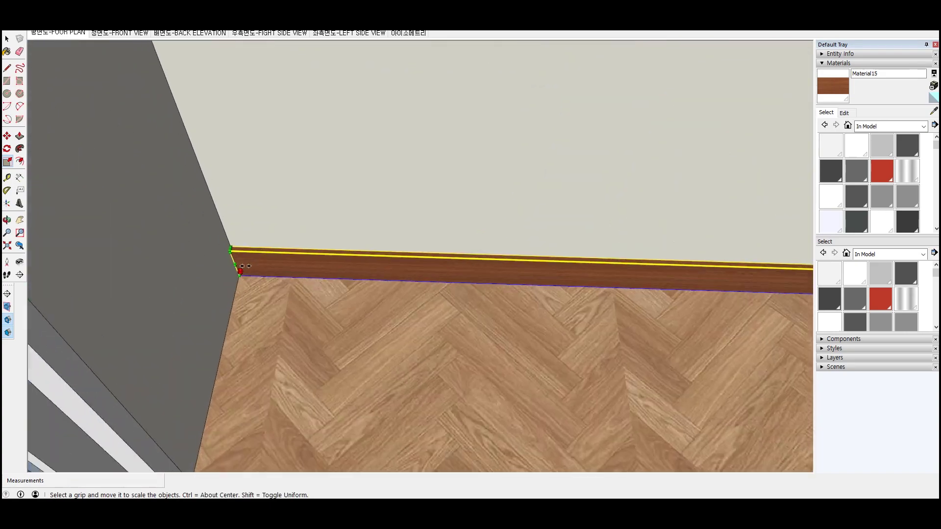
# Copy the skirting board 2680 to the base of the opposite wall
pyautogui.scroll(2, 228, 260)
pyautogui.scroll(2, 229, 260)
pyautogui.press('space')
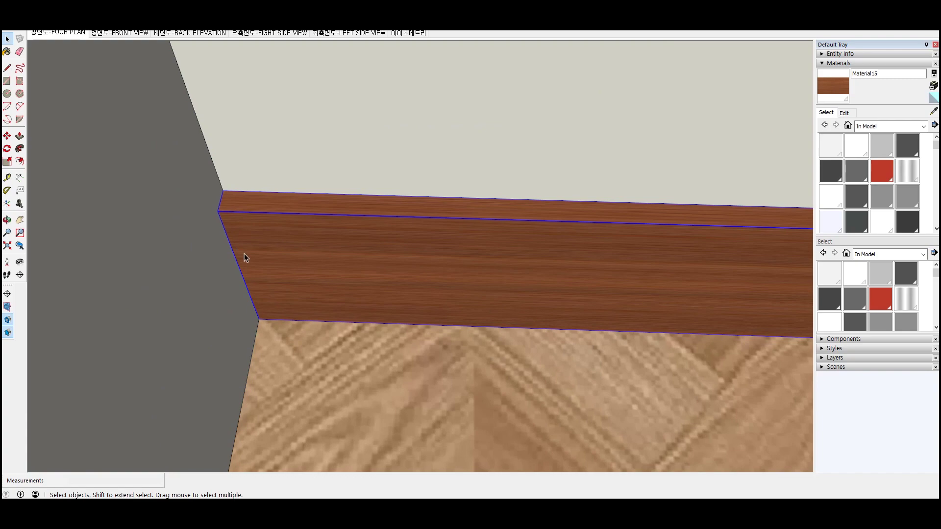
pyautogui.press('m')
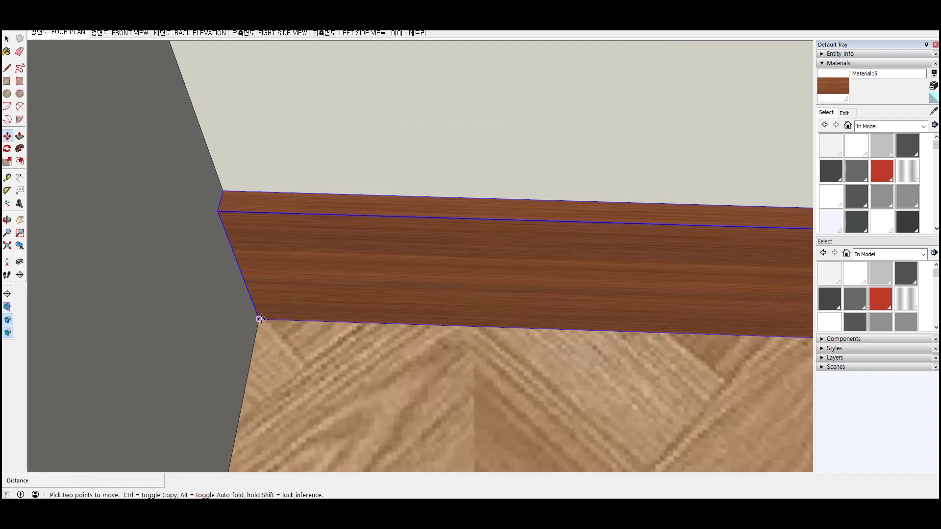
pyautogui.click(218, 211)
pyautogui.scroll(-3, 218, 211)
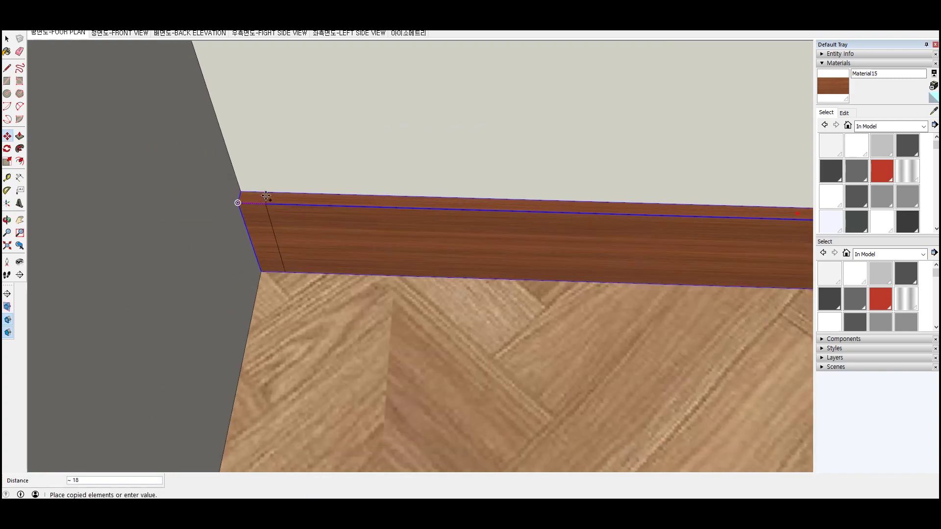
pyautogui.press('ctrl')
pyautogui.scroll(3, 727, 394)
pyautogui.scroll(-3, 238, 269)
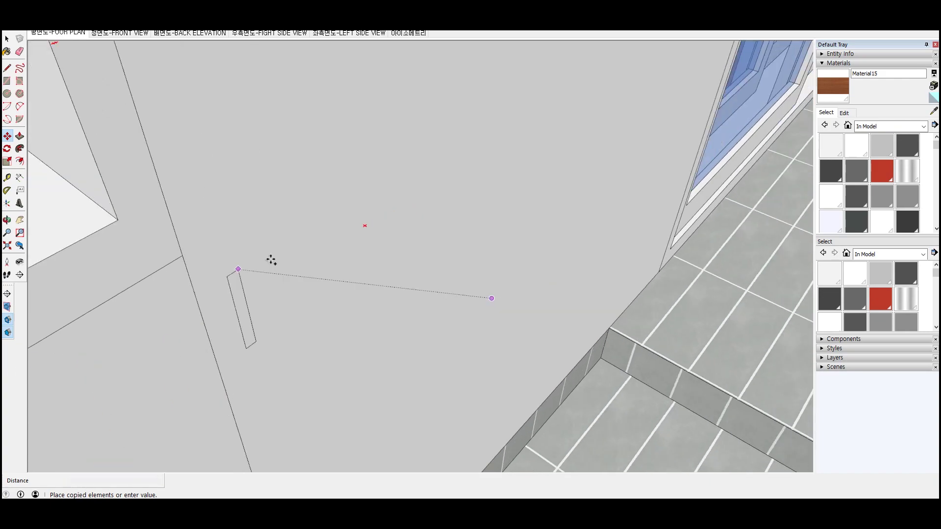
pyautogui.scroll(5, 590, 353)
pyautogui.scroll(2, 580, 348)
pyautogui.scroll(-2, 424, 380)
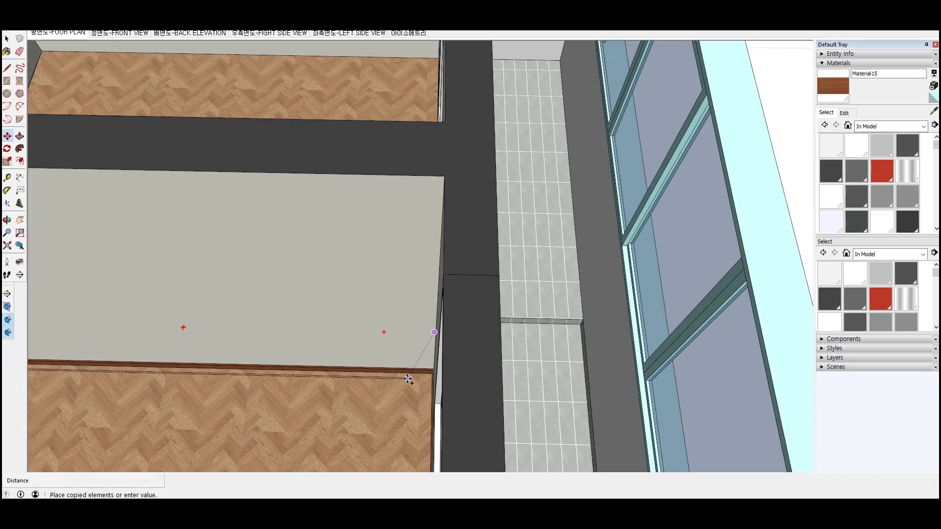
pyautogui.scroll(-2, 412, 378)
pyautogui.scroll(3, 417, 221)
pyautogui.scroll(2, 412, 267)
pyautogui.click(450, 314)
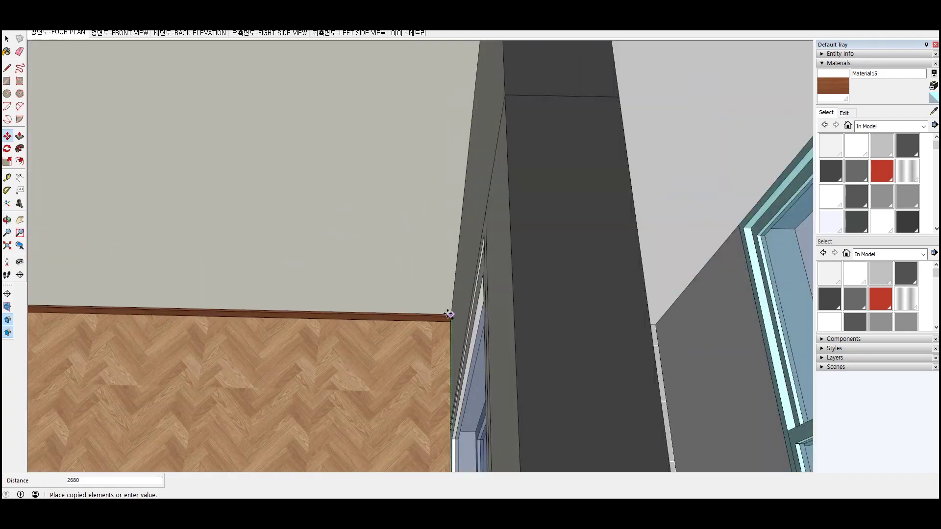
pyautogui.scroll(-1, 448, 314)
pyautogui.scroll(-1, 461, 289)
pyautogui.scroll(-1, 275, 269)
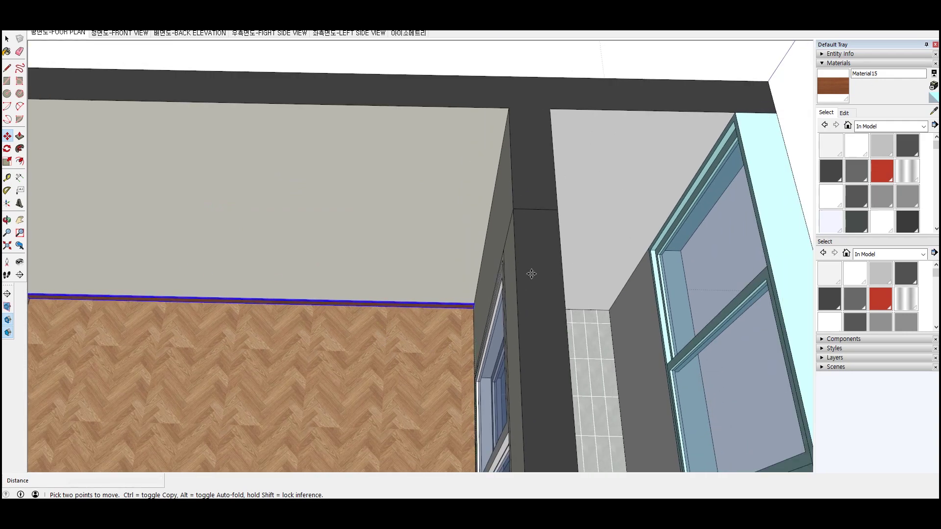
pyautogui.scroll(-1, 229, 299)
pyautogui.scroll(2, 229, 294)
pyautogui.scroll(1, 229, 284)
# Copy the board's end edge 1 unit inward
pyautogui.press('space')
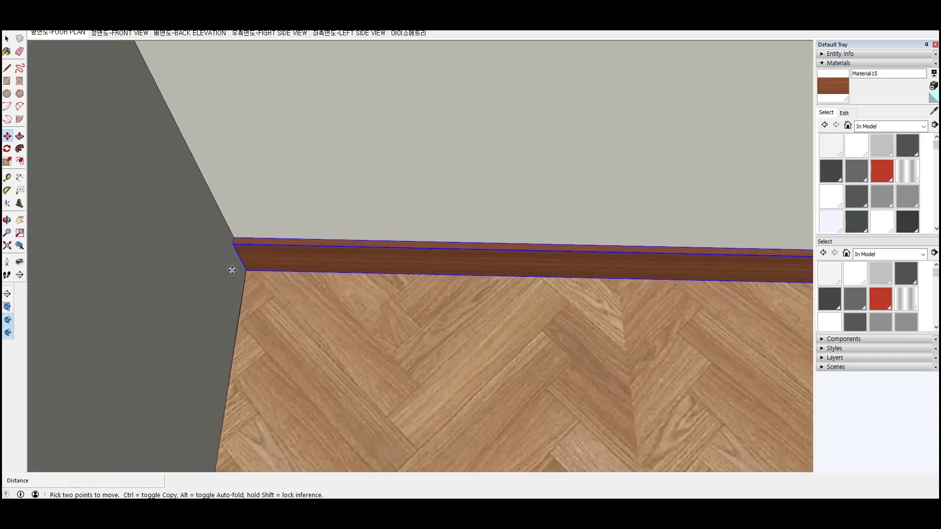
pyautogui.scroll(1, 233, 253)
pyautogui.scroll(1, 240, 253)
pyautogui.click(236, 255)
pyautogui.press('m')
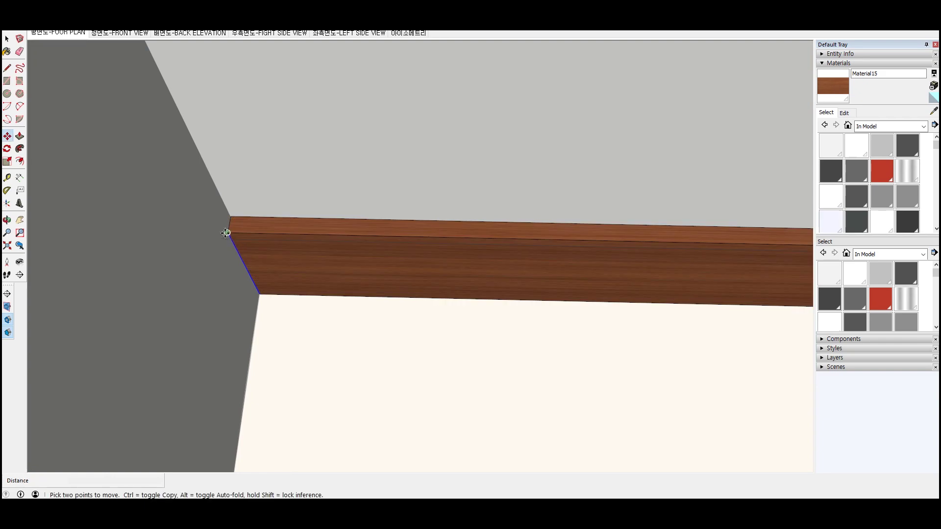
pyautogui.click(226, 233)
pyautogui.press('ctrl')
pyautogui.press('Return')
pyautogui.press('space')
# Push/pull the board's end face out along the side wall toward the door
pyautogui.press('p')
pyautogui.moveTo(246, 260)
pyautogui.mouseDown()
pyautogui.moveTo(260, 250)
pyautogui.moveTo(234, 408)
pyautogui.mouseUp()
pyautogui.scroll(-3, 260, 250)
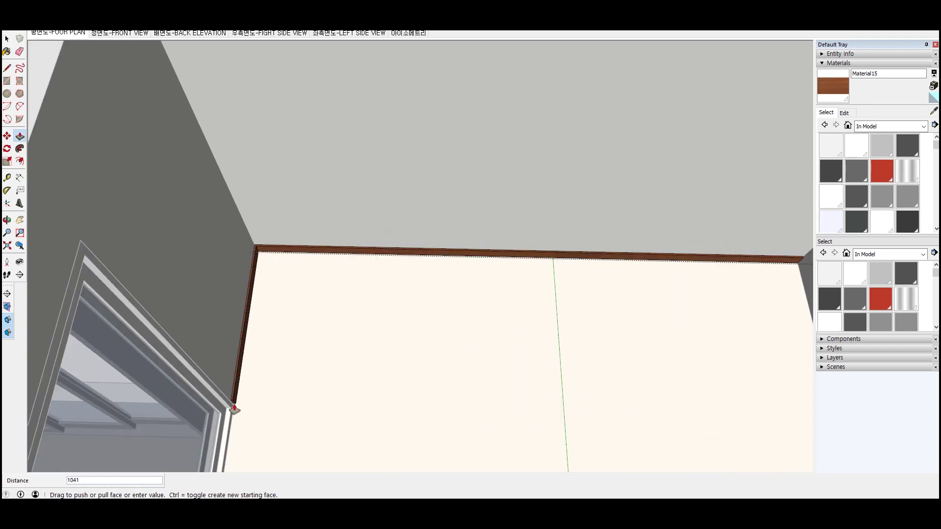
# Finish extending the board 1041 to the door frame
pyautogui.click(221, 393)
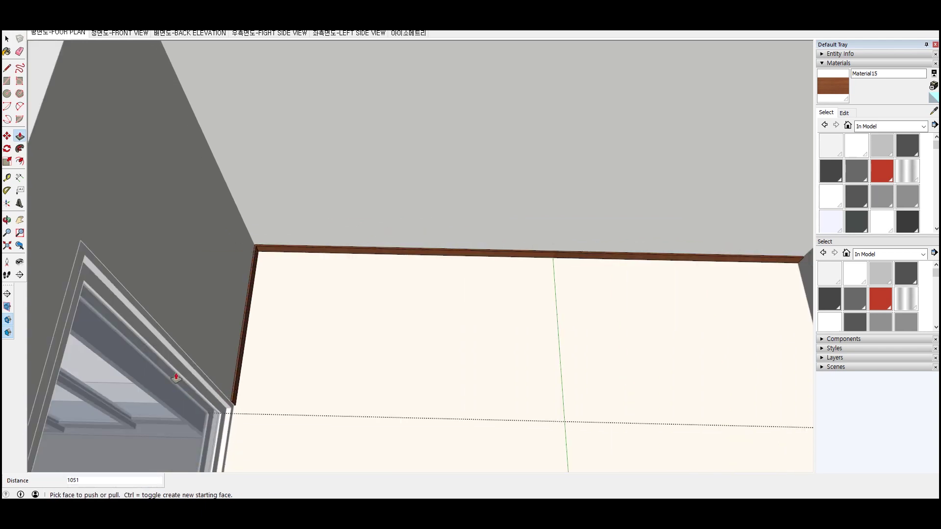
pyautogui.press('space')
pyautogui.scroll(-3, 330, 357)
pyautogui.scroll(4, 610, 297)
pyautogui.scroll(2, 609, 297)
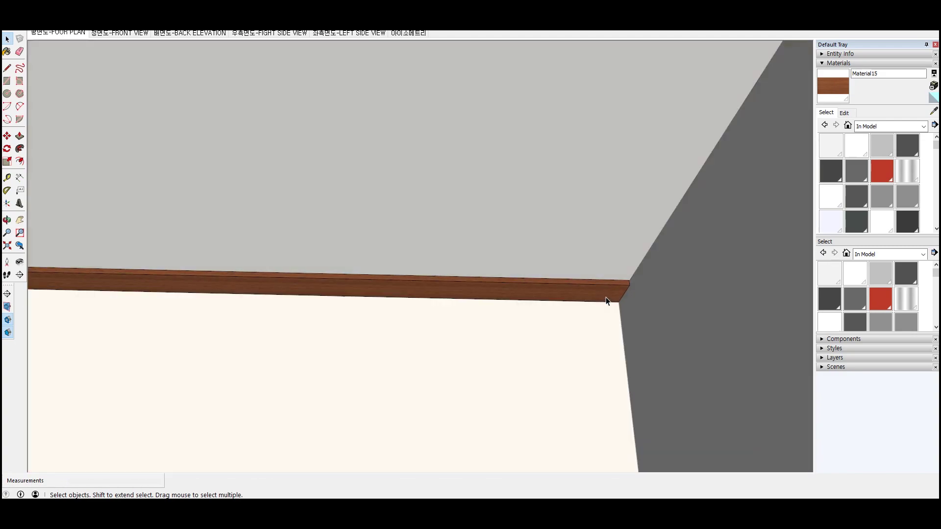
# Copy the right end edge 10 from the corner and push the end back 10
pyautogui.click(613, 298)
pyautogui.scroll(2, 636, 289)
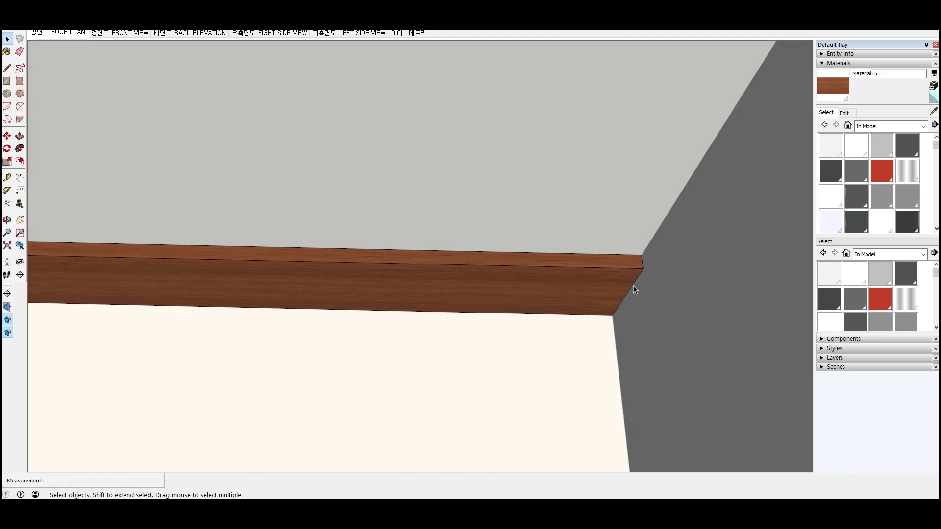
pyautogui.click(640, 276)
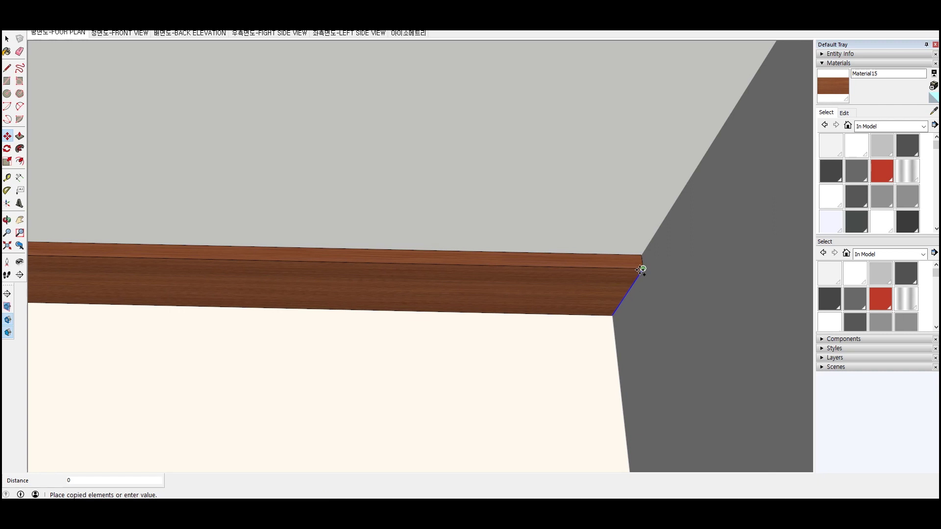
pyautogui.write('10')
pyautogui.press('Return')
pyautogui.press('space')
pyautogui.press('p')
pyautogui.moveTo(628, 280)
pyautogui.mouseDown()
pyautogui.moveTo(577, 171)
pyautogui.moveTo(678, 377)
pyautogui.moveTo(638, 380)
pyautogui.mouseUp()
pyautogui.press('space')
pyautogui.scroll(-5, 581, 361)
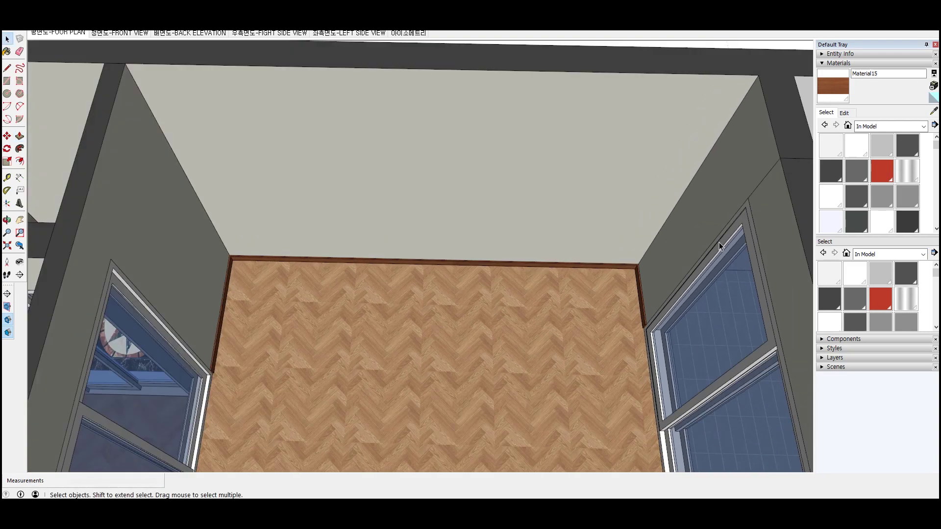
# Orbit around the floor plan and switch to the Top view
pyautogui.scroll(-3, 610, 270)
pyautogui.scroll(-3, 611, 270)
pyautogui.scroll(-3, 294, 98)
pyautogui.scroll(2, 268, 230)
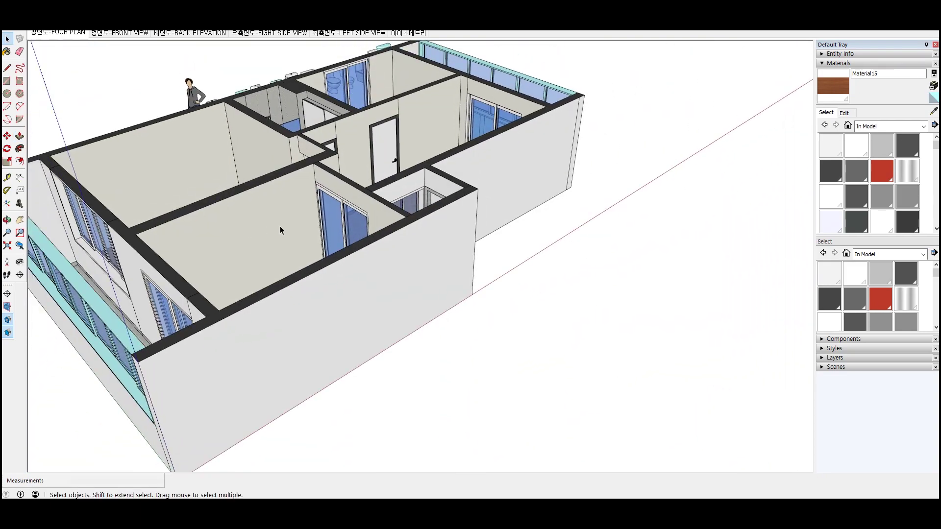
pyautogui.moveTo(269, 230); pyautogui.dragTo(330, 343, button='middle')
pyautogui.scroll(3, 288, 275)
pyautogui.scroll(-2, 624, 219)
pyautogui.moveTo(624, 219); pyautogui.dragTo(444, 346, button='middle')
pyautogui.press('t')
pyautogui.scroll(4, 240, 267)
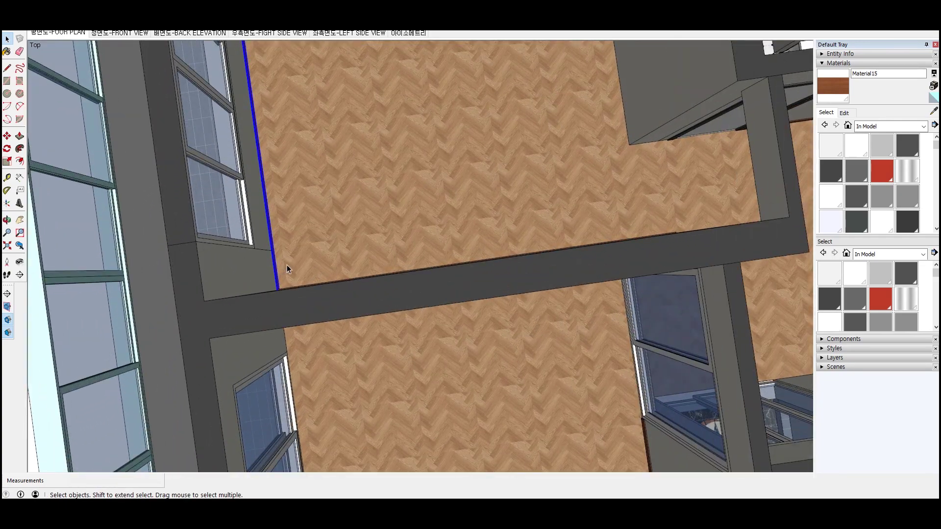
# Move the baseboard from the room's corner over to the opposite wall
pyautogui.press('m')
pyautogui.scroll(-3, 286, 268)
pyautogui.scroll(1, 294, 147)
pyautogui.scroll(4, 286, 142)
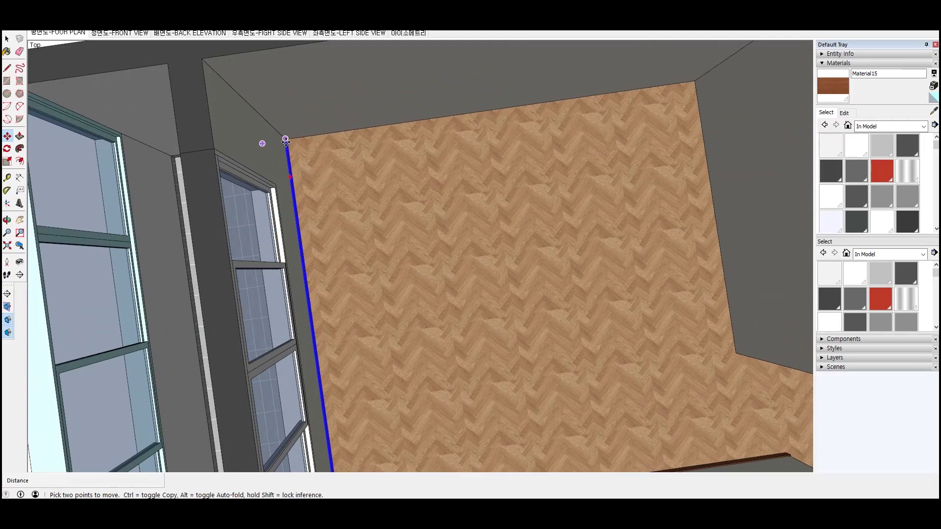
pyautogui.click(286, 142)
pyautogui.scroll(-3, 286, 141)
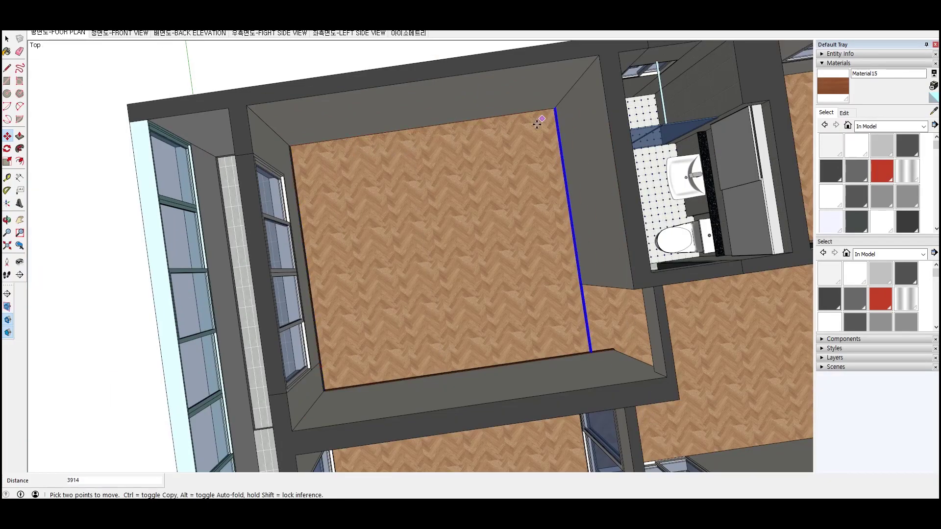
pyautogui.scroll(3, 588, 338)
pyautogui.scroll(3, 539, 147)
pyautogui.scroll(2, 496, 143)
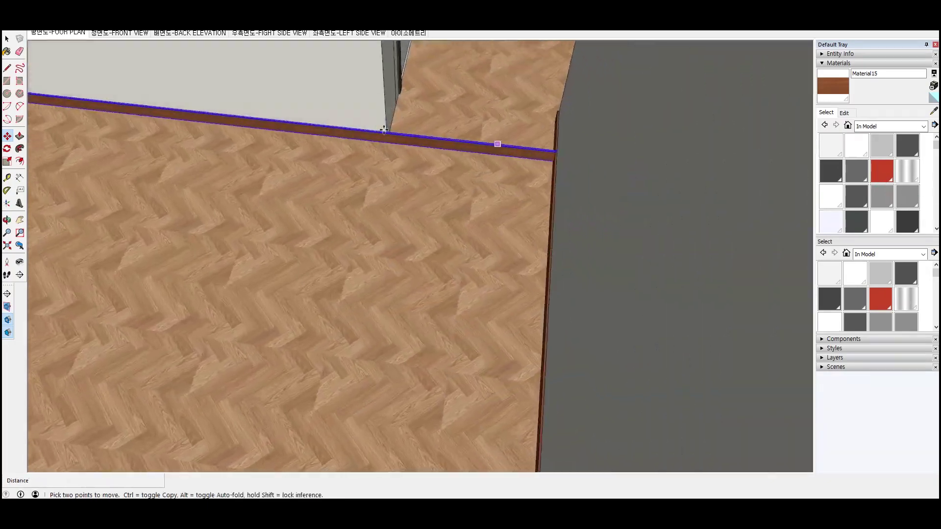
pyautogui.scroll(2, 399, 142)
pyautogui.moveTo(399, 142); pyautogui.dragTo(322, 126, button='middle')
pyautogui.press('space')
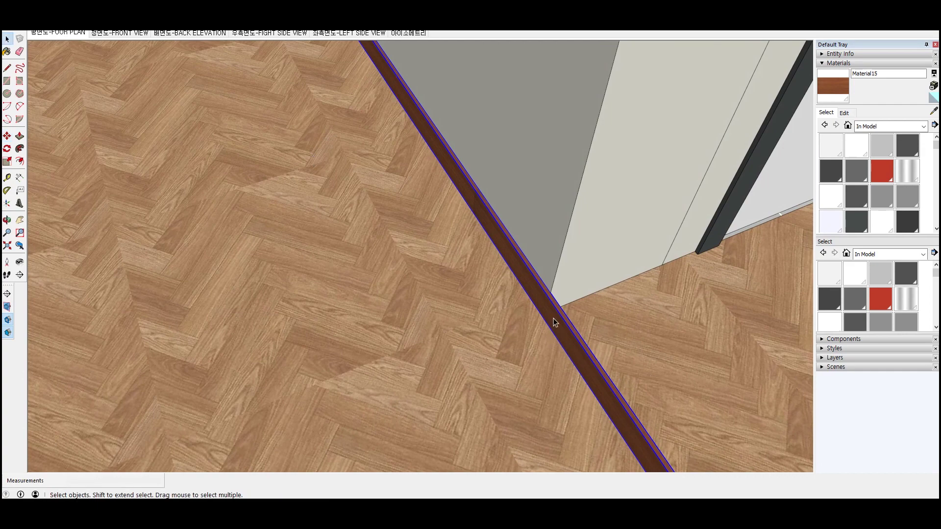
# Draw a short 10-unit cut line across the baseboard at the wall corner
pyautogui.moveTo(552, 319)
pyautogui.mouseDown(button='middle')
pyautogui.moveTo(545, 304)
pyautogui.moveTo(555, 290)
pyautogui.mouseUp(button='middle')
pyautogui.press('l')
pyautogui.click(547, 288)
pyautogui.click(537, 291)
pyautogui.press('space')
# Push the baseboard's end face back 80 to the cut line
pyautogui.press('p')
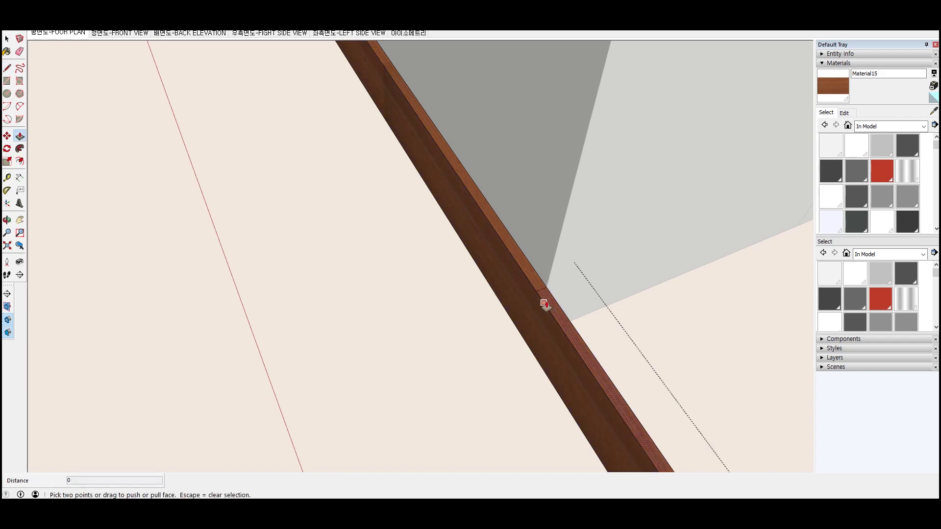
pyautogui.click(543, 306)
pyautogui.click(542, 357)
pyautogui.press('space')
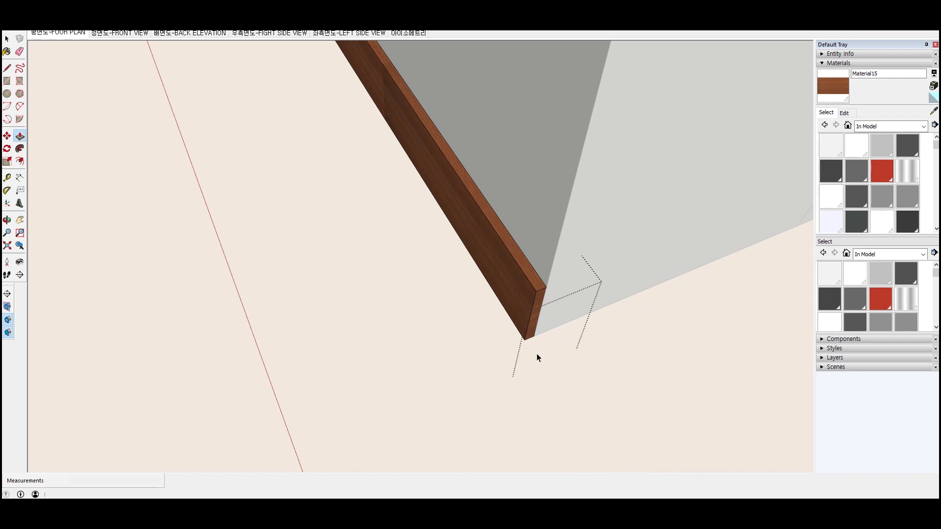
# Rotate a copy of the baseboard 90° about its corner
pyautogui.moveTo(524, 323); pyautogui.dragTo(405, 355, button='middle')
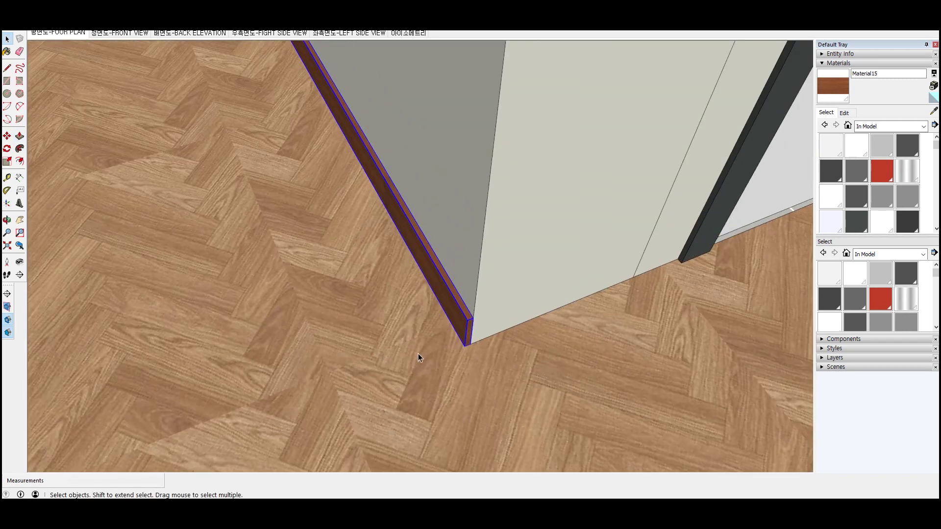
pyautogui.press('q')
pyautogui.click(463, 345)
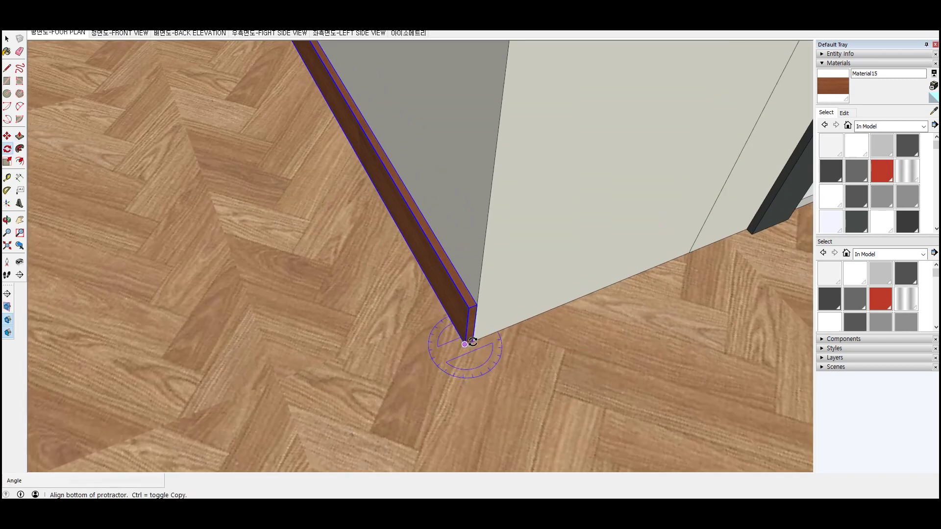
pyautogui.click(474, 342)
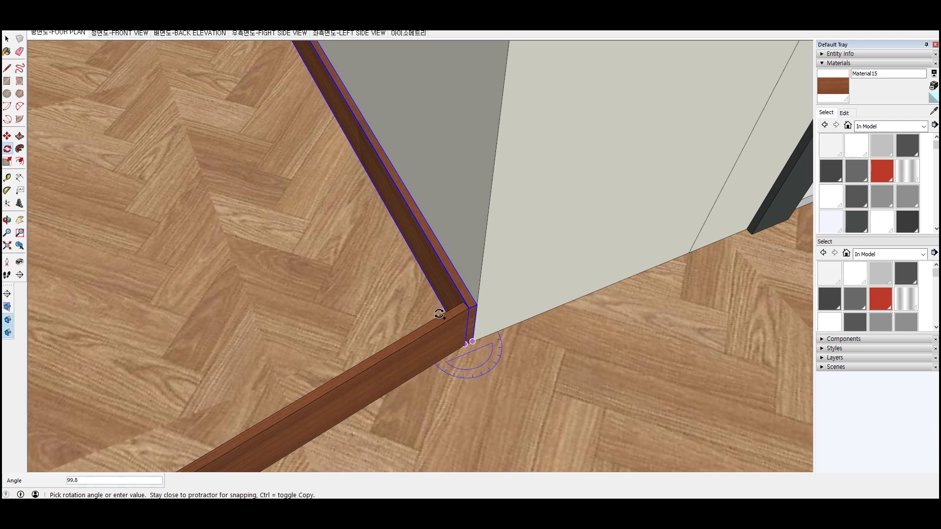
pyautogui.write('90')
pyautogui.press('Return')
# Move the rotated baseboard copy into place along the adjoining wall
pyautogui.press('m')
pyautogui.click(465, 302)
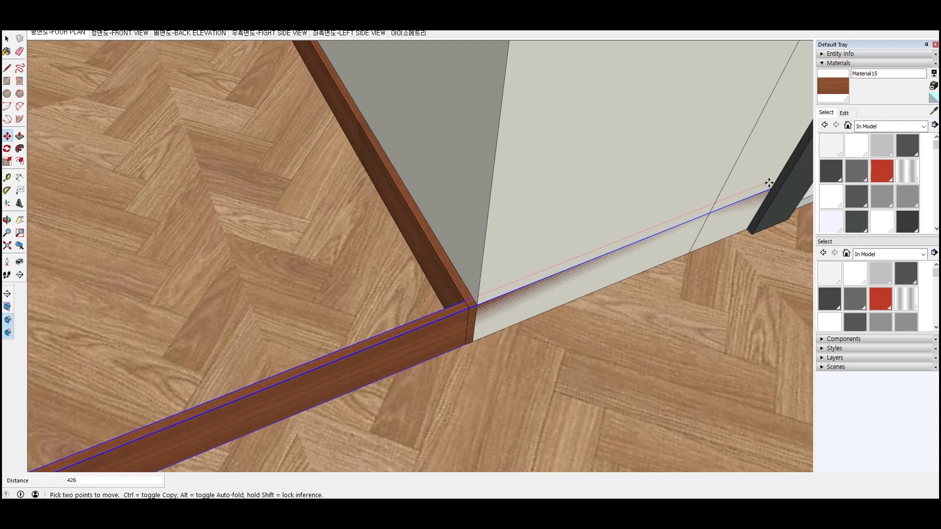
pyautogui.click(769, 183)
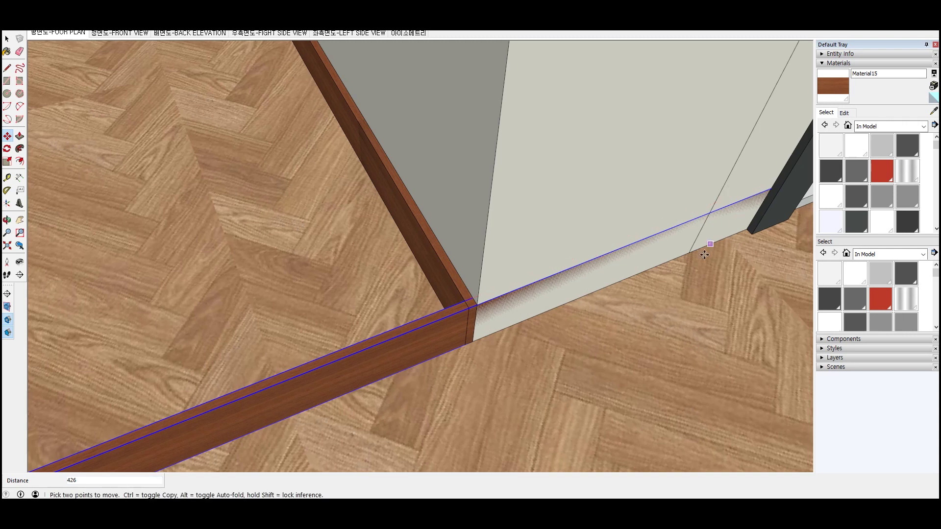
pyautogui.click(470, 297)
pyautogui.press('space')
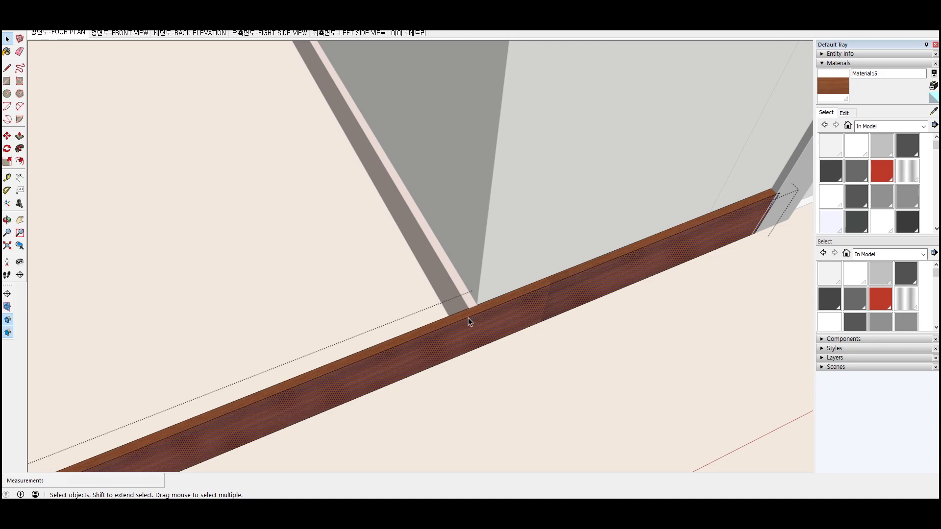
# Push/Pull off the leftover baseboard piece and select the corner segment
pyautogui.press('l')
pyautogui.click(470, 309)
pyautogui.press('space')
pyautogui.press('p')
pyautogui.press('space')
pyautogui.click(483, 319)
pyautogui.moveTo(483, 318)
pyautogui.mouseDown(button='middle')
pyautogui.moveTo(597, 369)
pyautogui.moveTo(613, 338)
pyautogui.moveTo(638, 325)
pyautogui.moveTo(598, 336)
pyautogui.moveTo(601, 384)
pyautogui.moveTo(575, 318)
pyautogui.mouseUp(button='middle')
pyautogui.scroll(-5, 578, 355)
pyautogui.scroll(5, 449, 154)
pyautogui.scroll(2, 490, 202)
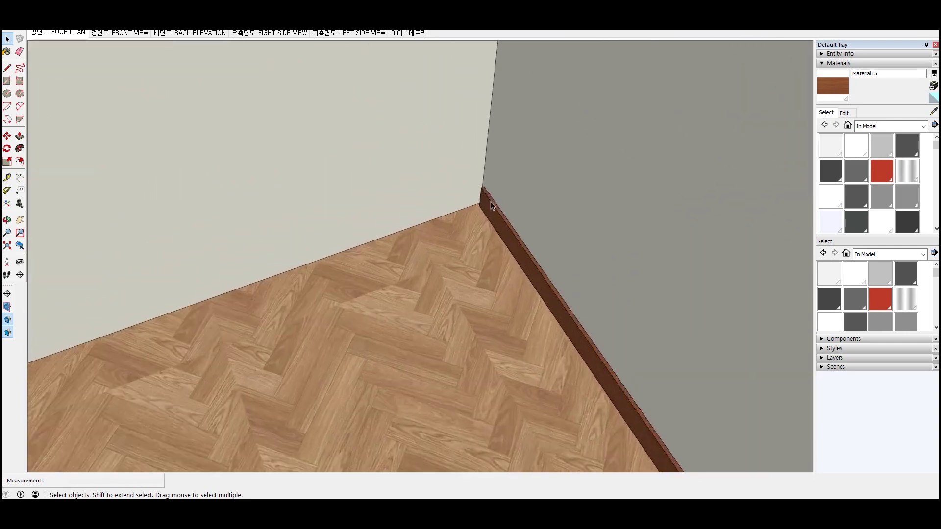
# Select the corner baseboard and rotate it 90° onto the left wall
pyautogui.click(490, 209)
pyautogui.scroll(2, 490, 209)
pyautogui.scroll(2, 473, 183)
pyautogui.moveTo(473, 185); pyautogui.dragTo(605, 191, button='middle')
pyautogui.scroll(3, 436, 171)
pyautogui.scroll(-1, 437, 173)
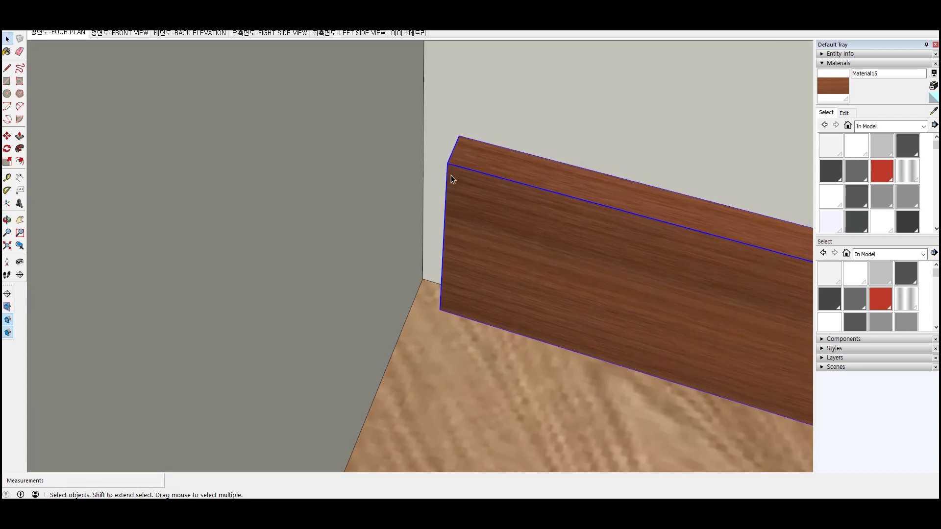
pyautogui.press('q')
pyautogui.scroll(1, 469, 144)
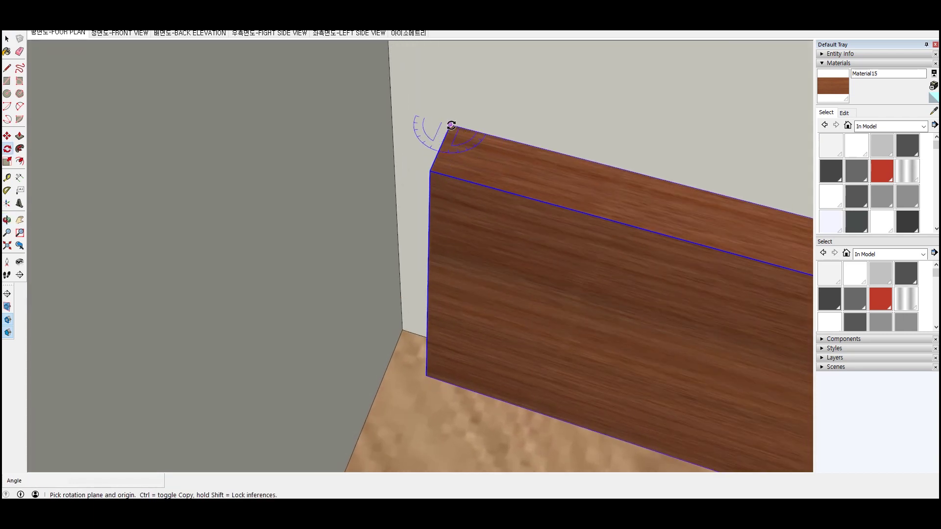
pyautogui.click(451, 125)
pyautogui.click(432, 169)
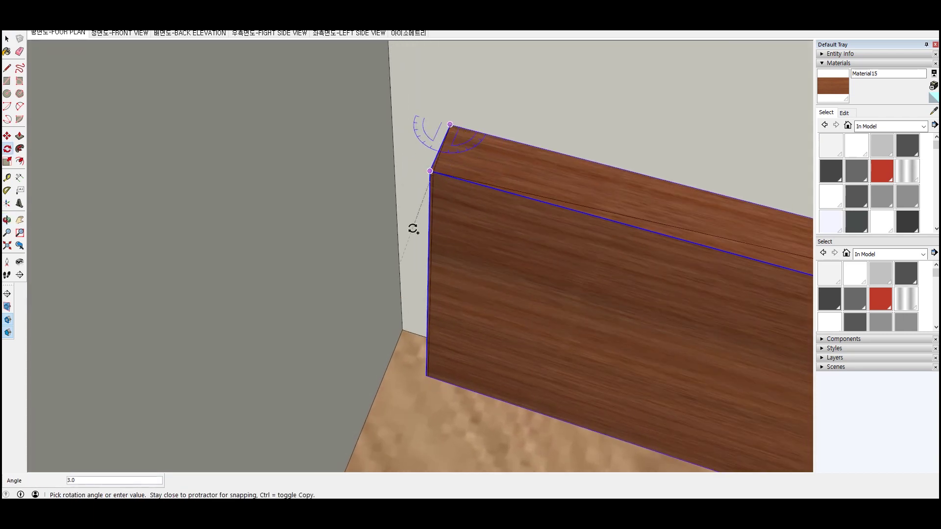
pyautogui.click(185, 159)
# Orbit to a close, tilted view with the room running horizontally
pyautogui.scroll(-3, 431, 216)
pyautogui.scroll(-2, 478, 221)
pyautogui.scroll(-2, 479, 235)
pyautogui.scroll(-2, 486, 260)
pyautogui.scroll(-2, 505, 324)
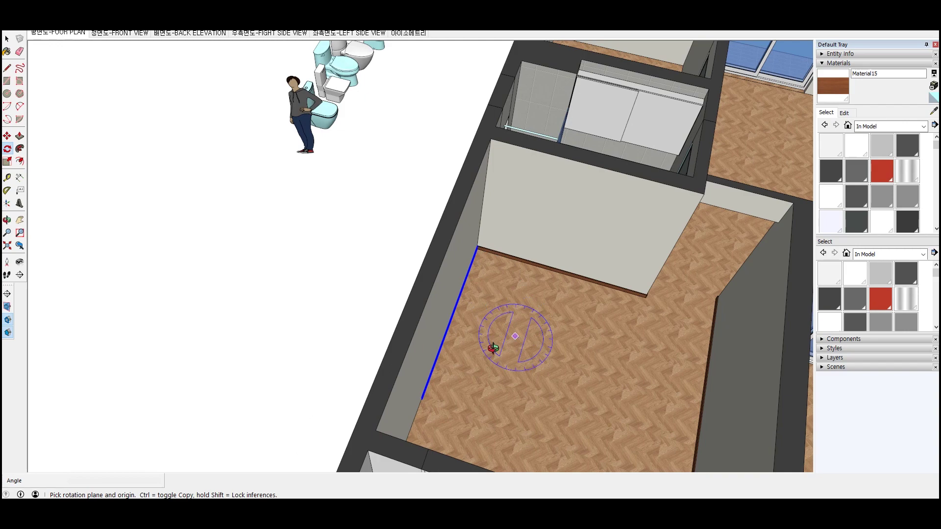
pyautogui.moveTo(509, 342); pyautogui.dragTo(177, 417, button='middle')
pyautogui.scroll(5, 237, 327)
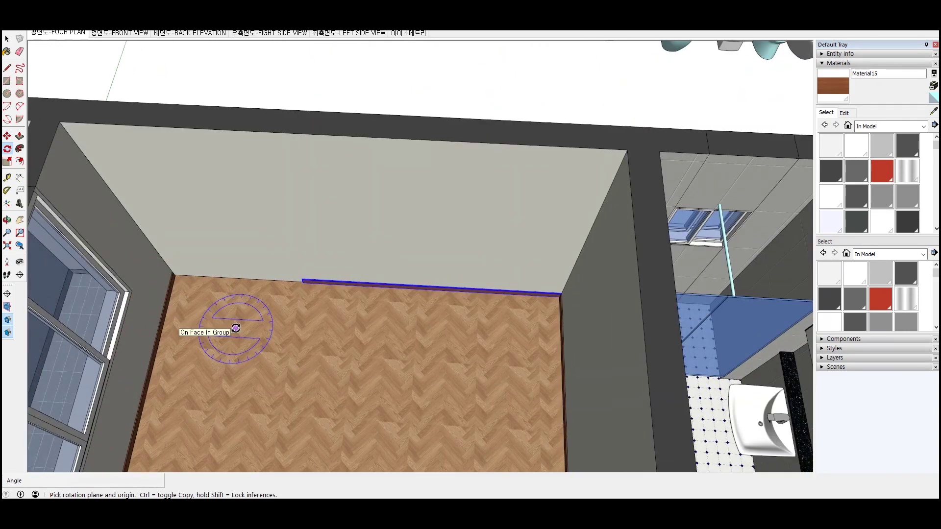
pyautogui.scroll(3, 255, 321)
pyautogui.moveTo(273, 315)
pyautogui.mouseDown(button='middle')
pyautogui.moveTo(291, 267)
pyautogui.moveTo(461, 219)
pyautogui.moveTo(325, 339)
pyautogui.mouseUp(button='middle')
pyautogui.scroll(2, 304, 277)
# Scale the baseboard about 1.51 times lengthwise to reach the window corner
pyautogui.press('s')
pyautogui.click(383, 282)
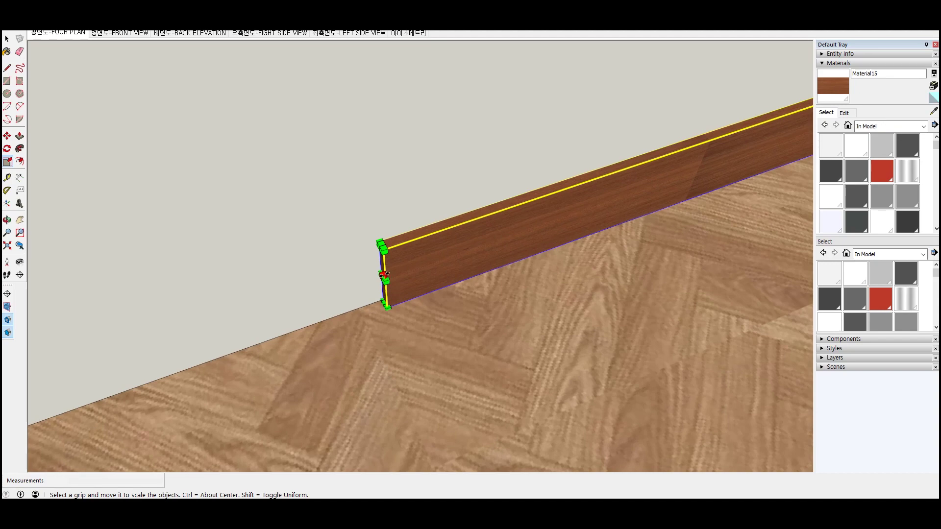
pyautogui.scroll(-3, 165, 334)
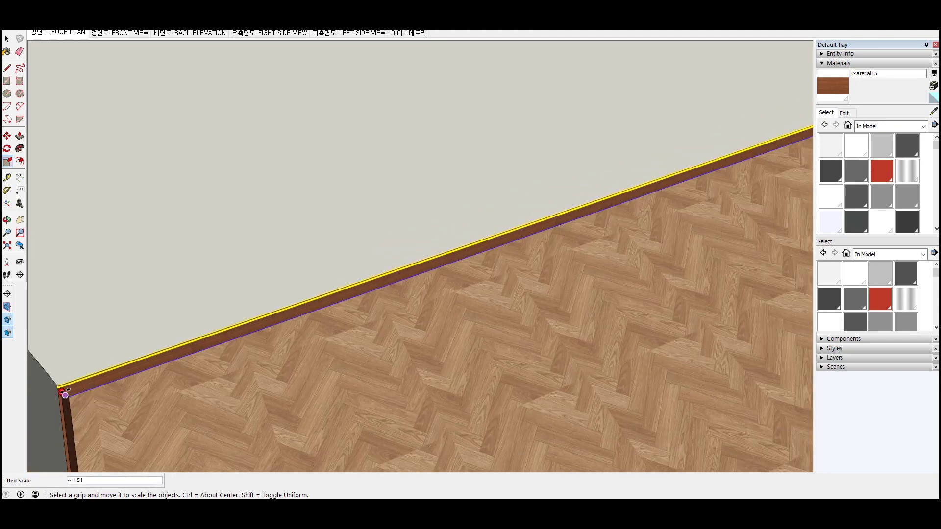
pyautogui.scroll(1, 67, 389)
pyautogui.scroll(2, 63, 388)
pyautogui.scroll(2, 57, 384)
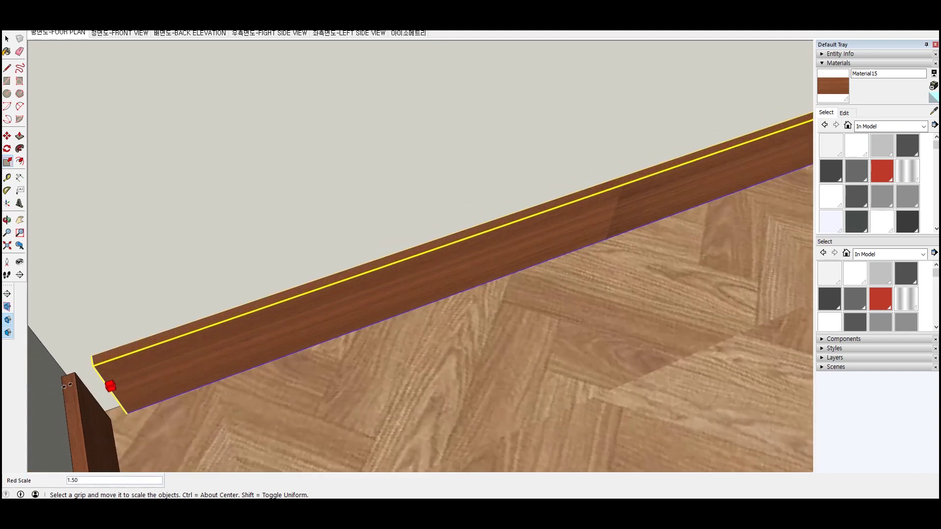
pyautogui.scroll(1, 46, 380)
pyautogui.click(58, 377)
pyautogui.scroll(-2, 78, 362)
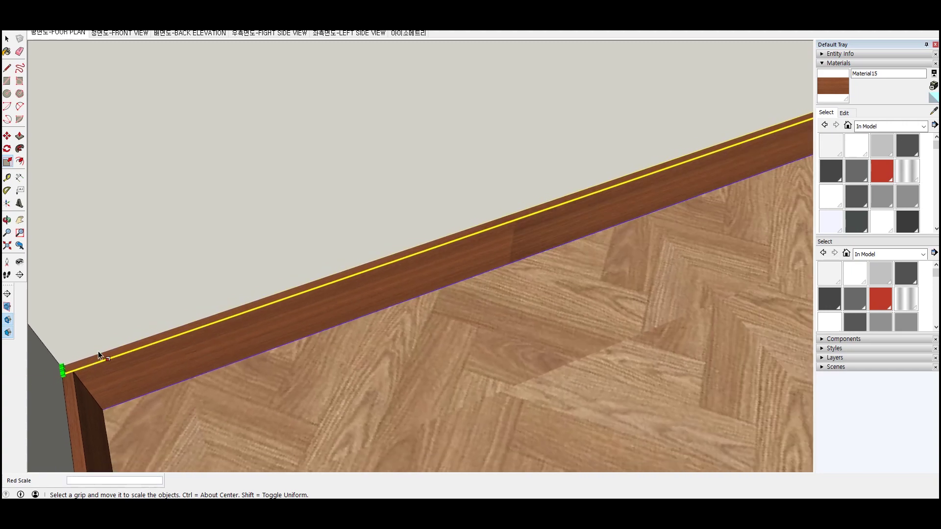
pyautogui.scroll(-2, 98, 351)
pyautogui.press('space')
pyautogui.scroll(-2, 137, 324)
pyautogui.scroll(-2, 196, 314)
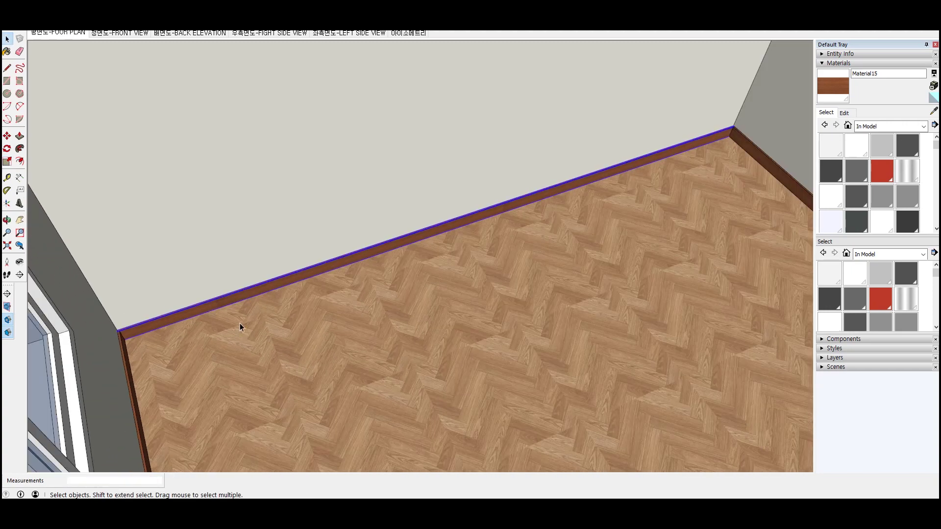
pyautogui.scroll(-3, 275, 319)
pyautogui.scroll(-2, 317, 315)
pyautogui.click(274, 292)
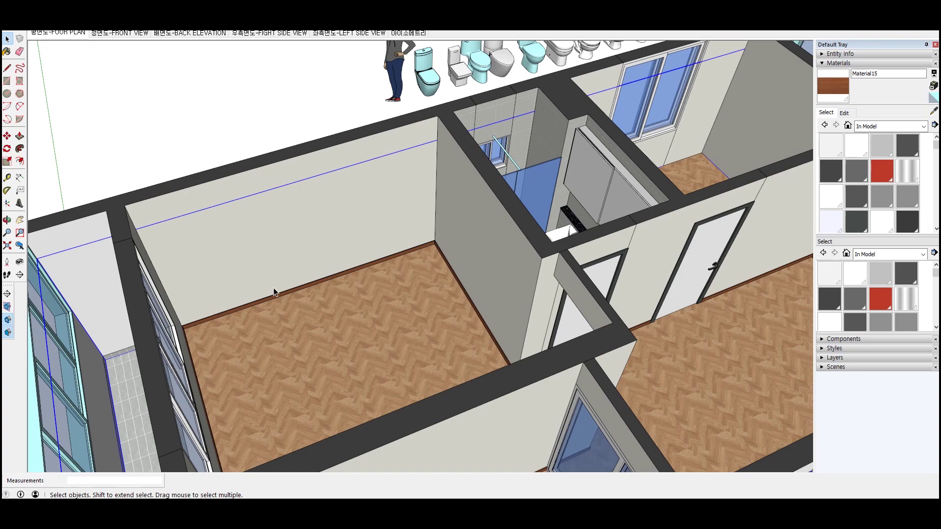
pyautogui.scroll(-3, 284, 215)
pyautogui.moveTo(283, 214); pyautogui.dragTo(389, 248, button='middle')
pyautogui.scroll(3, 212, 330)
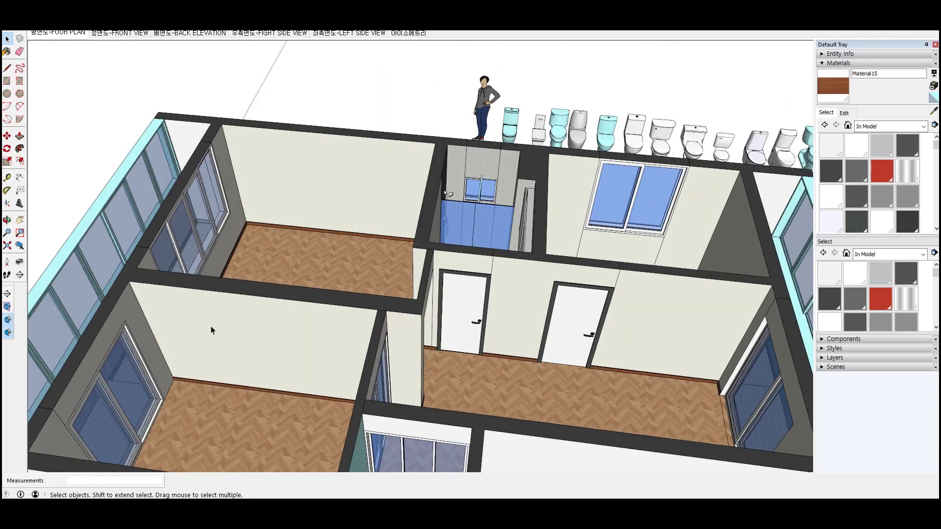
pyautogui.scroll(-2, 450, 307)
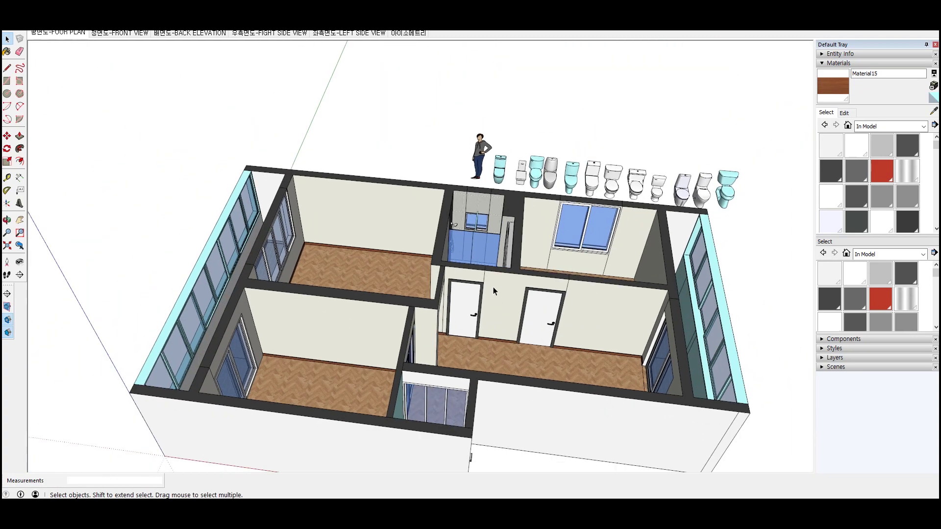
pyautogui.moveTo(577, 313); pyautogui.dragTo(519, 314, button='middle')
pyautogui.scroll(3, 518, 314)
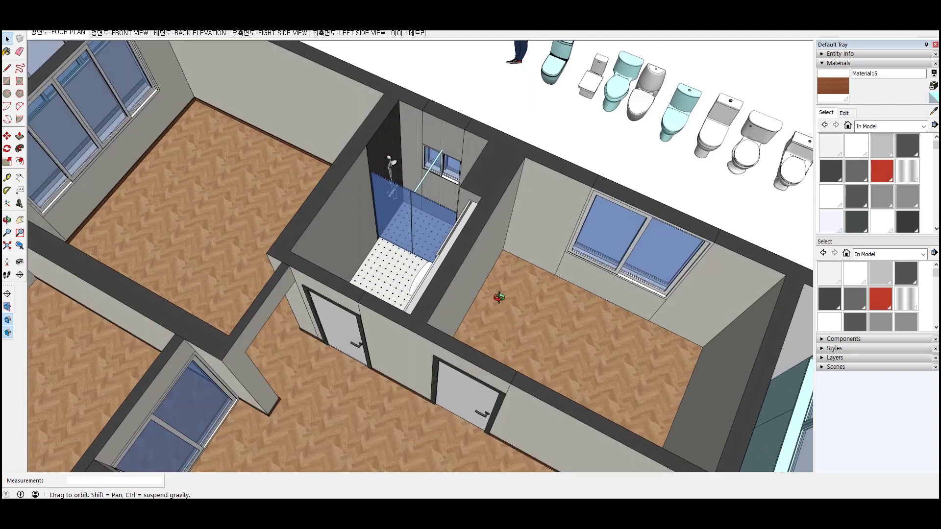
pyautogui.scroll(2, 568, 425)
pyautogui.scroll(1, 540, 450)
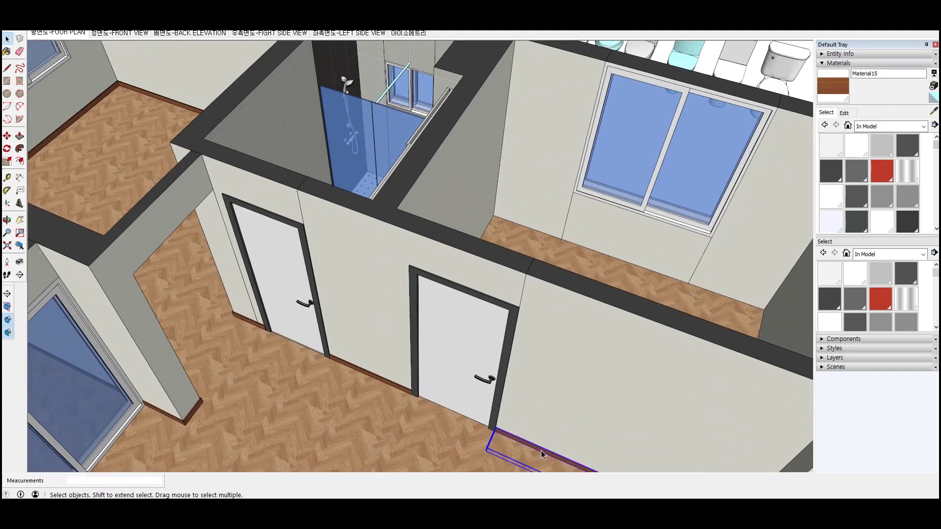
# Copy the baseboard with Move plus Ctrl to the window wall's corner
pyautogui.press('m')
pyautogui.click(494, 431)
pyautogui.press('ctrl')
pyautogui.scroll(-3, 504, 441)
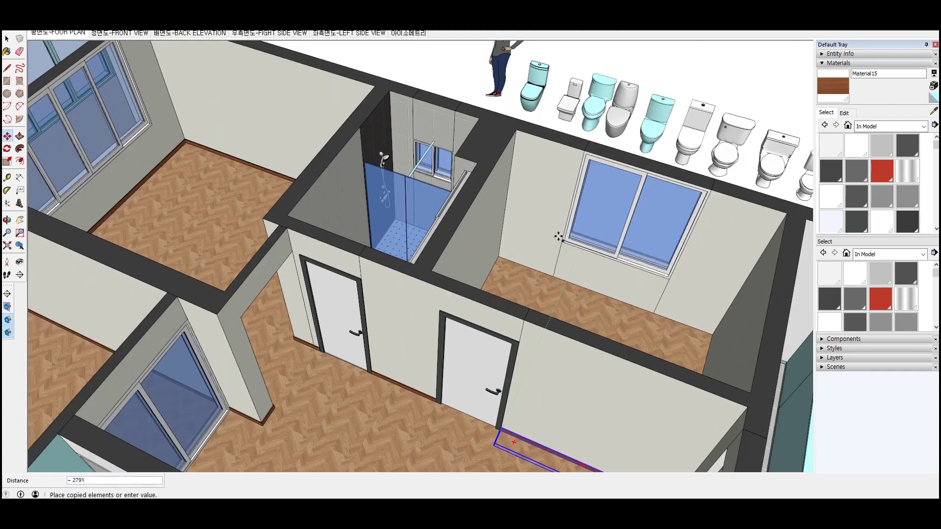
pyautogui.scroll(2, 505, 258)
pyautogui.scroll(4, 479, 268)
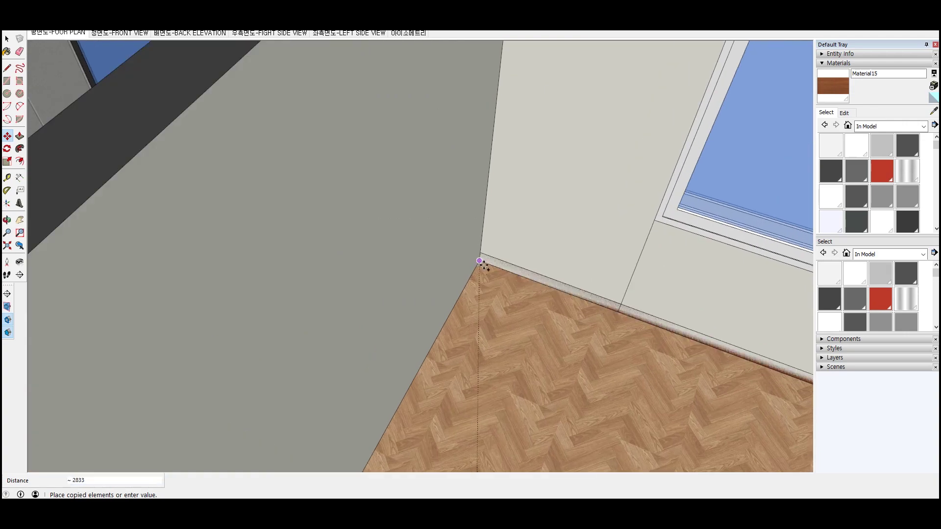
pyautogui.click(479, 261)
pyautogui.scroll(2, 479, 260)
# Nudge the copy into the wall corner and open its group for editing
pyautogui.click(476, 264)
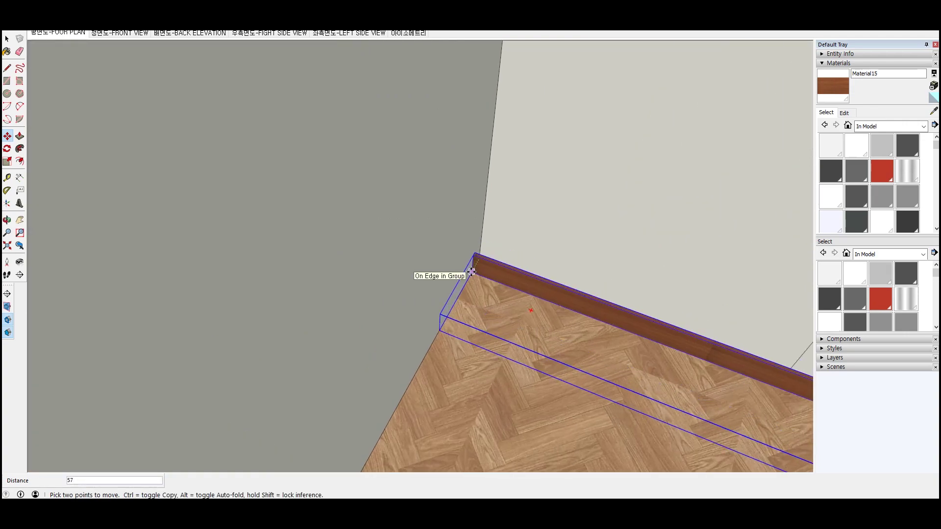
pyautogui.click(471, 272)
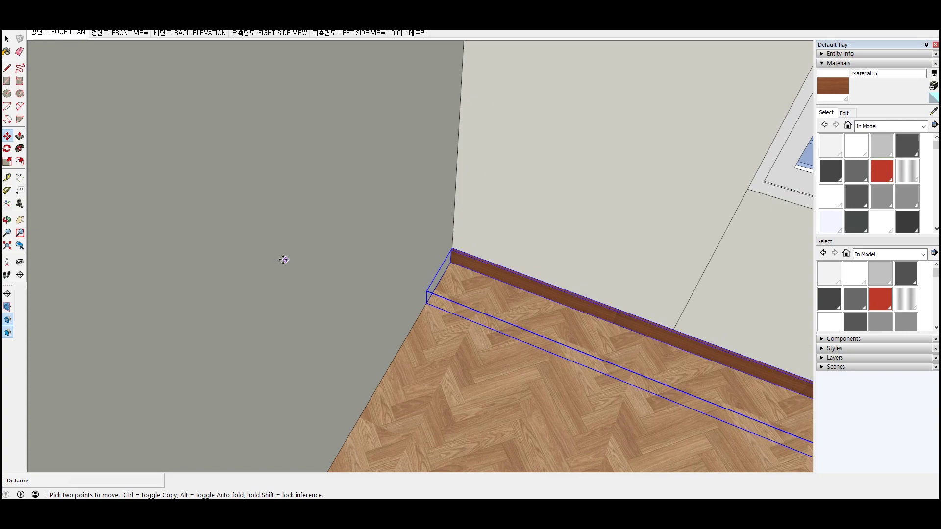
pyautogui.scroll(-3, 292, 260)
pyautogui.scroll(-3, 294, 259)
pyautogui.scroll(3, 700, 381)
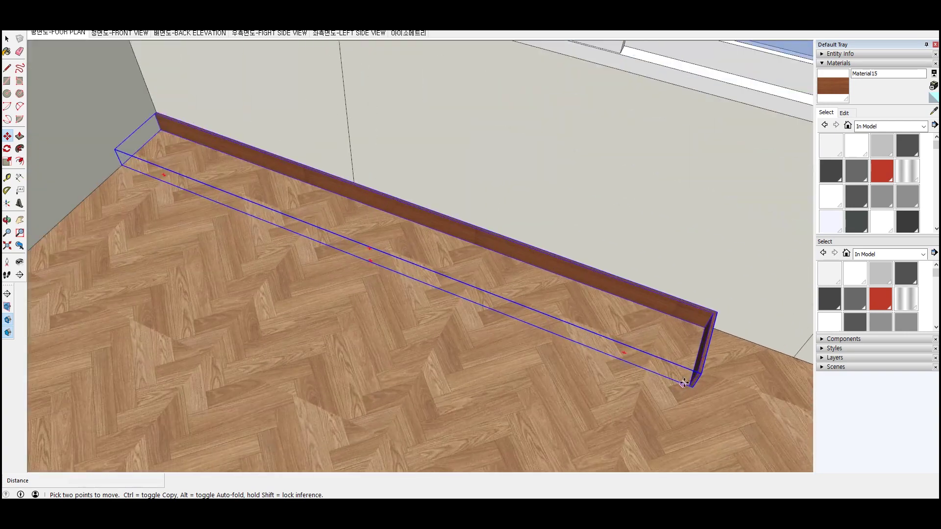
pyautogui.scroll(3, 700, 382)
pyautogui.press('space')
pyautogui.doubleClick(703, 381)
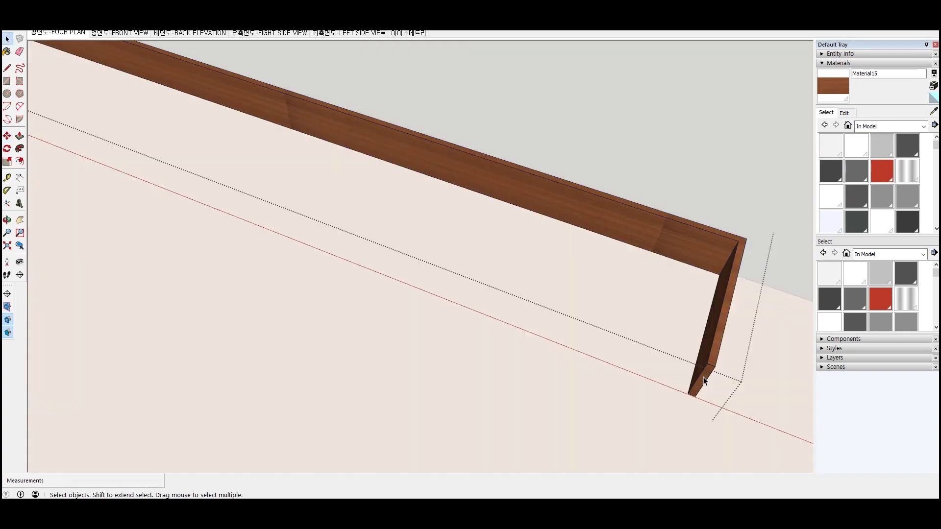
# Push the skirting board's short end return back into the board
pyautogui.press('p')
pyautogui.moveTo(703, 375)
pyautogui.mouseDown()
pyautogui.moveTo(731, 257)
pyautogui.moveTo(745, 244)
pyautogui.mouseUp()
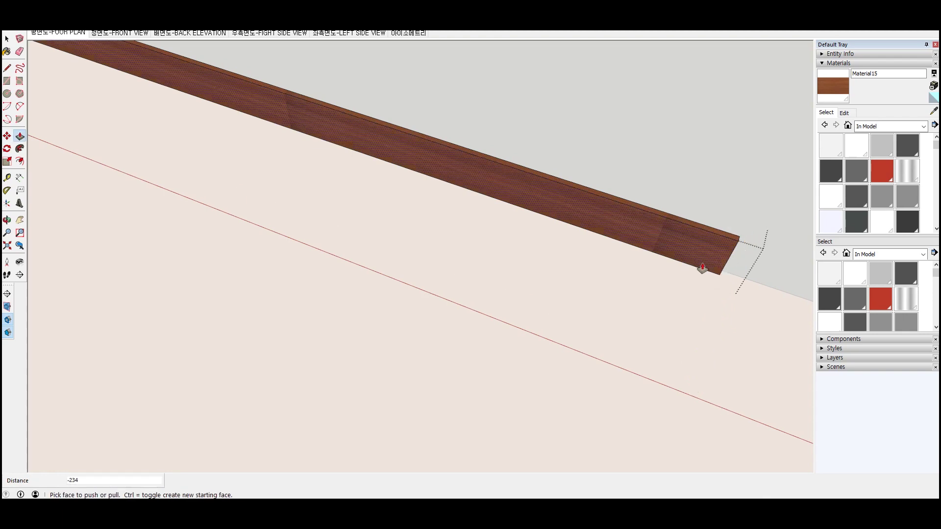
pyautogui.scroll(-3, 275, 238)
pyautogui.scroll(5, 481, 307)
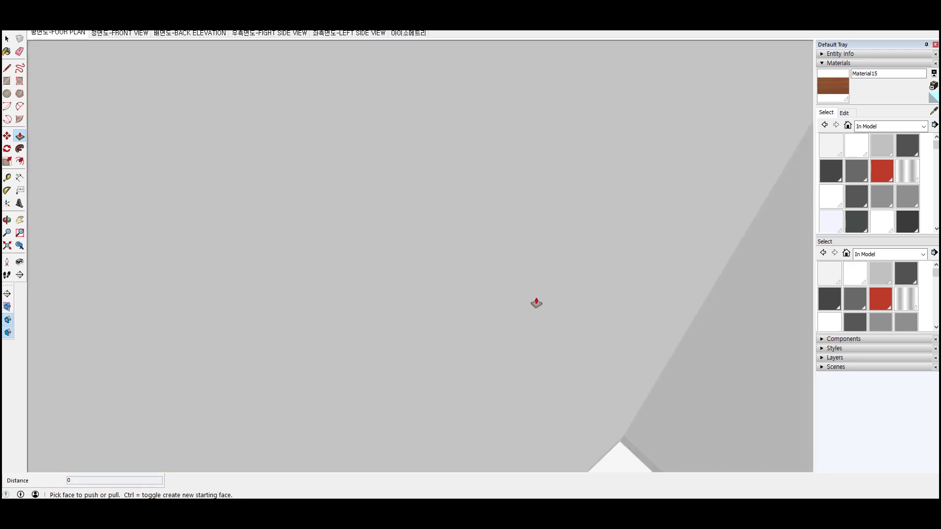
pyautogui.scroll(-5, 714, 374)
pyautogui.scroll(3, 567, 315)
pyautogui.scroll(3, 563, 343)
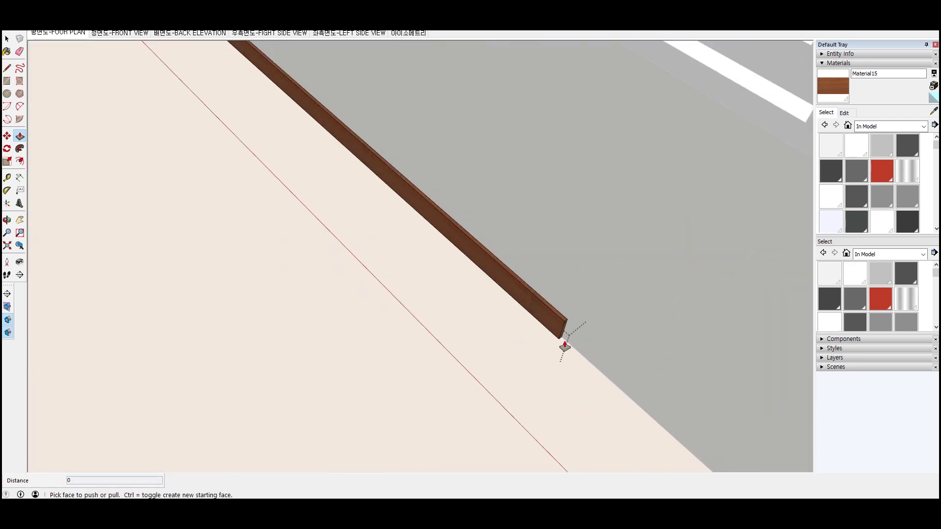
pyautogui.scroll(1, 563, 329)
pyautogui.scroll(1, 563, 327)
# Extend the board's end 1088 along the full length of the window wall
pyautogui.click(564, 323)
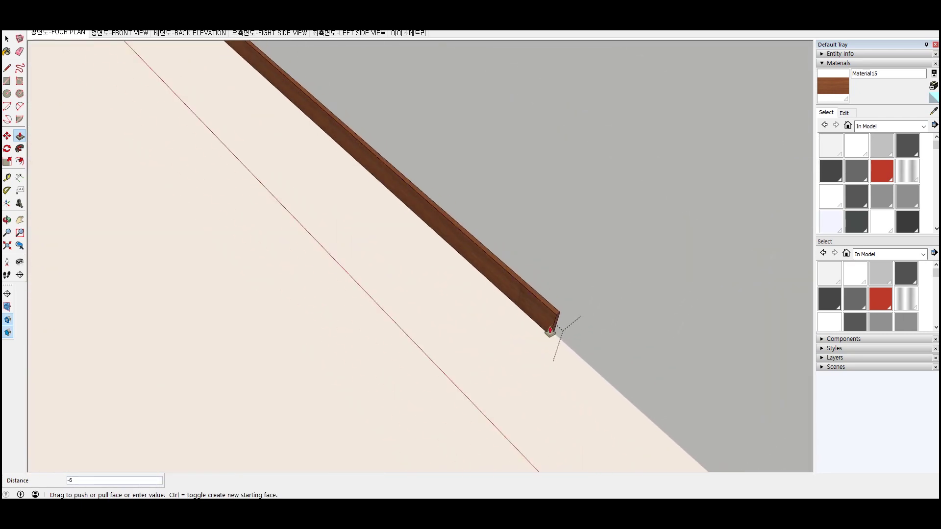
pyautogui.scroll(-2, 554, 326)
pyautogui.scroll(-3, 544, 336)
pyautogui.scroll(-3, 561, 346)
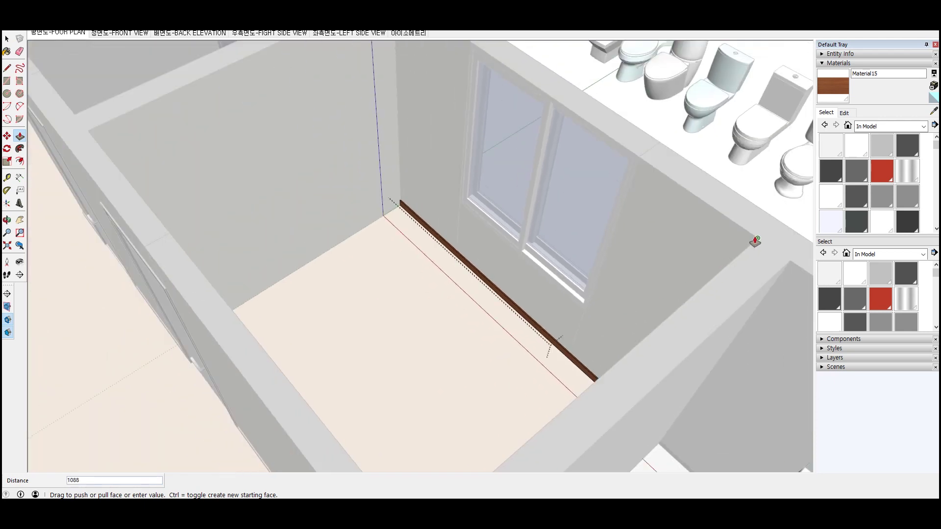
pyautogui.click(757, 241)
pyautogui.scroll(4, 519, 300)
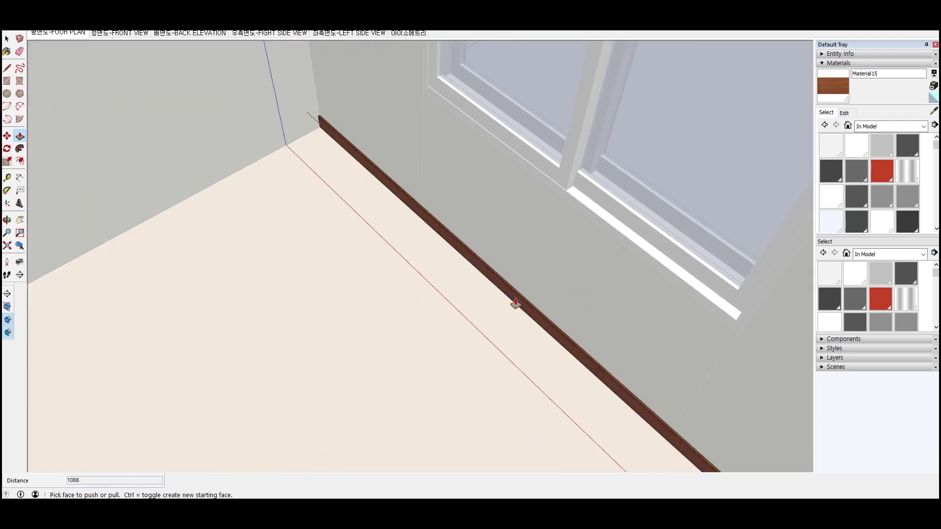
pyautogui.scroll(-2, 515, 304)
pyautogui.scroll(-3, 515, 299)
pyautogui.click(515, 292)
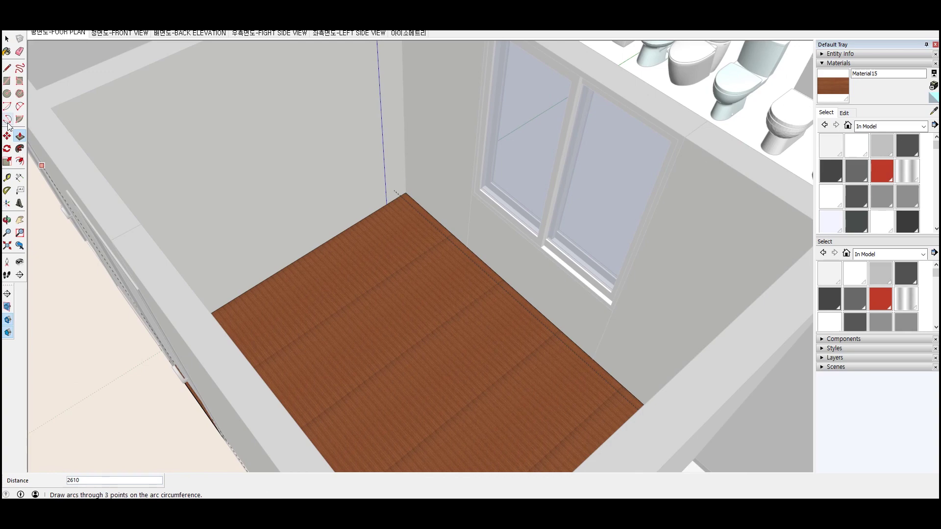
# End the 2393 push-pull, then start and cancel an Offset on the slab
pyautogui.click(51, 112)
pyautogui.press('space')
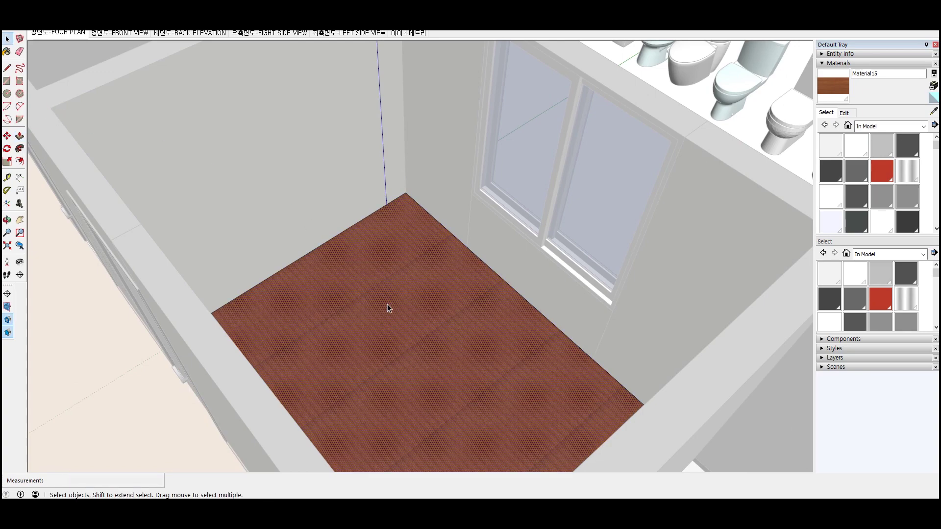
pyautogui.press('f')
pyautogui.click(345, 243)
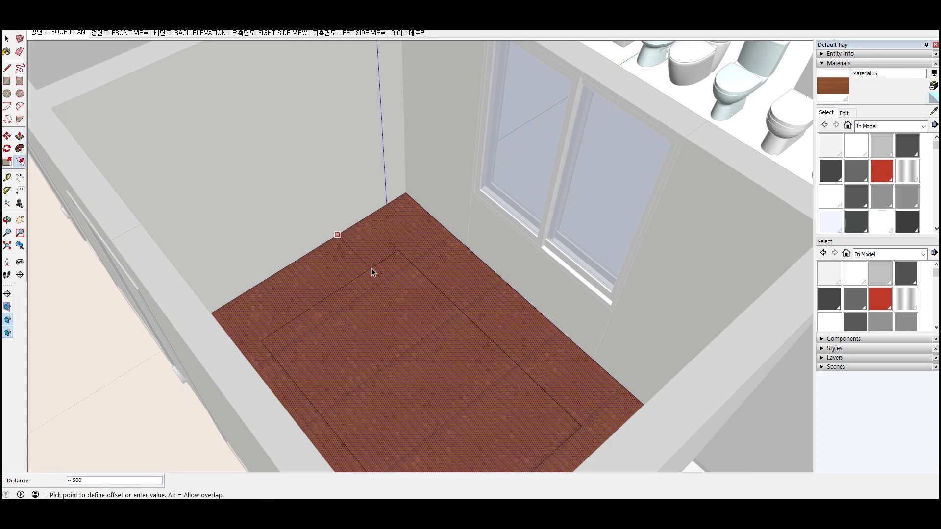
pyautogui.press('Escape')
pyautogui.press('space')
# Push the slab face back down by the last distance, leaving a baseboard rim
pyautogui.press('p')
pyautogui.doubleClick(373, 279)
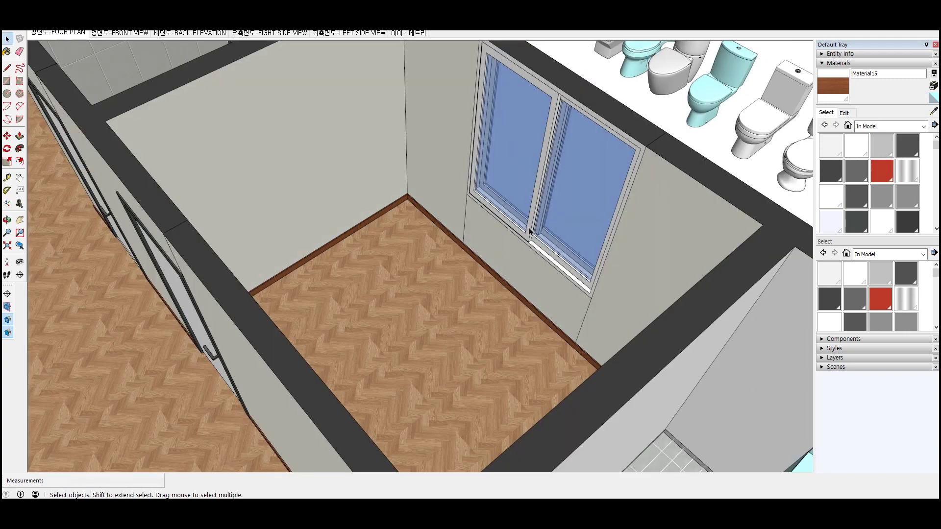
pyautogui.scroll(3, 325, 182)
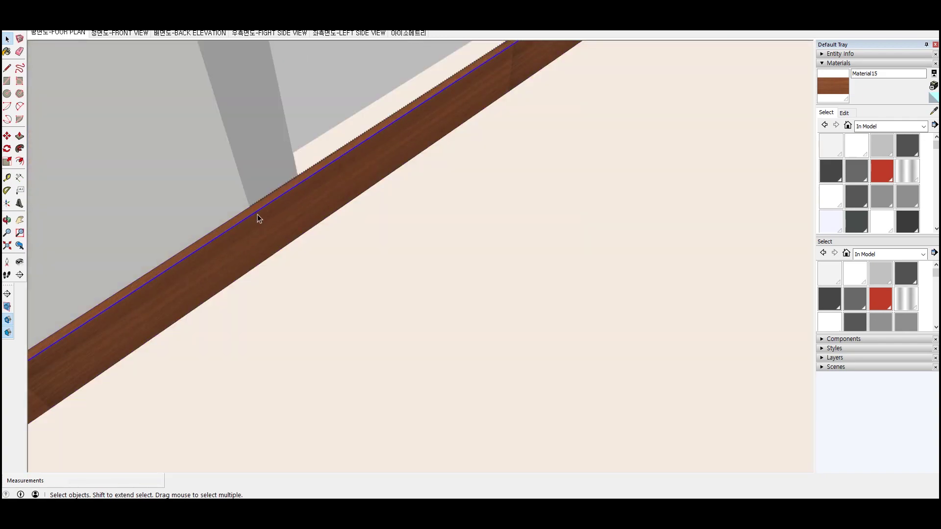
# Draw an edge across the baseboard top at the door-frame post to split it
pyautogui.press('l')
pyautogui.click(248, 206)
pyautogui.write('10')
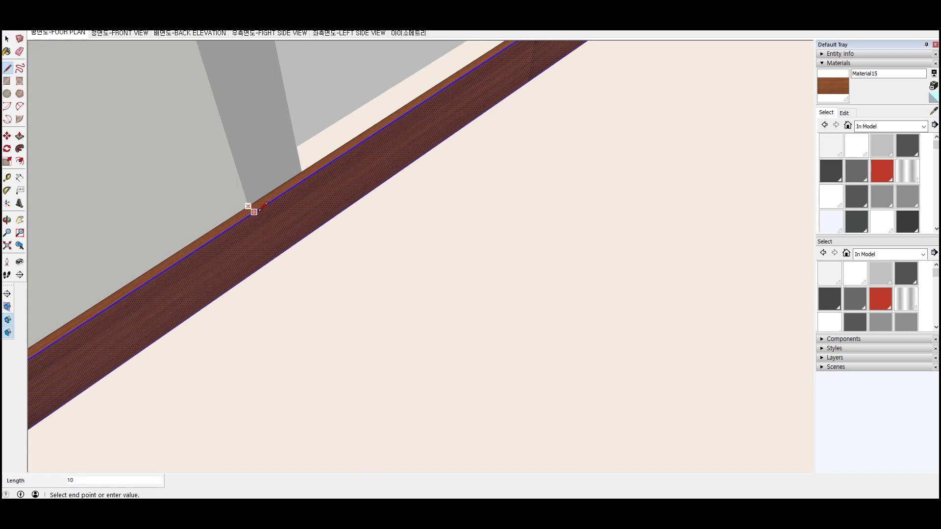
pyautogui.scroll(-2, 328, 292)
pyautogui.scroll(-2, 328, 292)
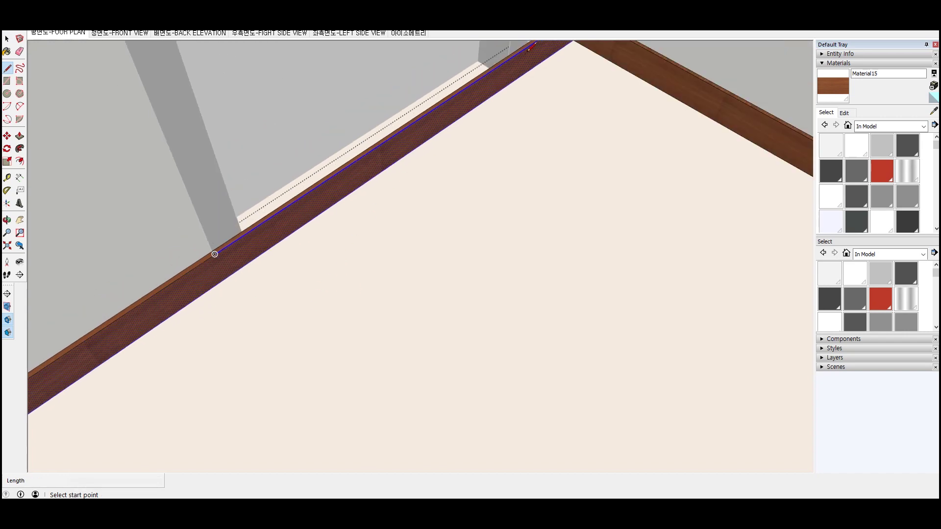
pyautogui.scroll(-2, 552, 149)
pyautogui.scroll(1, 545, 105)
pyautogui.scroll(2, 548, 105)
pyautogui.moveTo(545, 118); pyautogui.dragTo(548, 171, button='middle')
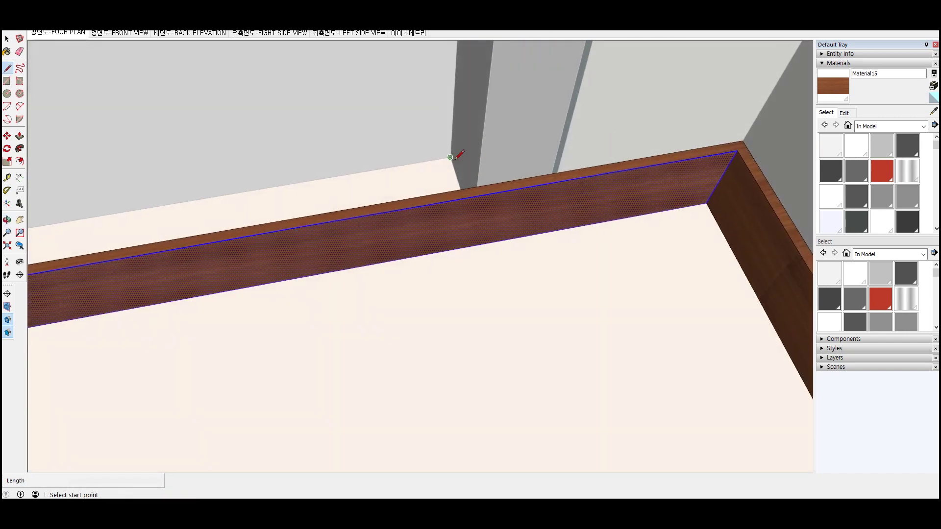
pyautogui.scroll(1, 548, 172)
pyautogui.click(541, 169)
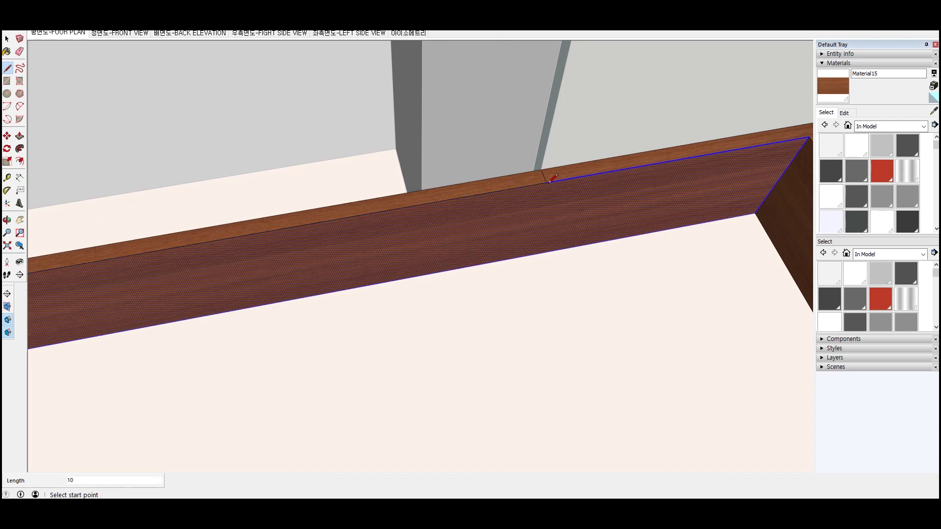
pyautogui.press('space')
# Push the doorway baseboard section down and delete the leftover strip
pyautogui.press('p')
pyautogui.moveTo(487, 191)
pyautogui.mouseDown()
pyautogui.moveTo(480, 269)
pyautogui.moveTo(363, 258)
pyautogui.mouseUp()
pyautogui.press('space')
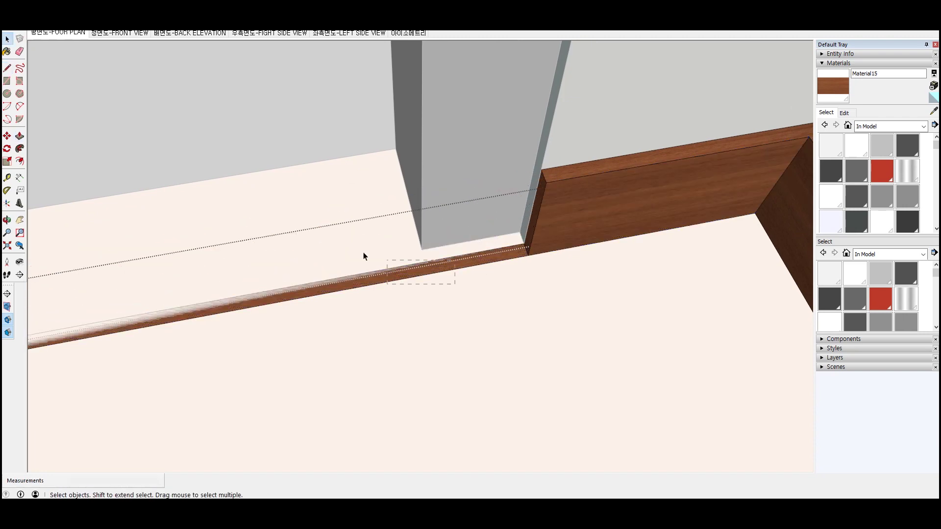
pyautogui.press('Delete')
pyautogui.moveTo(248, 204); pyautogui.dragTo(245, 313, button='middle')
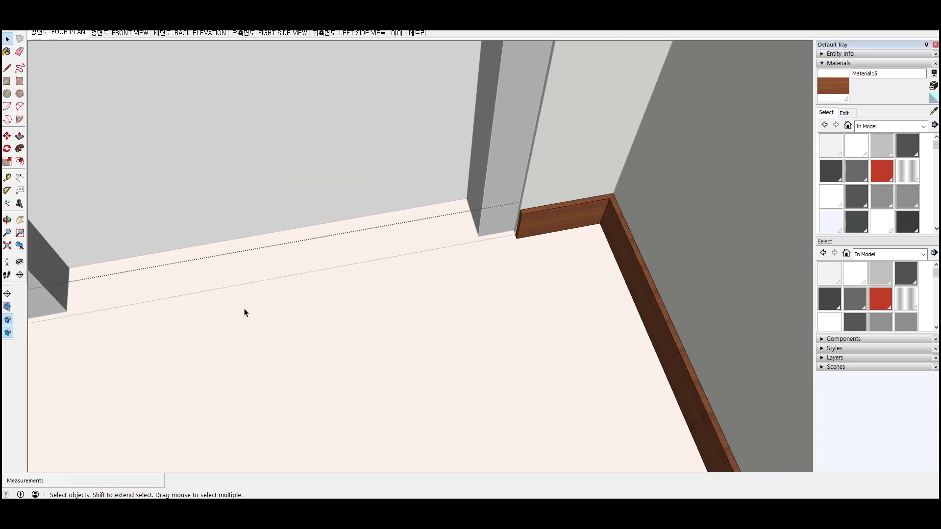
pyautogui.scroll(-4, 365, 288)
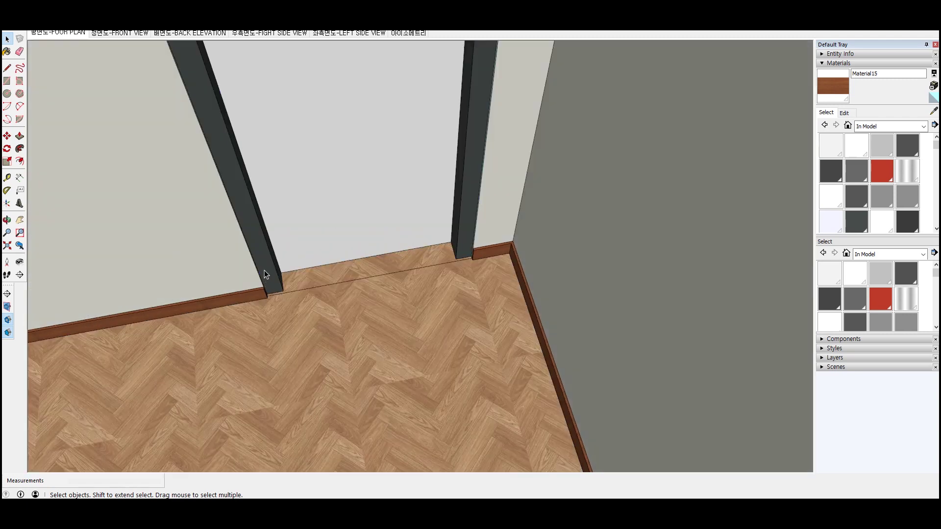
pyautogui.scroll(3, 264, 269)
pyautogui.scroll(2, 273, 285)
pyautogui.press('p')
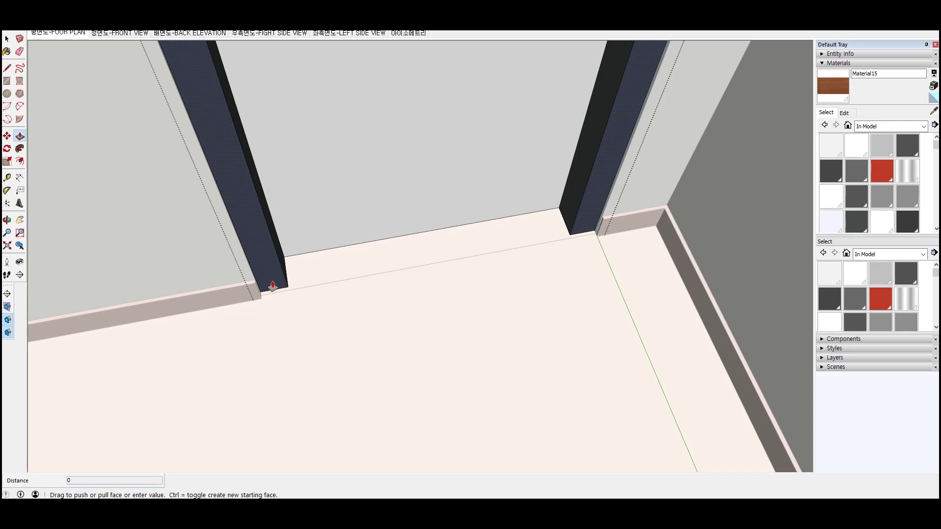
pyautogui.press('space')
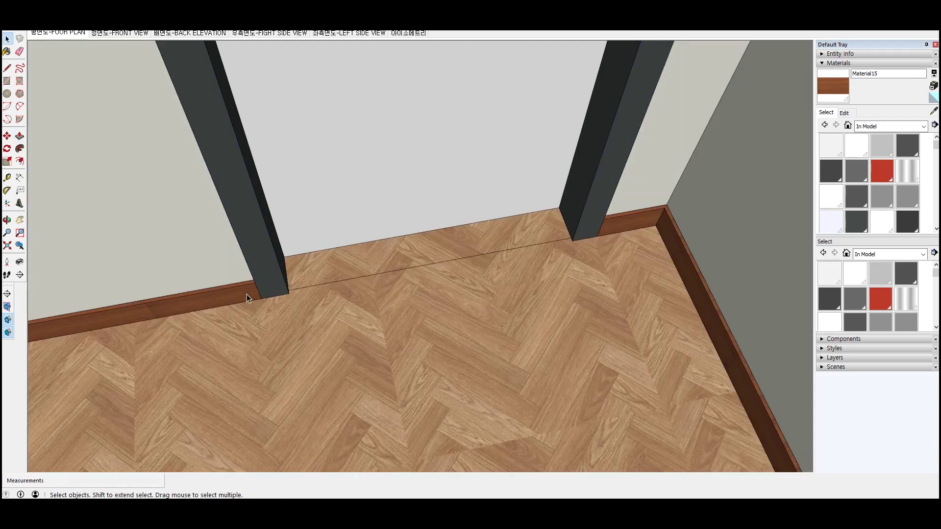
pyautogui.scroll(-2, 182, 366)
pyautogui.scroll(-5, 236, 346)
pyautogui.scroll(3, 395, 155)
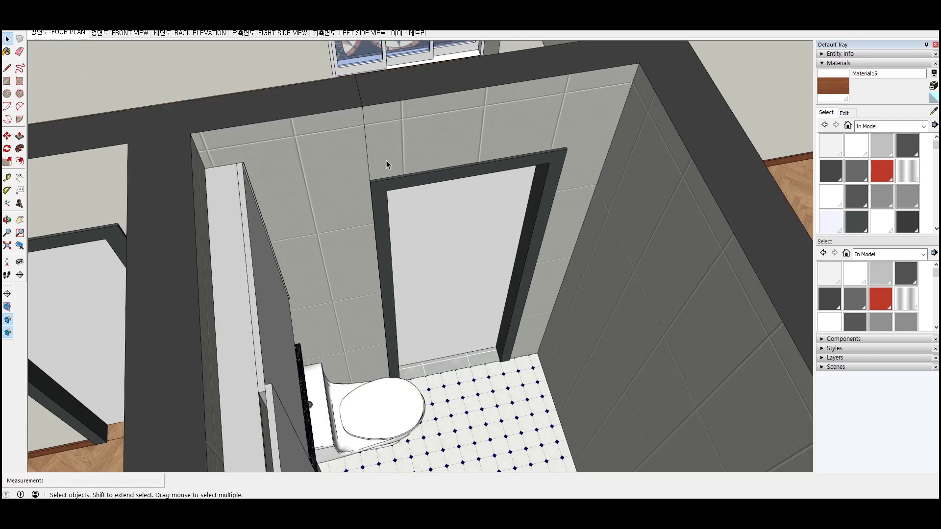
# Orbit and zoom from the bathroom to the herringbone-floored room with sliding glass doors
pyautogui.scroll(2, 384, 206)
pyautogui.click(387, 210)
pyautogui.scroll(-4, 343, 212)
pyautogui.moveTo(328, 214)
pyautogui.mouseDown(button='middle')
pyautogui.moveTo(556, 340)
pyautogui.moveTo(193, 265)
pyautogui.moveTo(655, 298)
pyautogui.moveTo(246, 197)
pyautogui.mouseUp(button='middle')
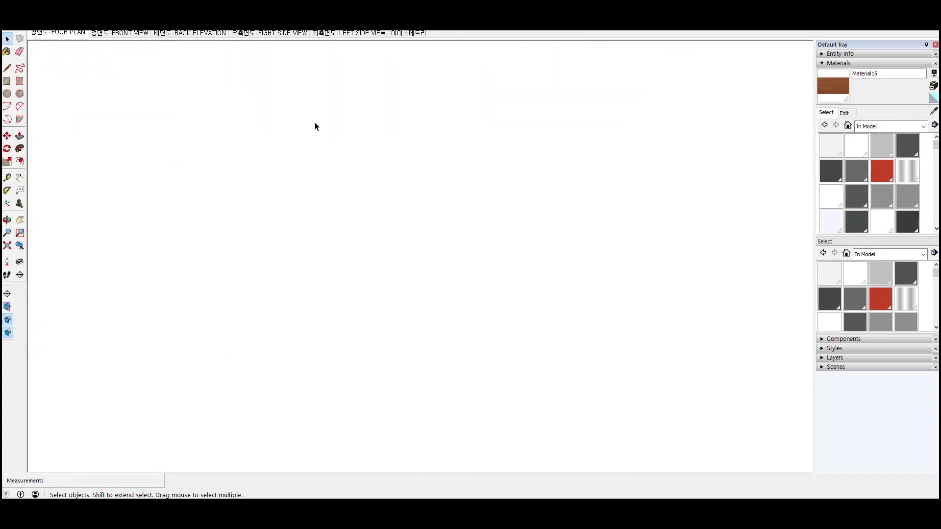
pyautogui.moveTo(274, 206)
pyautogui.mouseDown(button='middle')
pyautogui.moveTo(316, 241)
pyautogui.moveTo(386, 482)
pyautogui.moveTo(375, 424)
pyautogui.mouseUp(button='middle')
pyautogui.scroll(3, 375, 424)
pyautogui.scroll(-2, 533, 439)
pyautogui.moveTo(588, 445)
pyautogui.mouseDown(button='middle')
pyautogui.moveTo(644, 307)
pyautogui.moveTo(606, 253)
pyautogui.mouseUp(button='middle')
pyautogui.scroll(-5, 420, 335)
pyautogui.moveTo(420, 335)
pyautogui.mouseDown(button='middle')
pyautogui.moveTo(626, 244)
pyautogui.moveTo(521, 120)
pyautogui.mouseUp(button='middle')
pyautogui.scroll(8, 441, 278)
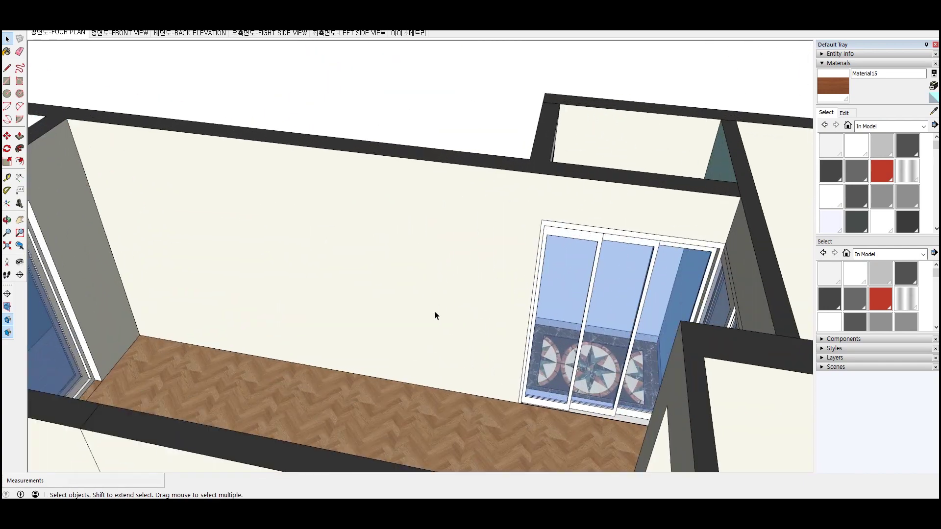
# Draw a 2400 x 600 floor rectangle starting at the corner beside the window
pyautogui.click(7, 80)
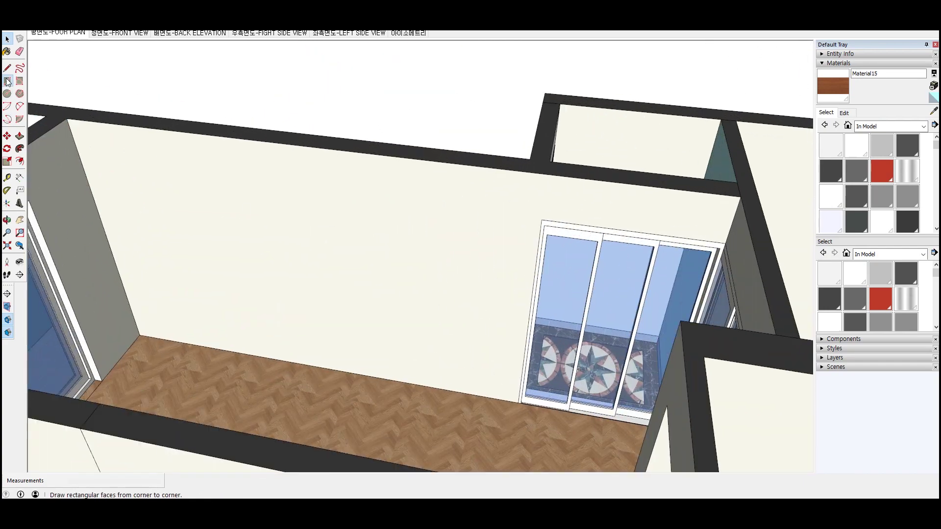
pyautogui.click(141, 335)
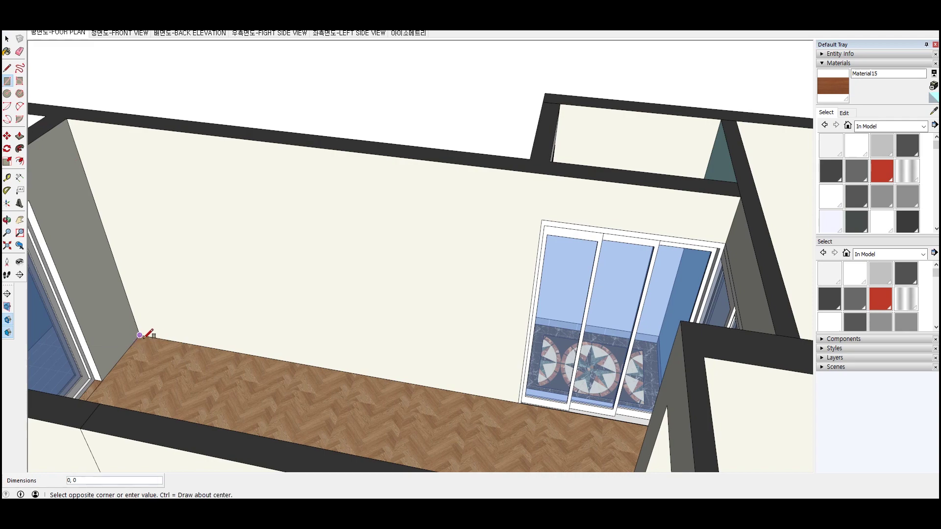
pyautogui.scroll(-4, 362, 416)
pyautogui.scroll(2, 374, 417)
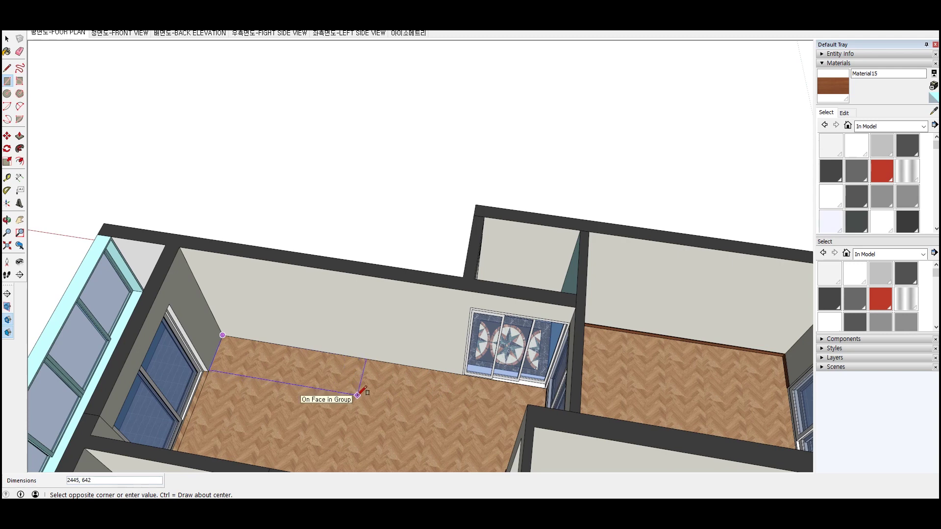
pyautogui.write('600')
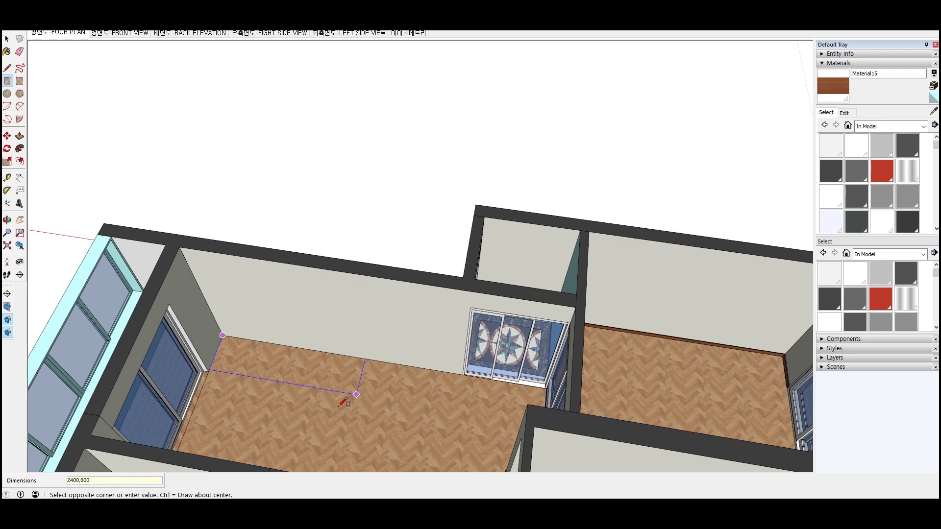
pyautogui.click(342, 403)
pyautogui.press('space')
pyautogui.click(294, 360)
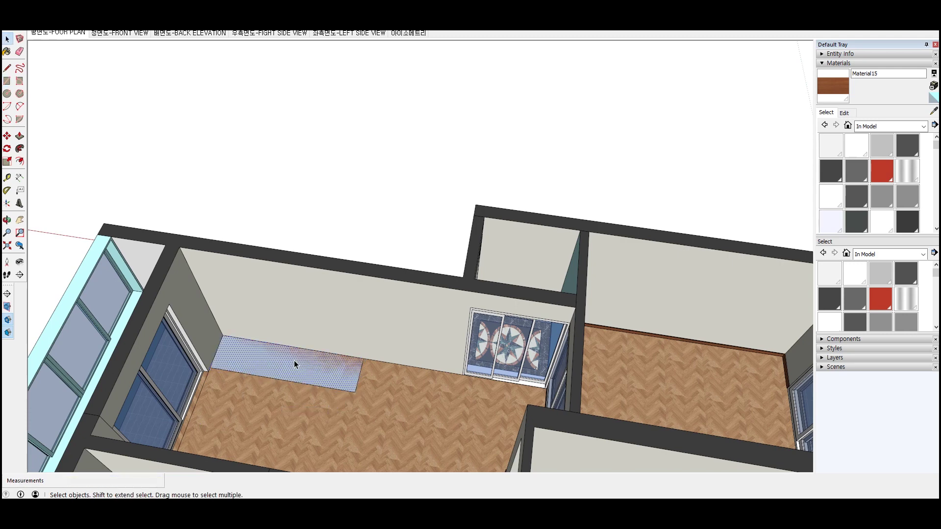
# Group the floor rectangle and push/pull it up into a cabinet box
pyautogui.rightClick(294, 360)
pyautogui.click(339, 445)
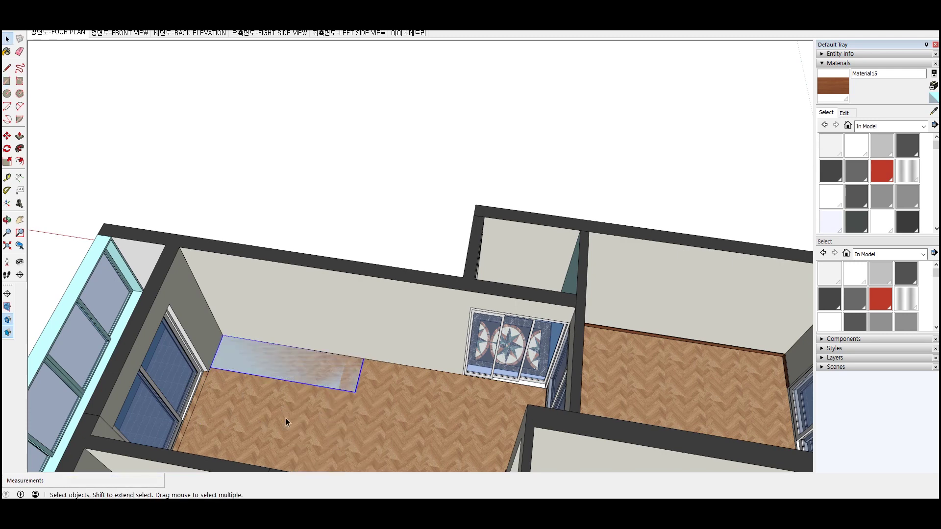
pyautogui.scroll(5, 343, 362)
pyautogui.doubleClick(356, 349)
pyautogui.click(366, 377)
pyautogui.press('p')
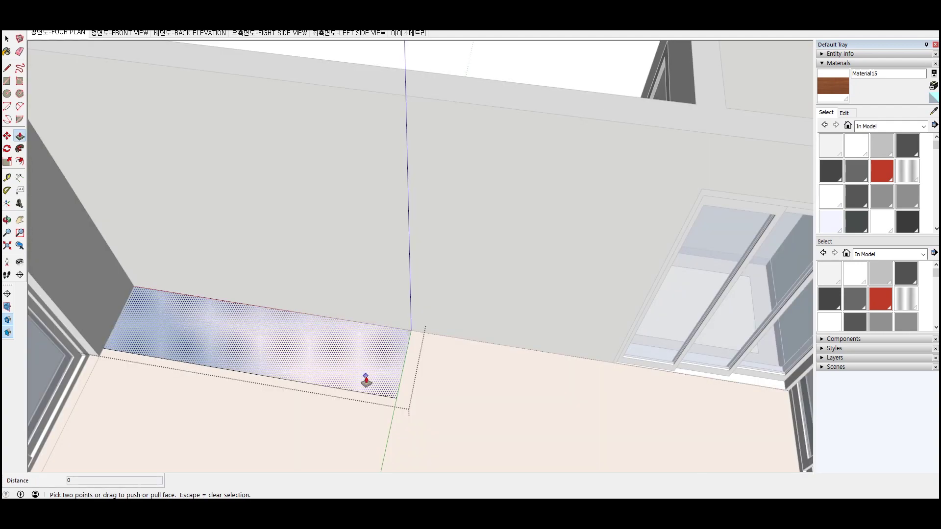
pyautogui.click(367, 382)
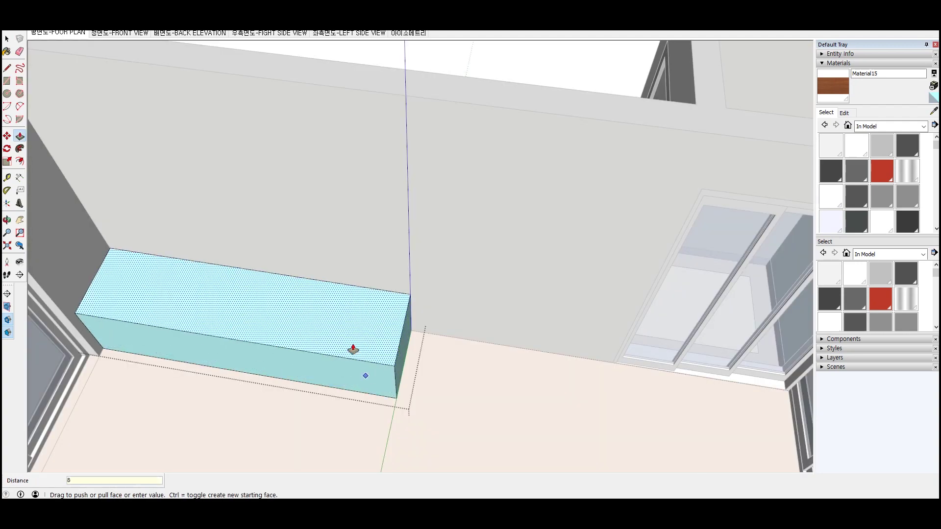
pyautogui.press('Return')
pyautogui.moveTo(374, 378); pyautogui.dragTo(290, 361, button='middle')
pyautogui.press('space')
pyautogui.scroll(1, 358, 380)
pyautogui.scroll(3, 360, 386)
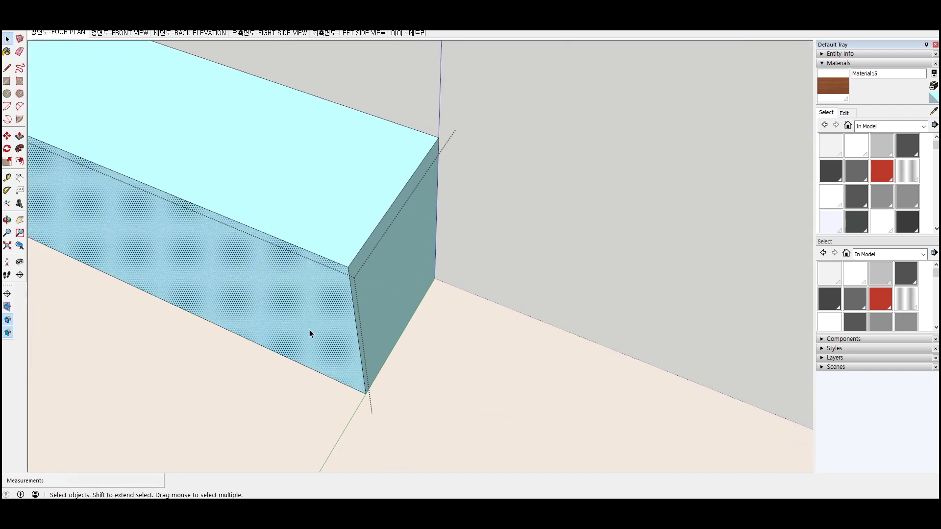
# Pull the box's front face out by 50
pyautogui.press('p')
pyautogui.moveTo(346, 274); pyautogui.dragTo(340, 290)
pyautogui.press('Return')
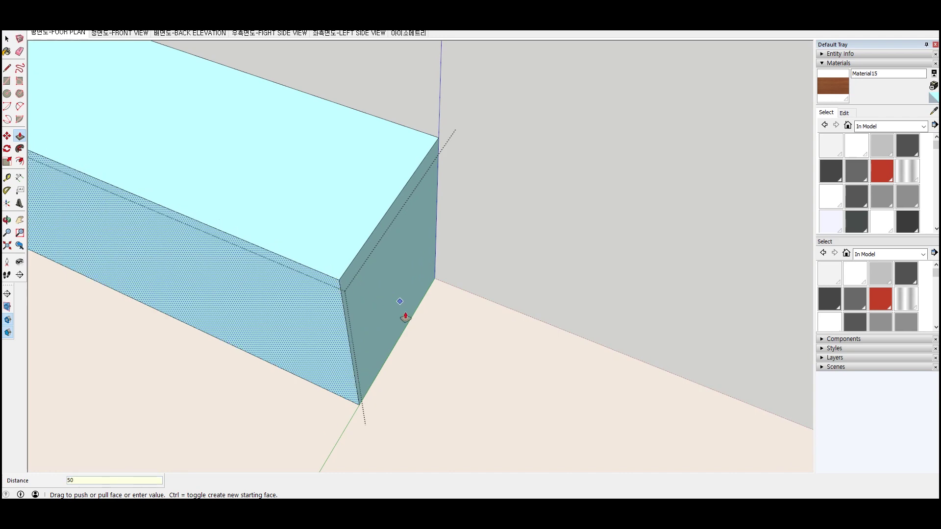
pyautogui.scroll(-3, 407, 323)
pyautogui.scroll(-3, 410, 334)
pyautogui.scroll(-3, 343, 324)
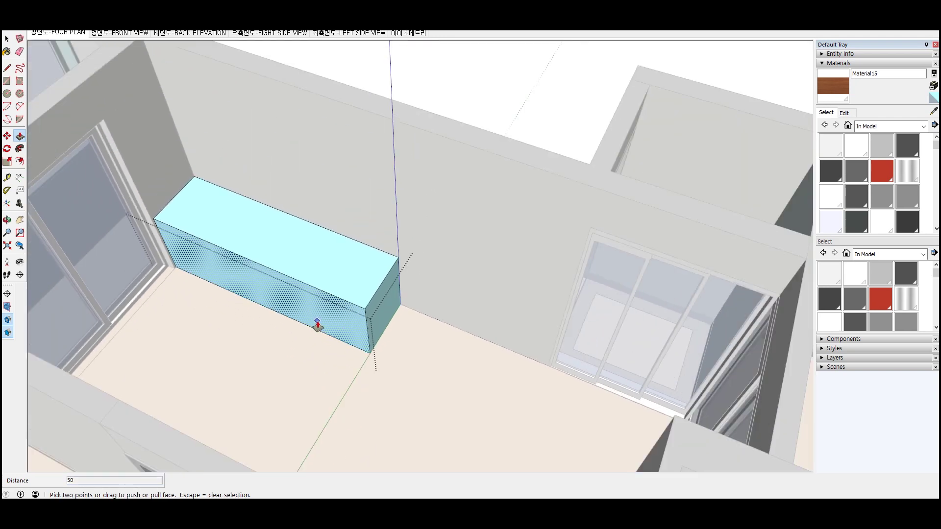
pyautogui.press('space')
# Push the top face down as a new face, leaving a thin top slab
pyautogui.click(324, 315)
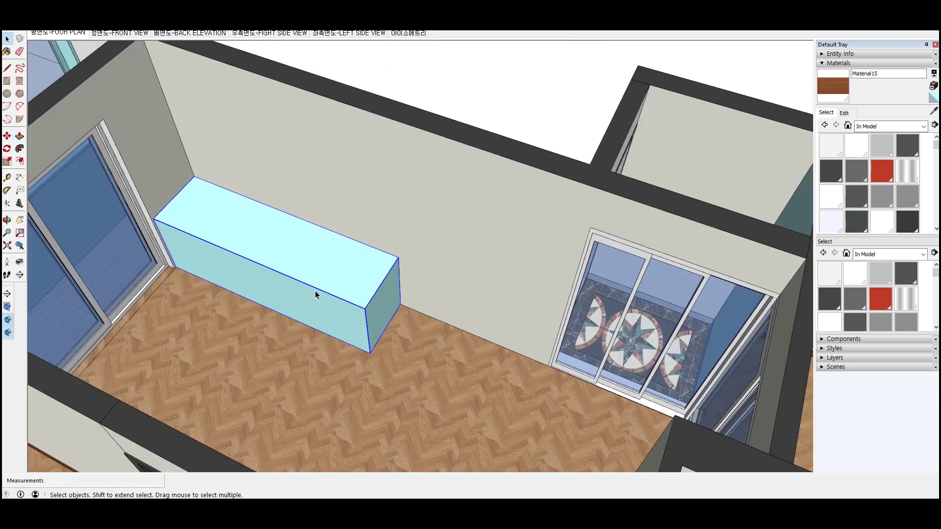
pyautogui.tripleClick(329, 261)
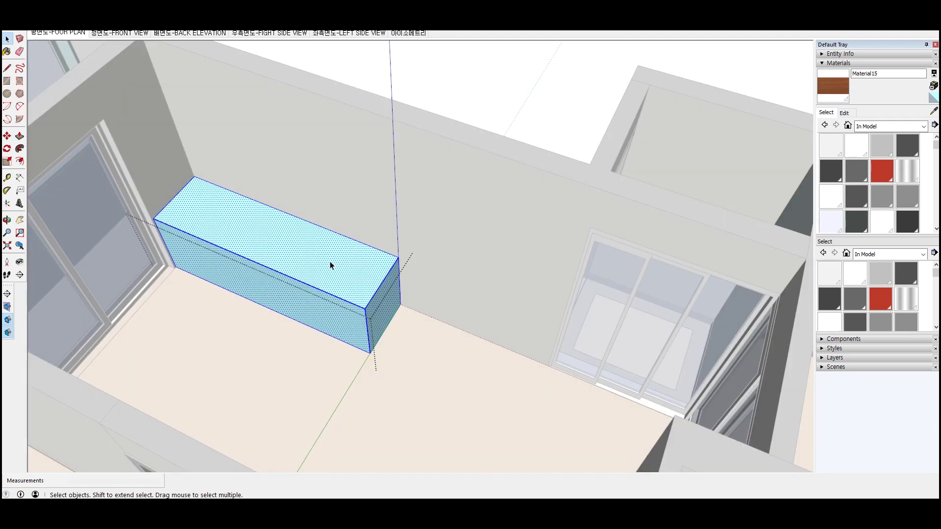
pyautogui.press('p')
pyautogui.click(361, 311)
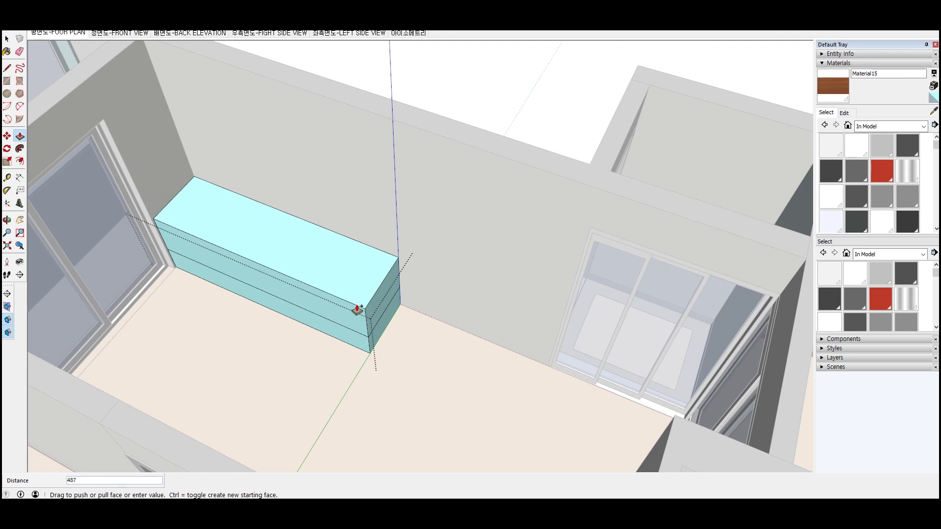
pyautogui.click(354, 310)
pyautogui.press('space')
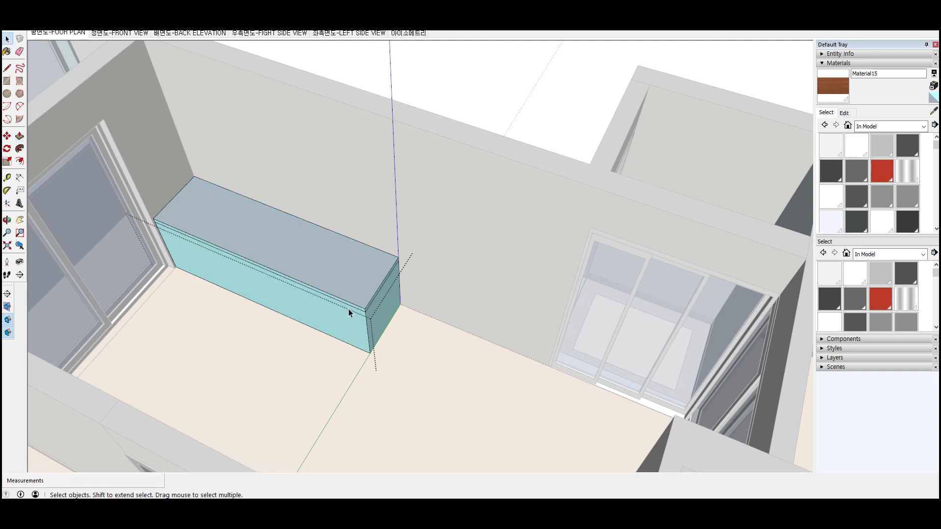
# Start a new material and load VW01_big.jpg from the 인조대리석-볼케닉 folder
pyautogui.click(935, 88)
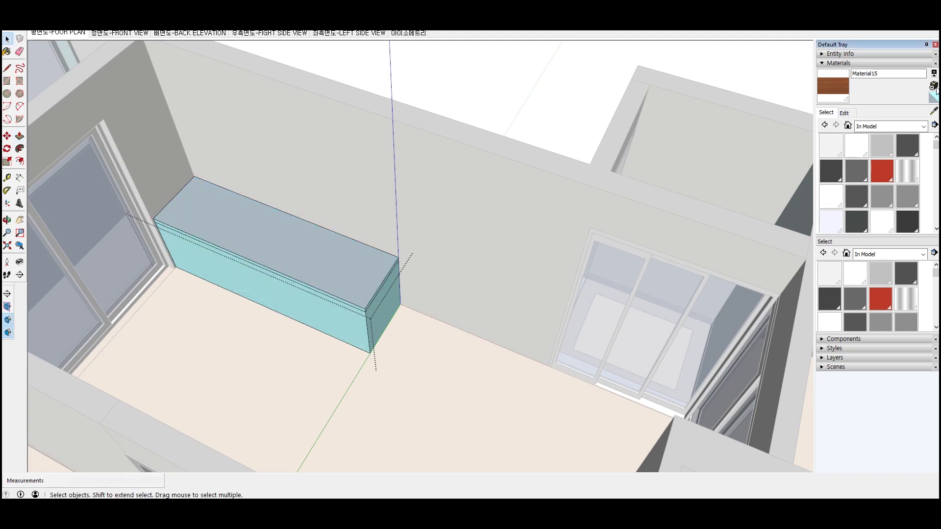
pyautogui.click(653, 257)
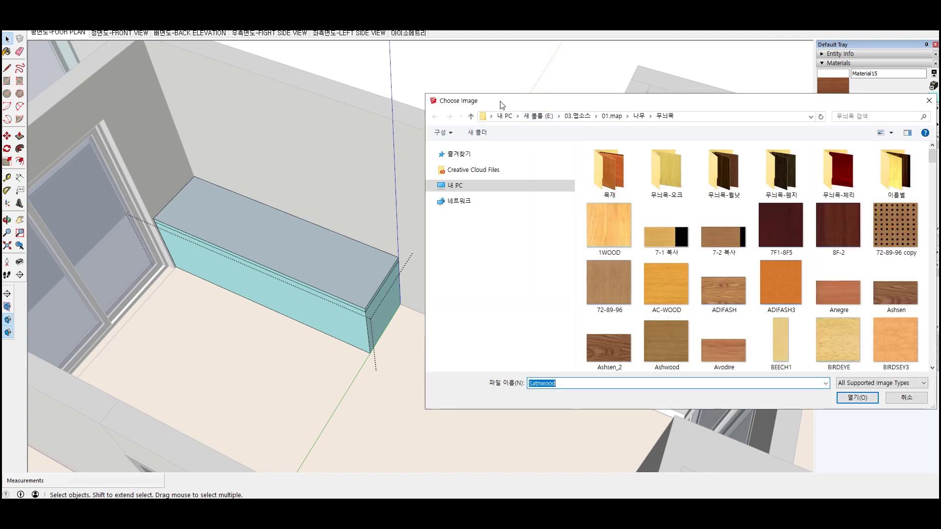
pyautogui.click(613, 121)
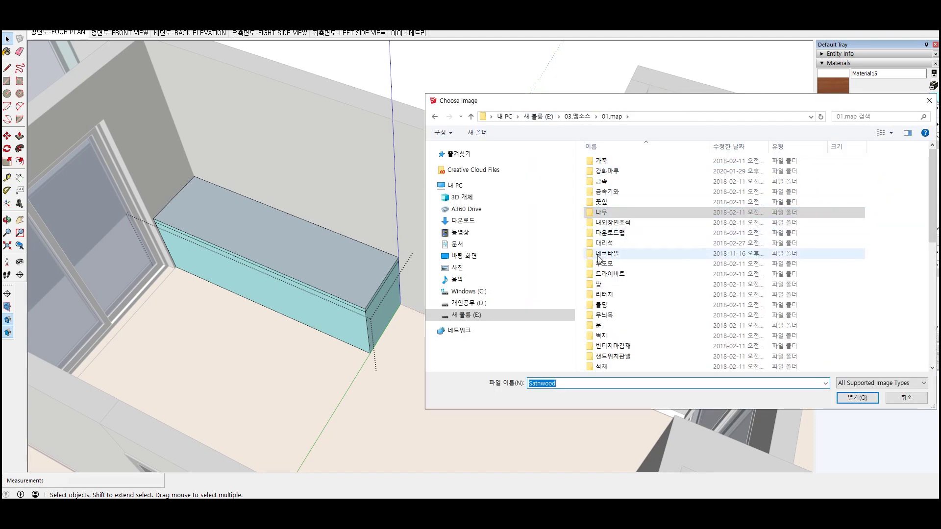
pyautogui.scroll(-5, 613, 353)
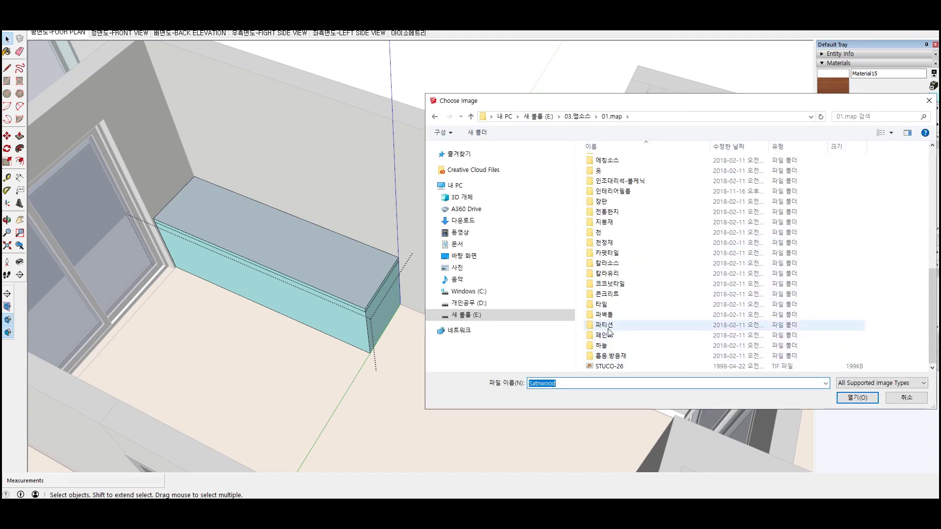
pyautogui.scroll(10, 617, 235)
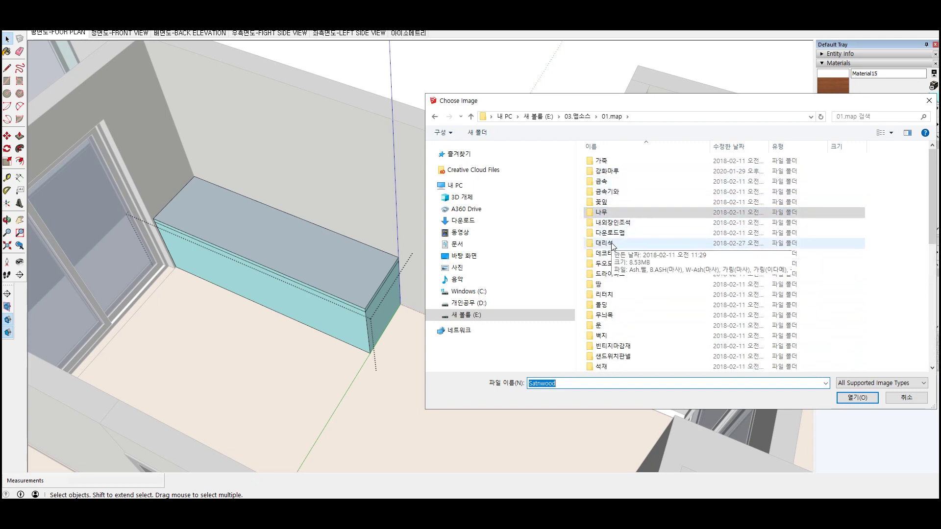
pyautogui.scroll(-3, 610, 338)
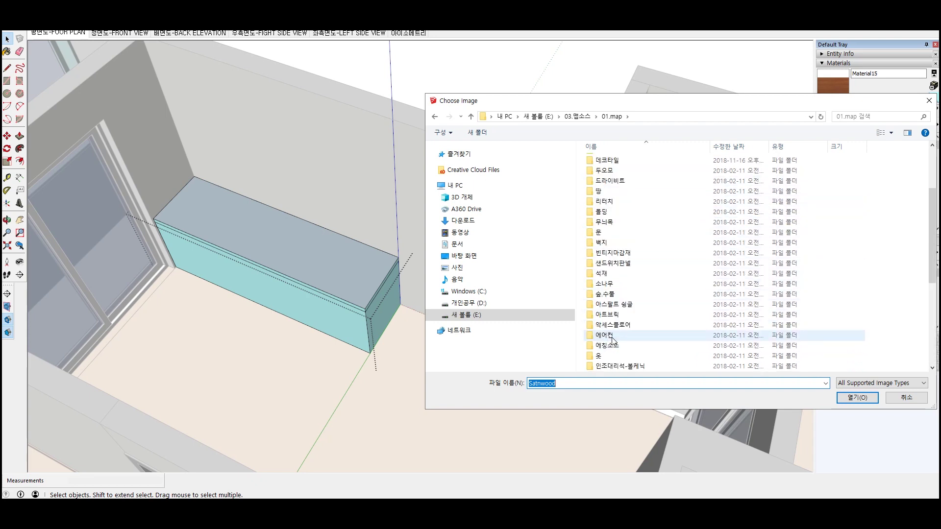
pyautogui.scroll(-6, 626, 325)
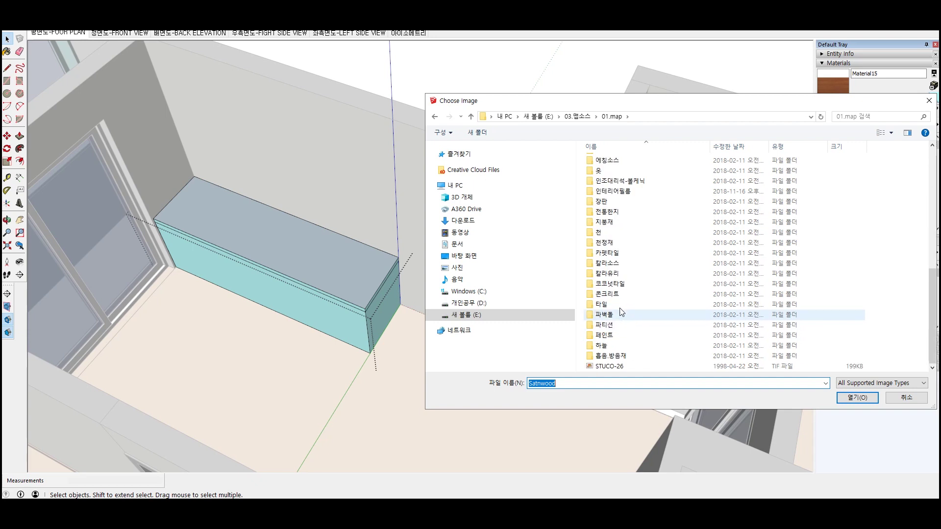
pyautogui.doubleClick(616, 181)
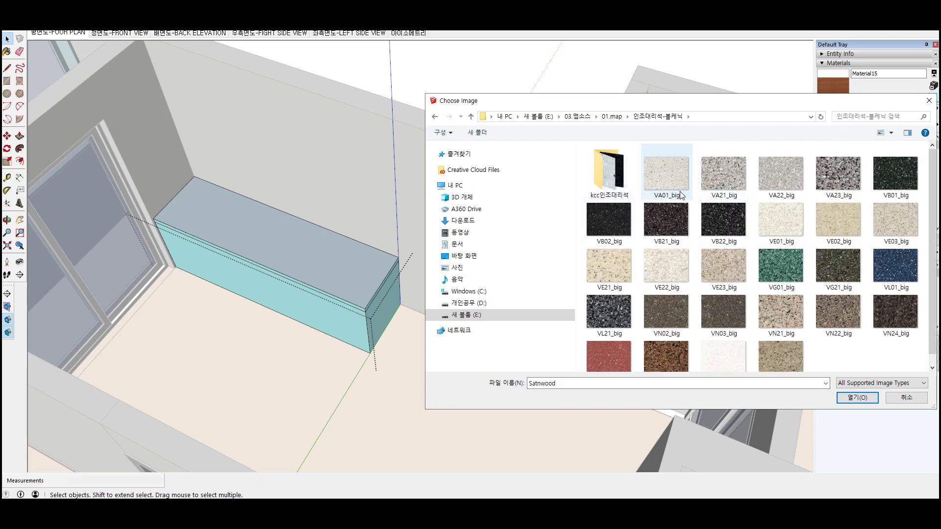
pyautogui.click(721, 357)
pyautogui.doubleClick(728, 357)
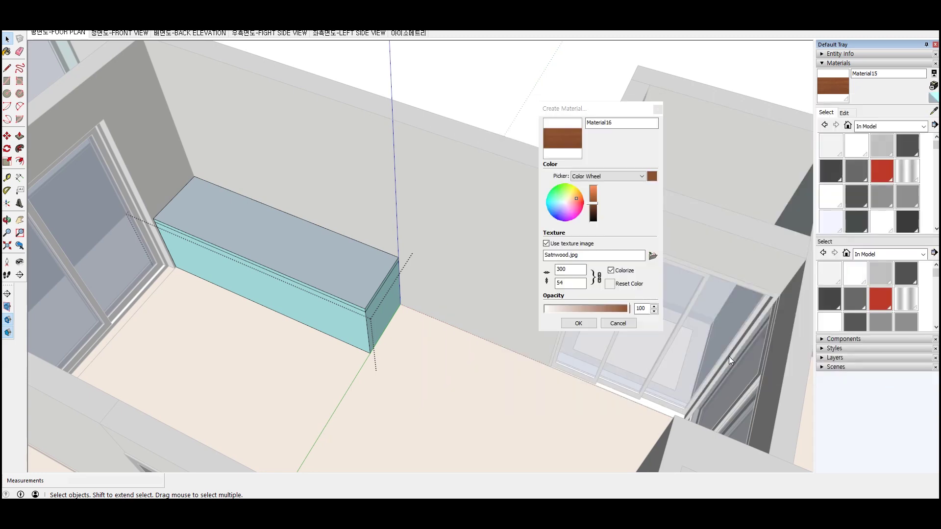
# Set the stone texture width to 700 and confirm the material
pyautogui.doubleClick(566, 268)
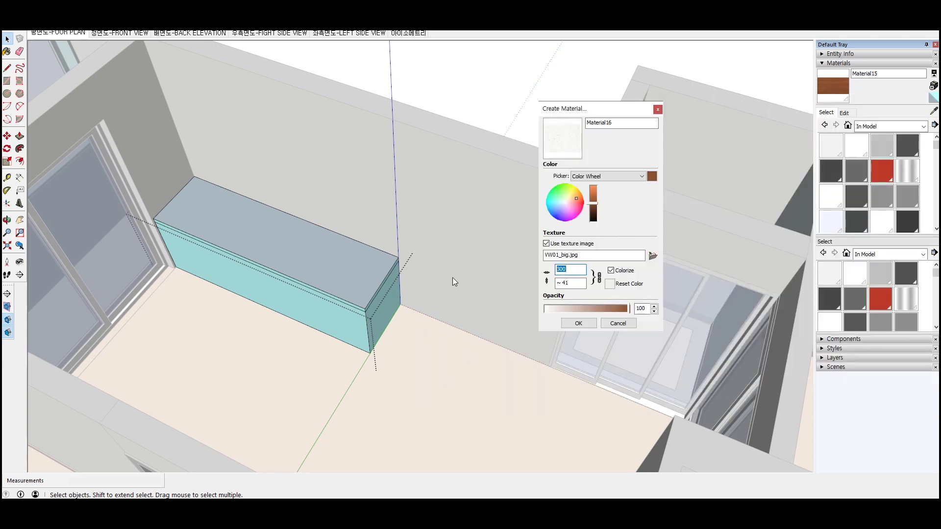
pyautogui.write('700')
pyautogui.click(578, 323)
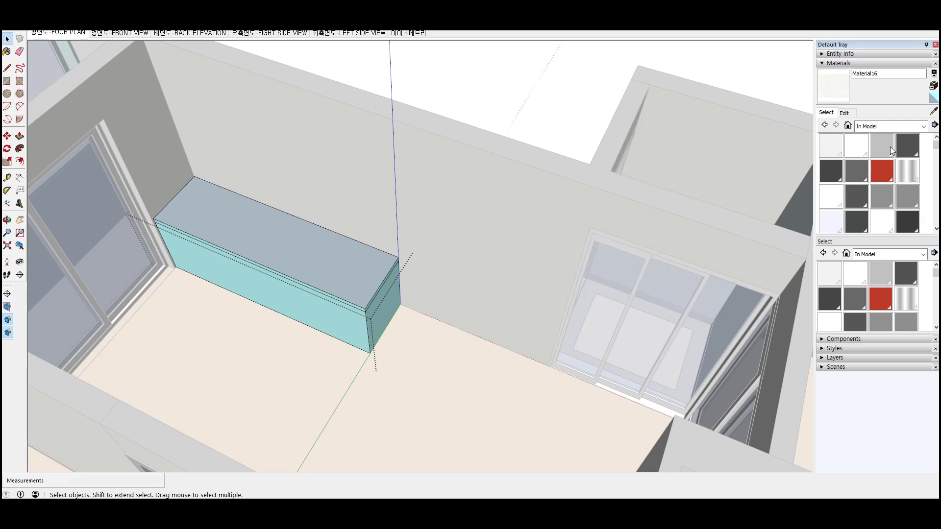
pyautogui.click(843, 98)
# Paint the cabinet top slab with the new stone material
pyautogui.click(353, 279)
pyautogui.scroll(3, 348, 282)
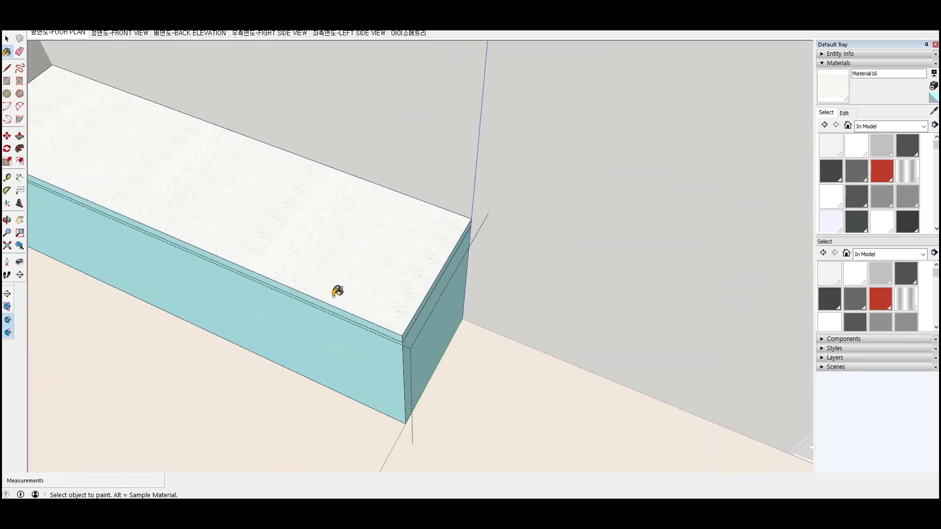
pyautogui.scroll(2, 336, 290)
pyautogui.scroll(1, 417, 334)
pyautogui.scroll(2, 426, 348)
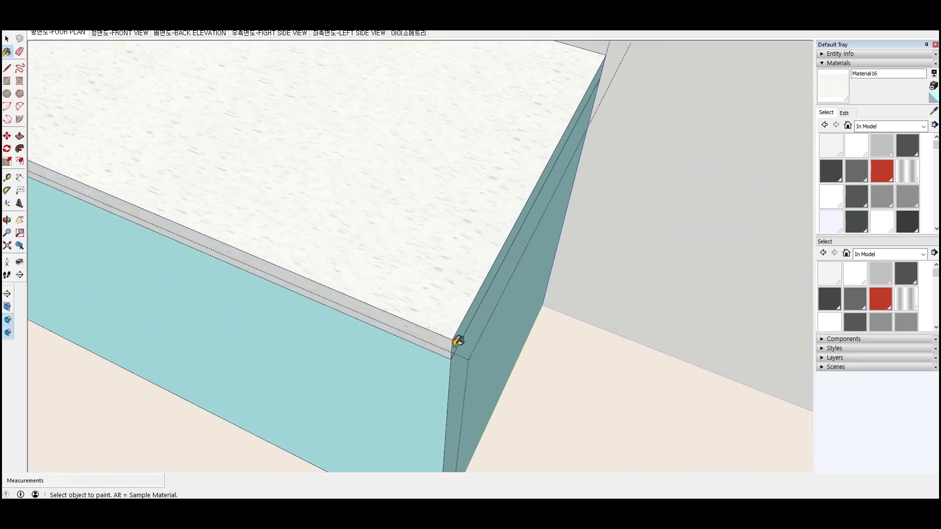
pyautogui.scroll(-3, 491, 333)
pyautogui.scroll(-2, 536, 322)
pyautogui.press('space')
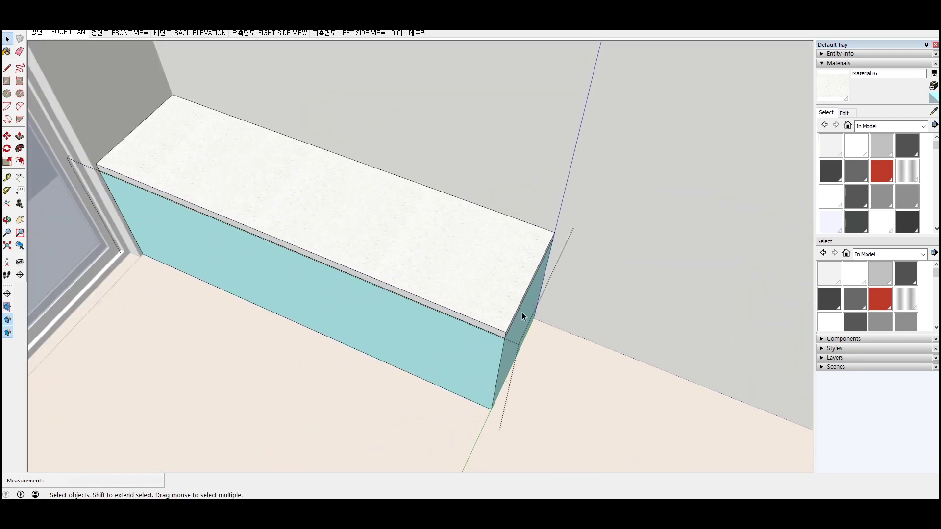
# Copy the cabinet's bottom edge 150 up and push that strip inward as a recessed plinth
pyautogui.doubleClick(257, 269)
pyautogui.press('m')
pyautogui.scroll(3, 490, 412)
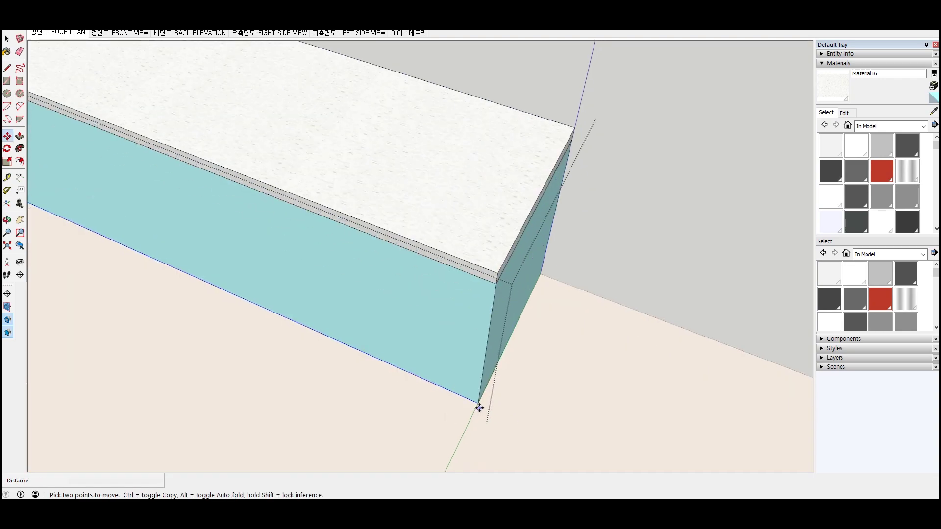
pyautogui.click(479, 404)
pyautogui.press('ctrl')
pyautogui.write('15')
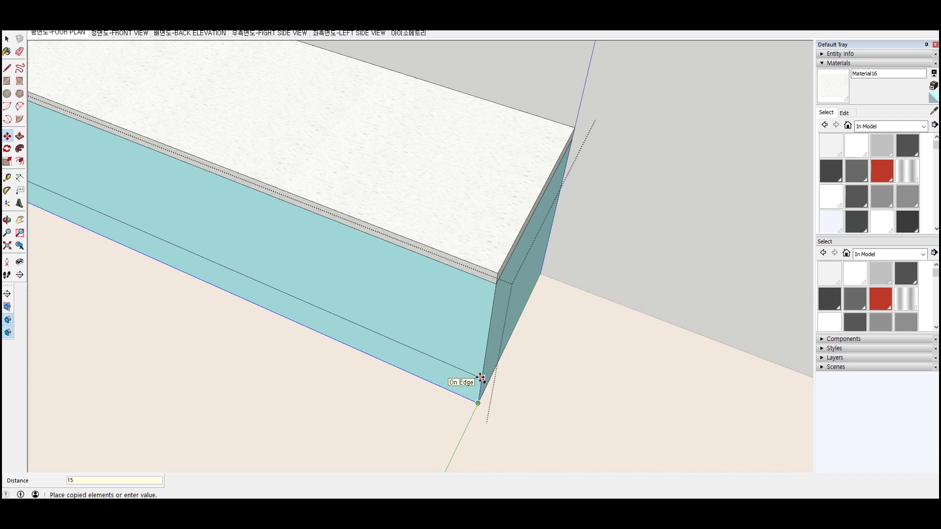
pyautogui.write('0')
pyautogui.press('Return')
pyautogui.press('space')
pyautogui.click(478, 396)
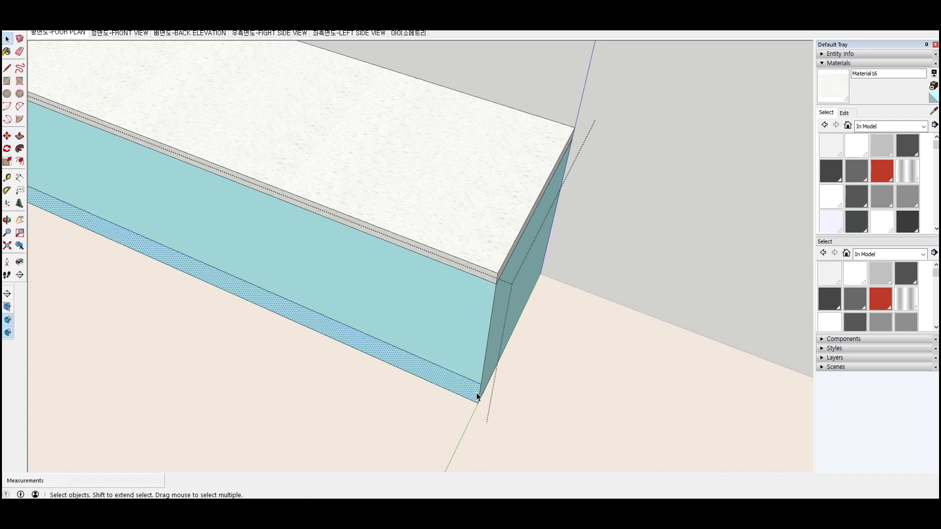
pyautogui.press('p')
pyautogui.moveTo(478, 396); pyautogui.dragTo(486, 392)
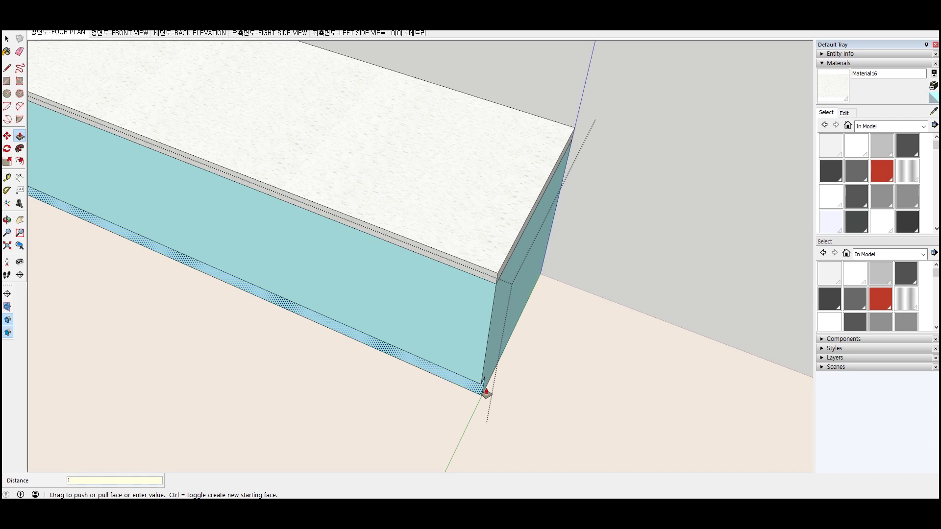
pyautogui.click(487, 393)
pyautogui.press('space')
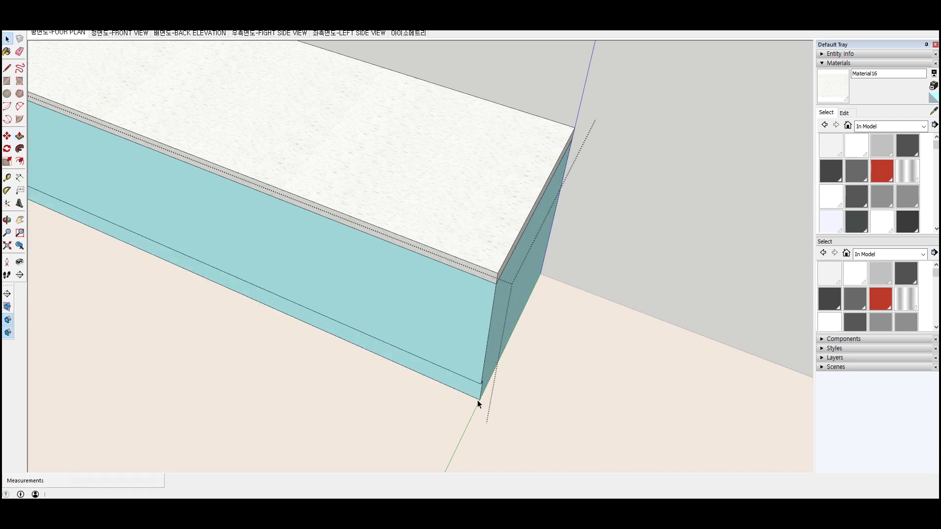
# Copy the front edge to the cabinet's far end and array it /5 into equal panels
pyautogui.scroll(-4, 474, 390)
pyautogui.click(377, 273)
pyautogui.doubleClick(341, 264)
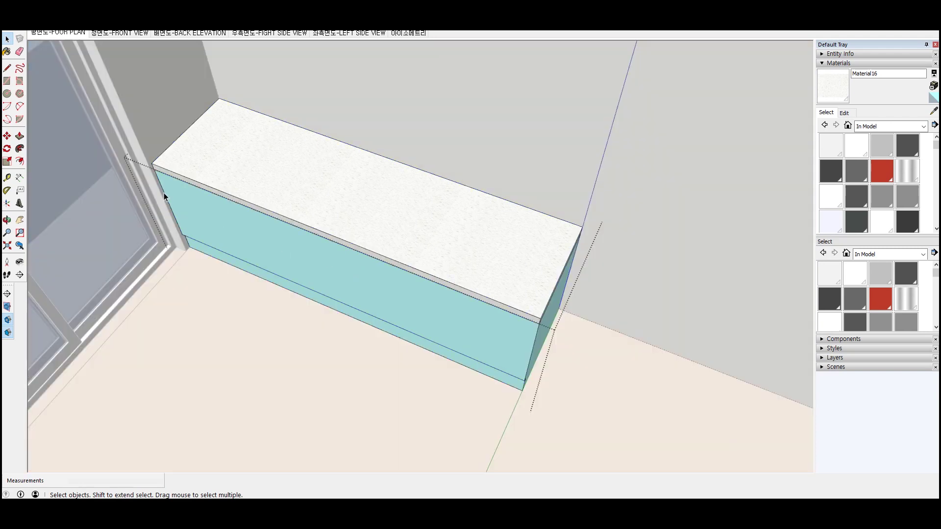
pyautogui.press('m')
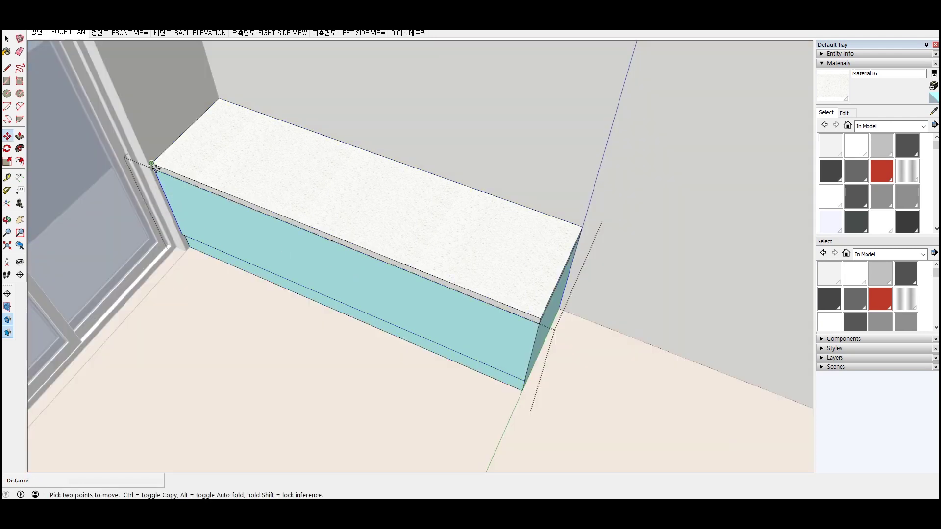
pyautogui.click(155, 171)
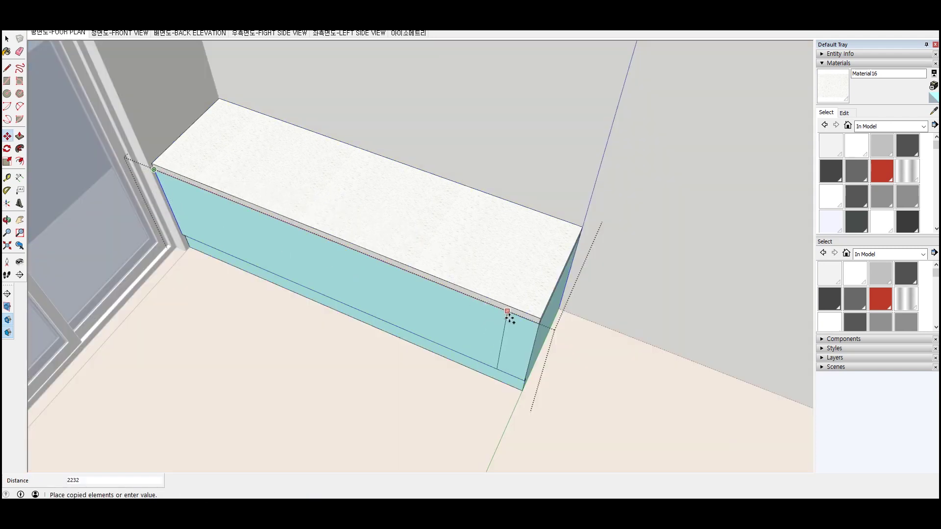
pyautogui.click(536, 322)
pyautogui.write('/5')
pyautogui.press('Return')
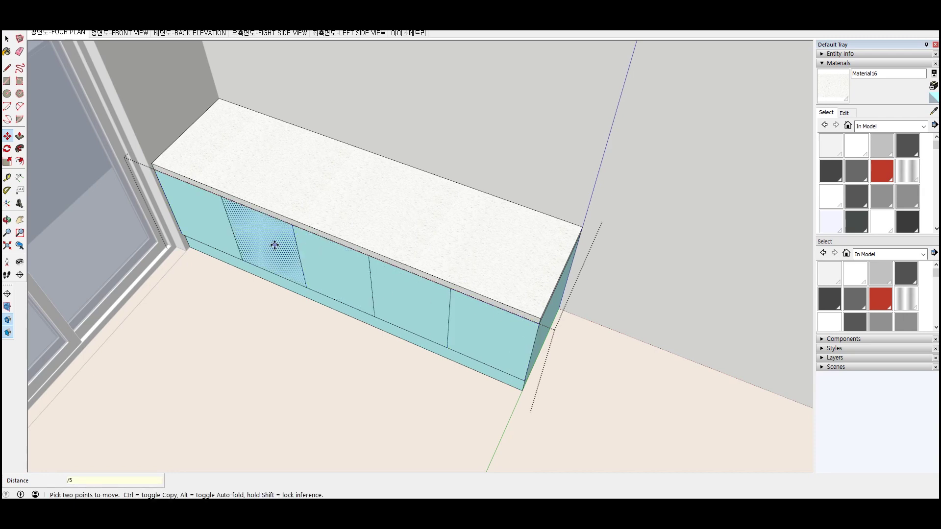
pyautogui.moveTo(267, 234); pyautogui.dragTo(249, 218, button='middle')
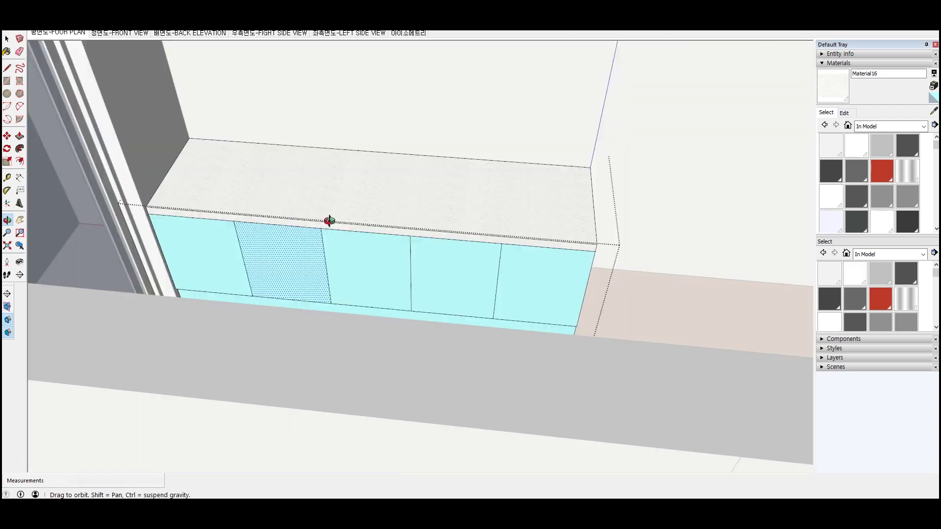
pyautogui.press('space')
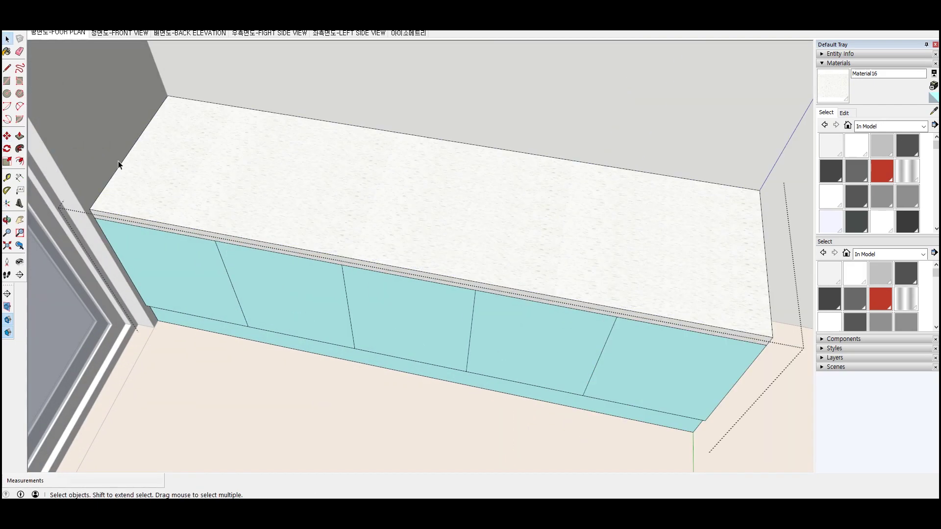
# Move-copy the countertop's left edge 900 along the countertop
pyautogui.click(125, 161)
pyautogui.press('m')
pyautogui.press('ctrl')
pyautogui.click(167, 96)
pyautogui.write('900')
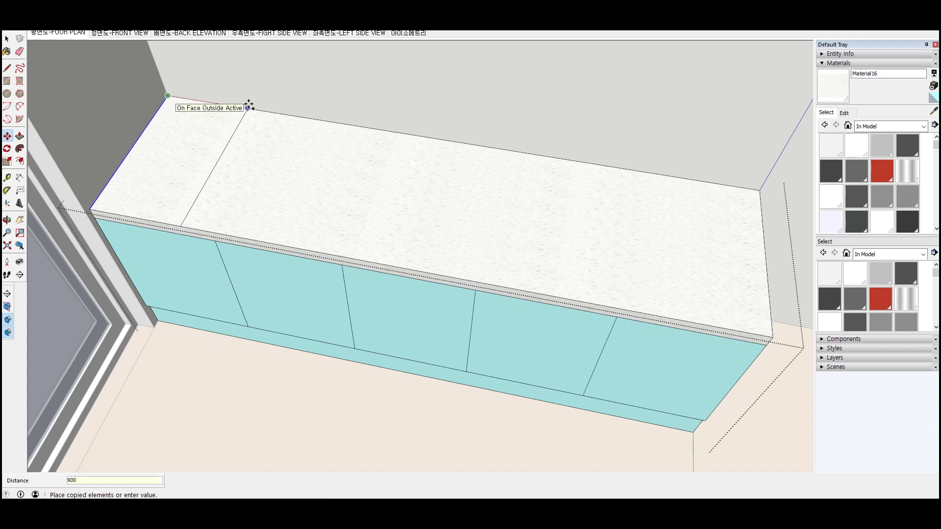
pyautogui.press('Return')
pyautogui.press('space')
# Push the left 900 section of the countertop down 50
pyautogui.click(228, 162)
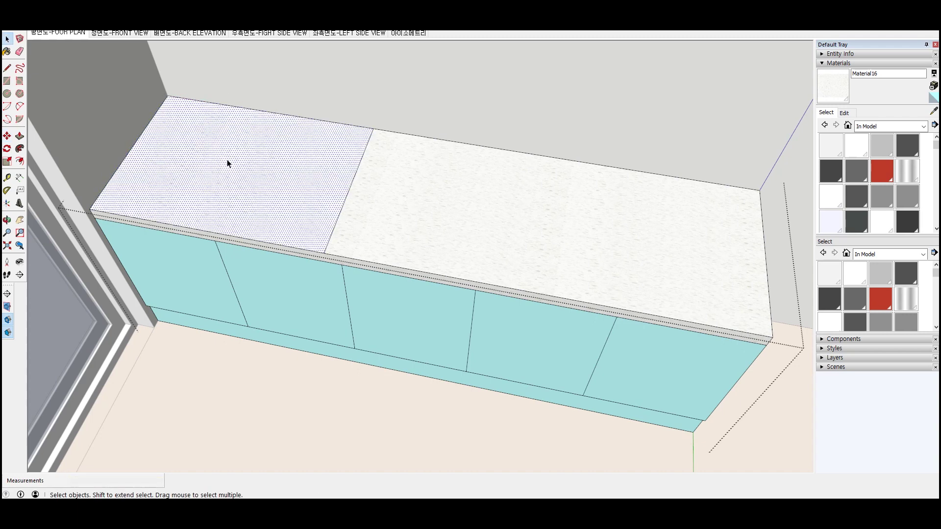
pyautogui.press('p')
pyautogui.click(225, 162)
pyautogui.write('50')
pyautogui.press('Return')
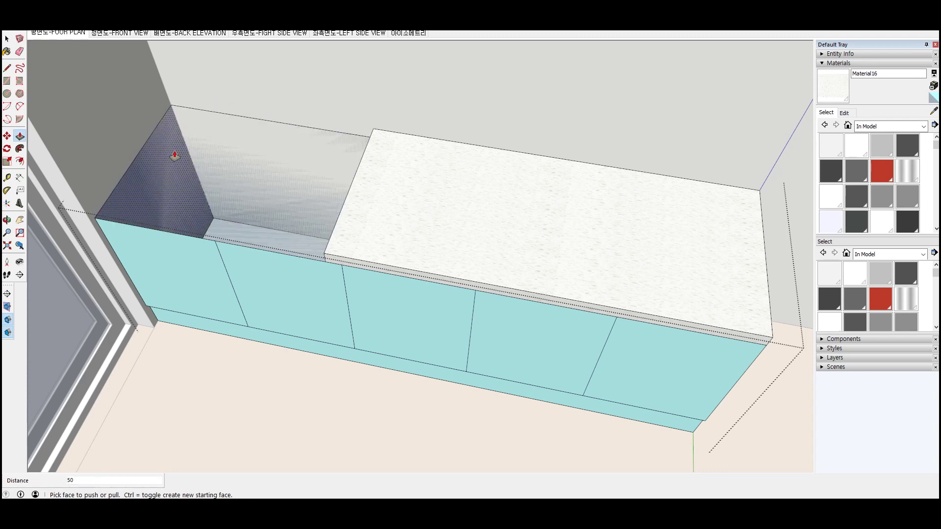
# Close the recess with a 650 line and push/pull the lowered left step to height
pyautogui.press('l')
pyautogui.click(171, 105)
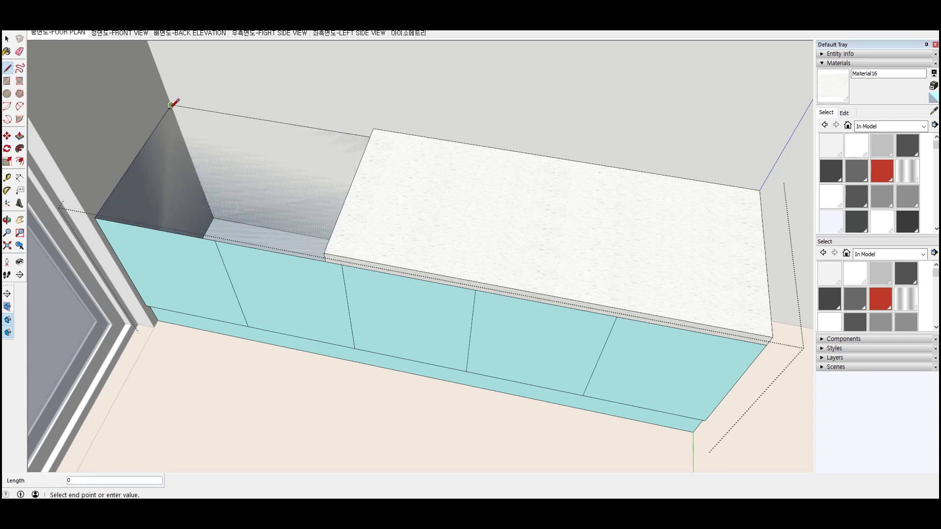
pyautogui.click(98, 218)
pyautogui.press('space')
pyautogui.click(288, 177)
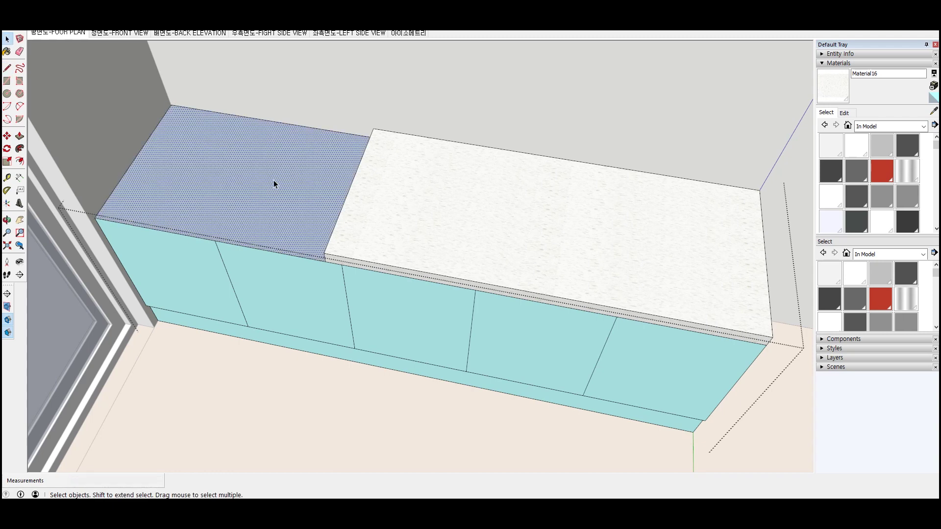
pyautogui.press('p')
pyautogui.moveTo(272, 185); pyautogui.dragTo(269, 210)
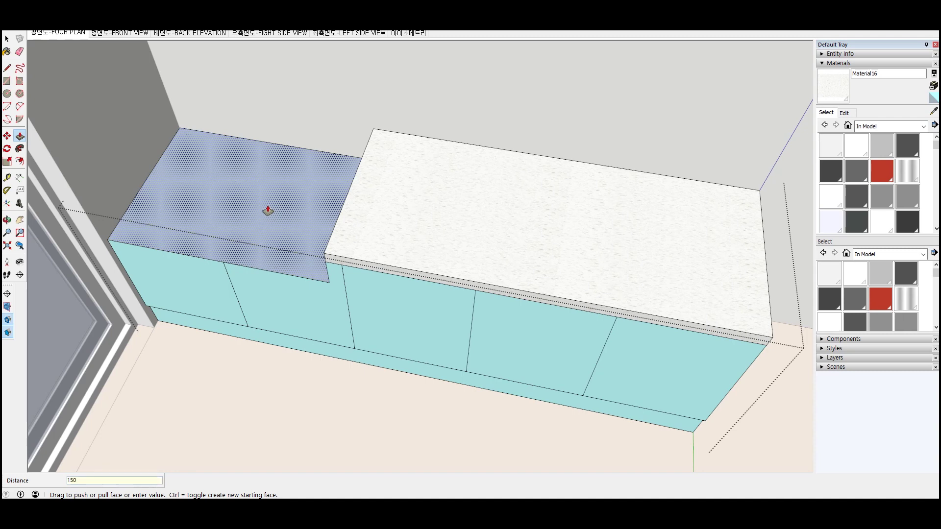
pyautogui.click(268, 210)
# Paint the lowered step's top with the white marble stone material
pyautogui.press('space')
pyautogui.press('b')
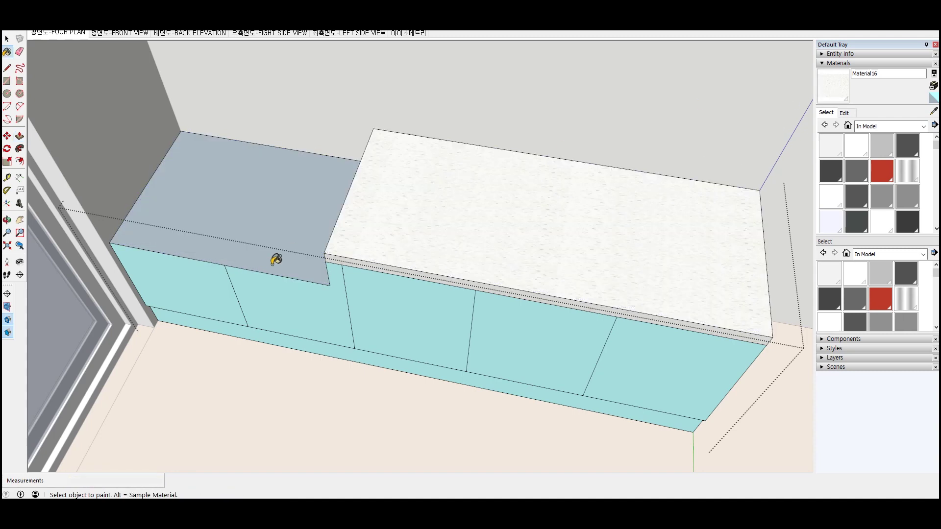
pyautogui.click(246, 229)
pyautogui.press('space')
# Inspect the stepped countertop, then exit the group editing and select the whole cabinet
pyautogui.moveTo(262, 281)
pyautogui.mouseDown(button='middle')
pyautogui.moveTo(248, 284)
pyautogui.moveTo(407, 189)
pyautogui.moveTo(257, 237)
pyautogui.mouseUp(button='middle')
pyautogui.scroll(3, 291, 255)
pyautogui.scroll(1, 289, 255)
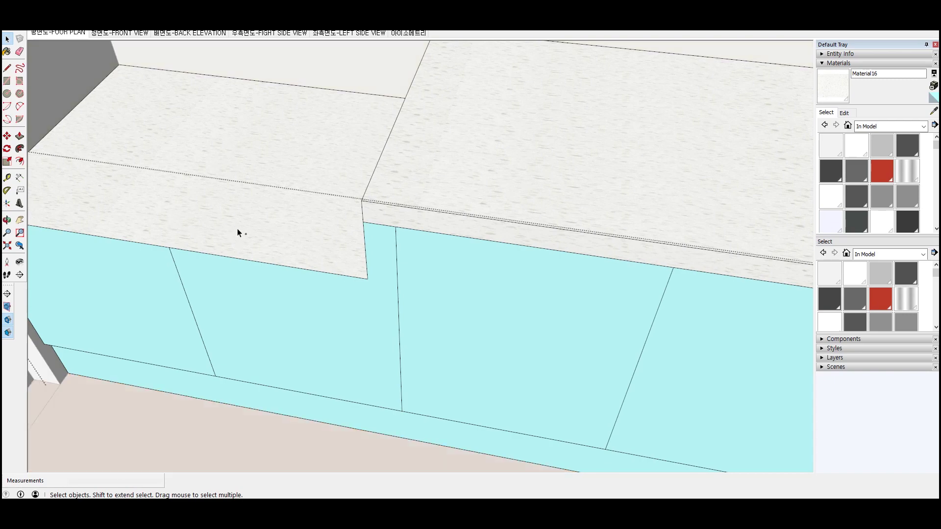
pyautogui.click(252, 342)
pyautogui.scroll(-3, 475, 293)
pyautogui.scroll(-2, 393, 264)
pyautogui.press('Escape')
pyautogui.click(401, 281)
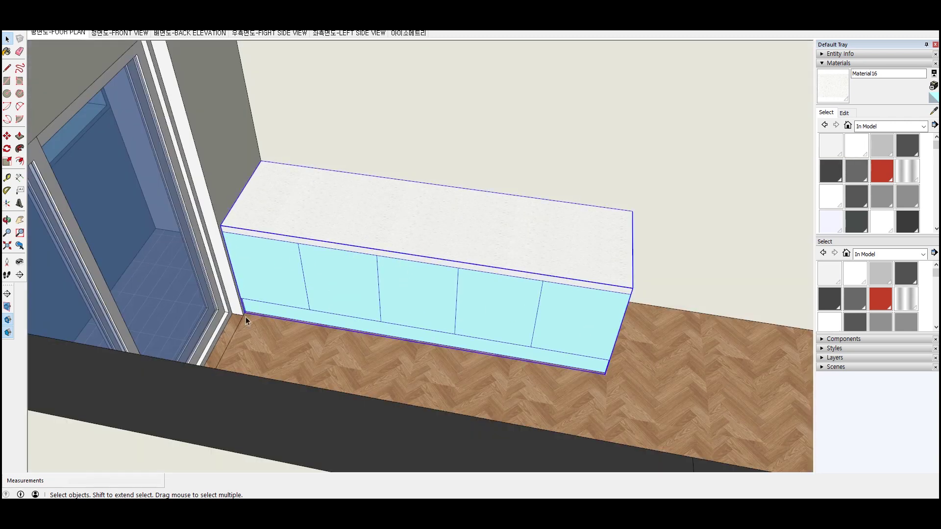
# Inside the cabinet group, paint all five doors and the plinth strip red
pyautogui.doubleClick(299, 294)
pyautogui.click(293, 292)
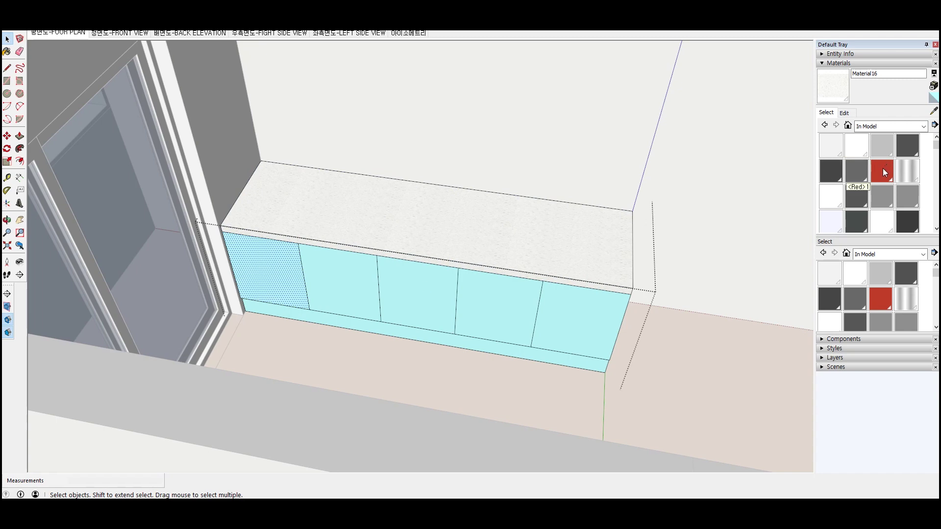
pyautogui.click(883, 169)
pyautogui.click(287, 292)
pyautogui.click(354, 293)
pyautogui.click(402, 304)
pyautogui.click(487, 307)
pyautogui.click(579, 319)
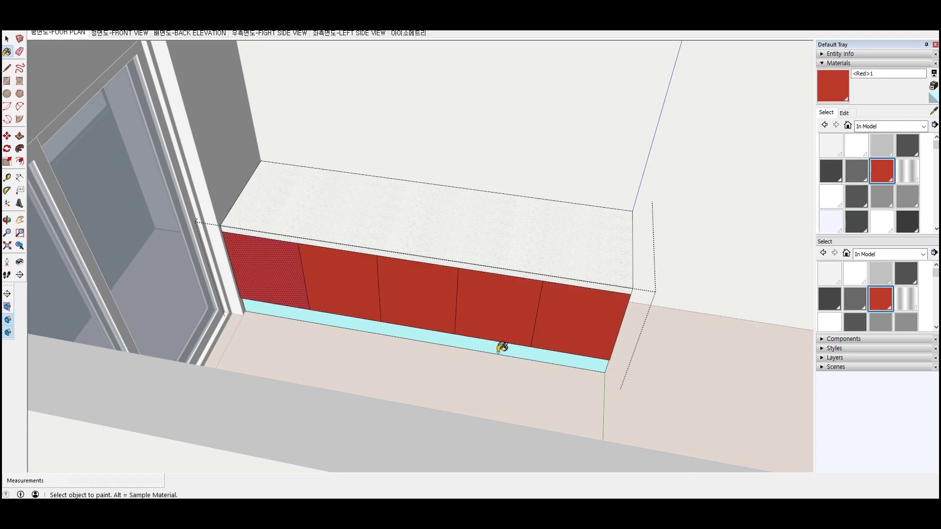
pyautogui.click(489, 344)
pyautogui.press('space')
# Exit the group, orbit the red cabinet, and start a rectangle at the countertop's back corner
pyautogui.click(733, 314)
pyautogui.press('o')
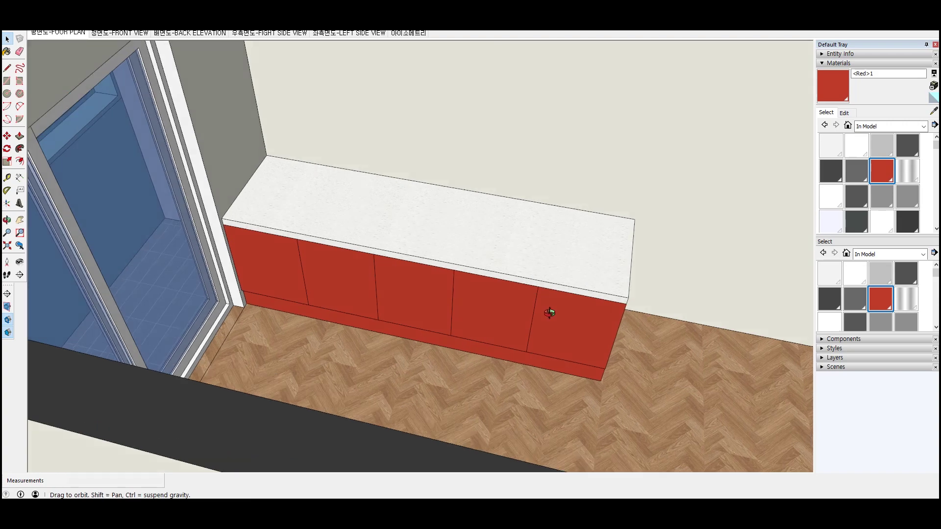
pyautogui.moveTo(571, 311)
pyautogui.mouseDown()
pyautogui.moveTo(378, 254)
pyautogui.moveTo(386, 271)
pyautogui.mouseUp()
pyautogui.press('space')
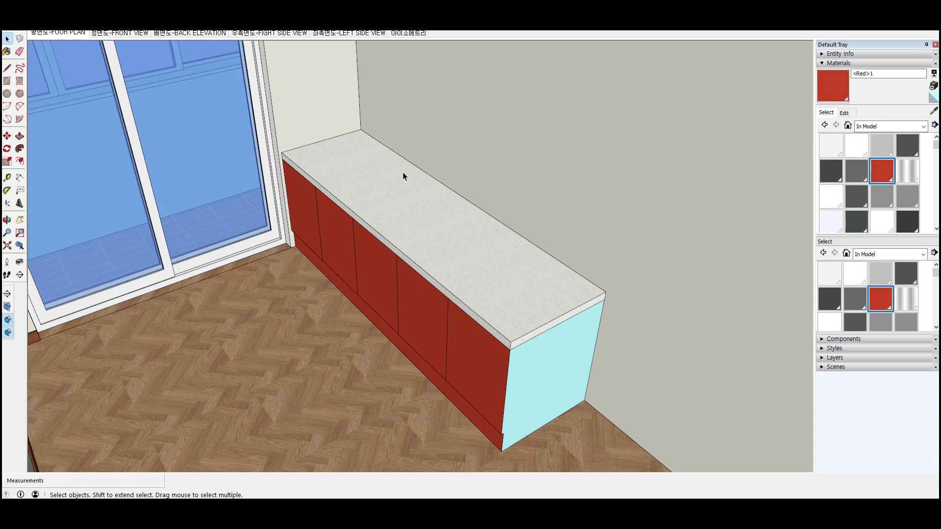
pyautogui.scroll(-5, 304, 352)
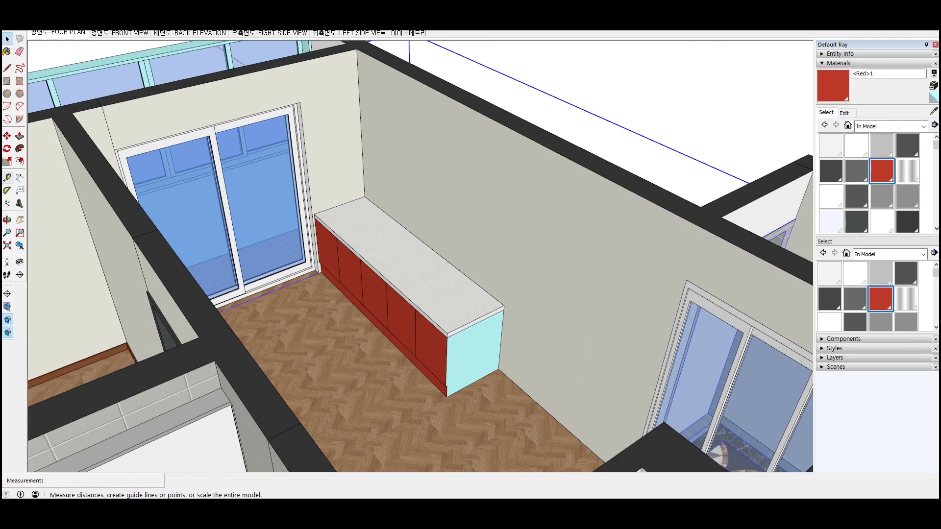
pyautogui.click(7, 81)
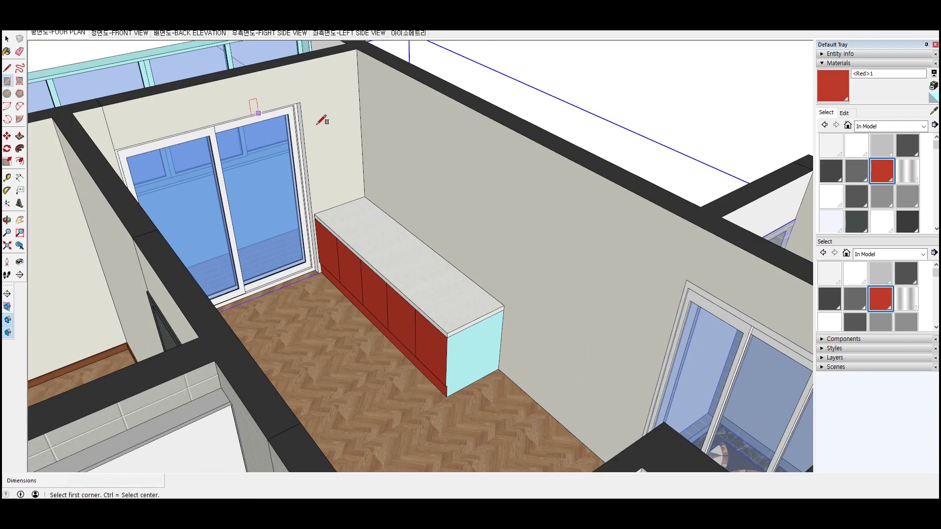
pyautogui.click(364, 197)
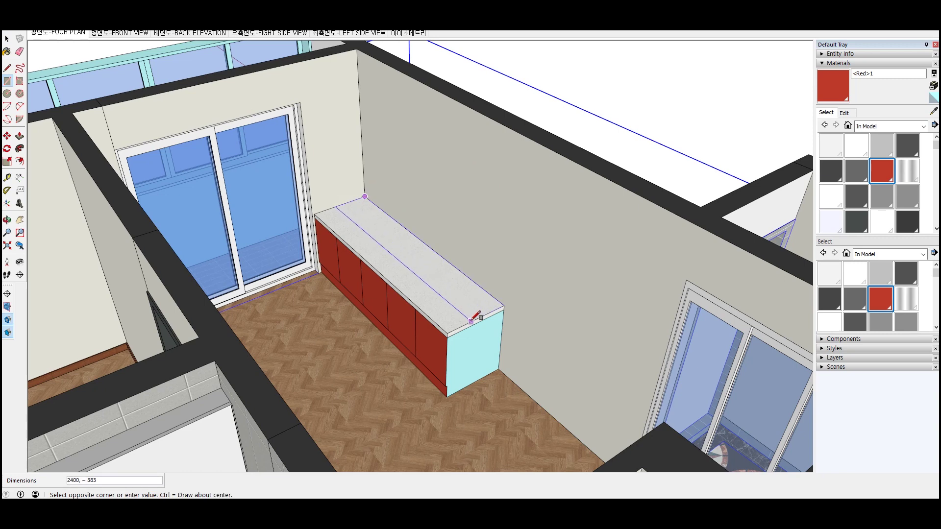
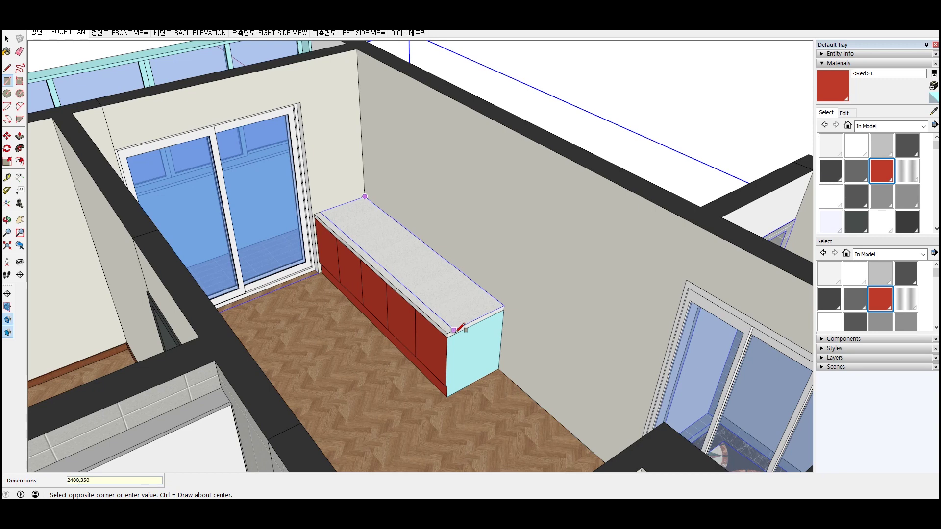
# Draw the cabinet footprint rectangle on the countertop and make it a group
pyautogui.click(454, 330)
pyautogui.press('space')
pyautogui.click(479, 300)
pyautogui.rightClick(478, 299)
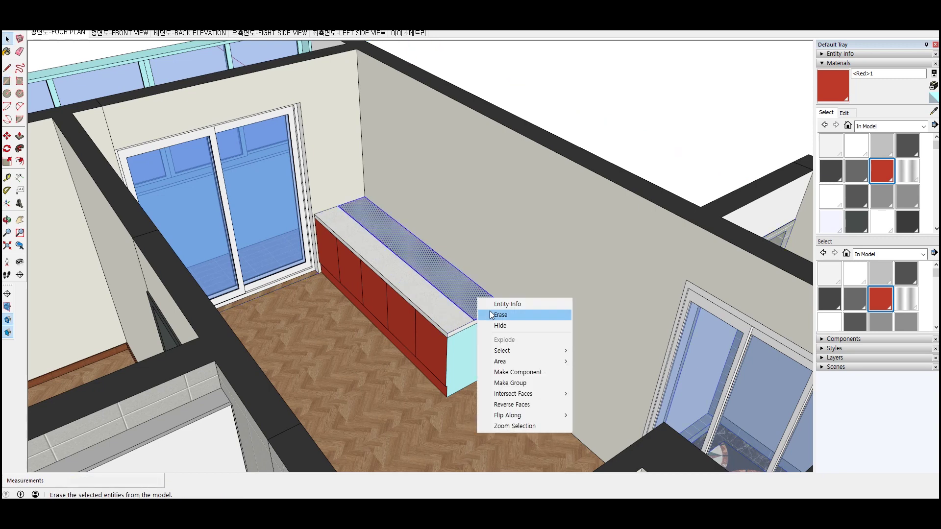
pyautogui.click(510, 382)
pyautogui.doubleClick(469, 299)
# Extrude the grouped footprint into a cabinet box about 800 tall
pyautogui.press('p')
pyautogui.click(469, 299)
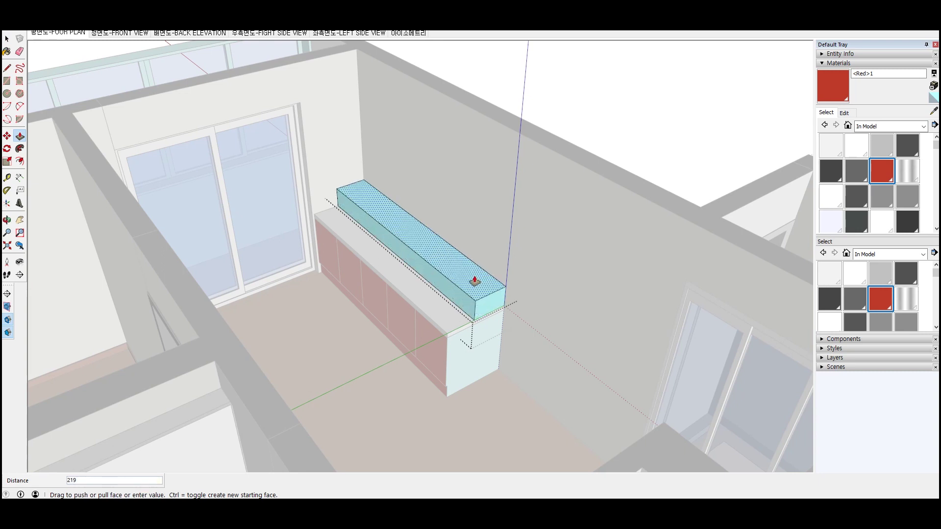
pyautogui.write('0')
pyautogui.press('Return')
pyautogui.press('space')
# Copy the front edge across the box with /5 to split it into five equal doors
pyautogui.press('m')
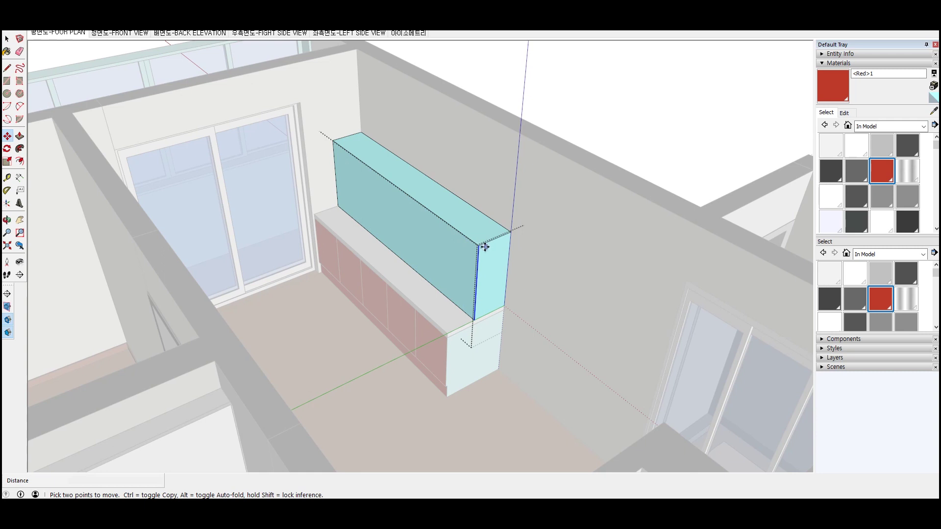
pyautogui.press('ctrl')
pyautogui.click(479, 245)
pyautogui.click(334, 143)
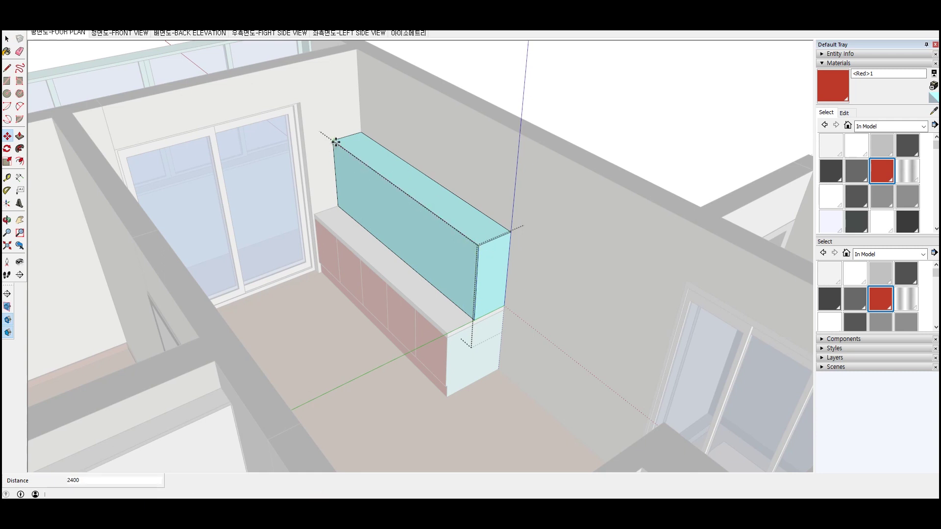
pyautogui.write('/5')
pyautogui.press('Return')
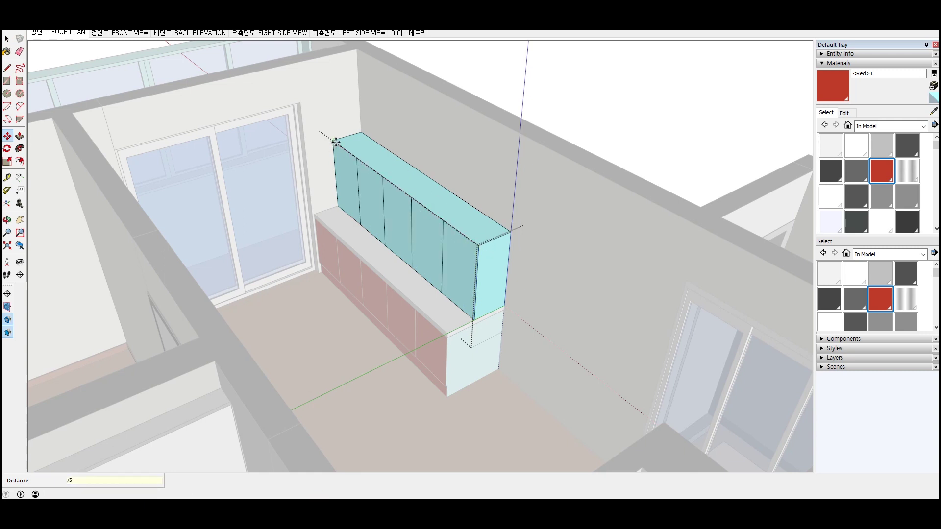
pyautogui.press('space')
# Raise the finished cabinet box 600 above the countertop
pyautogui.click(457, 164)
pyautogui.click(450, 233)
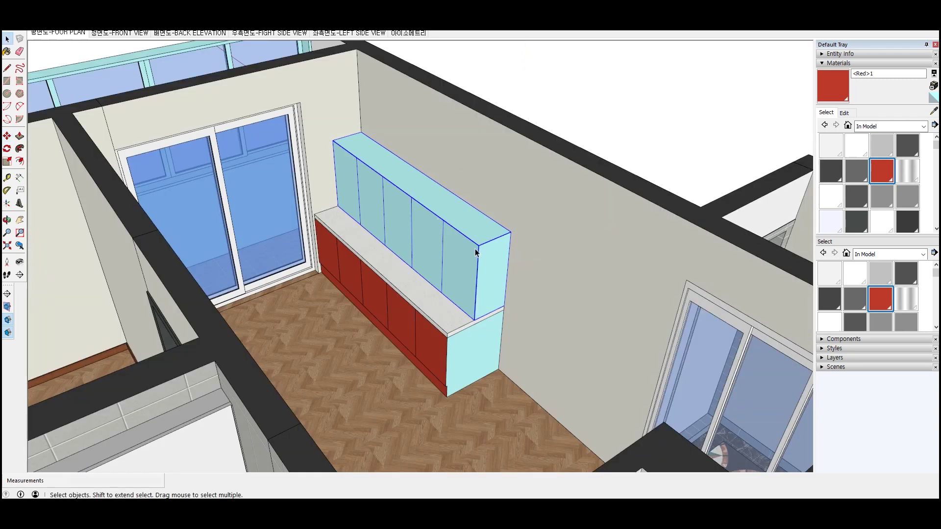
pyautogui.press('m')
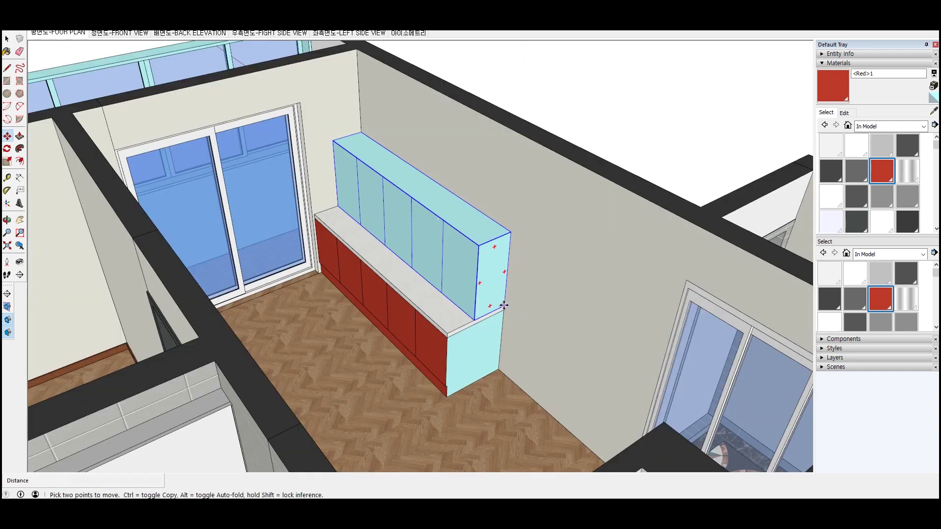
pyautogui.click(504, 305)
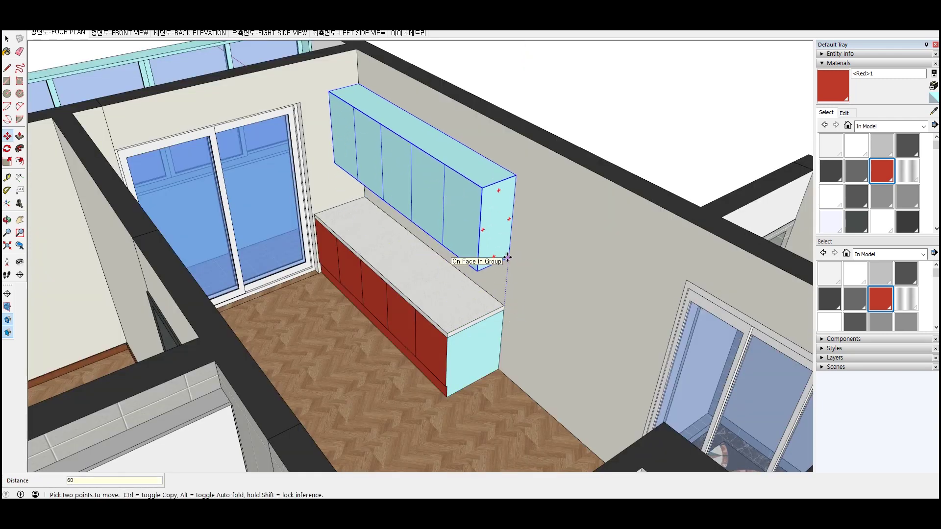
pyautogui.write('0')
pyautogui.press('Return')
pyautogui.press('space')
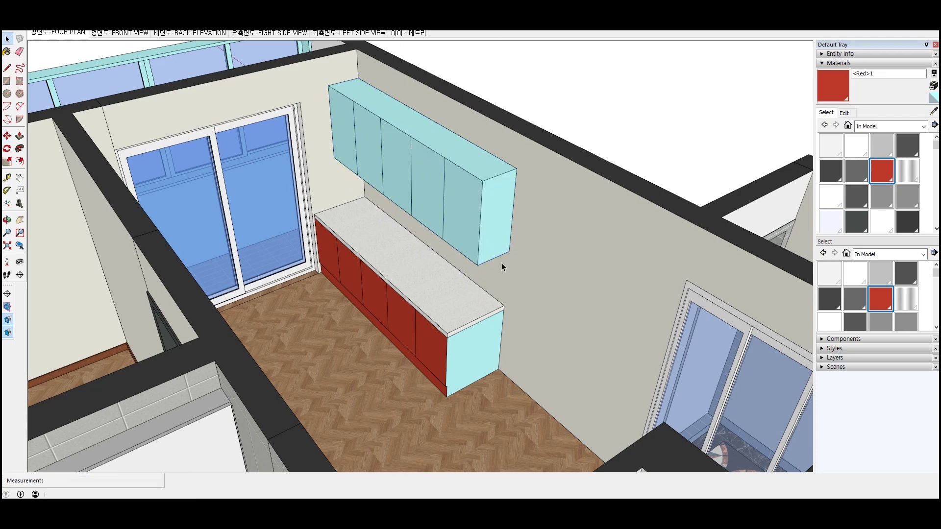
pyautogui.moveTo(501, 263); pyautogui.dragTo(479, 282, button='middle')
# Turn on X-ray and draw the backsplash rectangle on the back wall behind the counter
pyautogui.hotkey('alt', 'x')
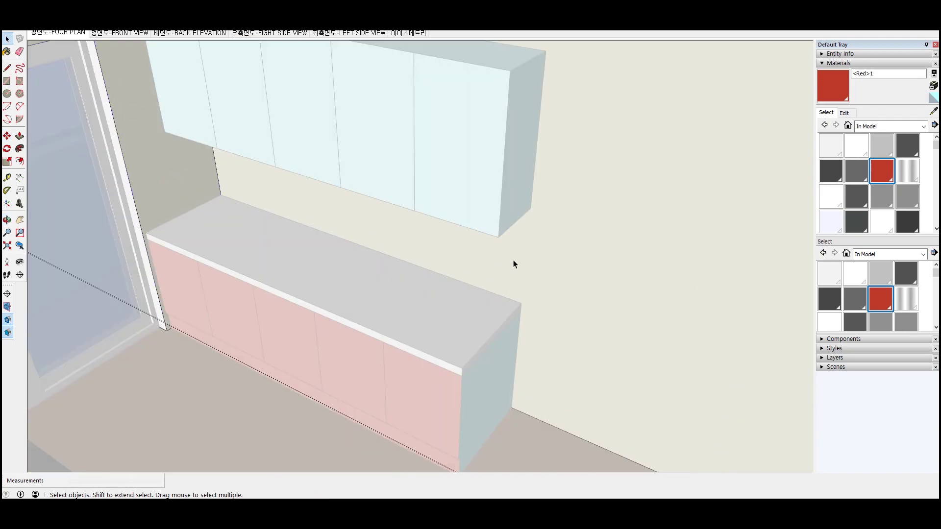
pyautogui.click(513, 259)
pyautogui.click(7, 81)
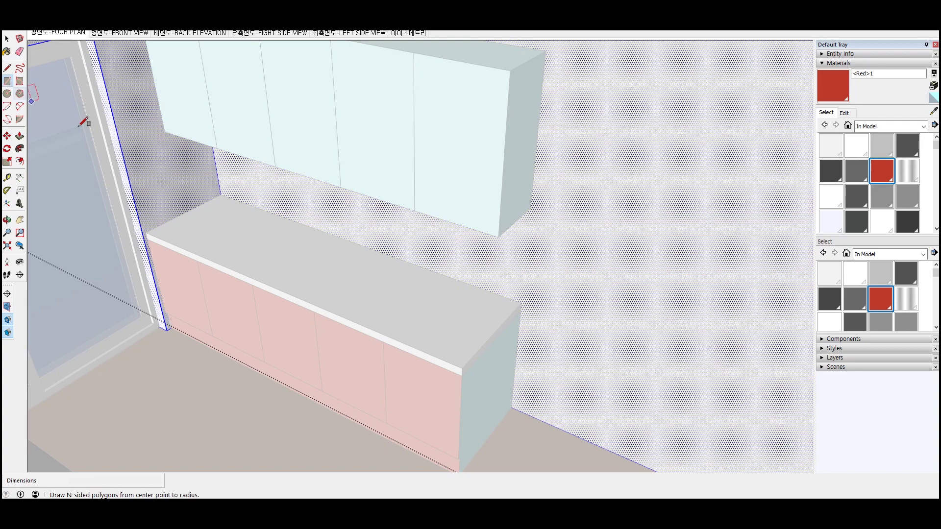
pyautogui.moveTo(373, 245); pyautogui.dragTo(448, 254, button='middle')
pyautogui.scroll(2, 447, 254)
pyautogui.click(465, 184)
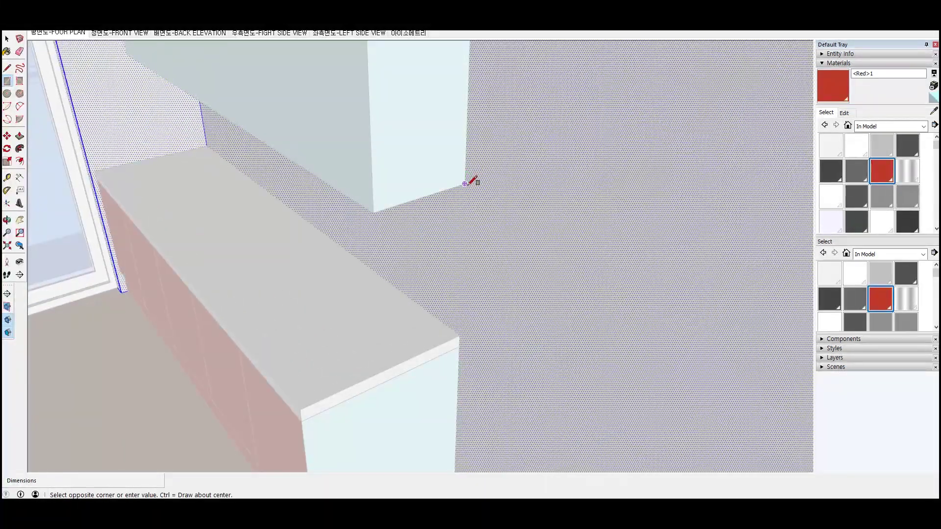
pyautogui.click(207, 146)
# Draw the side-wall backsplash rectangle and move its edge 324 to the matching wall point
pyautogui.click(206, 146)
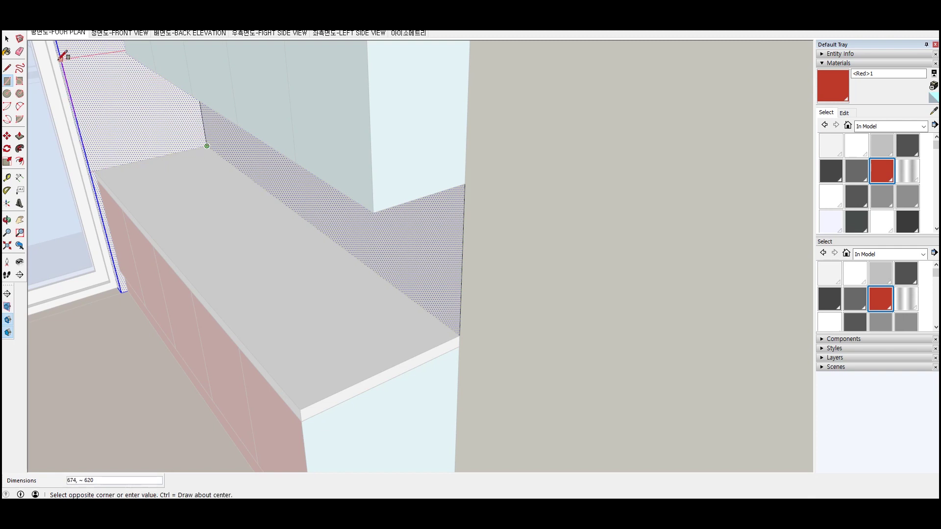
pyautogui.click(127, 54)
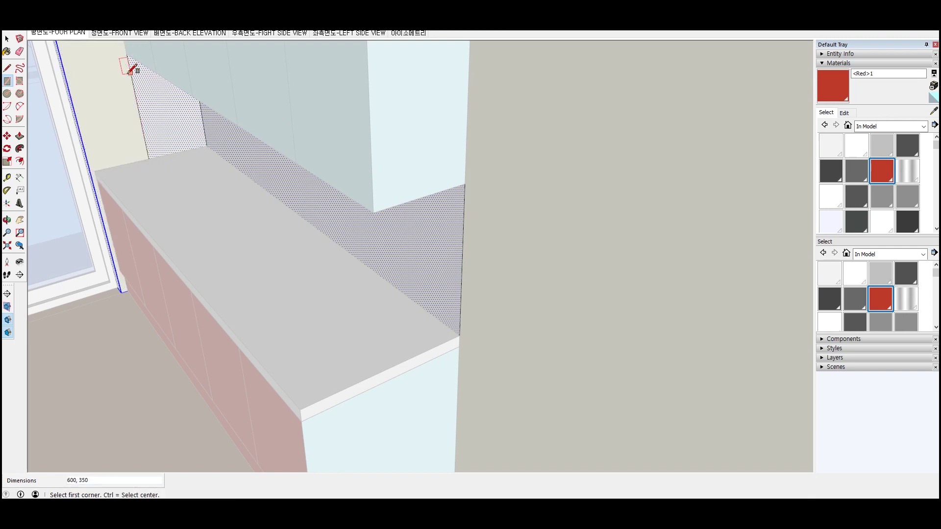
pyautogui.press('space')
pyautogui.press('m')
pyautogui.click(133, 99)
pyautogui.click(75, 113)
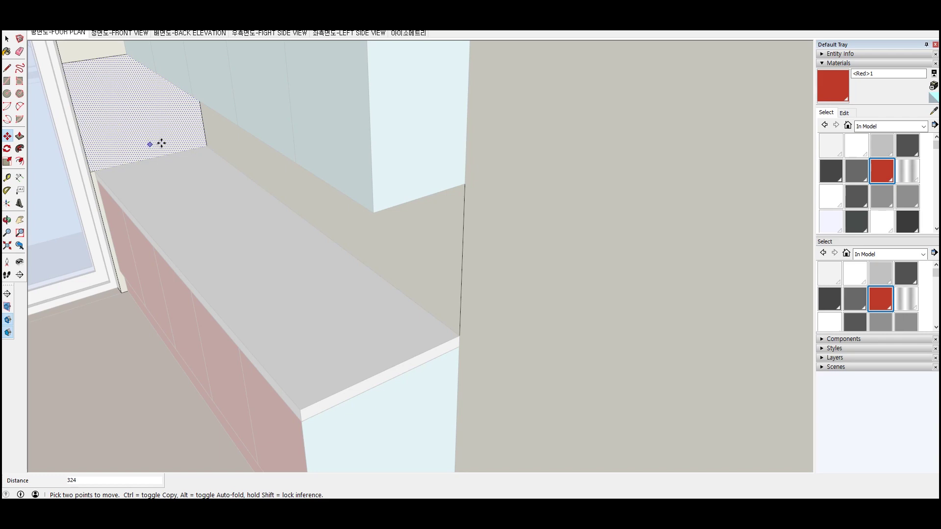
pyautogui.click(935, 87)
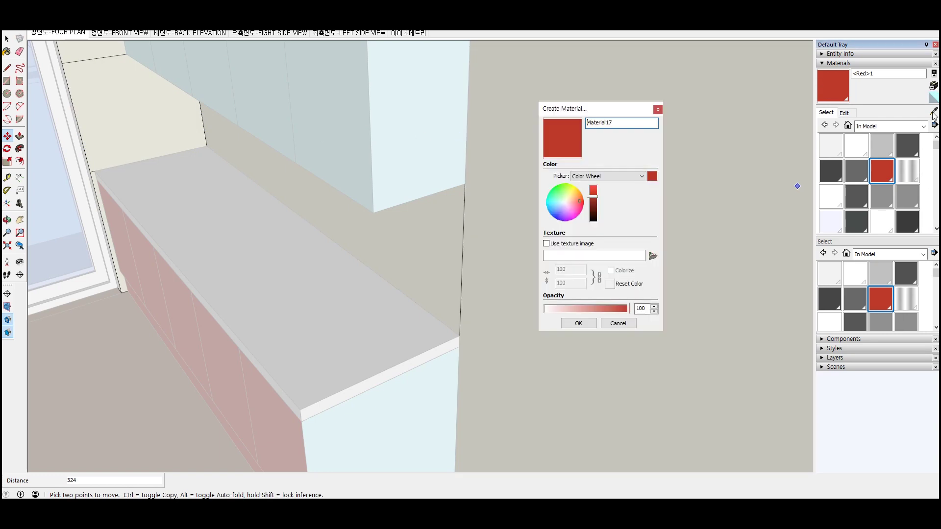
# Browse for a texture image from the 01.map folder into 타일 > 실내
pyautogui.click(653, 257)
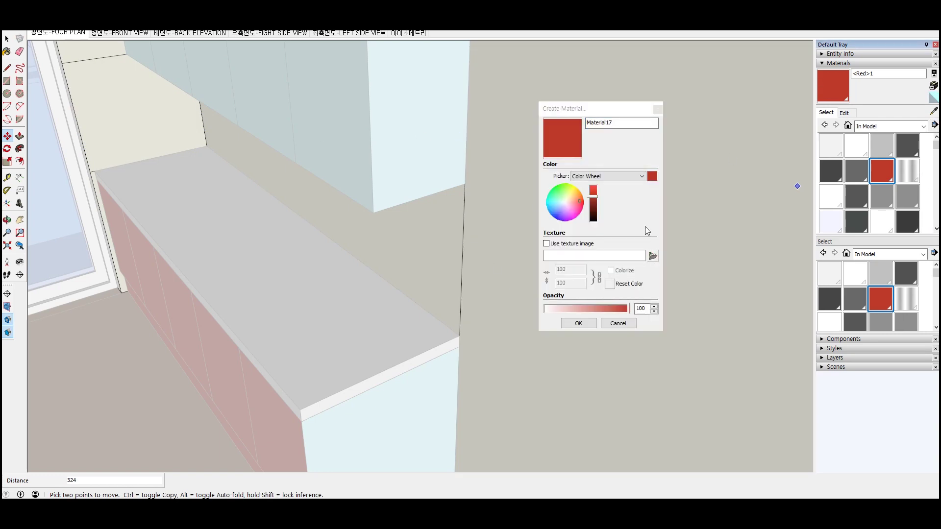
pyautogui.click(601, 118)
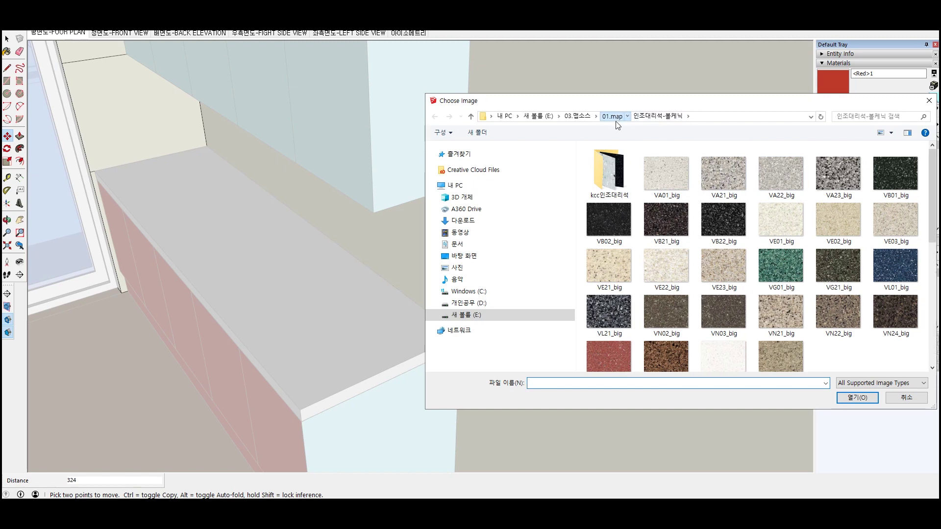
pyautogui.scroll(-6, 602, 325)
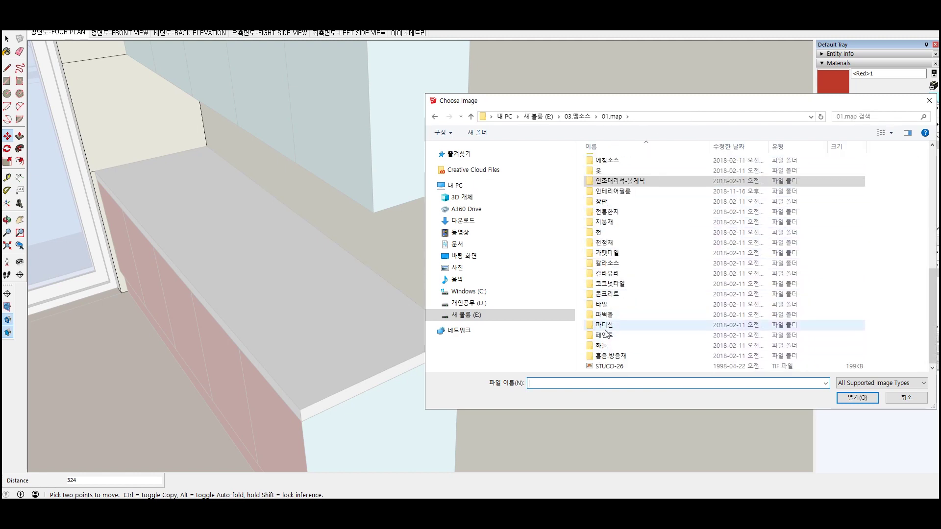
pyautogui.click(604, 308)
pyautogui.doubleClick(604, 309)
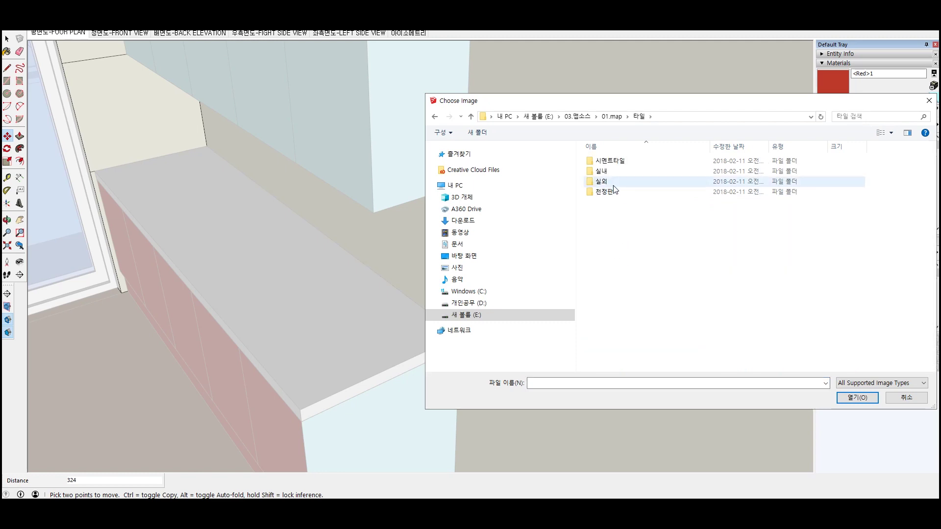
pyautogui.click(601, 174)
pyautogui.doubleClick(604, 176)
# Load 150X75.jpg from the 뮤즈타일 folder as the texture and confirm the new material
pyautogui.scroll(-3, 736, 275)
pyautogui.scroll(3, 664, 264)
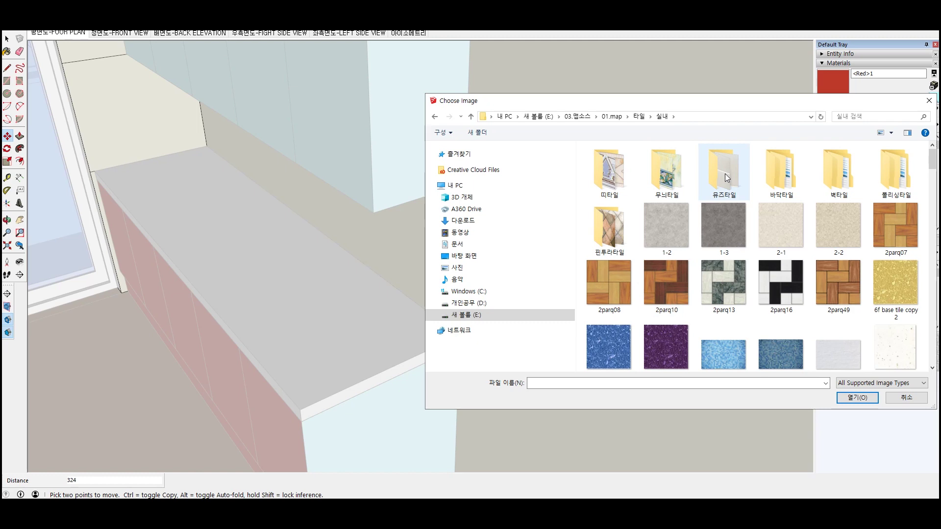
pyautogui.doubleClick(725, 174)
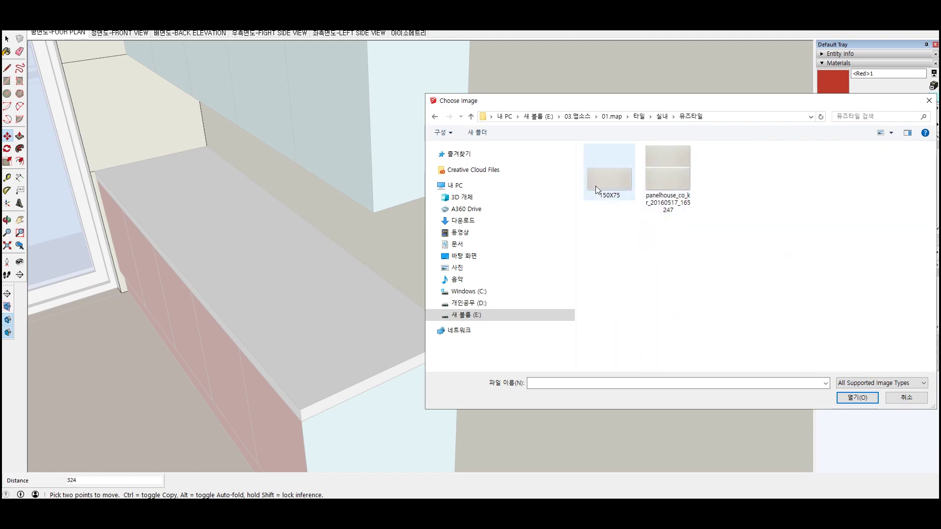
pyautogui.click(628, 183)
pyautogui.click(858, 397)
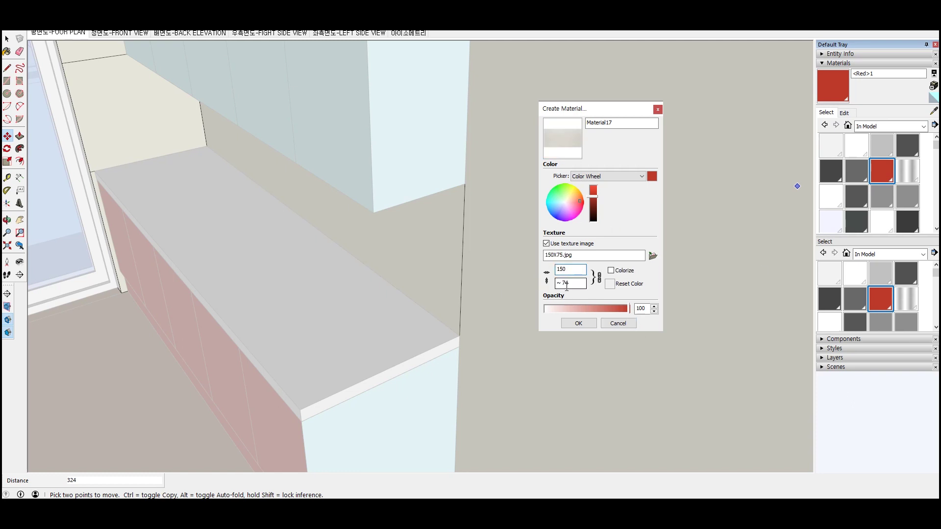
pyautogui.click(577, 324)
# Paint the 150X75 tile material onto both backsplash faces
pyautogui.press('b')
pyautogui.click(302, 207)
pyautogui.click(127, 114)
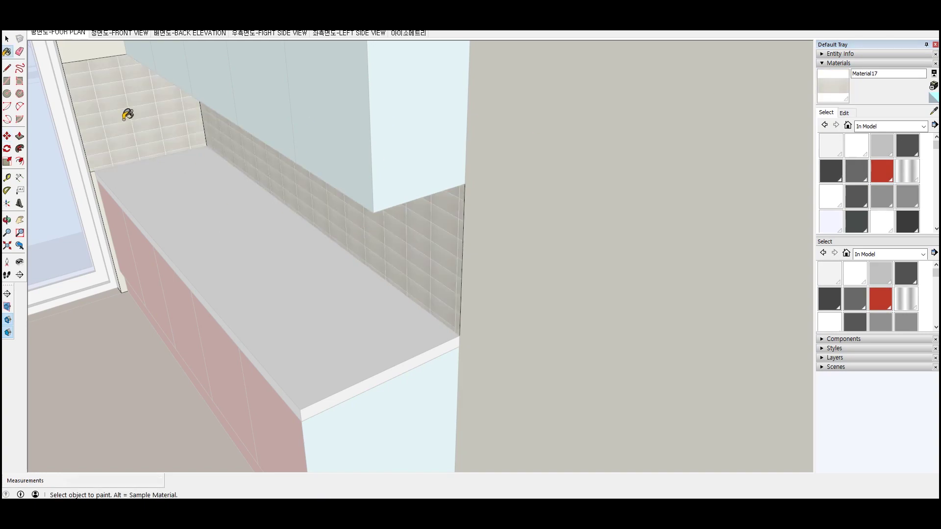
pyautogui.press('space')
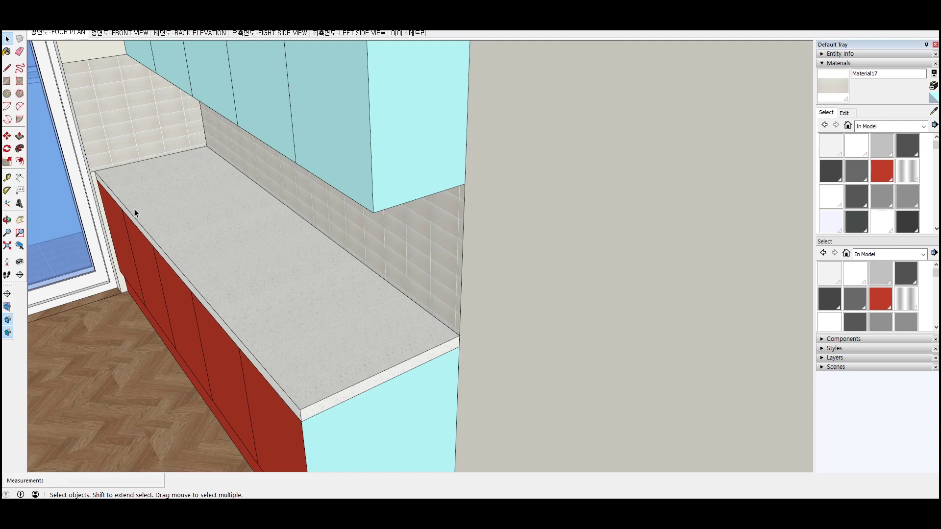
pyautogui.scroll(-3, 134, 209)
pyautogui.moveTo(261, 162); pyautogui.dragTo(214, 211, button='middle')
pyautogui.scroll(-1, 339, 237)
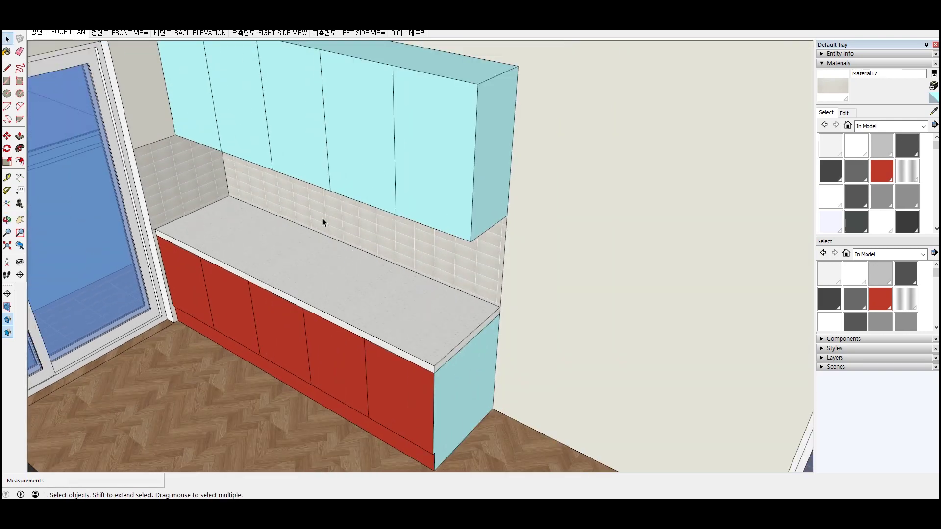
pyautogui.scroll(3, 339, 236)
# Inside the wall group, draw an 1100 line from the backsplash corner
pyautogui.press('b')
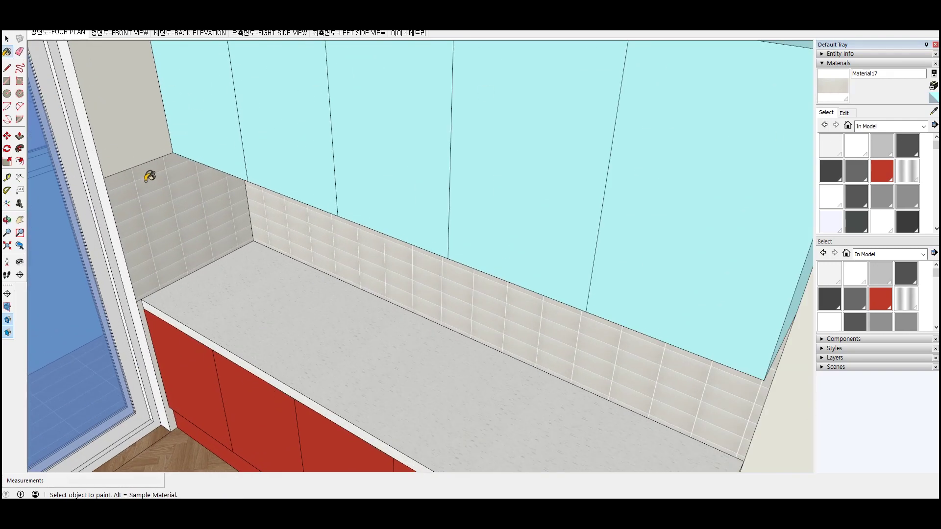
pyautogui.scroll(-4, 137, 168)
pyautogui.scroll(3, 156, 132)
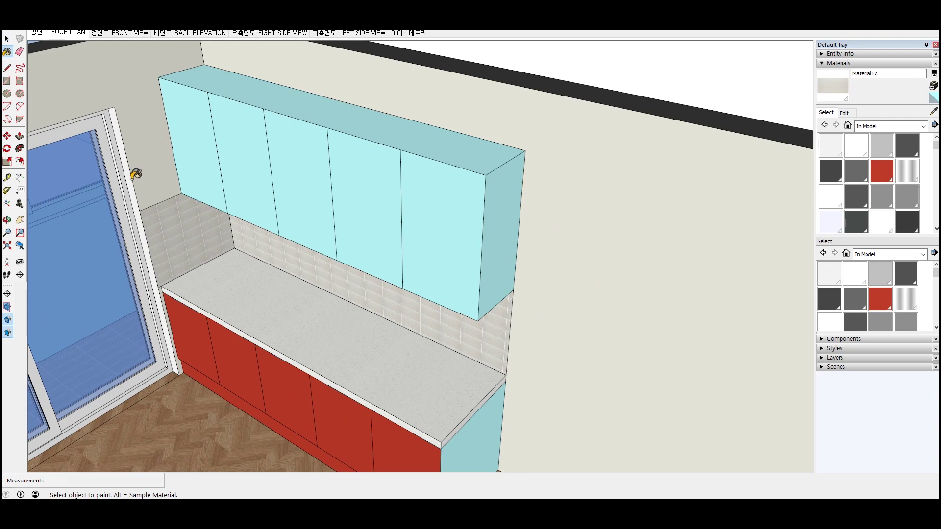
pyautogui.press('l')
pyautogui.press('space')
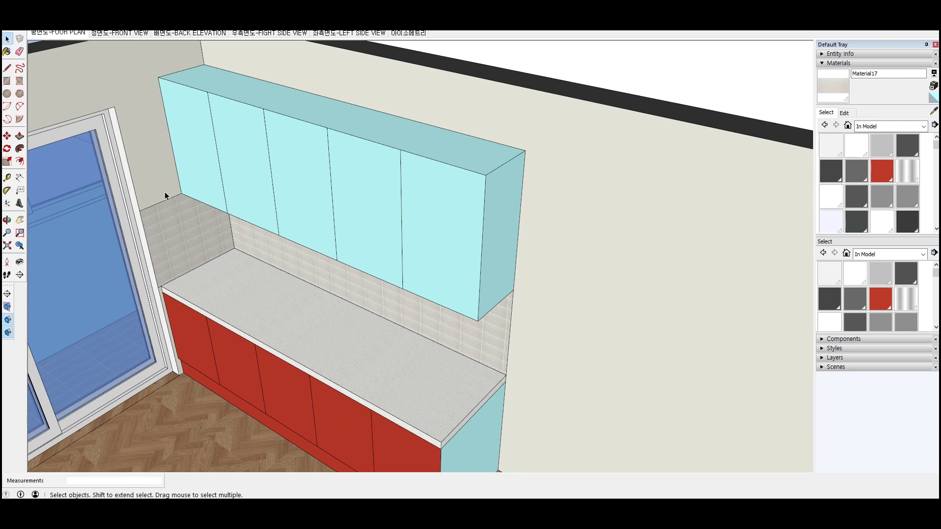
pyautogui.doubleClick(164, 193)
pyautogui.click(168, 210)
pyautogui.press('l')
pyautogui.click(181, 194)
pyautogui.scroll(-2, 156, 100)
pyautogui.scroll(-1, 155, 102)
pyautogui.write('1100')
pyautogui.press('Return')
# Draw a 400 vertical line and tile the small wall face left of the upper cabinet
pyautogui.click(126, 105)
pyautogui.write('400')
pyautogui.press('Return')
pyautogui.press('space')
pyautogui.click(156, 72)
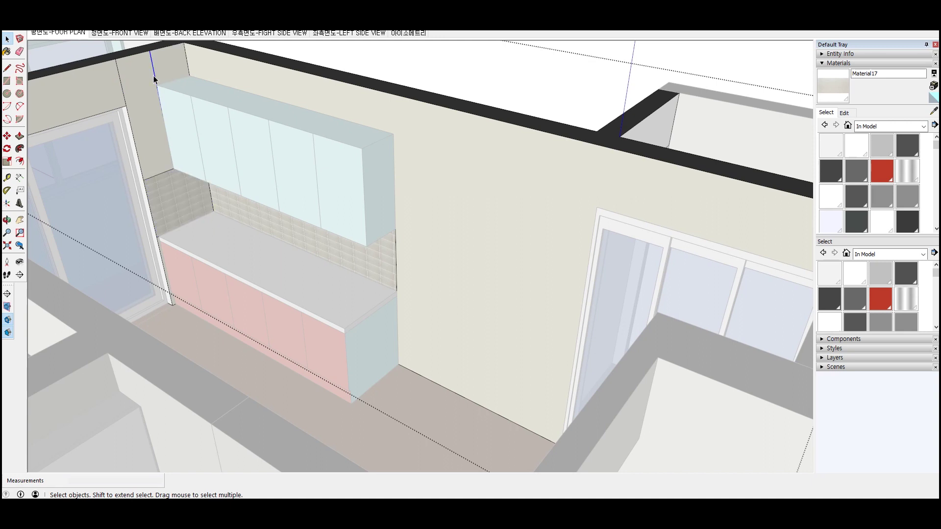
pyautogui.click(842, 93)
pyautogui.click(160, 156)
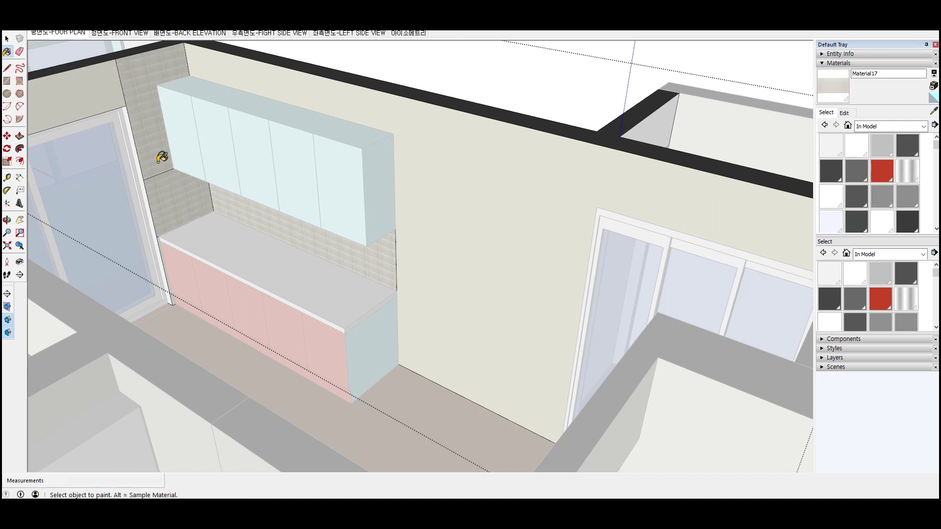
pyautogui.press('space')
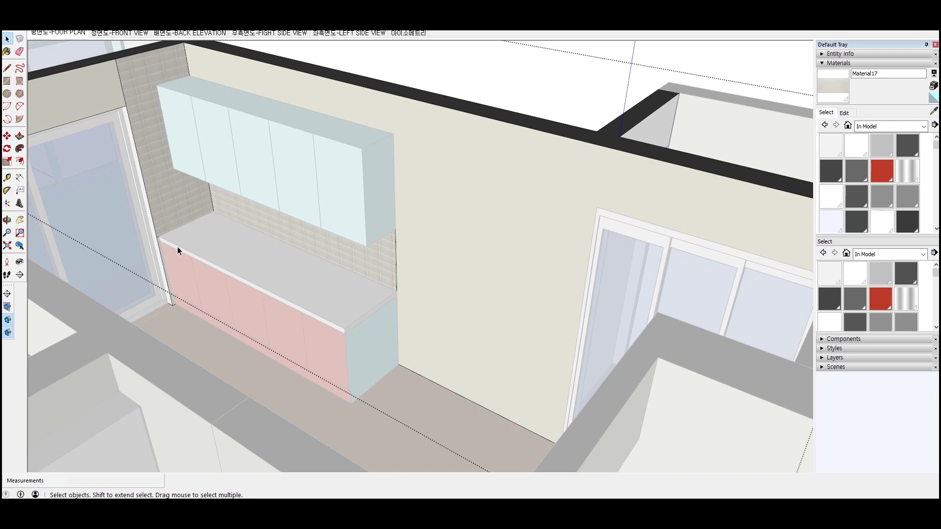
# Paint the upper cabinets and the counter's end panel with 0128_White
pyautogui.press('Escape')
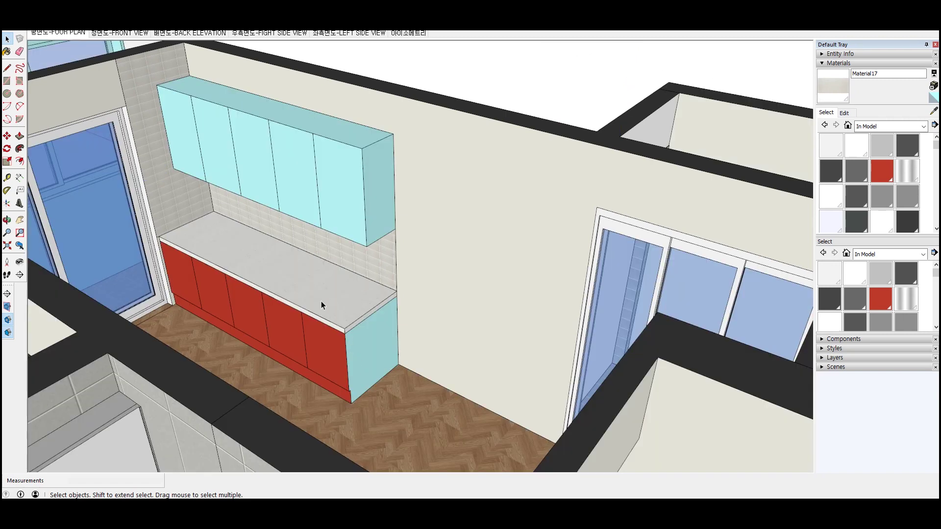
pyautogui.scroll(2, 164, 198)
pyautogui.scroll(2, 163, 198)
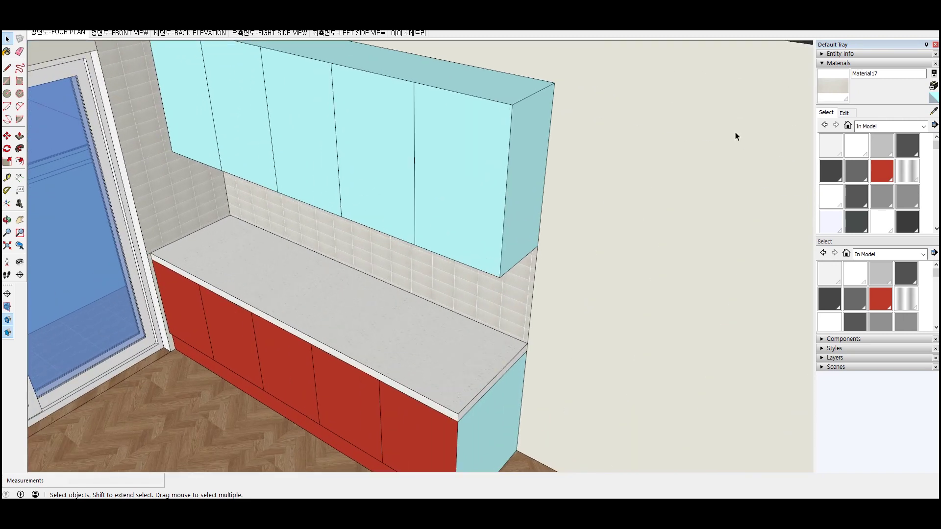
pyautogui.click(856, 145)
pyautogui.click(451, 169)
pyautogui.click(499, 434)
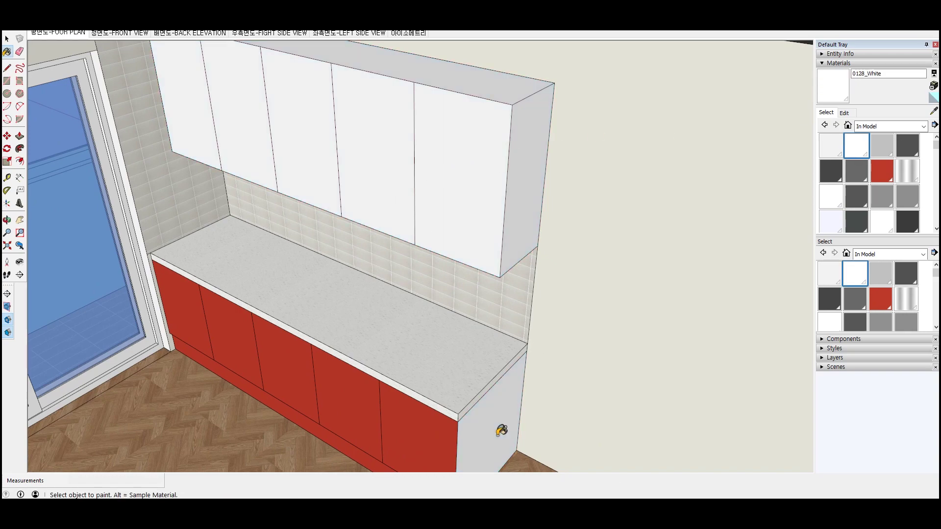
pyautogui.moveTo(488, 288)
pyautogui.mouseDown(button='middle')
pyautogui.moveTo(237, 396)
pyautogui.moveTo(194, 285)
pyautogui.moveTo(279, 286)
pyautogui.moveTo(326, 269)
pyautogui.moveTo(334, 305)
pyautogui.moveTo(270, 212)
pyautogui.mouseUp(button='middle')
pyautogui.scroll(-5, 333, 305)
pyautogui.scroll(5, 270, 212)
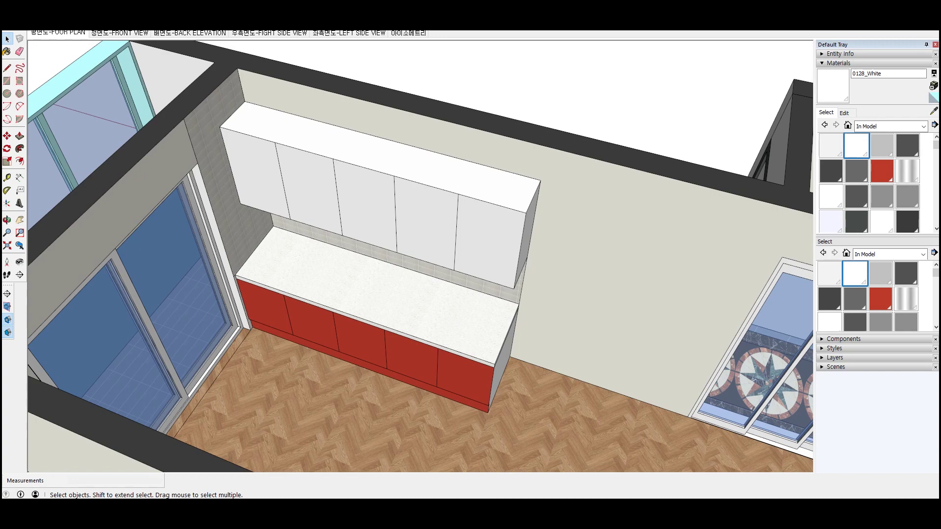
pyautogui.scroll(-3, 265, 251)
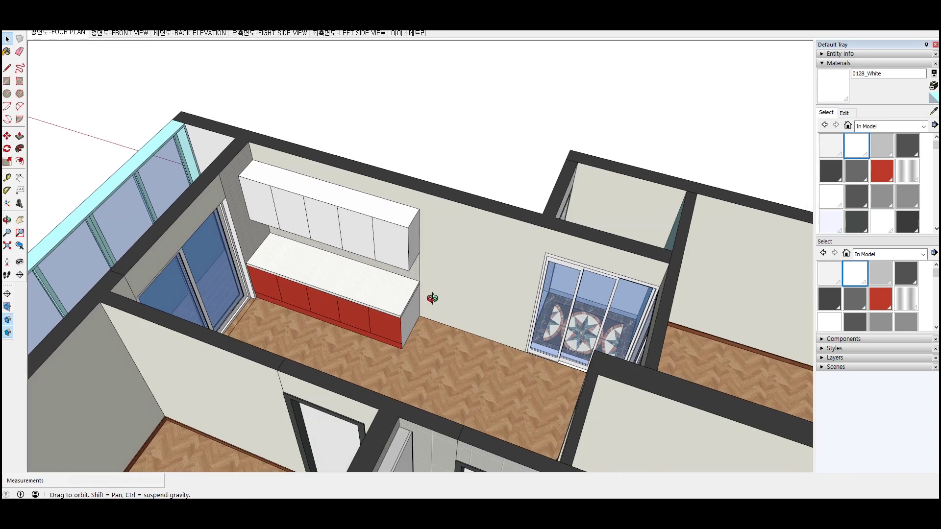
pyautogui.moveTo(437, 296); pyautogui.dragTo(246, 250, button='middle')
pyautogui.moveTo(279, 296)
pyautogui.mouseDown(button='middle')
pyautogui.moveTo(404, 344)
pyautogui.moveTo(313, 327)
pyautogui.mouseUp(button='middle')
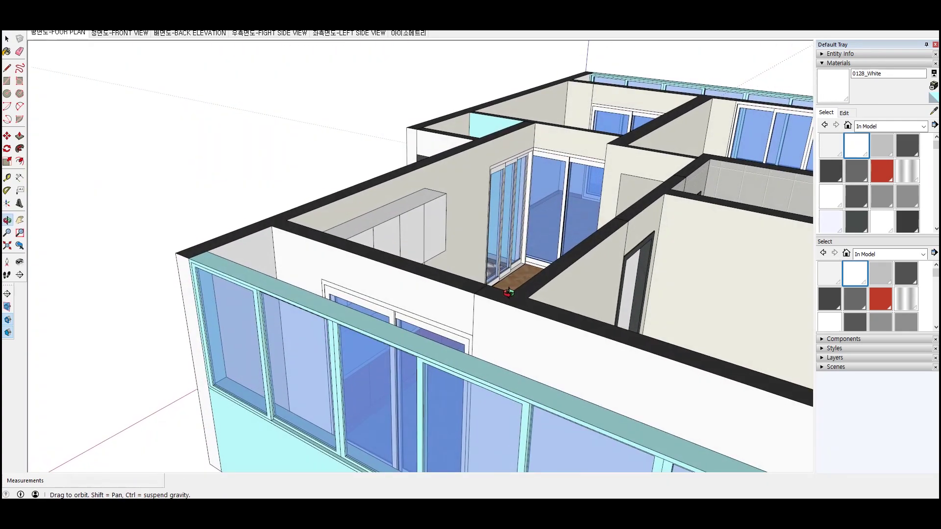
pyautogui.scroll(-3, 313, 327)
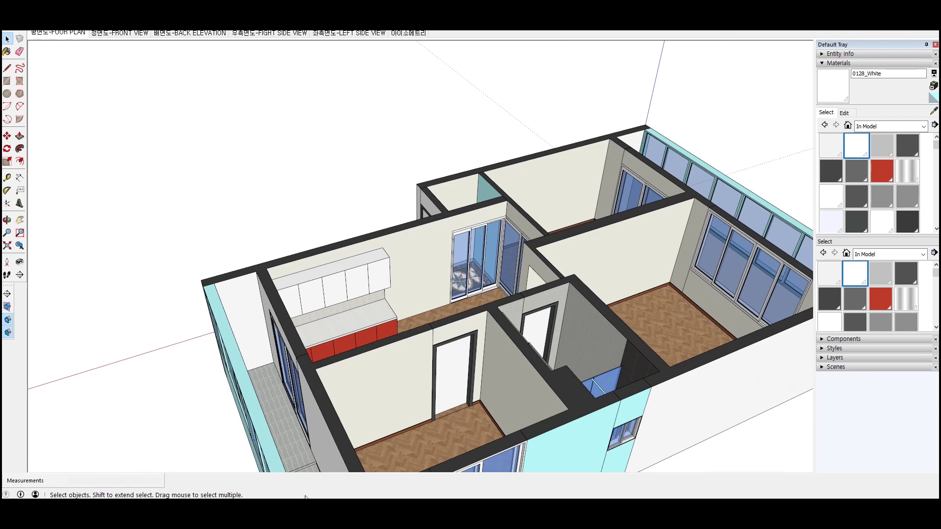
pyautogui.scroll(3, 289, 456)
pyautogui.scroll(3, 290, 437)
pyautogui.scroll(3, 290, 437)
pyautogui.moveTo(295, 430)
pyautogui.mouseDown(button='middle')
pyautogui.moveTo(281, 374)
pyautogui.moveTo(309, 378)
pyautogui.moveTo(690, 242)
pyautogui.mouseUp(button='middle')
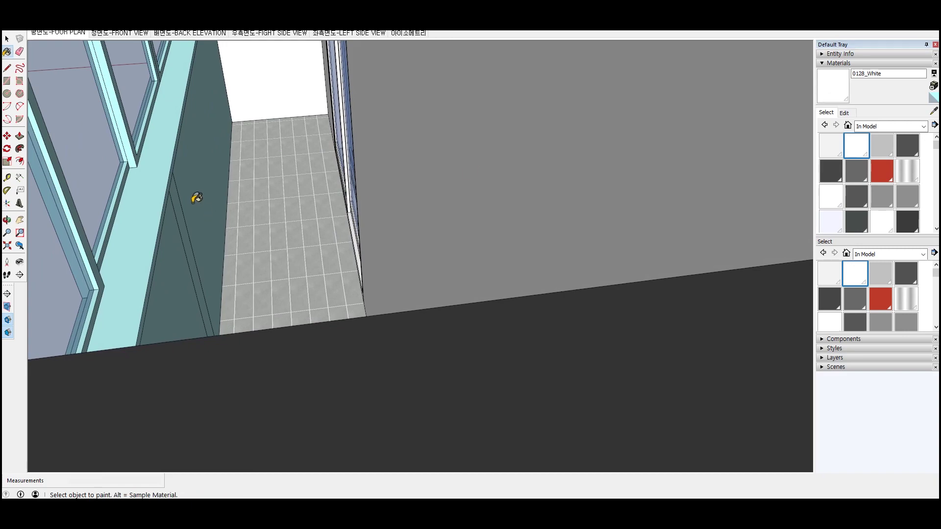
pyautogui.moveTo(178, 227)
pyautogui.mouseDown(button='middle')
pyautogui.moveTo(220, 295)
pyautogui.moveTo(499, 341)
pyautogui.moveTo(515, 326)
pyautogui.moveTo(710, 330)
pyautogui.moveTo(309, 336)
pyautogui.mouseUp(button='middle')
pyautogui.scroll(-2, 485, 310)
pyautogui.scroll(2, 484, 310)
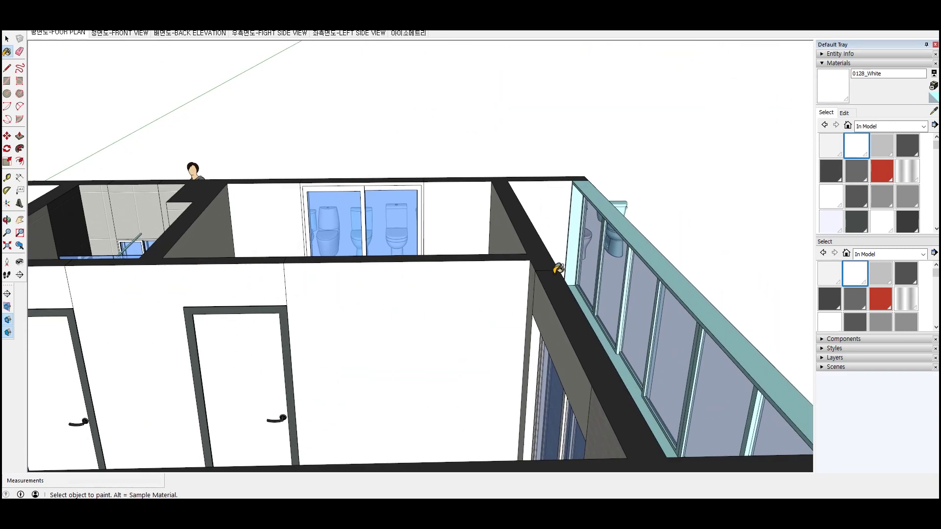
pyautogui.scroll(2, 557, 269)
pyautogui.scroll(2, 563, 319)
pyautogui.scroll(1, 613, 311)
pyautogui.scroll(-2, 546, 248)
pyautogui.moveTo(546, 248)
pyautogui.mouseDown(button='middle')
pyautogui.moveTo(546, 227)
pyautogui.moveTo(388, 238)
pyautogui.moveTo(599, 246)
pyautogui.mouseUp(button='middle')
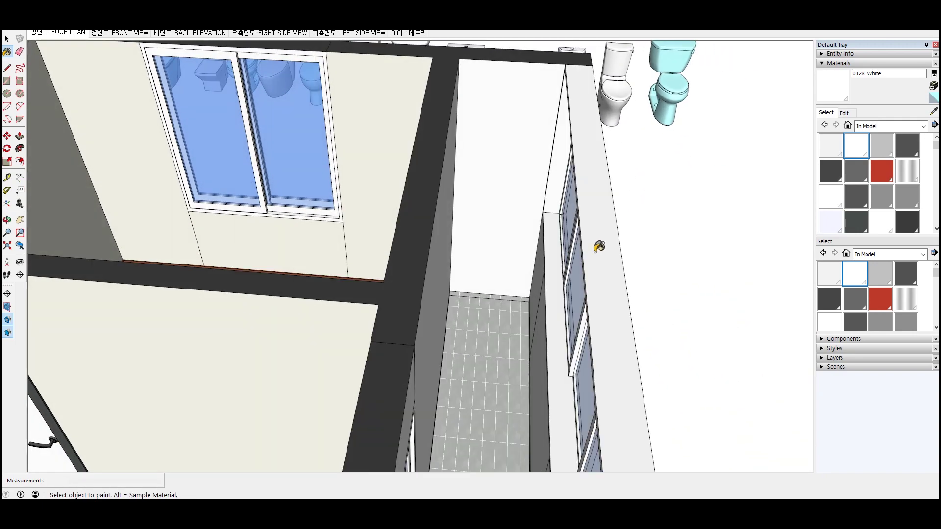
pyautogui.scroll(-2, 598, 246)
pyautogui.scroll(-2, 657, 248)
pyautogui.moveTo(504, 275); pyautogui.dragTo(264, 332, button='middle')
pyautogui.scroll(2, 265, 332)
pyautogui.scroll(2, 147, 259)
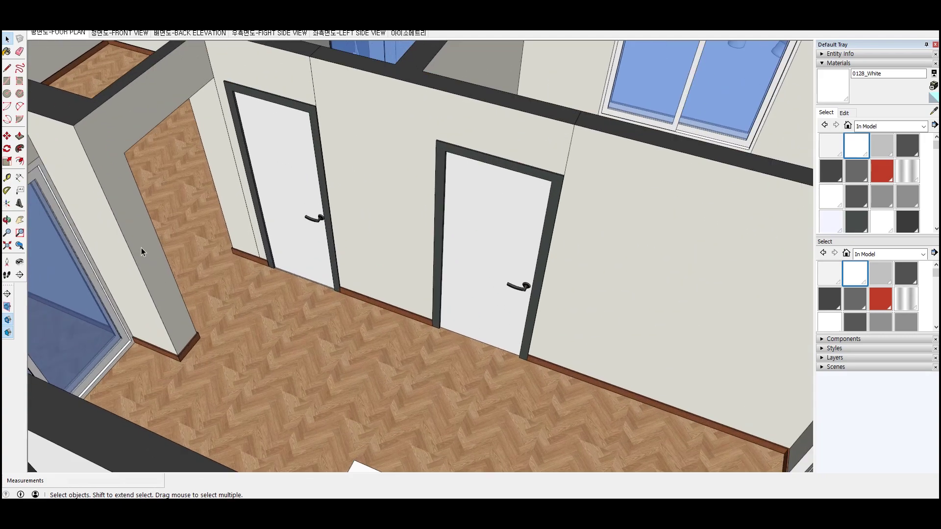
pyautogui.scroll(-2, 357, 322)
pyautogui.moveTo(357, 321); pyautogui.dragTo(260, 378, button='middle')
pyautogui.scroll(-2, 260, 378)
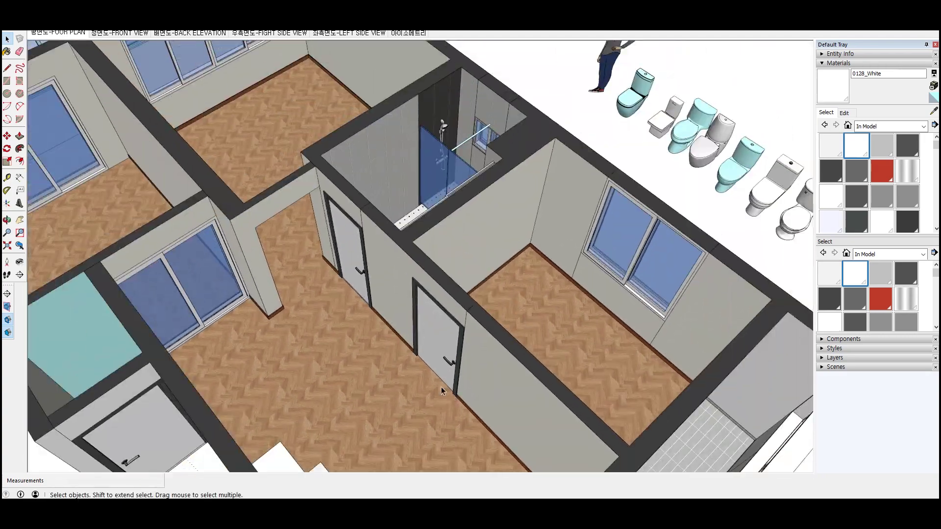
pyautogui.scroll(2, 216, 174)
pyautogui.scroll(2, 415, 315)
pyautogui.scroll(2, 374, 263)
pyautogui.scroll(2, 347, 162)
pyautogui.moveTo(346, 162)
pyautogui.mouseDown(button='middle')
pyautogui.moveTo(323, 97)
pyautogui.moveTo(412, 89)
pyautogui.moveTo(182, 224)
pyautogui.moveTo(540, 204)
pyautogui.mouseUp(button='middle')
pyautogui.scroll(-2, 323, 98)
pyautogui.scroll(-2, 539, 206)
pyautogui.scroll(-2, 534, 211)
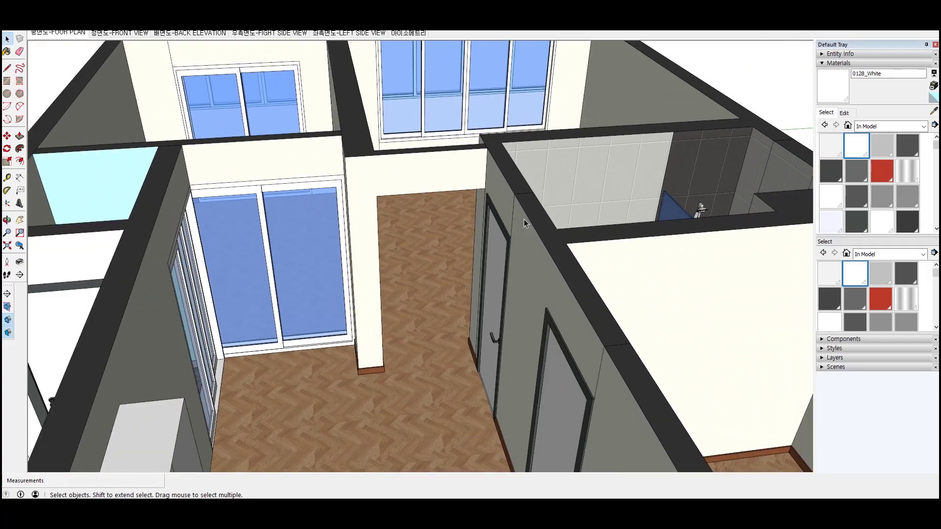
pyautogui.scroll(-2, 520, 218)
pyautogui.scroll(2, 466, 255)
pyautogui.scroll(2, 392, 294)
pyautogui.scroll(2, 334, 333)
pyautogui.scroll(3, 278, 369)
pyautogui.scroll(3, 279, 369)
# Draw a 1061 by 280 rectangle from the small room's wall corner and group it
pyautogui.click(6, 81)
pyautogui.click(458, 254)
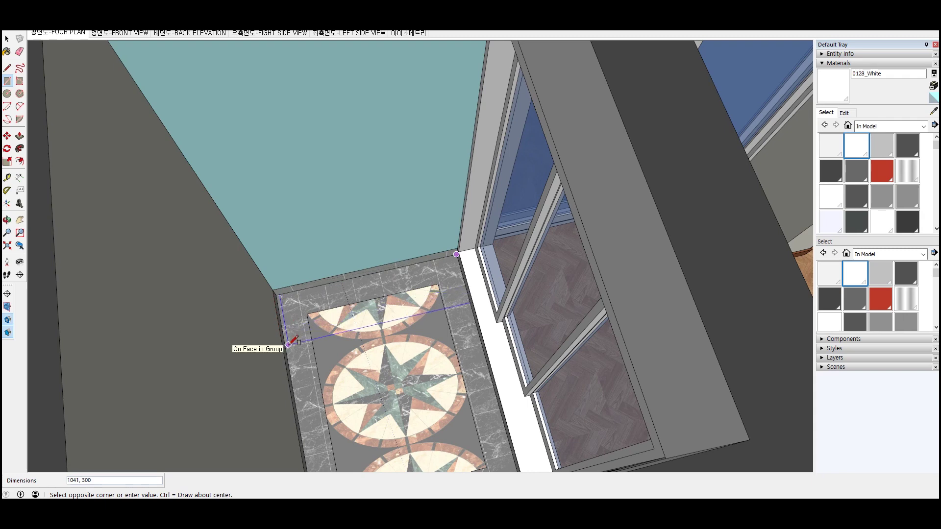
pyautogui.scroll(3, 294, 343)
pyautogui.write('1')
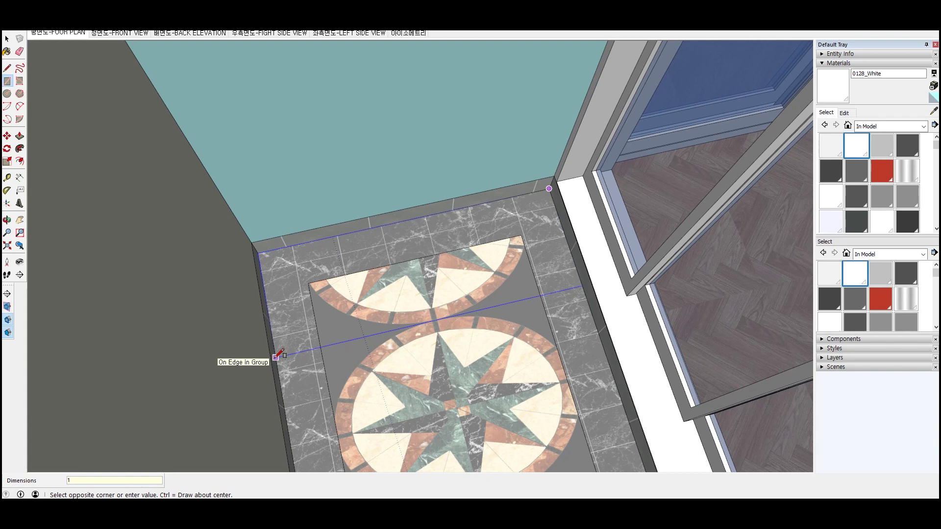
pyautogui.write('061,280')
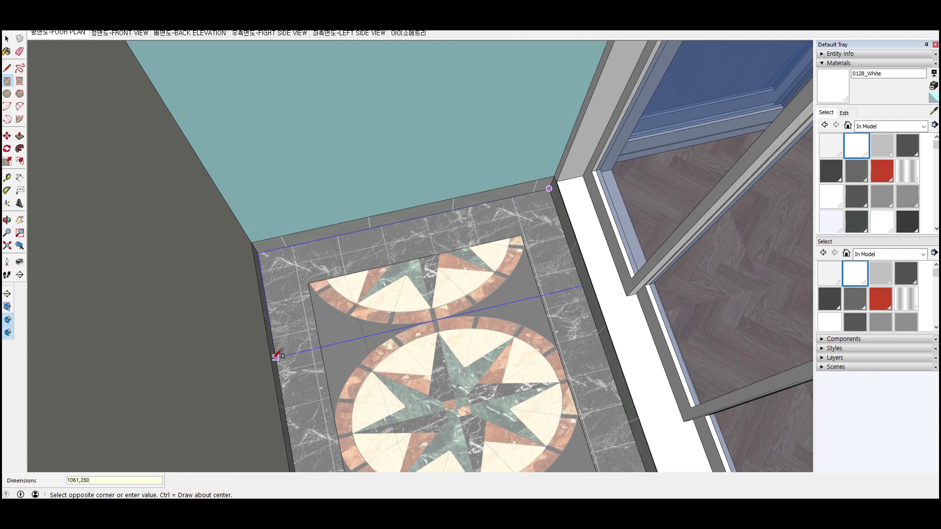
pyautogui.press('Return')
pyautogui.press('space')
pyautogui.rightClick(488, 249)
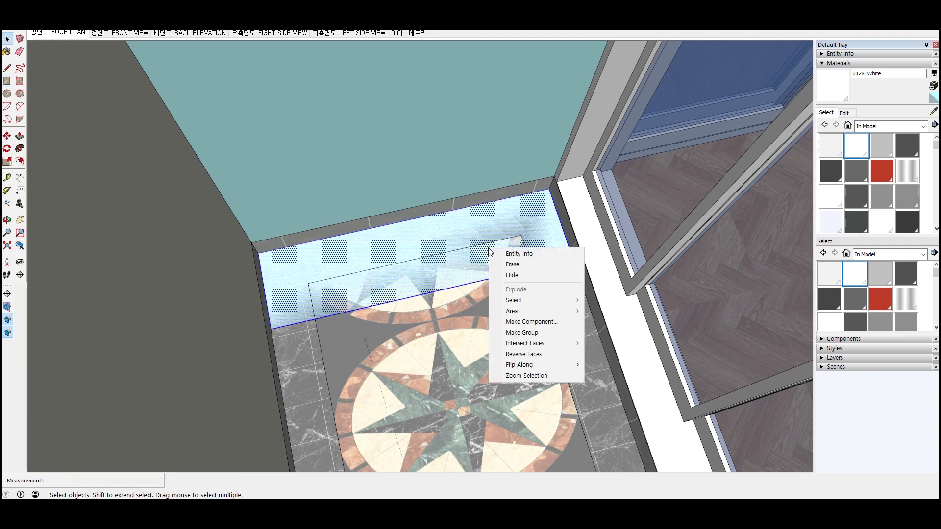
pyautogui.click(514, 331)
pyautogui.doubleClick(488, 257)
# Push/Pull the grouped face up 15, then 2100 to the ceiling
pyautogui.press('p')
pyautogui.moveTo(479, 273); pyautogui.dragTo(471, 241)
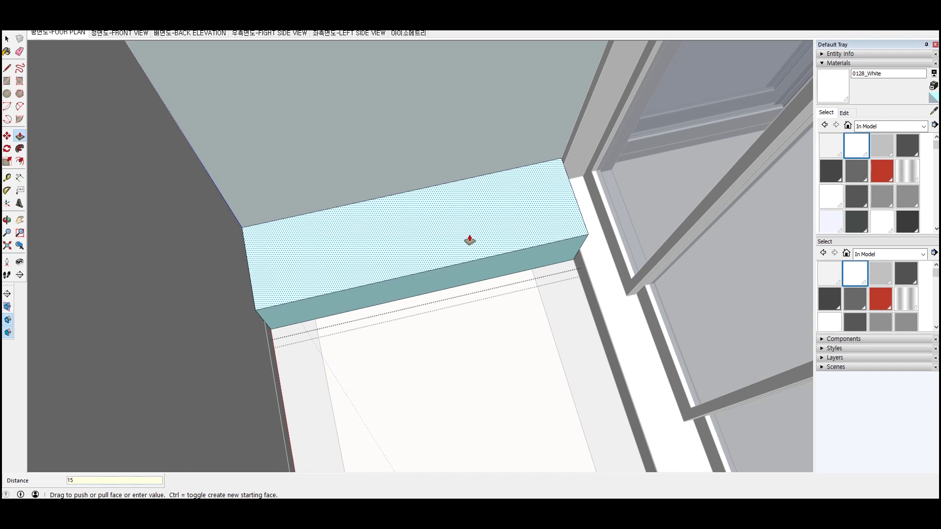
pyautogui.press('Return')
pyautogui.moveTo(475, 257); pyautogui.dragTo(460, 224)
pyautogui.write('2100')
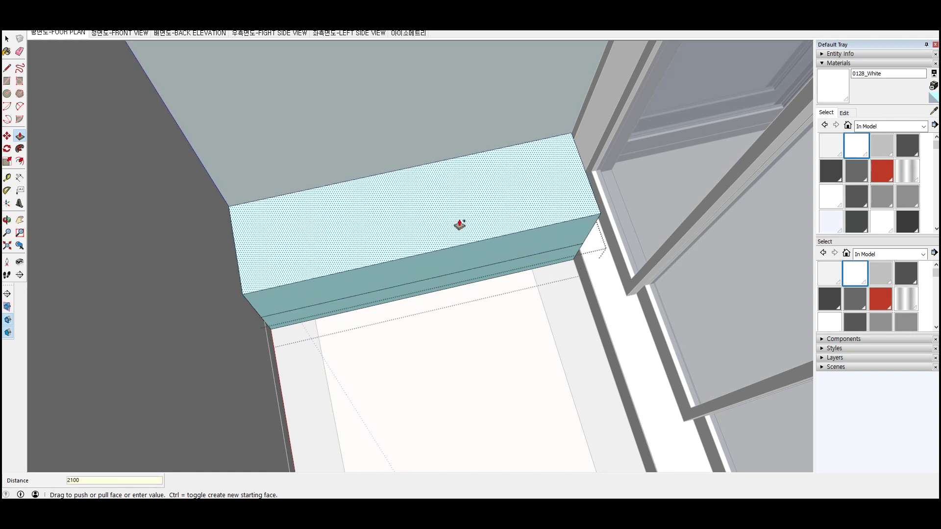
pyautogui.press('Return')
pyautogui.press('space')
pyautogui.moveTo(458, 280)
pyautogui.mouseDown(button='middle')
pyautogui.moveTo(418, 274)
pyautogui.moveTo(420, 291)
pyautogui.mouseUp(button='middle')
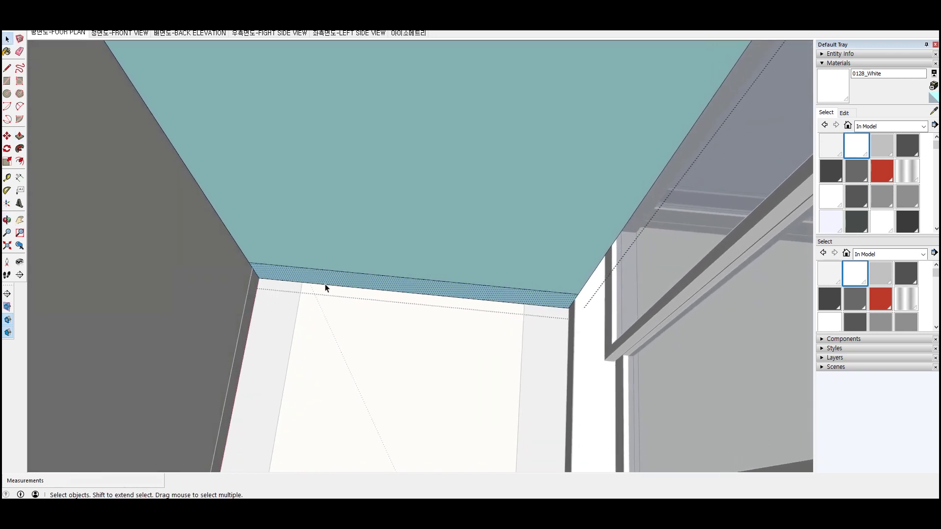
# Copy the box's left side edge 18 inward
pyautogui.scroll(3, 325, 288)
pyautogui.click(199, 252)
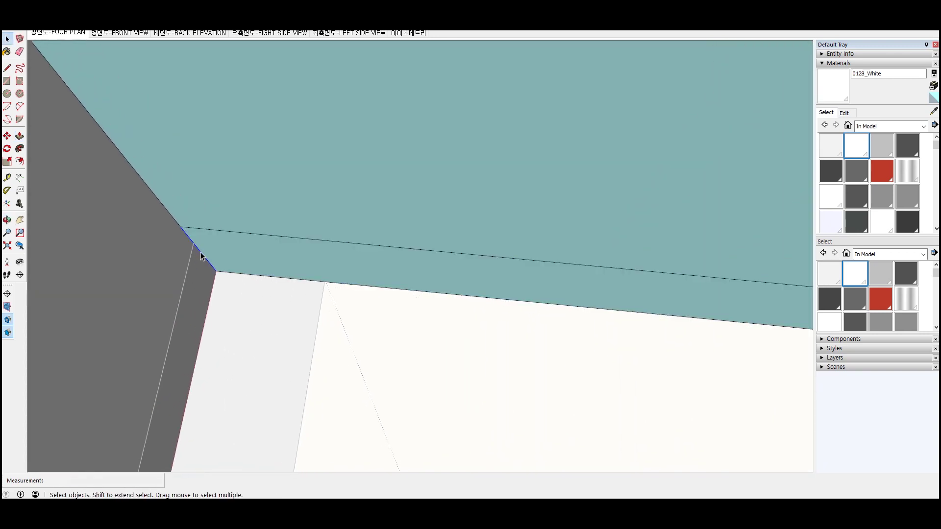
pyautogui.press('m')
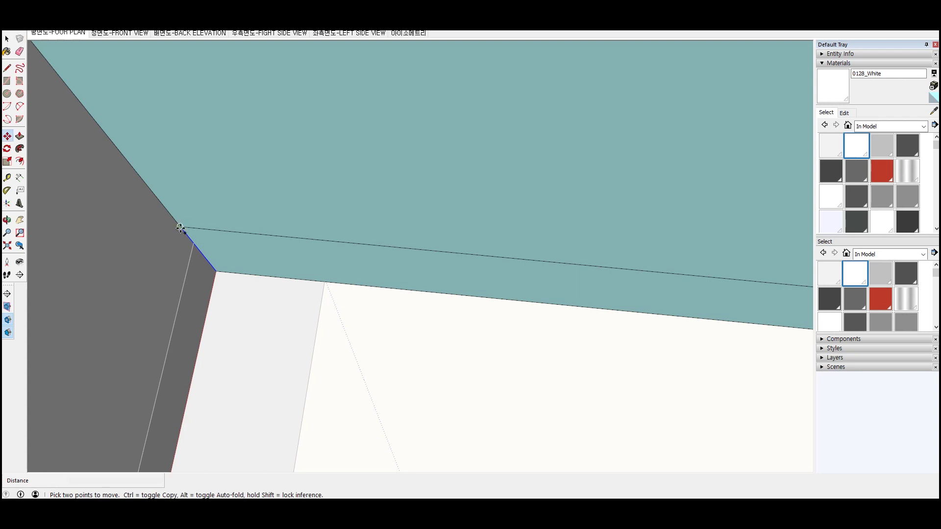
pyautogui.click(180, 228)
pyautogui.press('ctrl')
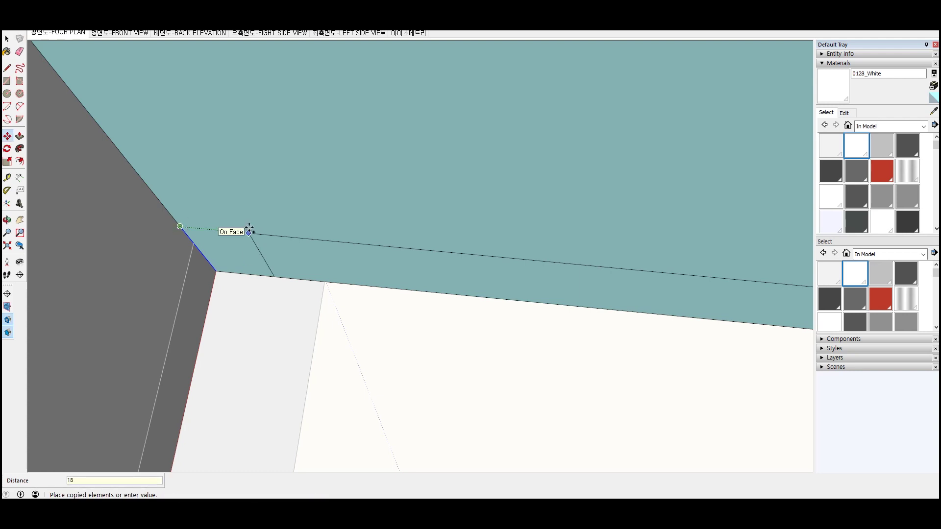
pyautogui.press('Return')
pyautogui.moveTo(250, 231); pyautogui.dragTo(521, 275, button='middle')
pyautogui.press('space')
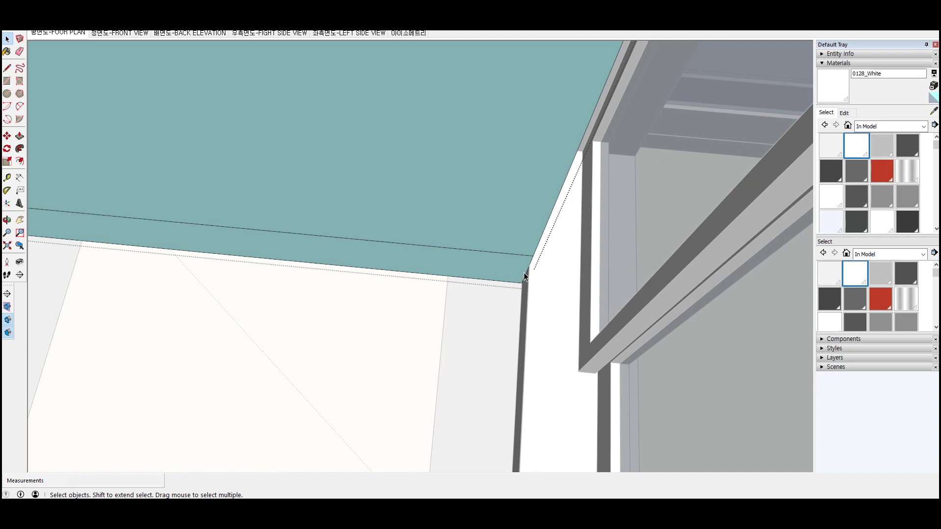
# Copy the right edge inward to close the strip, then start pushing the strip face -280
pyautogui.press('m')
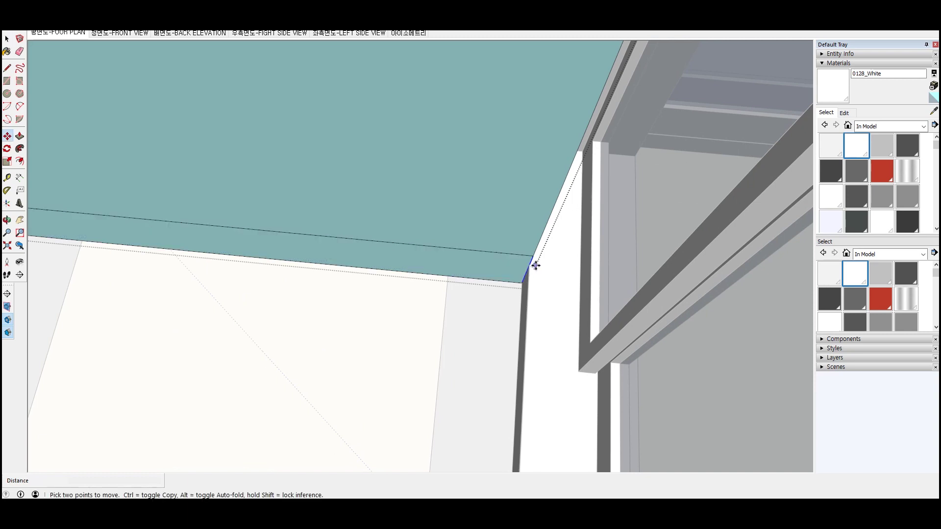
pyautogui.click(532, 254)
pyautogui.press('ctrl')
pyautogui.write('18')
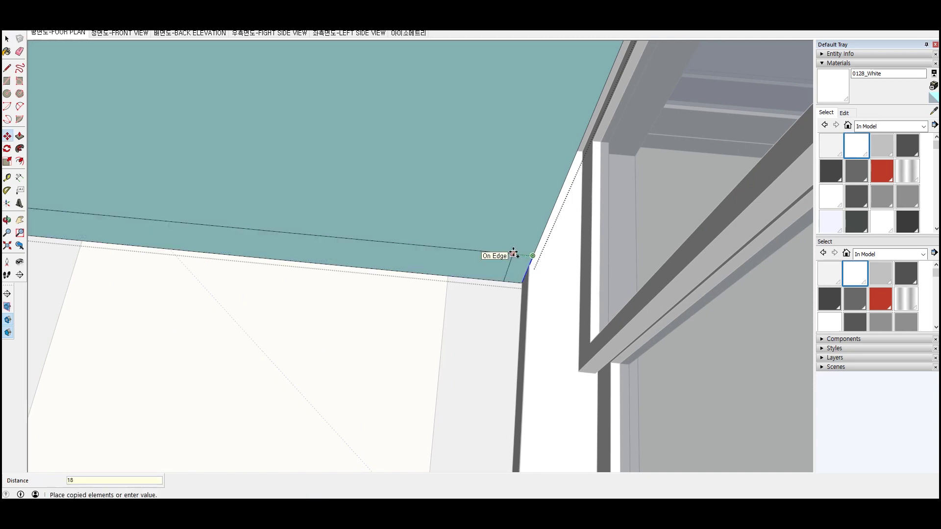
pyautogui.click(513, 253)
pyautogui.press('space')
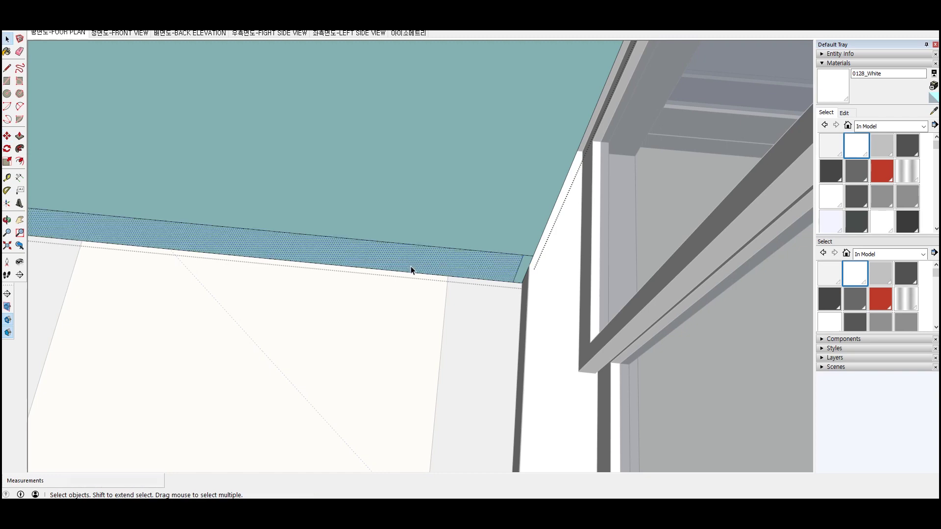
pyautogui.press('p')
pyautogui.click(410, 266)
pyautogui.scroll(-3, 410, 270)
pyautogui.scroll(-3, 411, 268)
pyautogui.scroll(-3, 426, 206)
# Commit pushing the strip down 280 and adjust the view
pyautogui.click(416, 154)
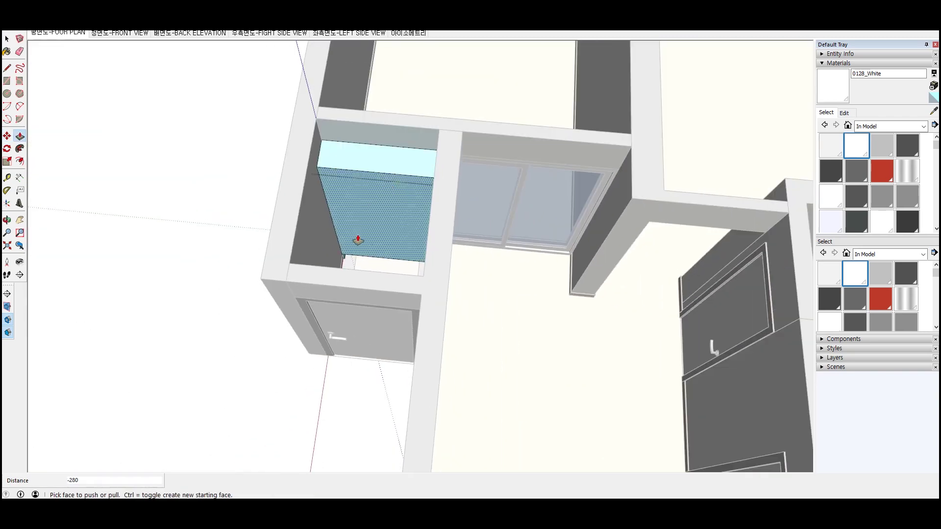
pyautogui.scroll(5, 358, 239)
pyautogui.scroll(2, 363, 245)
pyautogui.press('space')
pyautogui.scroll(-4, 343, 196)
pyautogui.scroll(4, 304, 140)
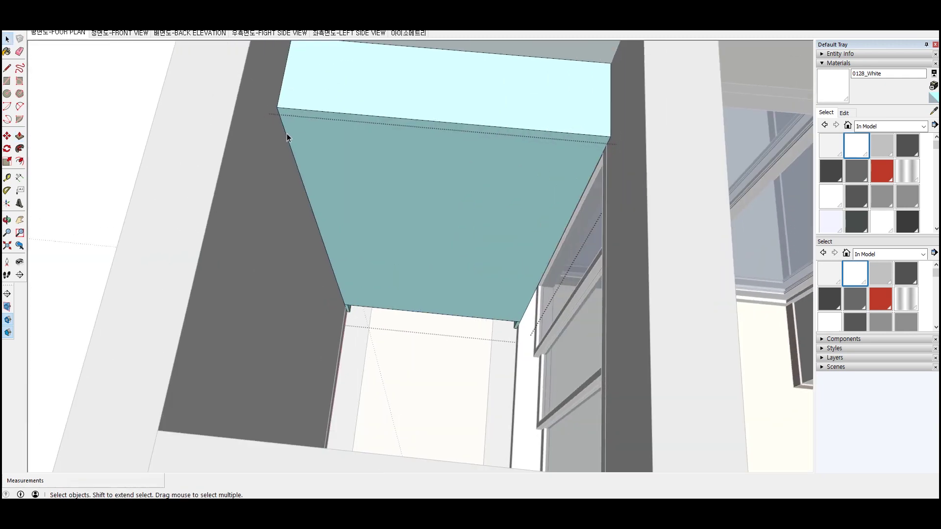
# Copy the left edge to the right corner with /3 to split the teal face into three panels
pyautogui.press('m')
pyautogui.press('ctrl')
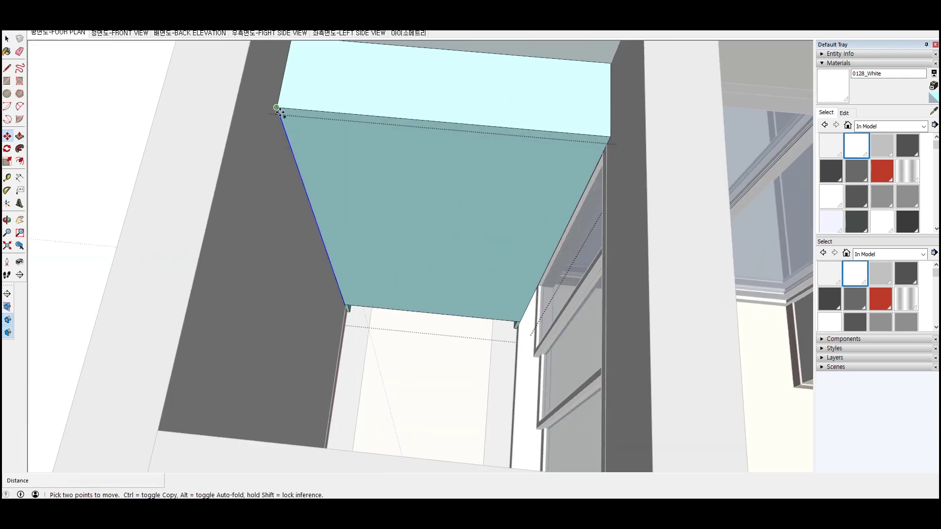
pyautogui.click(276, 106)
pyautogui.click(611, 137)
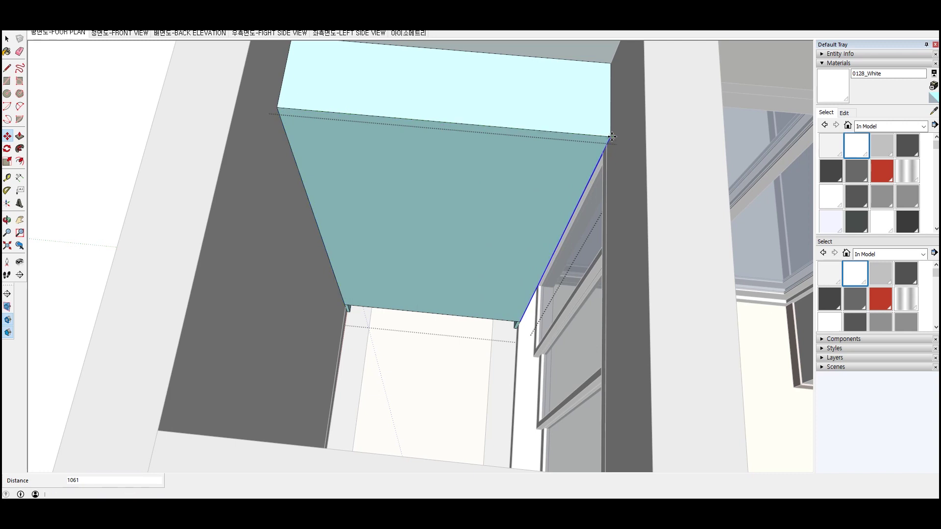
pyautogui.write('/3')
pyautogui.press('Return')
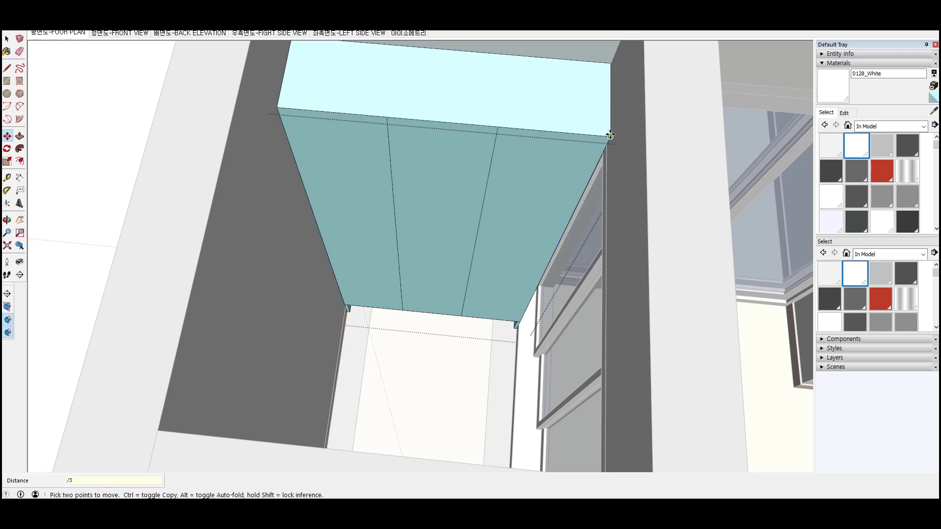
pyautogui.press('space')
# Push/Pull the cabinet's cyan top face outward by 100
pyautogui.click(419, 114)
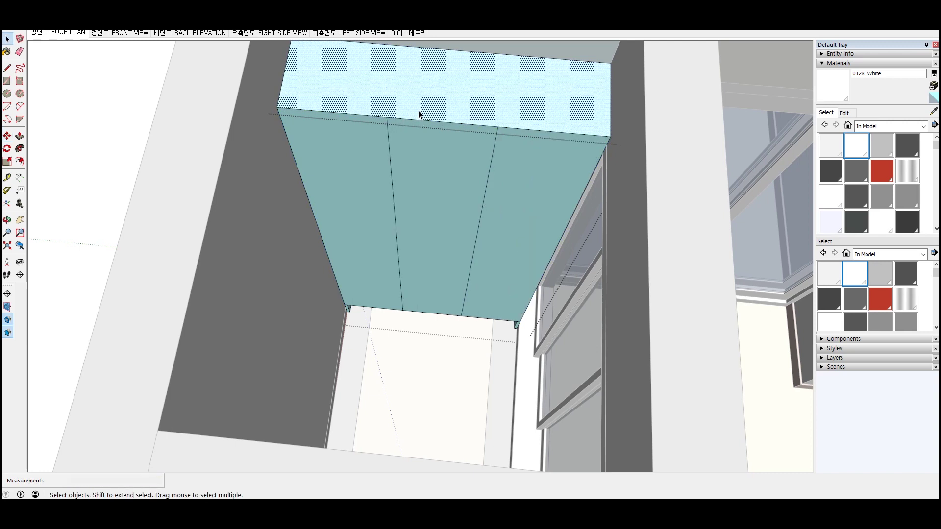
pyautogui.press('p')
pyautogui.moveTo(419, 113); pyautogui.dragTo(421, 90)
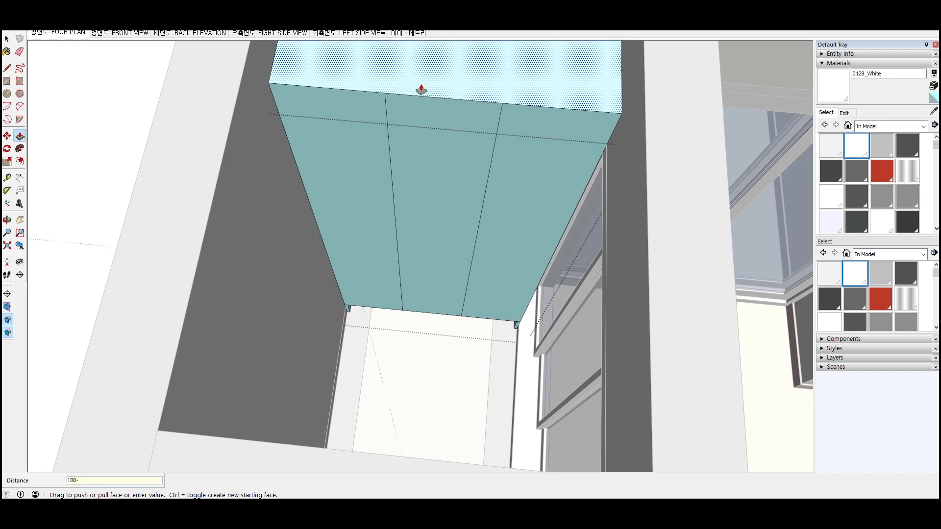
pyautogui.moveTo(415, 84); pyautogui.dragTo(414, 79)
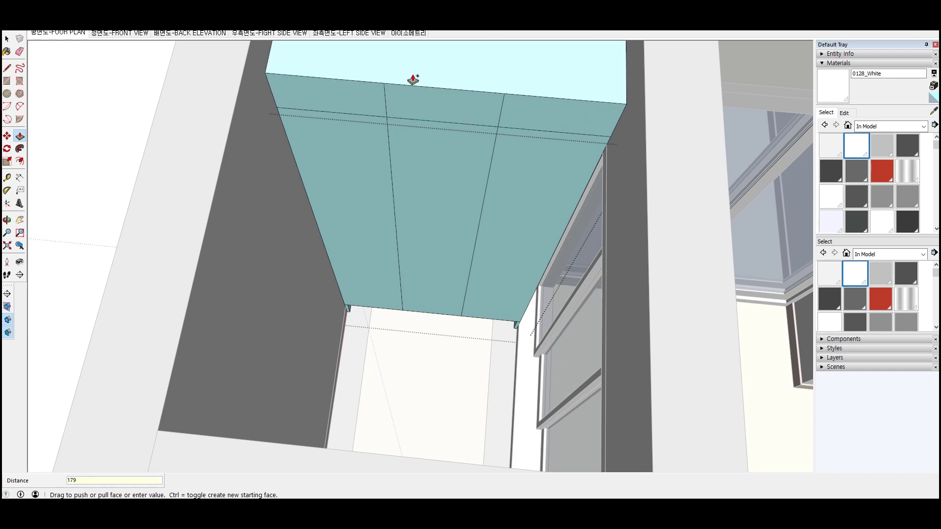
pyautogui.press('Return')
pyautogui.press('space')
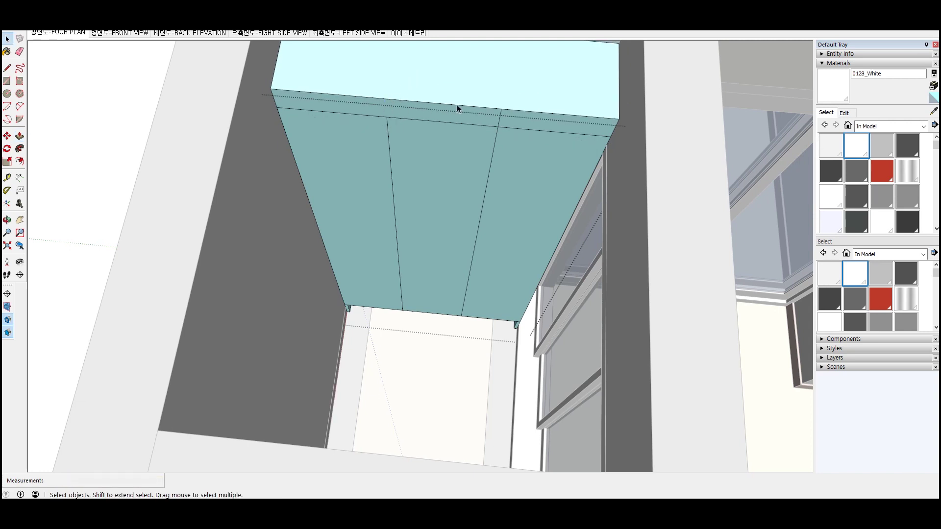
# Paint the middle and right teal panels and the cyan top face 0128_White
pyautogui.click(850, 147)
pyautogui.click(411, 123)
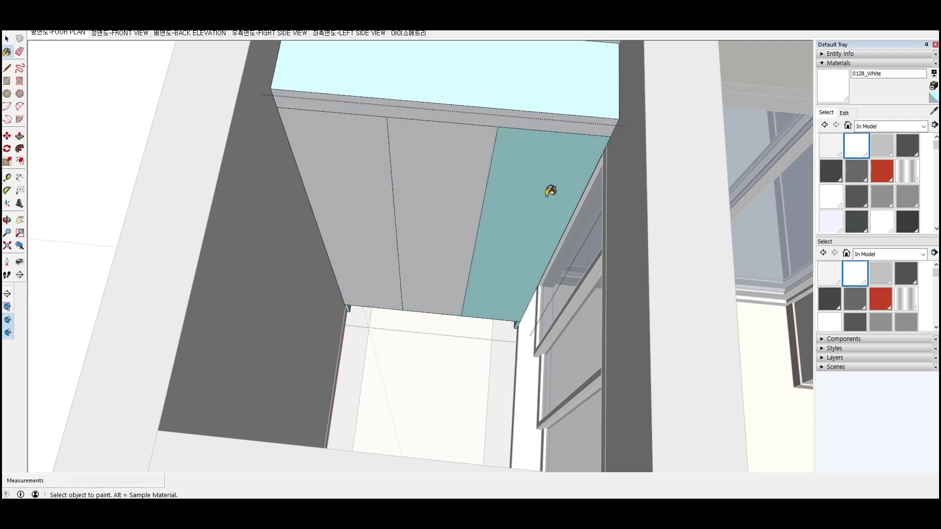
pyautogui.click(547, 192)
pyautogui.click(526, 109)
pyautogui.press('space')
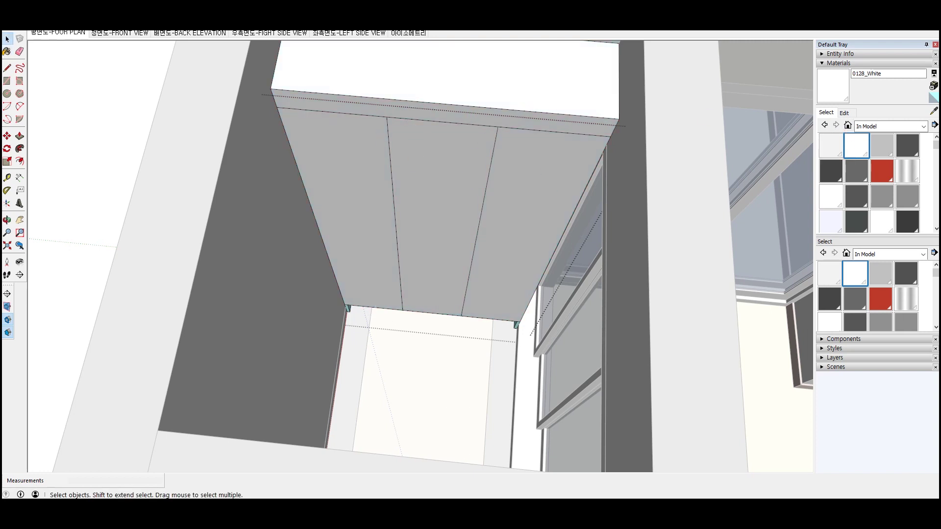
# Zoom in and select the cabinet's bottom face with its edges for painting
pyautogui.click(861, 140)
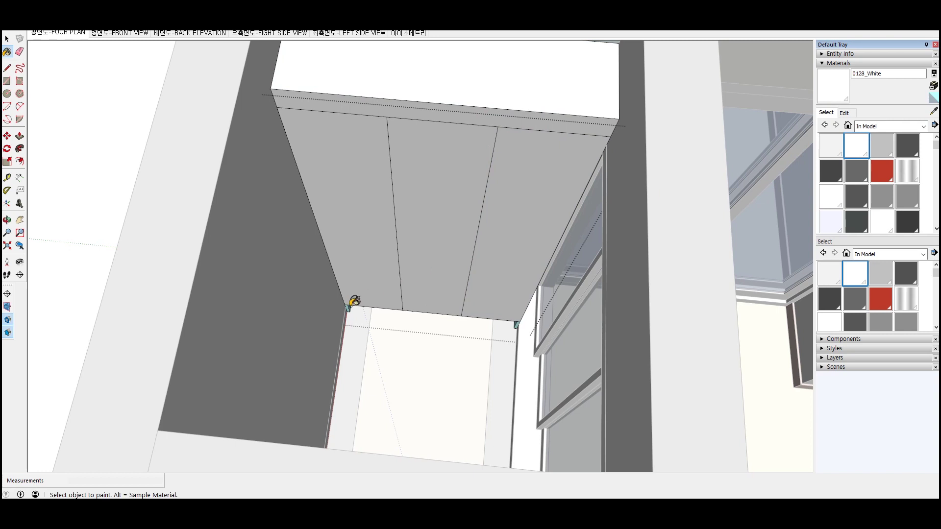
pyautogui.scroll(3, 354, 300)
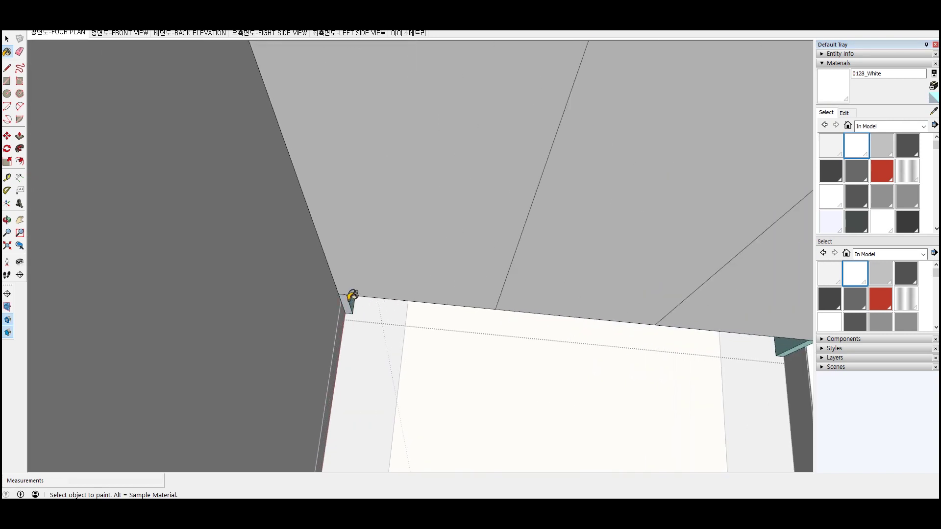
pyautogui.scroll(2, 796, 345)
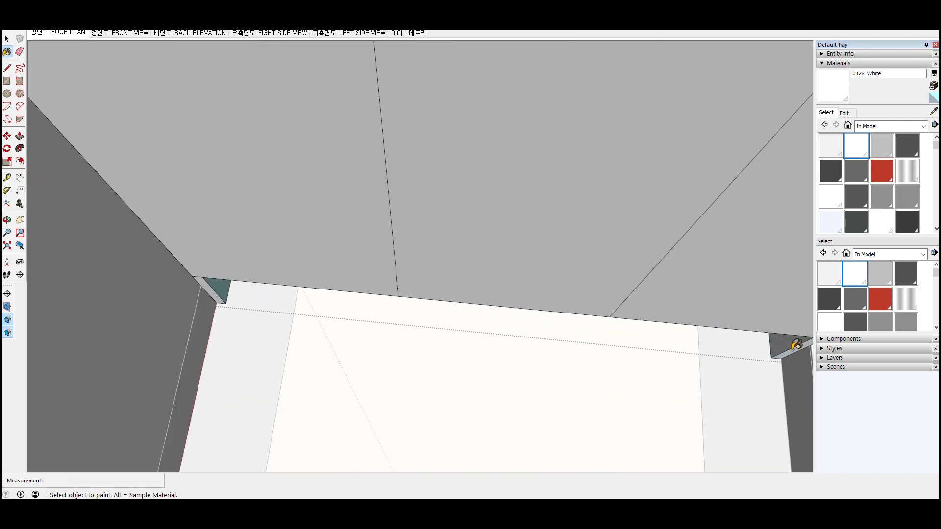
pyautogui.scroll(2, 508, 306)
pyautogui.scroll(-2, 696, 329)
pyautogui.scroll(1, 696, 328)
pyautogui.scroll(1, 692, 324)
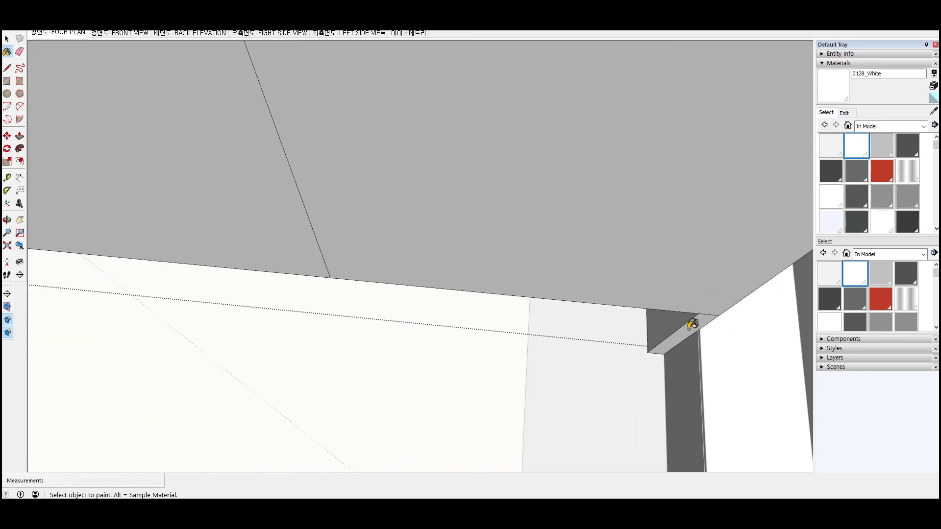
pyautogui.press('space')
pyautogui.doubleClick(689, 329)
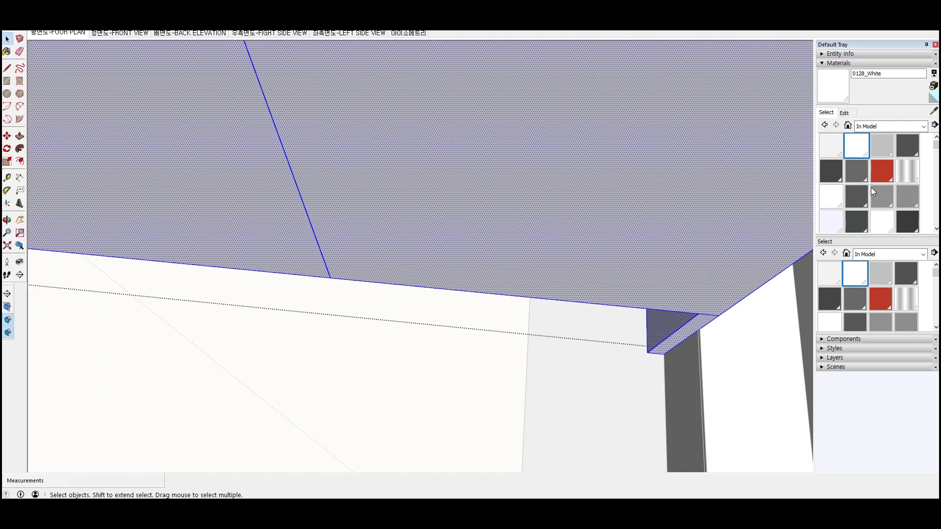
pyautogui.press('b')
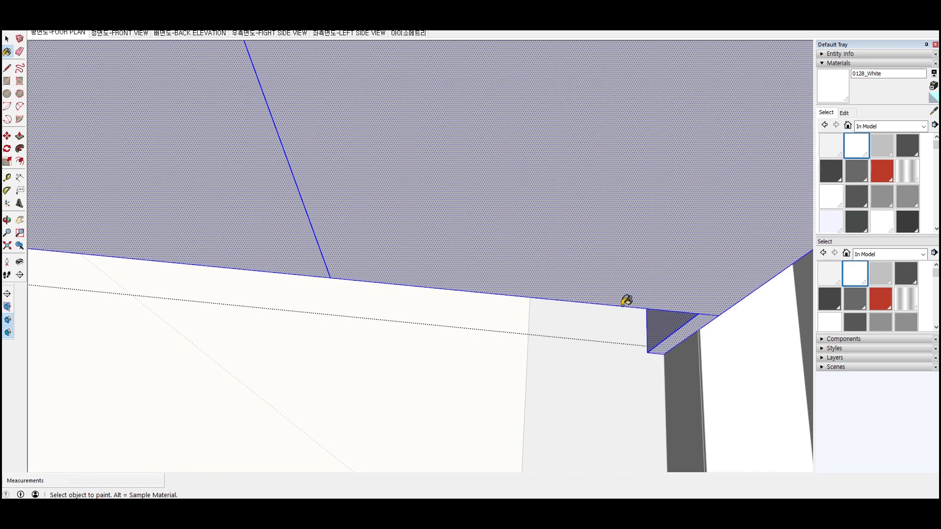
pyautogui.press('space')
pyautogui.scroll(-3, 611, 331)
pyautogui.scroll(-3, 603, 318)
pyautogui.scroll(-3, 578, 301)
# Orbit and zoom to look down over the rooms toward the small room's door frame
pyautogui.moveTo(568, 296); pyautogui.dragTo(442, 295, button='middle')
pyautogui.scroll(2, 442, 295)
pyautogui.scroll(-3, 546, 328)
pyautogui.moveTo(546, 328); pyautogui.dragTo(515, 341, button='middle')
pyautogui.scroll(3, 514, 341)
pyautogui.scroll(-2, 381, 314)
pyautogui.scroll(-1, 351, 333)
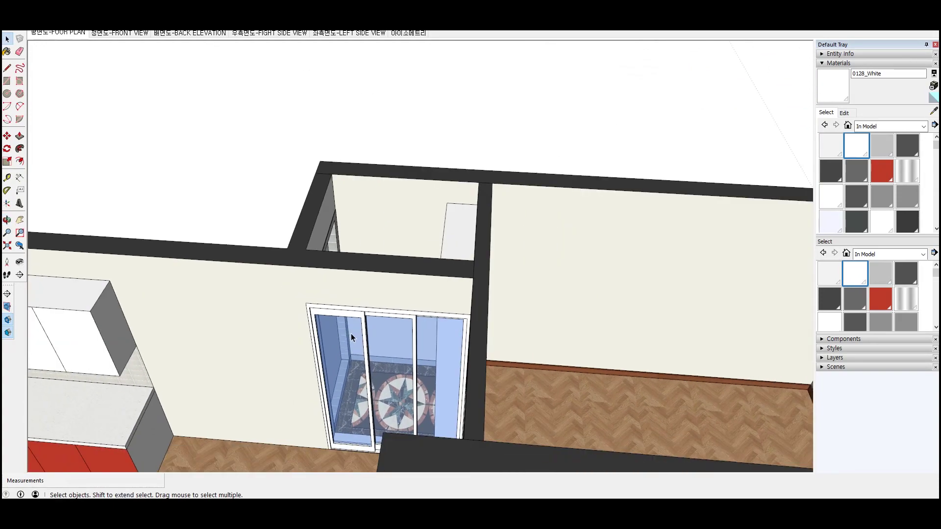
pyautogui.moveTo(351, 333); pyautogui.dragTo(309, 265, button='middle')
pyautogui.scroll(2, 308, 264)
pyautogui.scroll(2, 309, 265)
pyautogui.scroll(2, 407, 263)
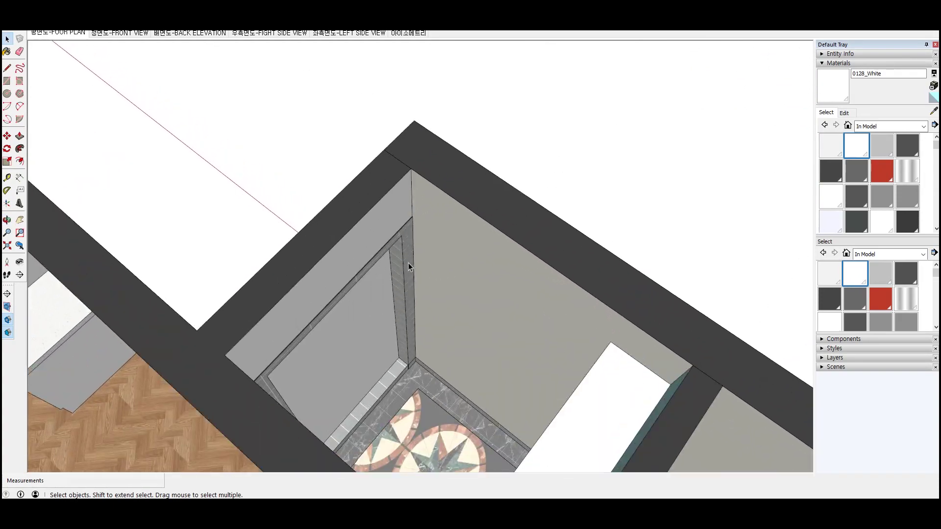
pyautogui.scroll(2, 402, 261)
pyautogui.scroll(1, 395, 260)
# Paint the tiled door-frame trim and its inner jamb face plain 0128_White
pyautogui.click(415, 274)
pyautogui.press('b')
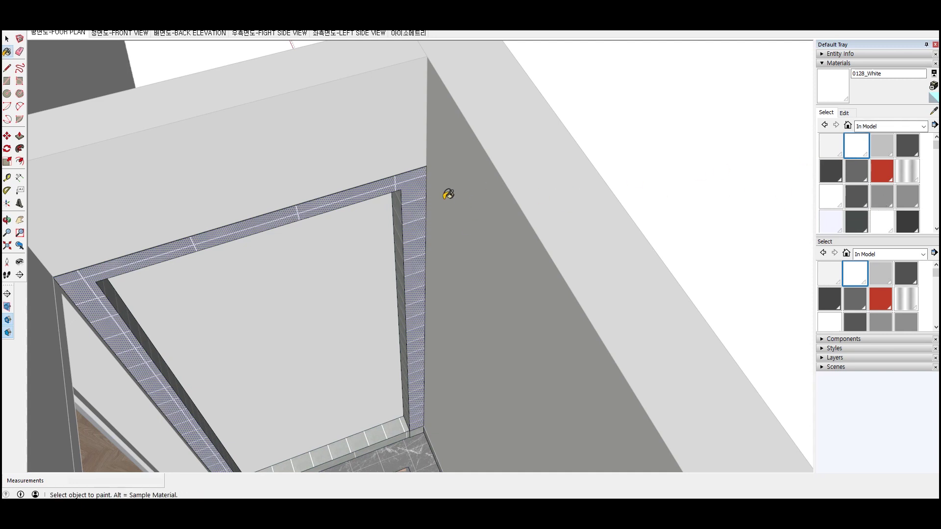
pyautogui.click(415, 205)
pyautogui.click(397, 239)
pyautogui.scroll(-5, 435, 240)
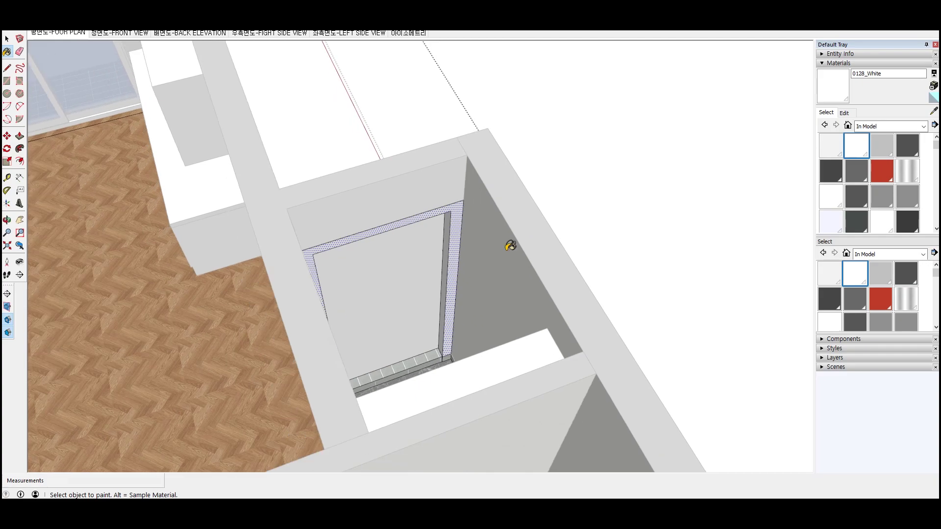
pyautogui.scroll(-2, 525, 243)
pyautogui.scroll(-4, 591, 242)
pyautogui.scroll(5, 300, 322)
pyautogui.scroll(-2, 300, 322)
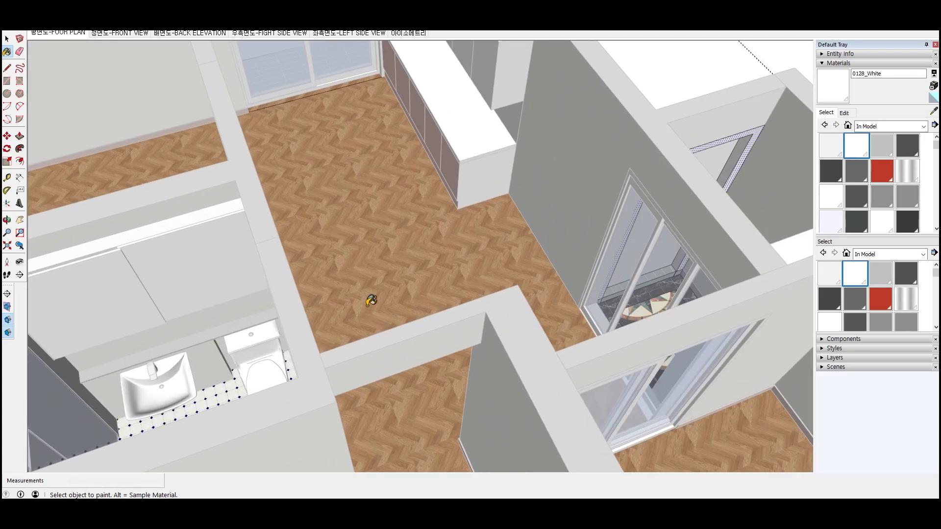
# Orbit around the bathroom and corridor to an oblique overview of the rooms
pyautogui.press('space')
pyautogui.scroll(6, 319, 313)
pyautogui.moveTo(585, 210)
pyautogui.mouseDown(button='middle')
pyautogui.moveTo(526, 323)
pyautogui.moveTo(340, 295)
pyautogui.mouseUp(button='middle')
pyautogui.press('space')
pyautogui.scroll(-3, 580, 218)
pyautogui.scroll(-3, 553, 242)
pyautogui.scroll(3, 526, 323)
pyautogui.scroll(-3, 526, 322)
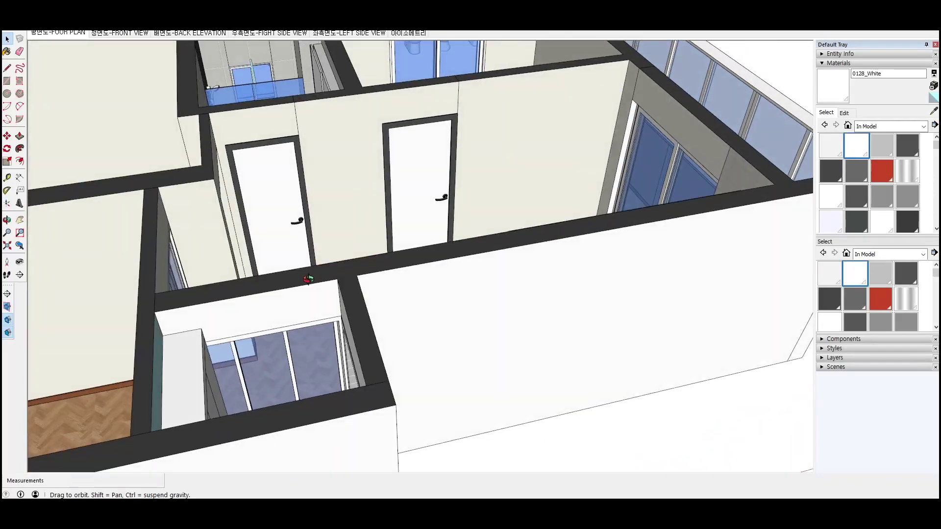
pyautogui.scroll(3, 339, 295)
pyautogui.scroll(-2, 356, 269)
pyautogui.scroll(-2, 556, 147)
pyautogui.scroll(3, 531, 199)
pyautogui.moveTo(531, 199); pyautogui.dragTo(337, 280, button='middle')
pyautogui.scroll(-2, 504, 256)
pyautogui.scroll(-1, 243, 85)
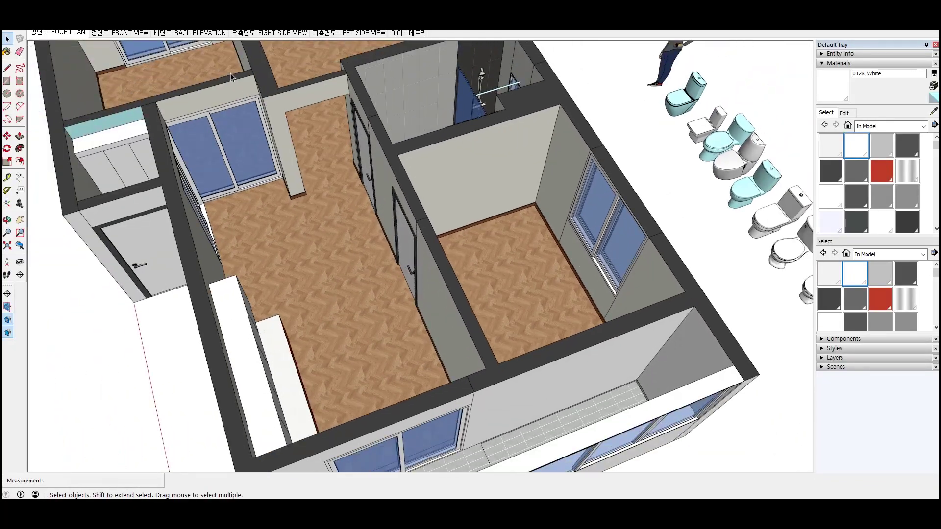
pyautogui.scroll(2, 236, 136)
pyautogui.scroll(2, 427, 302)
pyautogui.scroll(-3, 428, 302)
pyautogui.moveTo(337, 227); pyautogui.dragTo(352, 238, button='middle')
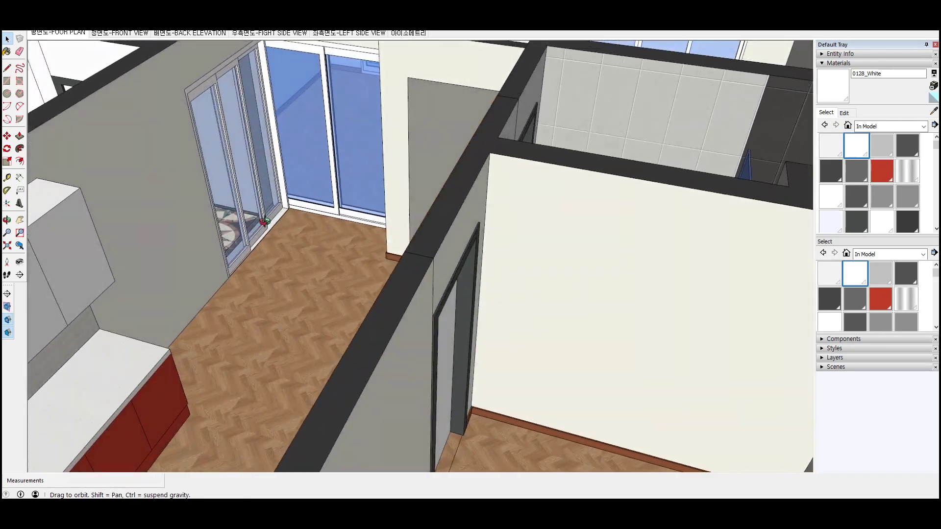
pyautogui.scroll(1, 602, 230)
pyautogui.scroll(2, 336, 225)
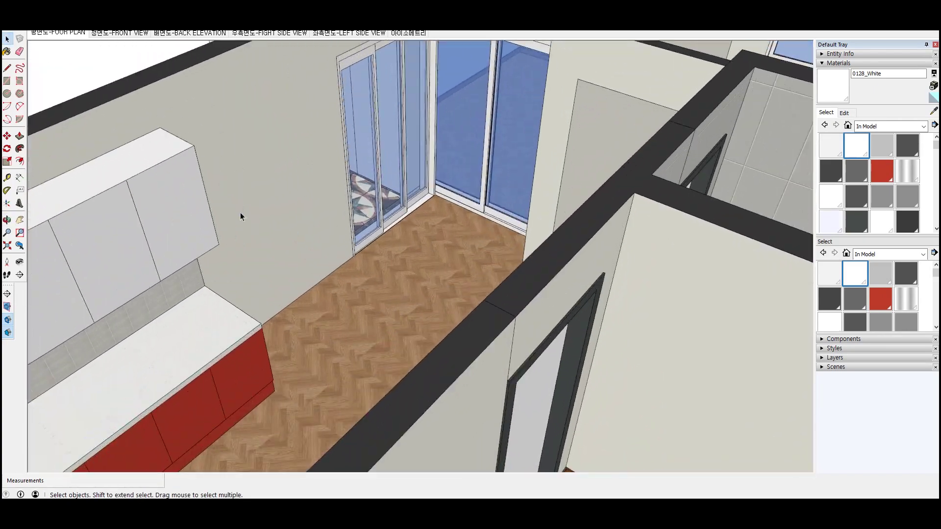
pyautogui.click(7, 81)
# Cancel an unfinished rectangle on the herringbone floor and open the 3D Warehouse library
pyautogui.moveTo(363, 271)
pyautogui.mouseDown(button='middle')
pyautogui.moveTo(365, 278)
pyautogui.moveTo(221, 211)
pyautogui.mouseUp(button='middle')
pyautogui.scroll(2, 221, 211)
pyautogui.scroll(2, 239, 205)
pyautogui.click(239, 204)
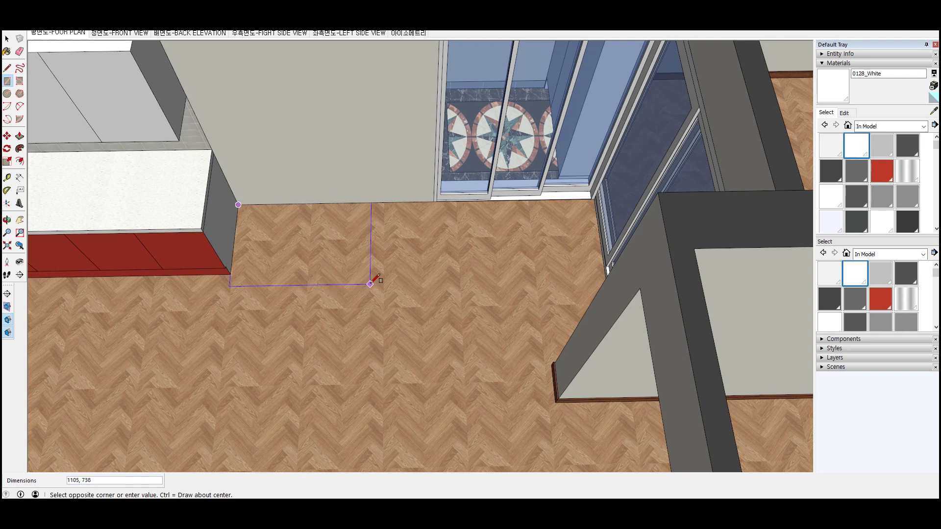
pyautogui.press('Escape')
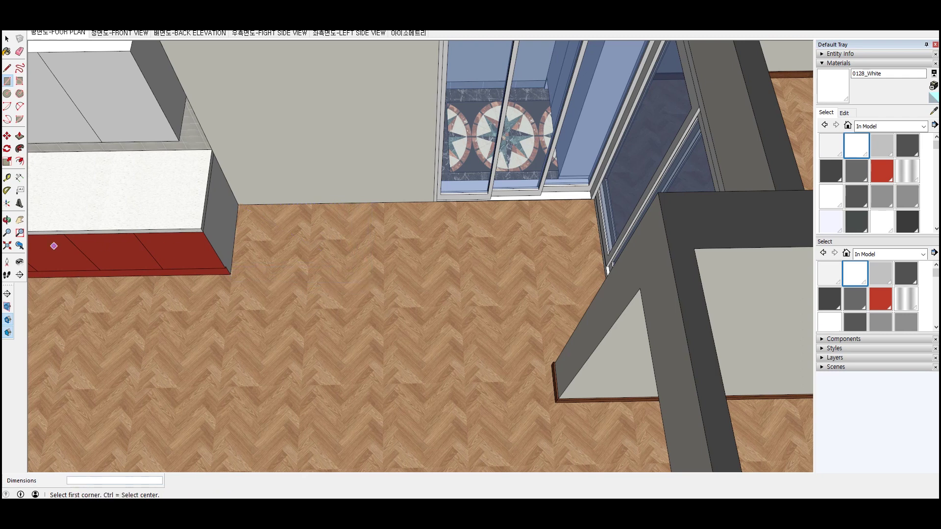
pyautogui.click(230, 47)
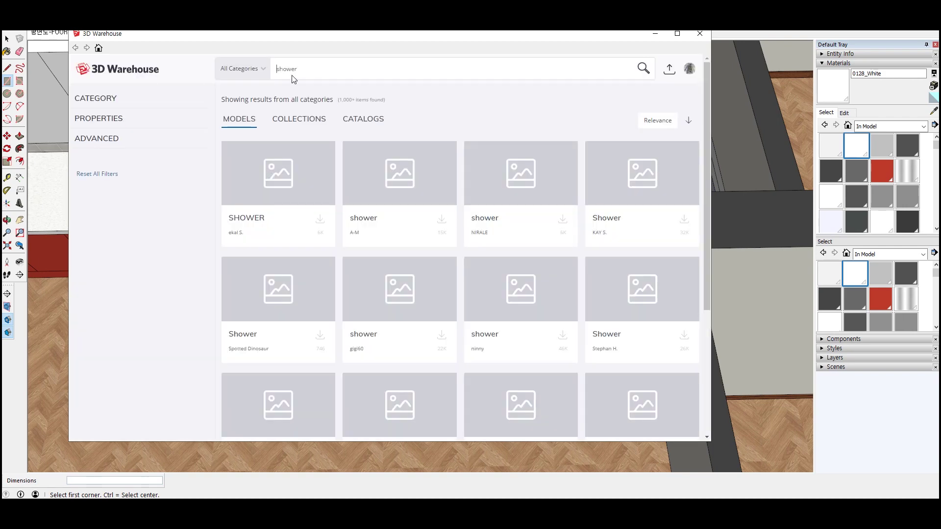
# Search 3D Warehouse for 'refrigerator' and scroll through the results
pyautogui.doubleClick(287, 69)
pyautogui.write('refrigerator')
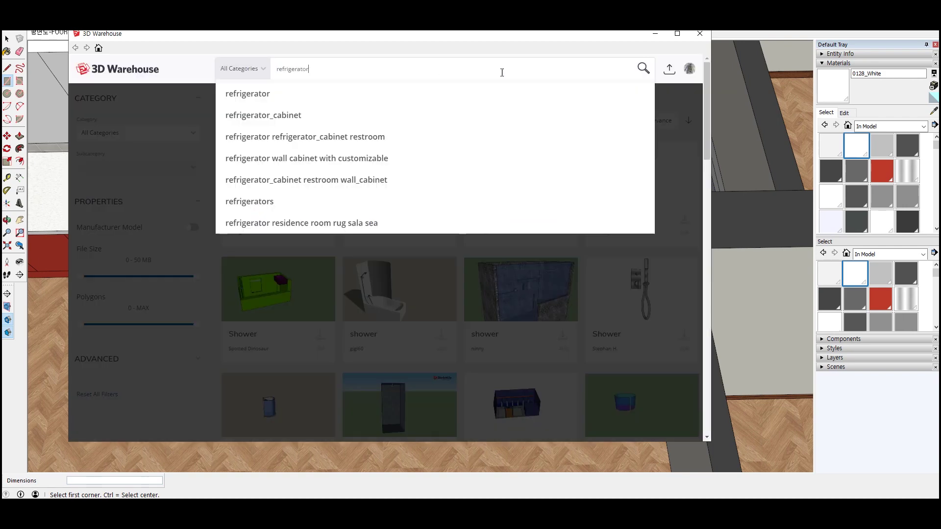
pyautogui.press('Return')
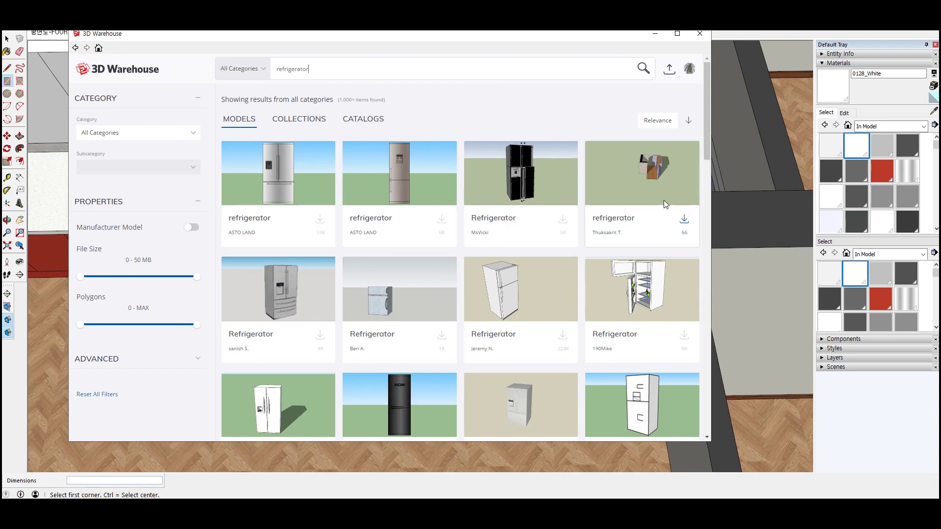
pyautogui.moveTo(710, 124); pyautogui.dragTo(696, 309)
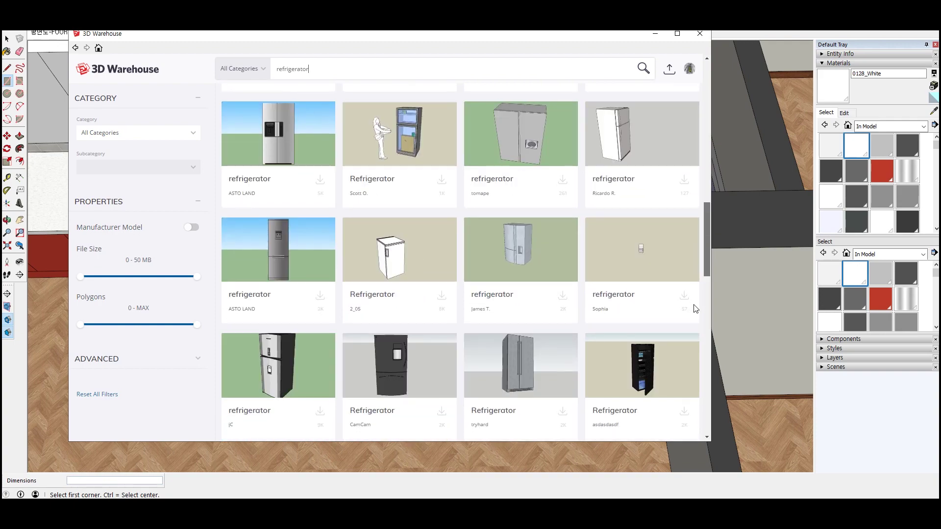
pyautogui.scroll(-2, 694, 319)
pyautogui.scroll(-2, 689, 343)
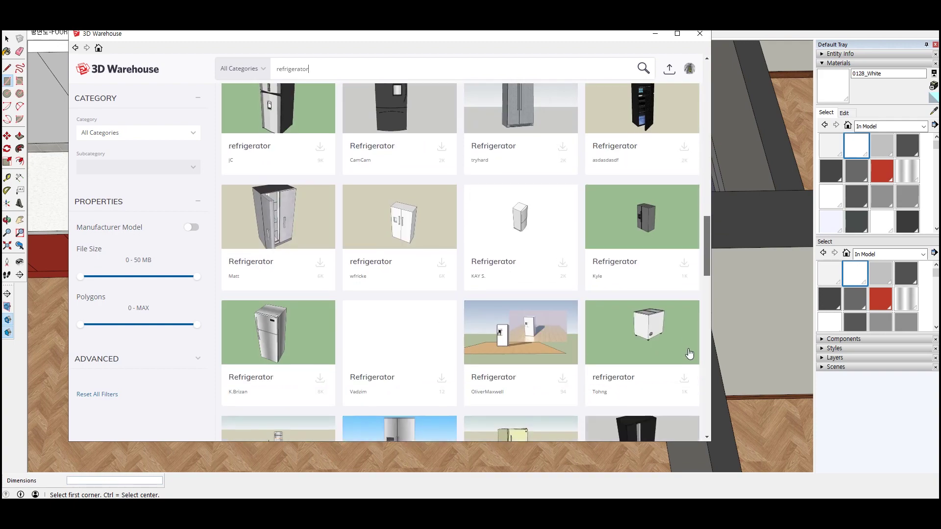
pyautogui.scroll(-2, 691, 382)
pyautogui.scroll(-5, 691, 421)
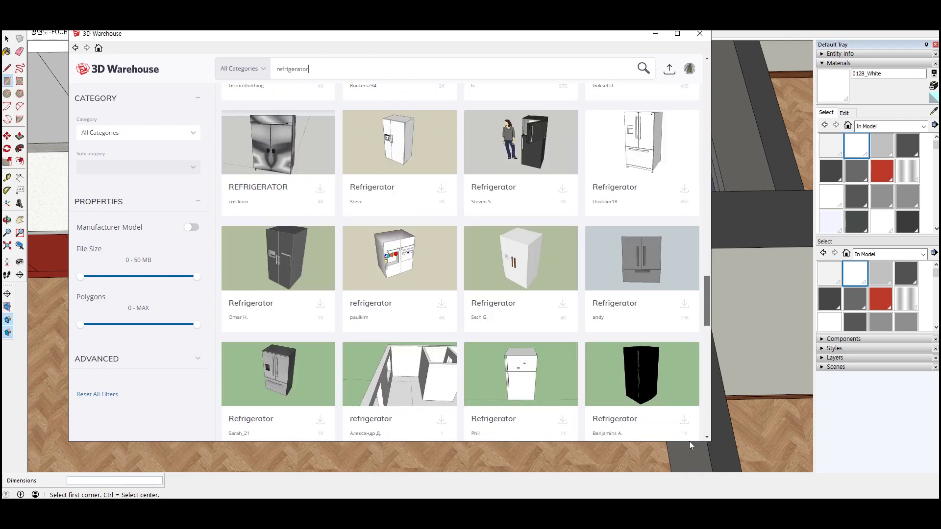
pyautogui.scroll(-3, 689, 441)
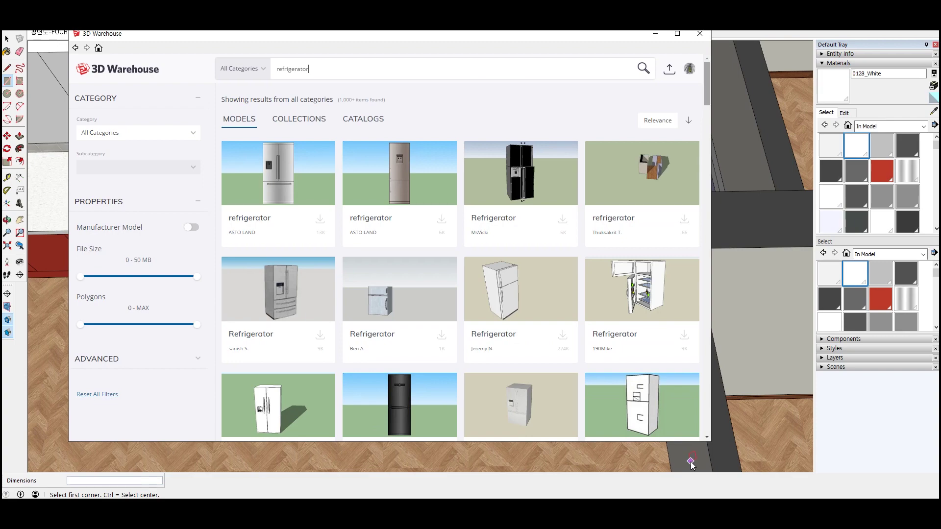
pyautogui.scroll(-3, 691, 421)
pyautogui.scroll(-3, 692, 414)
pyautogui.scroll(-3, 691, 383)
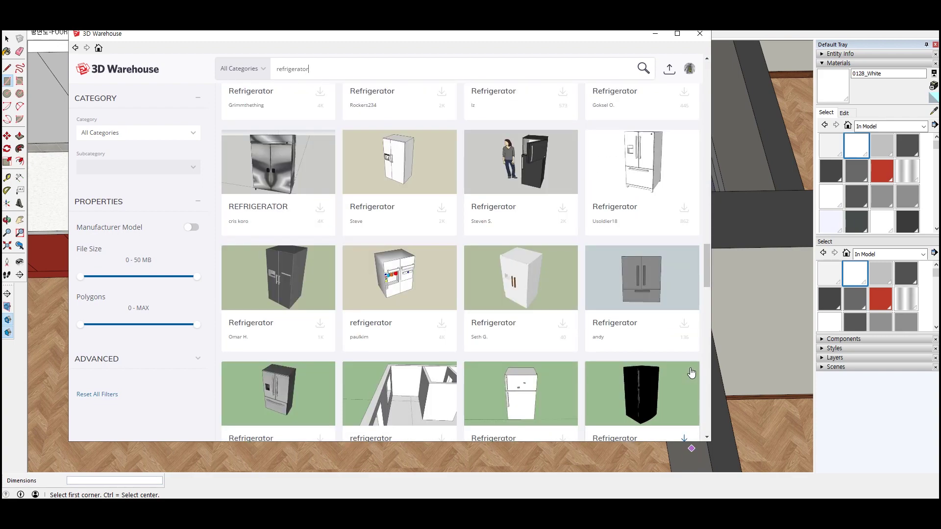
# Open the floral side-by-side refrigerator's details and load it into the model
pyautogui.scroll(-5, 692, 374)
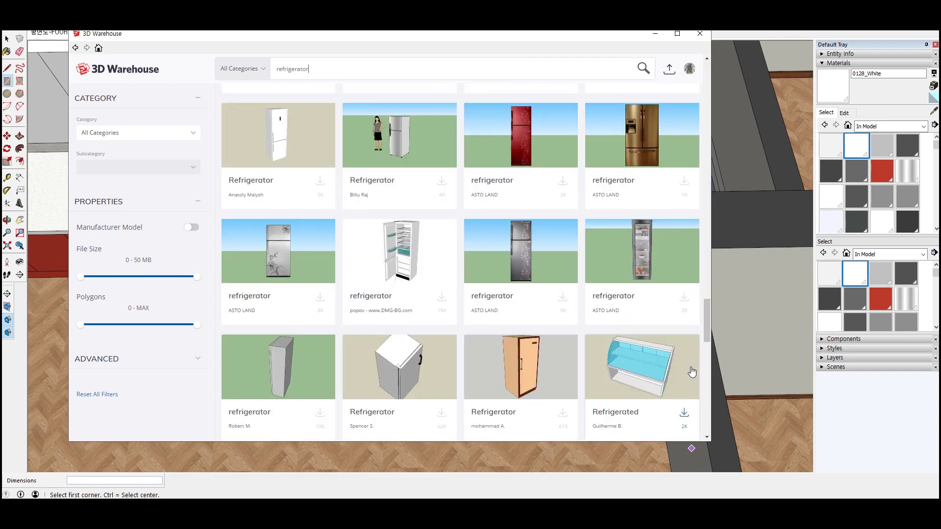
pyautogui.scroll(-3, 692, 372)
pyautogui.scroll(-3, 691, 373)
pyautogui.scroll(-1, 692, 372)
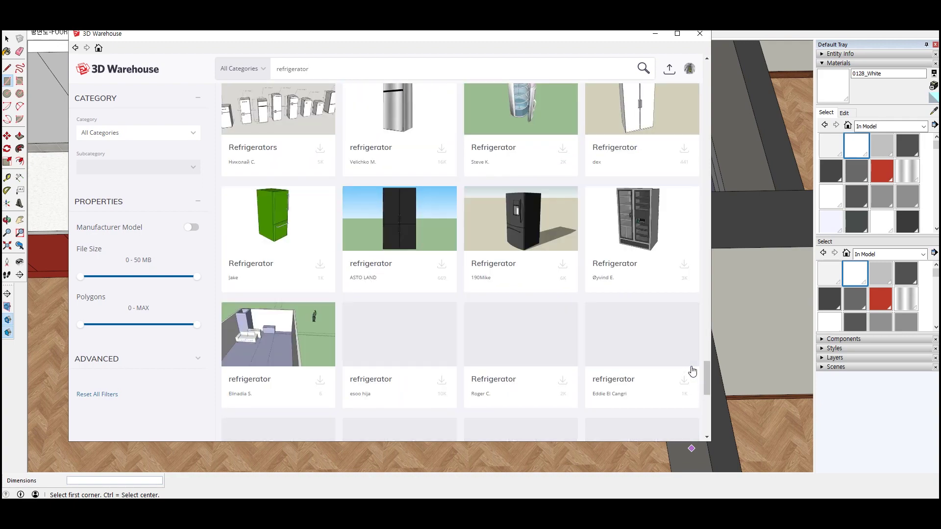
pyautogui.scroll(-5, 692, 371)
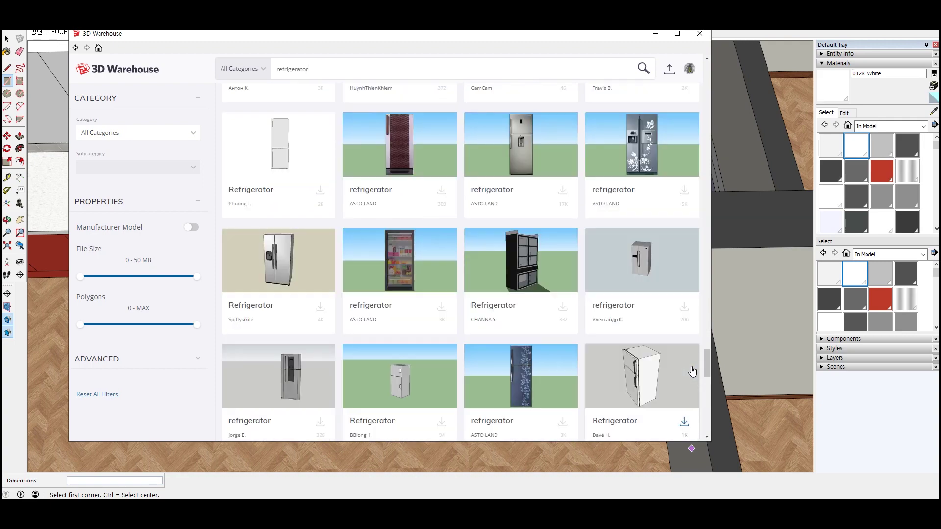
pyautogui.scroll(-3, 688, 368)
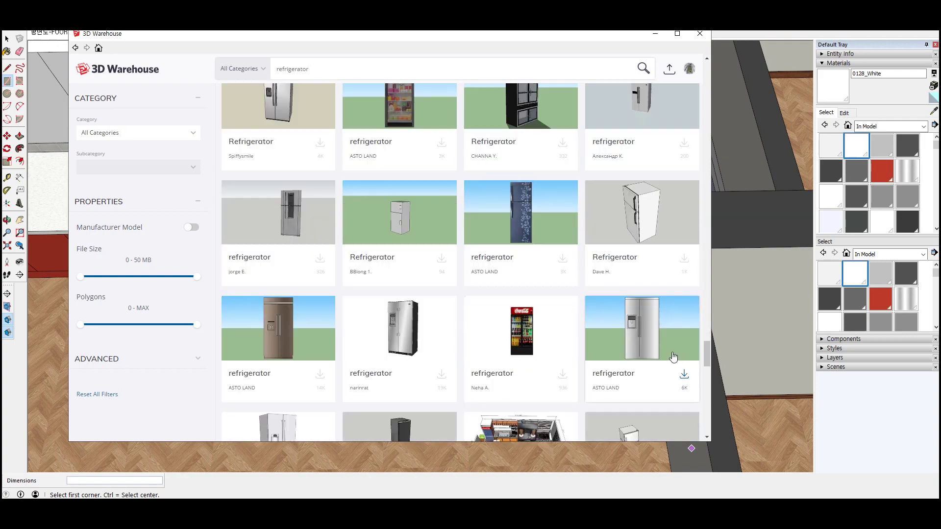
pyautogui.scroll(-3, 584, 327)
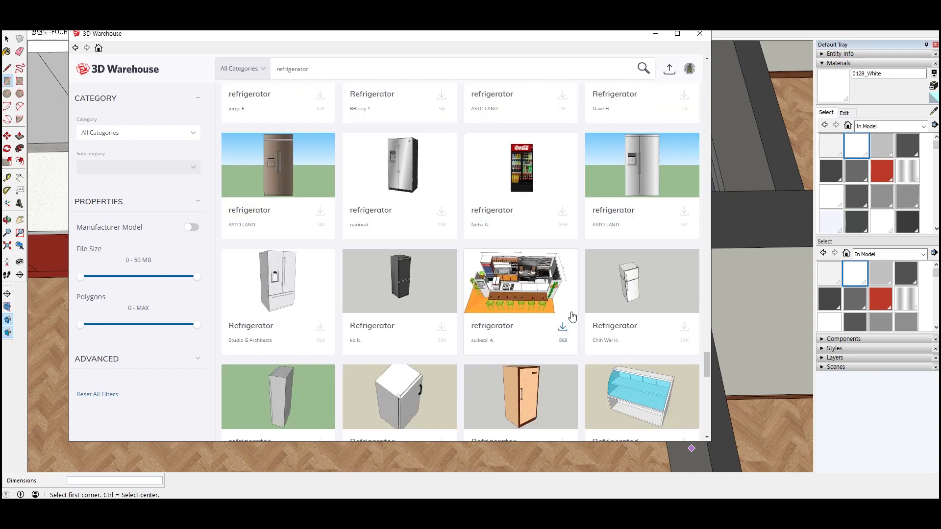
pyautogui.scroll(-3, 573, 315)
pyautogui.scroll(-3, 582, 306)
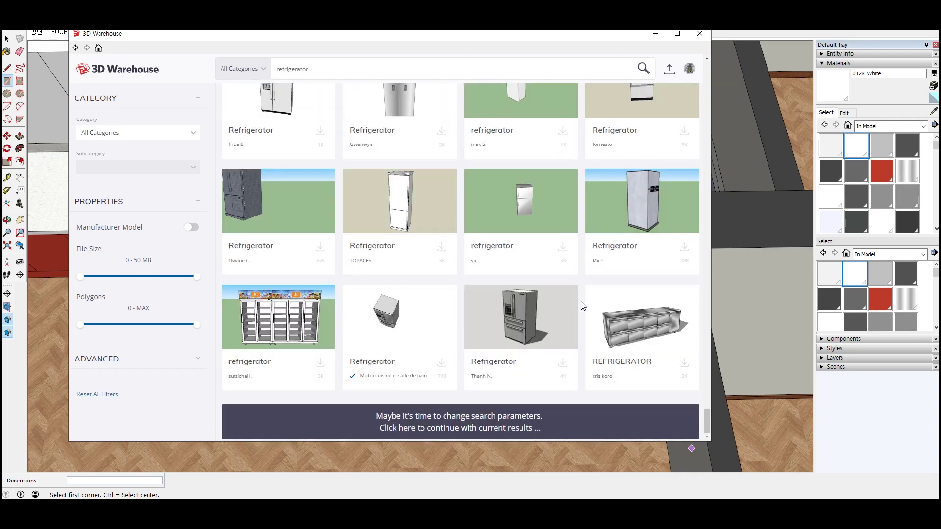
pyautogui.scroll(-3, 584, 306)
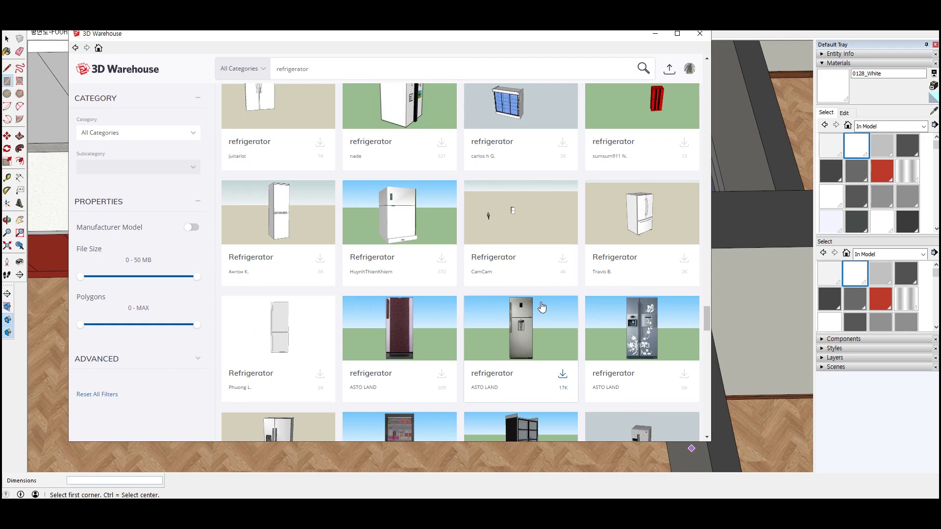
pyautogui.click(633, 335)
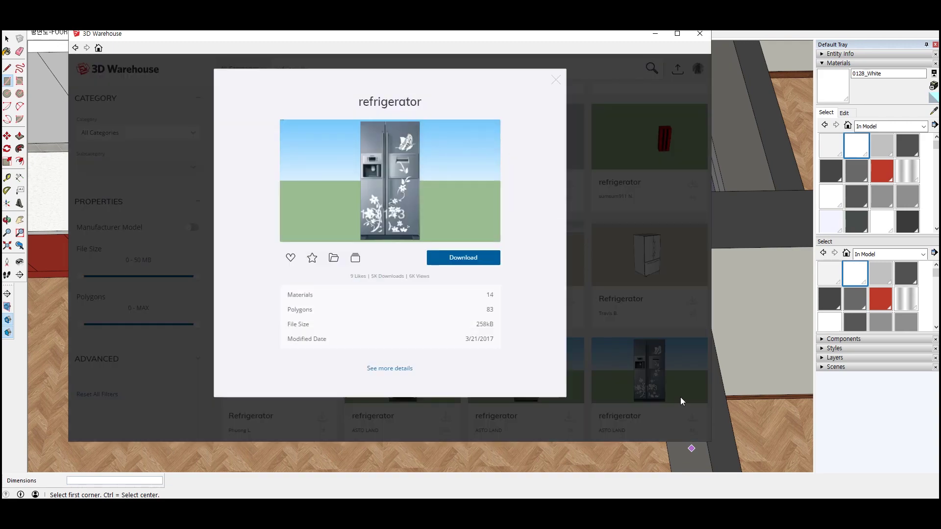
pyautogui.click(477, 262)
pyautogui.click(362, 260)
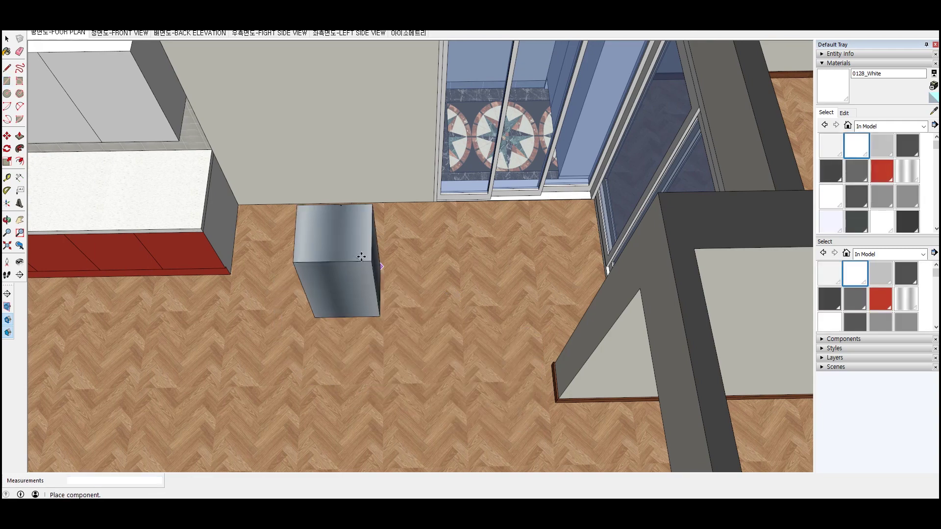
# Place the refrigerator on the kitchen floor and rotate it 180° about its corner
pyautogui.click(316, 287)
pyautogui.scroll(2, 316, 287)
pyautogui.scroll(2, 294, 308)
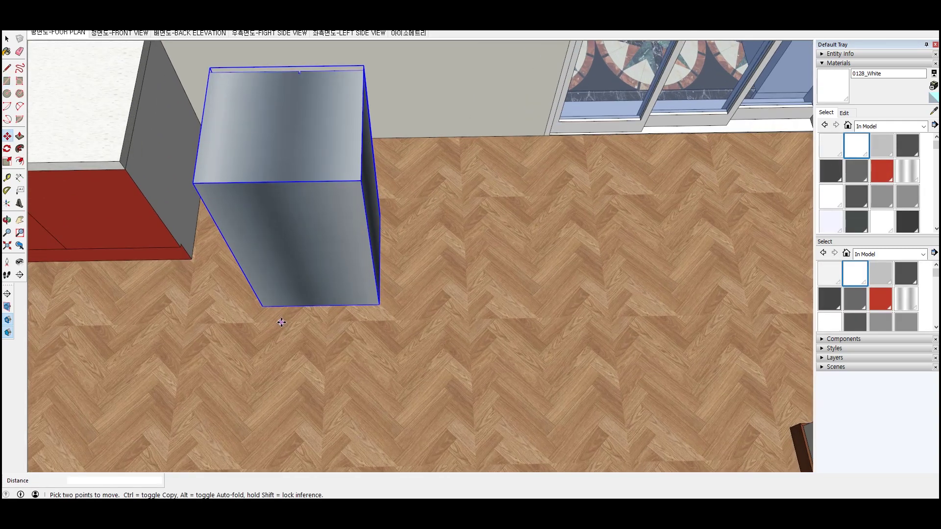
pyautogui.press('q')
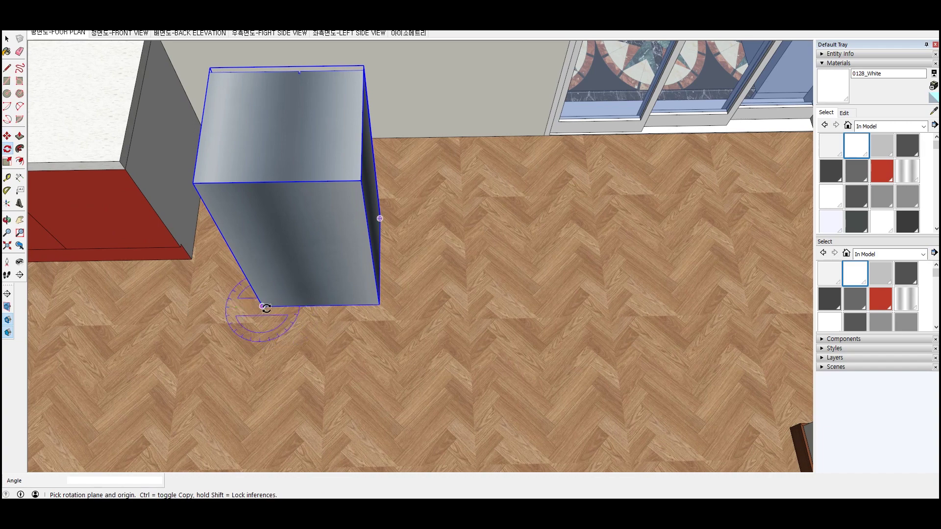
pyautogui.click(262, 307)
pyautogui.click(379, 305)
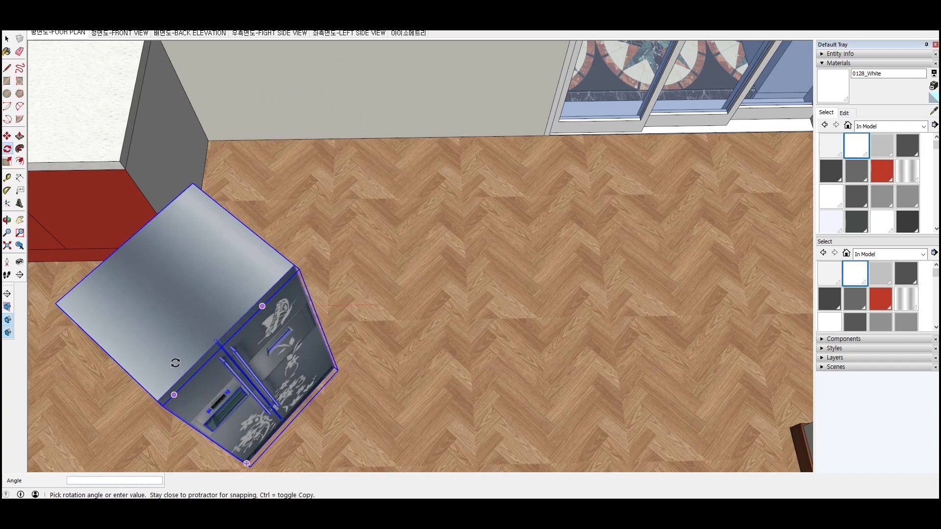
pyautogui.write('180')
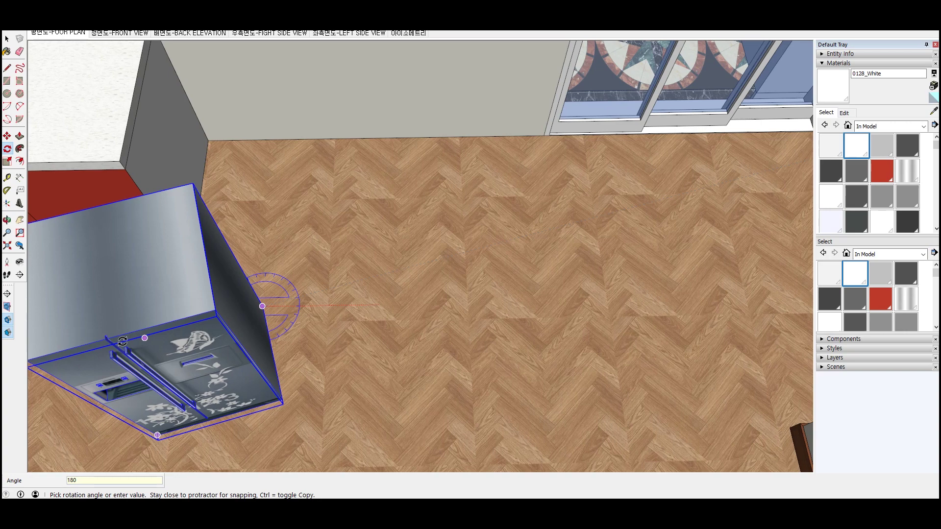
pyautogui.press('Return')
# Move the refrigerator so its back sits against the kitchen wall
pyautogui.scroll(-3, 448, 309)
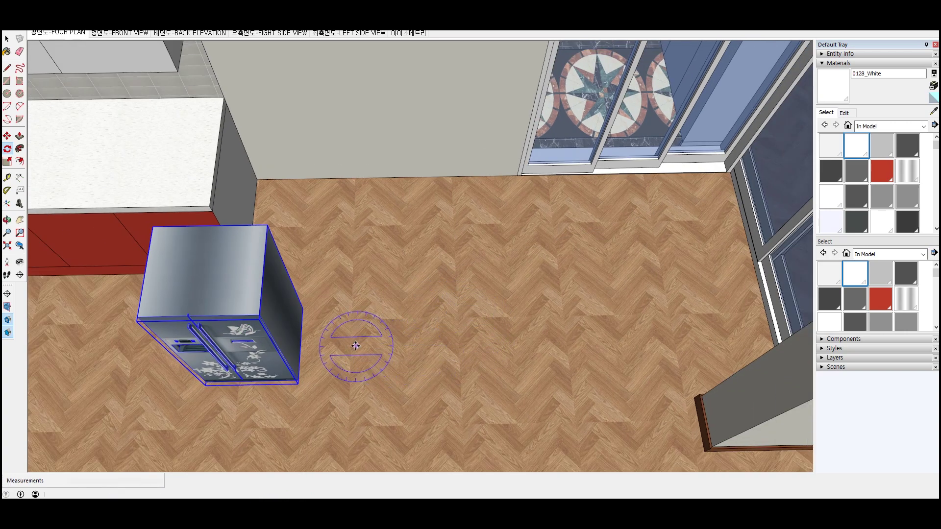
pyautogui.moveTo(301, 308)
pyautogui.mouseDown(button='middle')
pyautogui.moveTo(435, 157)
pyautogui.moveTo(431, 275)
pyautogui.mouseUp(button='middle')
pyautogui.scroll(3, 432, 274)
pyautogui.scroll(2, 456, 252)
pyautogui.scroll(2, 374, 219)
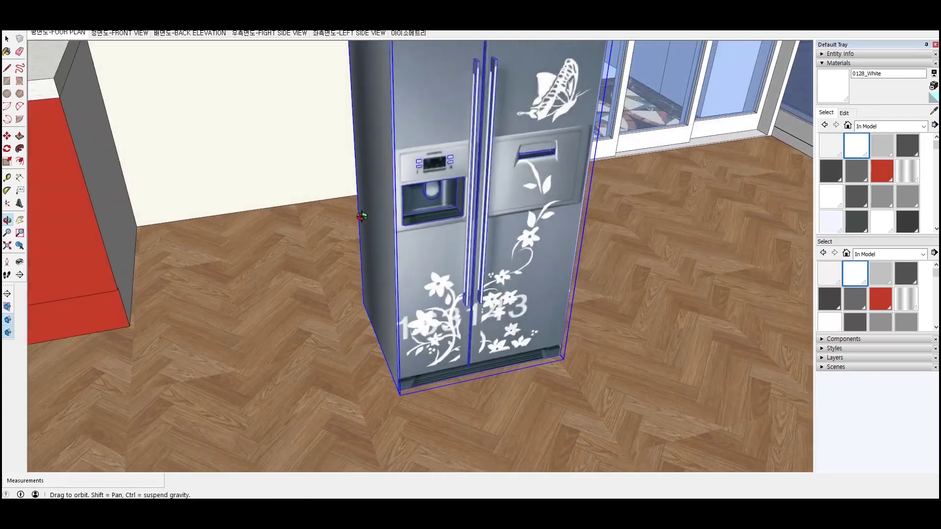
pyautogui.scroll(-2, 374, 219)
pyautogui.moveTo(374, 219); pyautogui.dragTo(392, 274, button='middle')
pyautogui.press('m')
pyautogui.scroll(3, 432, 340)
pyautogui.click(432, 340)
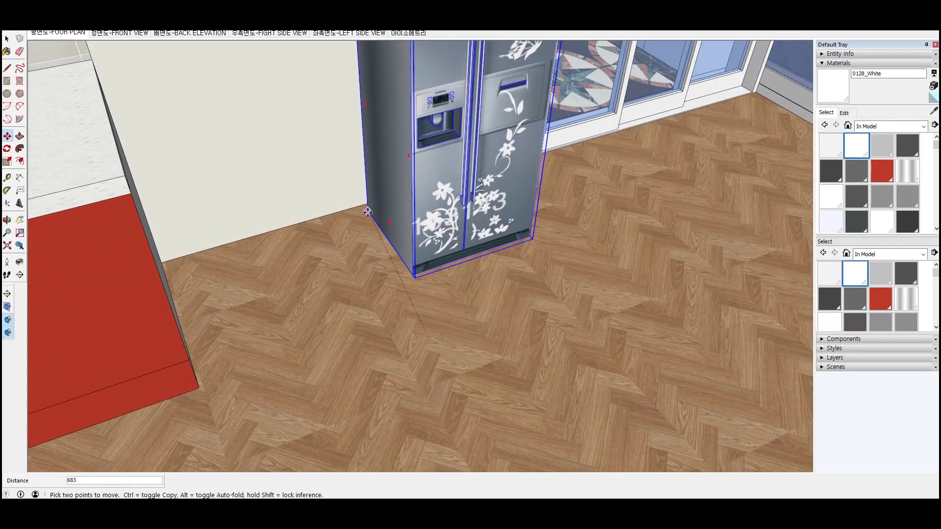
pyautogui.click(380, 202)
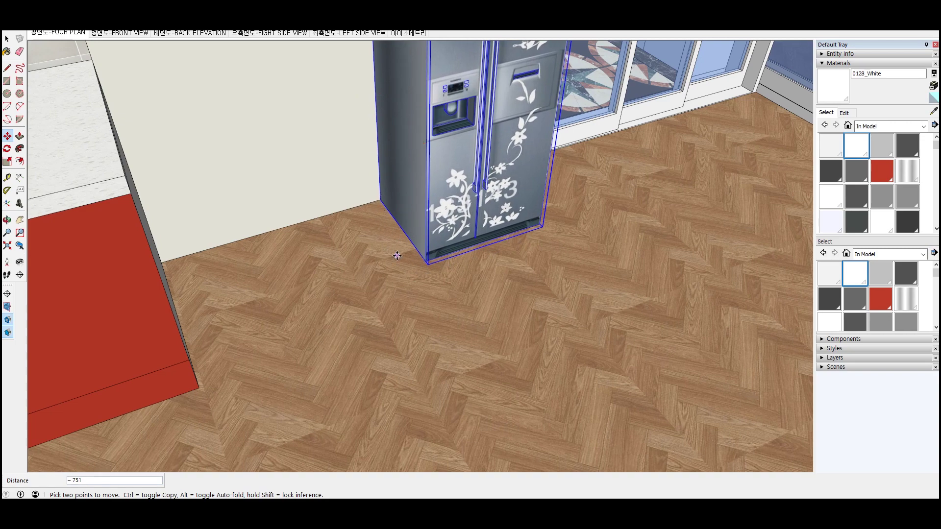
pyautogui.scroll(-3, 397, 256)
pyautogui.scroll(-1, 299, 278)
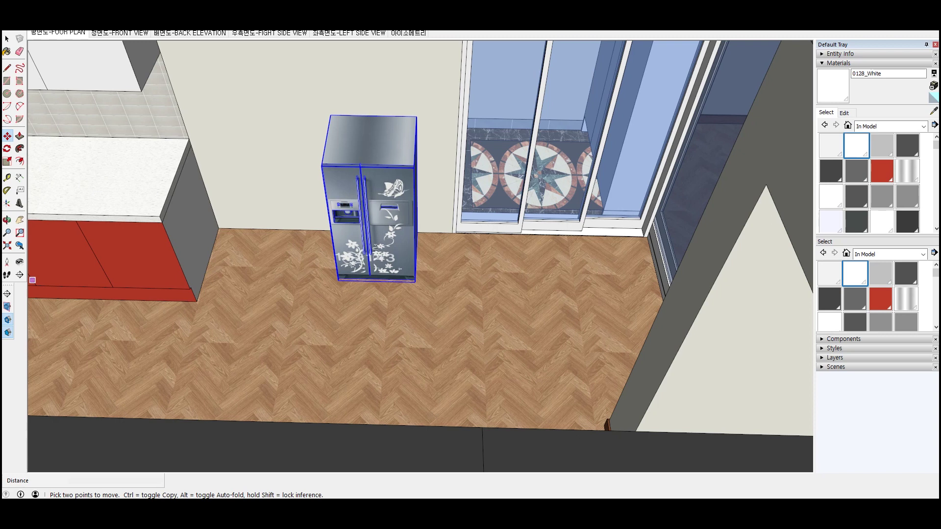
# Dimension the fridge: 500 width across the top, 420 depth along the side, and front-edge height
pyautogui.click(19, 177)
pyautogui.click(337, 118)
pyautogui.click(417, 117)
pyautogui.click(398, 84)
pyautogui.click(333, 116)
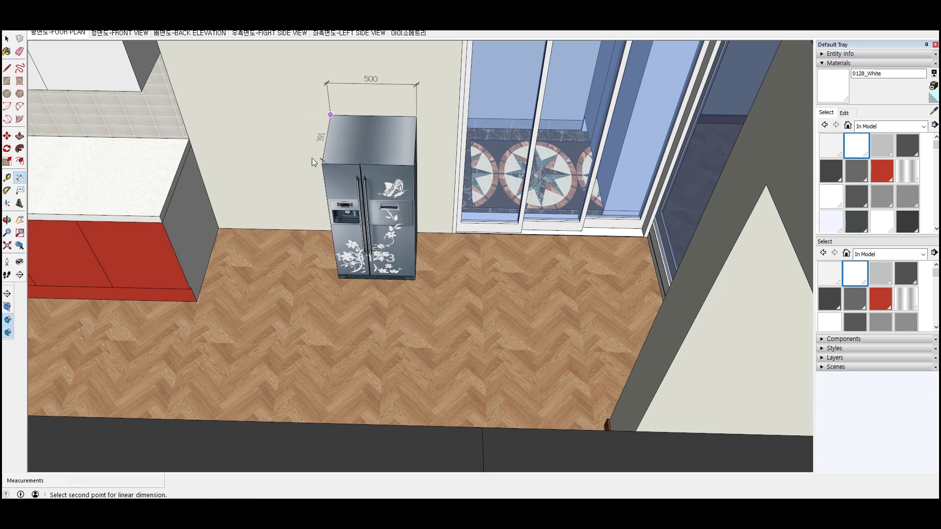
pyautogui.click(322, 164)
pyautogui.click(301, 152)
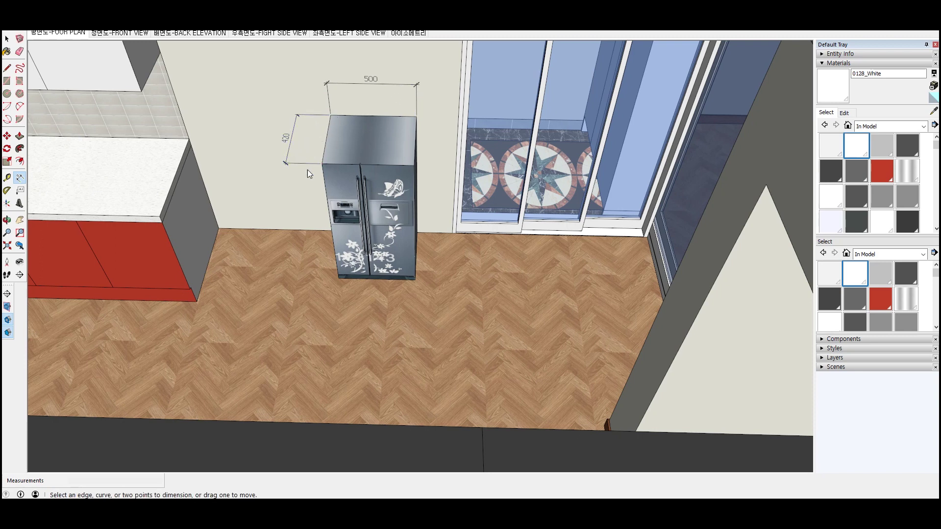
pyautogui.click(414, 168)
pyautogui.click(415, 280)
pyautogui.click(451, 275)
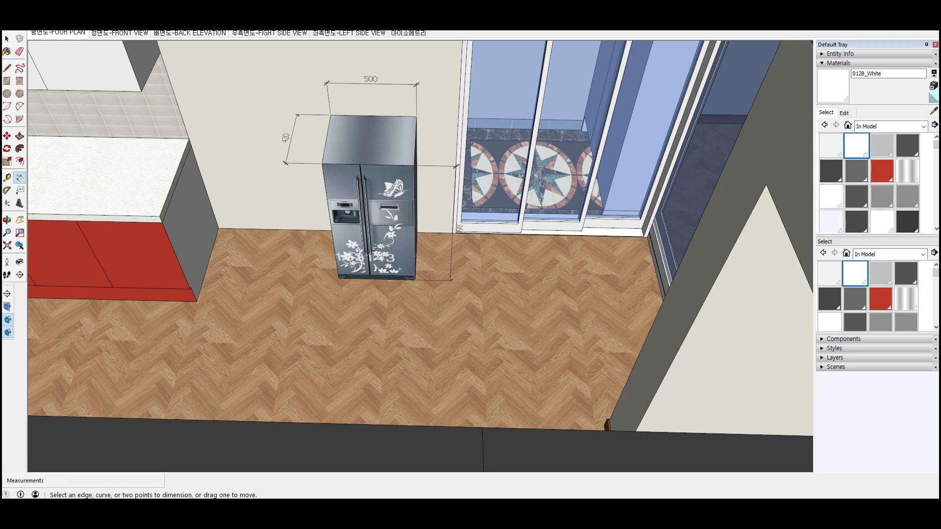
# Open the fridge group and pull its top face upward
pyautogui.press('space')
pyautogui.doubleClick(362, 139)
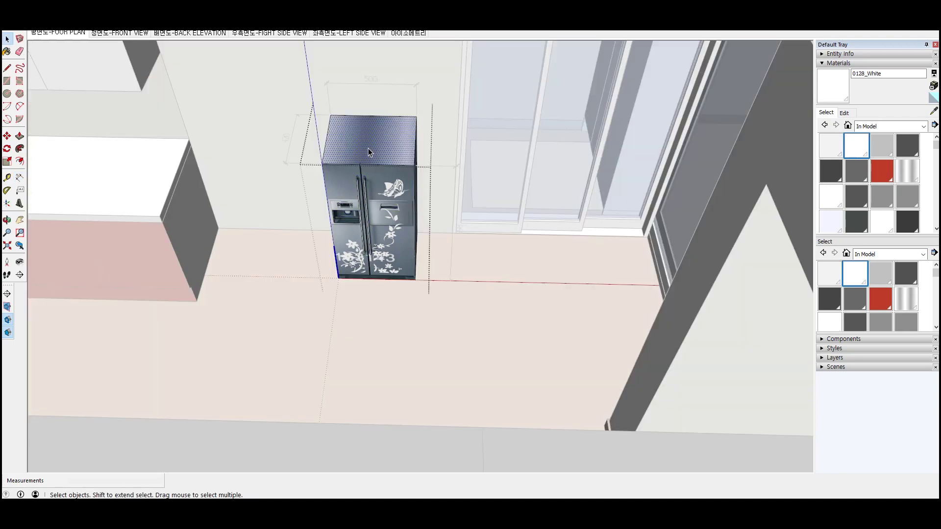
pyautogui.press('p')
pyautogui.moveTo(368, 152); pyautogui.dragTo(367, 112)
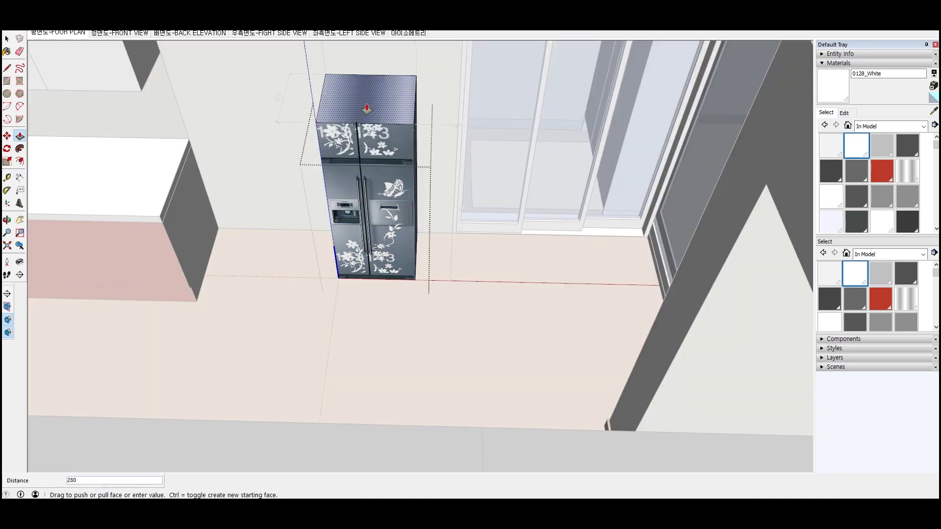
pyautogui.moveTo(367, 111)
pyautogui.mouseDown()
pyautogui.moveTo(388, 98)
pyautogui.moveTo(142, 95)
pyautogui.mouseUp()
pyautogui.click(142, 94)
# Pull the fridge top up again to make the box taller
pyautogui.scroll(5, 499, 221)
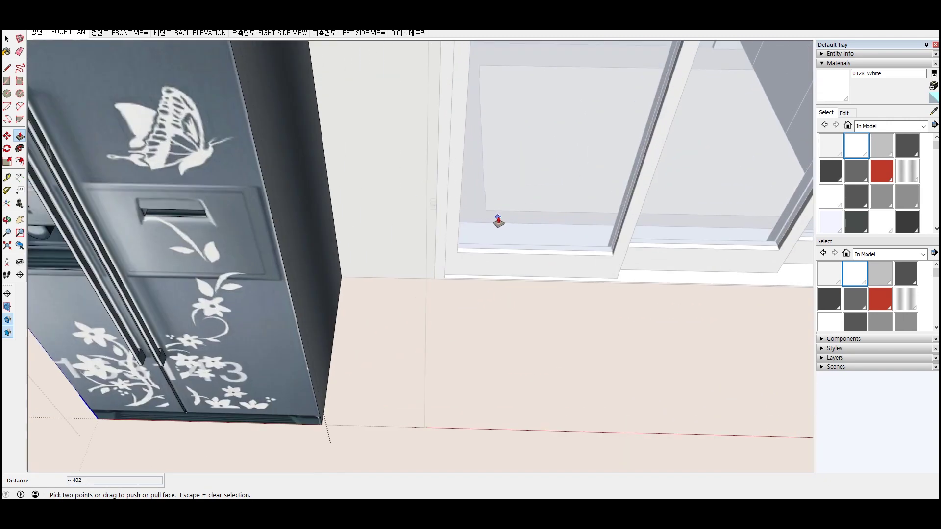
pyautogui.scroll(-2, 399, 214)
pyautogui.scroll(-3, 366, 143)
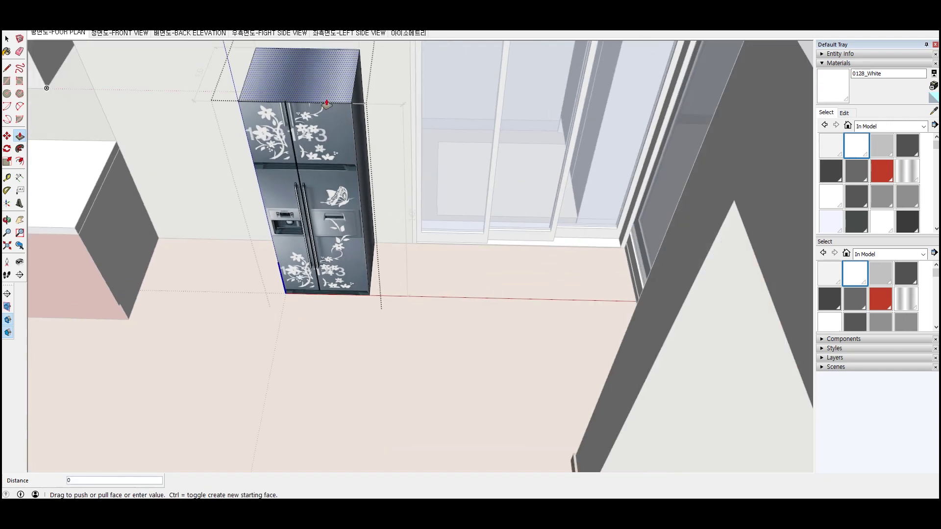
pyautogui.moveTo(327, 104); pyautogui.dragTo(318, 86)
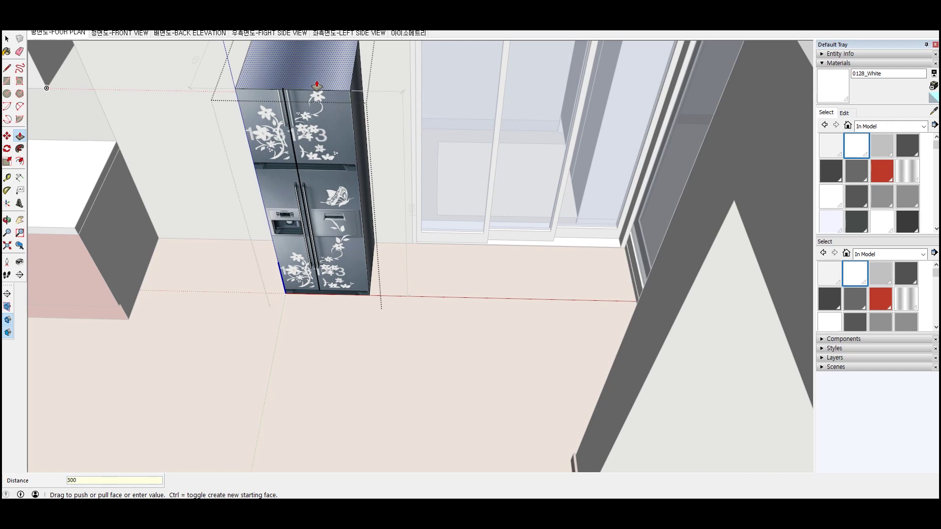
pyautogui.click(317, 85)
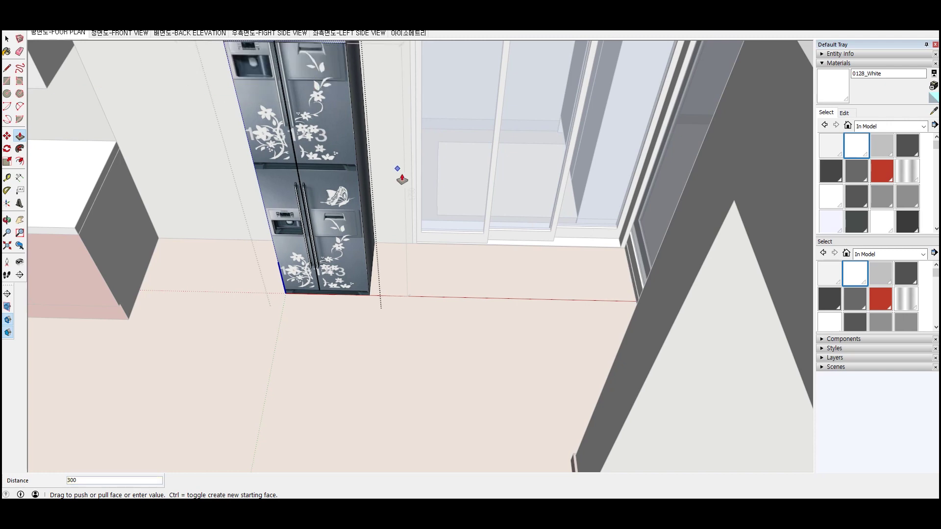
pyautogui.scroll(-2, 416, 300)
pyautogui.scroll(3, 338, 128)
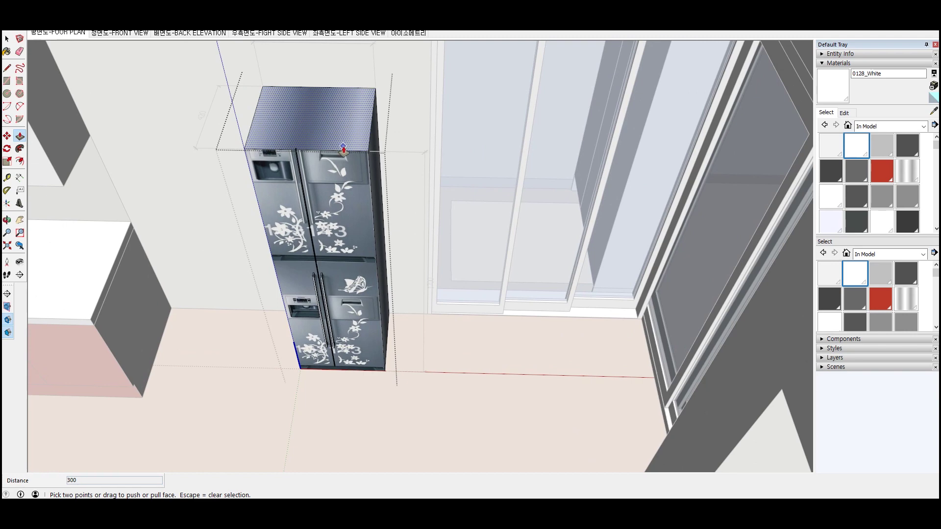
pyautogui.click(325, 139)
pyautogui.write('30')
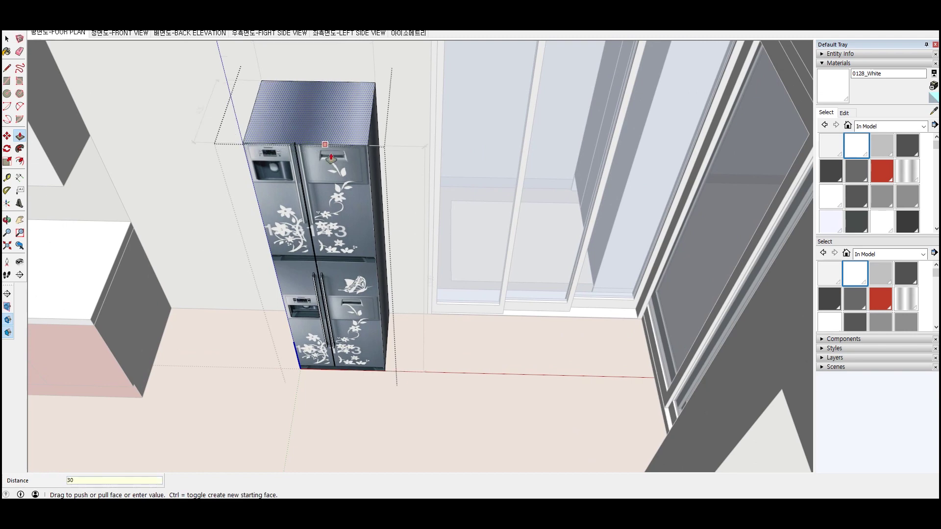
# Widen the fridge by pushing its side face out a typed distance, and select its front face
pyautogui.press('space')
pyautogui.moveTo(387, 220)
pyautogui.mouseDown(button='middle')
pyautogui.moveTo(355, 232)
pyautogui.moveTo(360, 237)
pyautogui.mouseUp(button='middle')
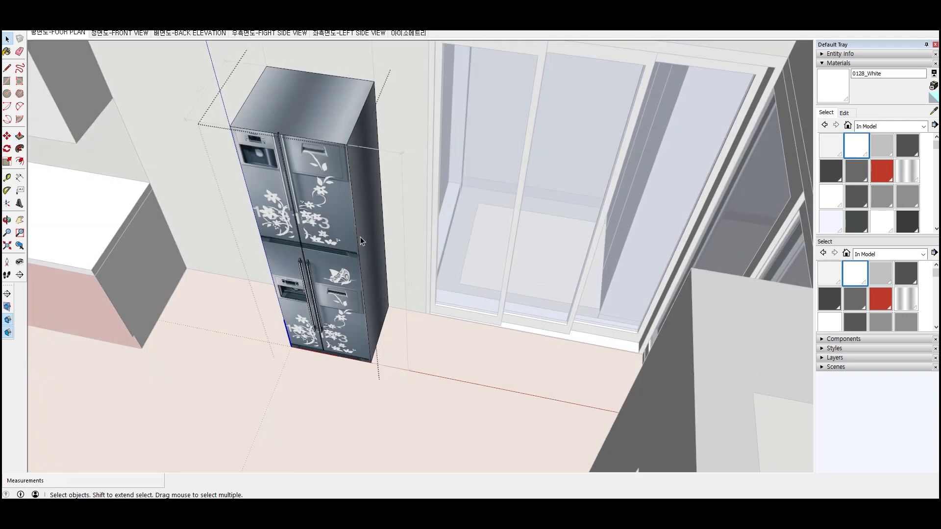
pyautogui.press('p')
pyautogui.click(360, 240)
pyautogui.scroll(-2, 388, 196)
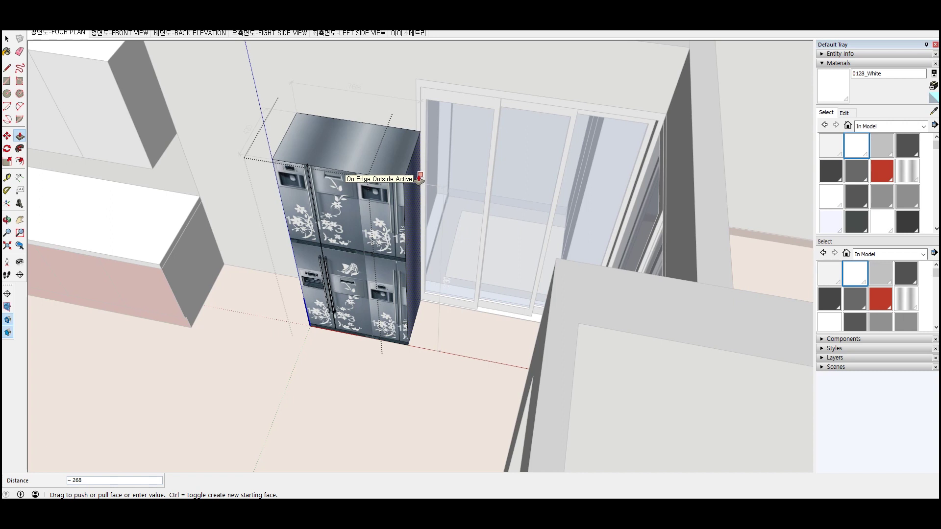
pyautogui.moveTo(420, 179)
pyautogui.mouseDown()
pyautogui.moveTo(399, 179)
pyautogui.moveTo(455, 185)
pyautogui.mouseUp()
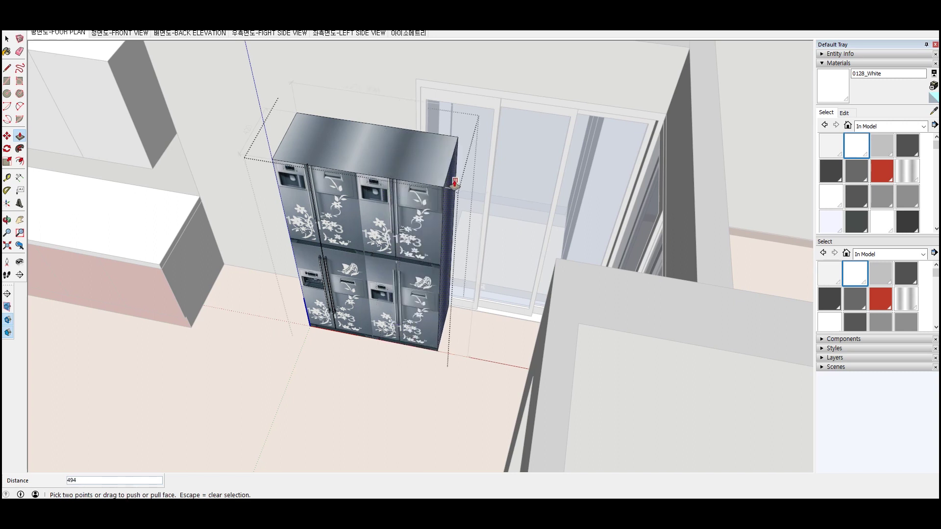
pyautogui.moveTo(455, 185)
pyautogui.mouseDown()
pyautogui.moveTo(435, 190)
pyautogui.moveTo(464, 190)
pyautogui.mouseUp()
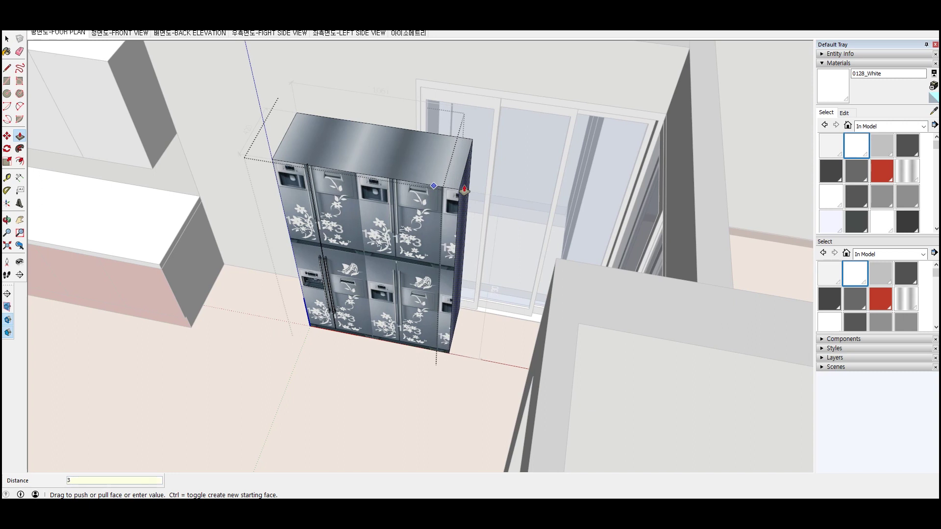
pyautogui.press('Return')
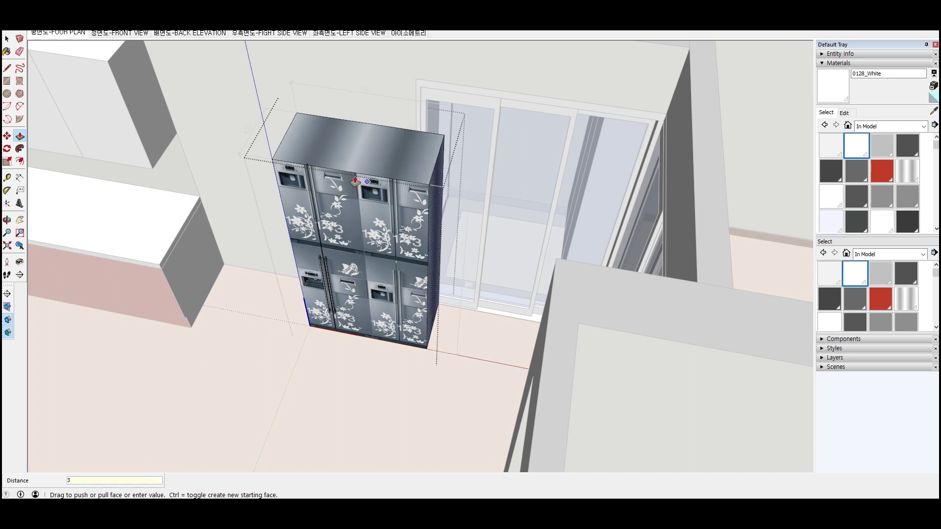
pyautogui.press('space')
pyautogui.click(357, 200)
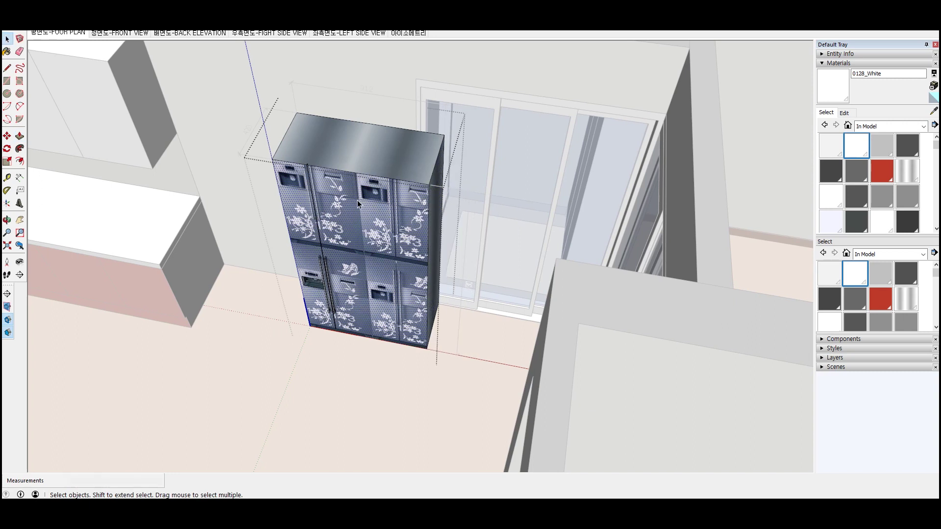
# Pull the fridge front face forward to deepen the box
pyautogui.press('p')
pyautogui.moveTo(355, 201)
pyautogui.mouseDown()
pyautogui.moveTo(313, 232)
pyautogui.moveTo(278, 278)
pyautogui.moveTo(327, 255)
pyautogui.moveTo(318, 266)
pyautogui.mouseUp()
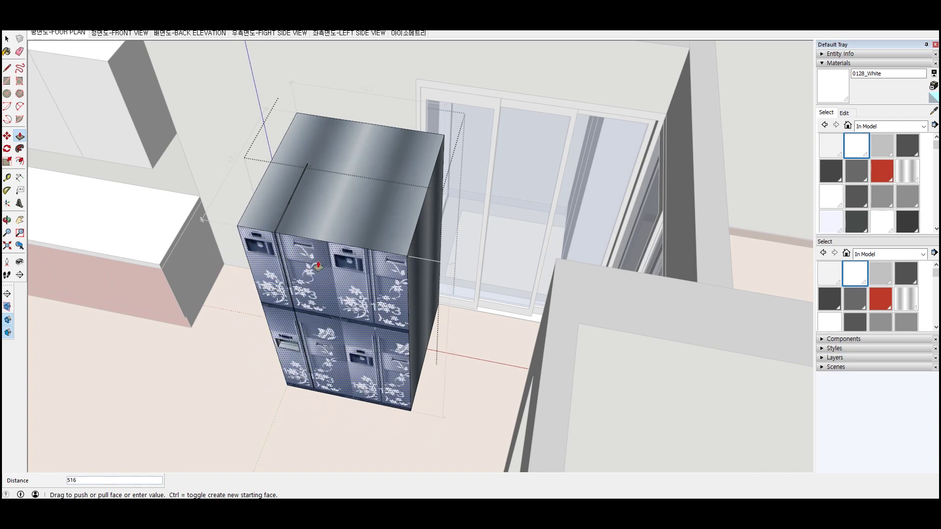
pyautogui.moveTo(318, 267); pyautogui.dragTo(319, 269)
pyautogui.scroll(3, 319, 268)
# Fine-tune the fridge front depth with further pushes, including a typed distance of 20
pyautogui.moveTo(338, 375); pyautogui.dragTo(354, 343)
pyautogui.write('0')
pyautogui.press('Return')
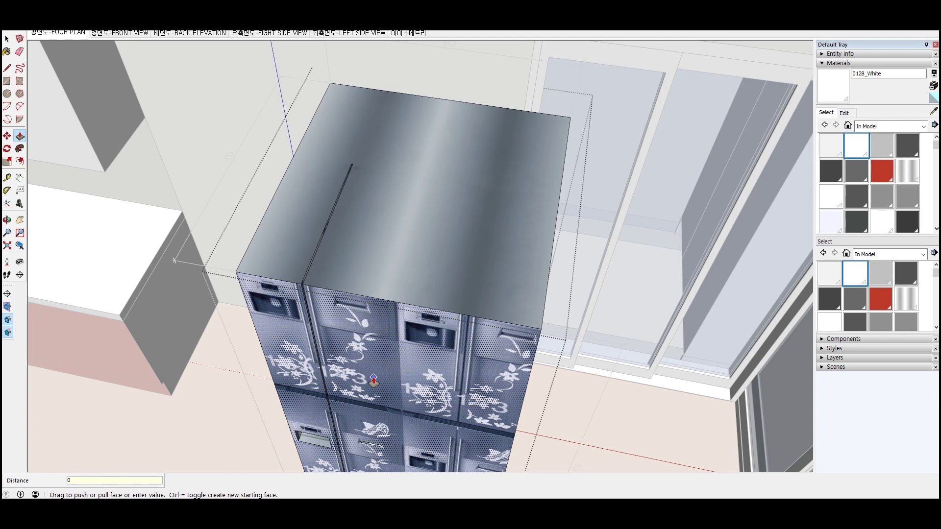
pyautogui.moveTo(374, 381); pyautogui.dragTo(393, 346)
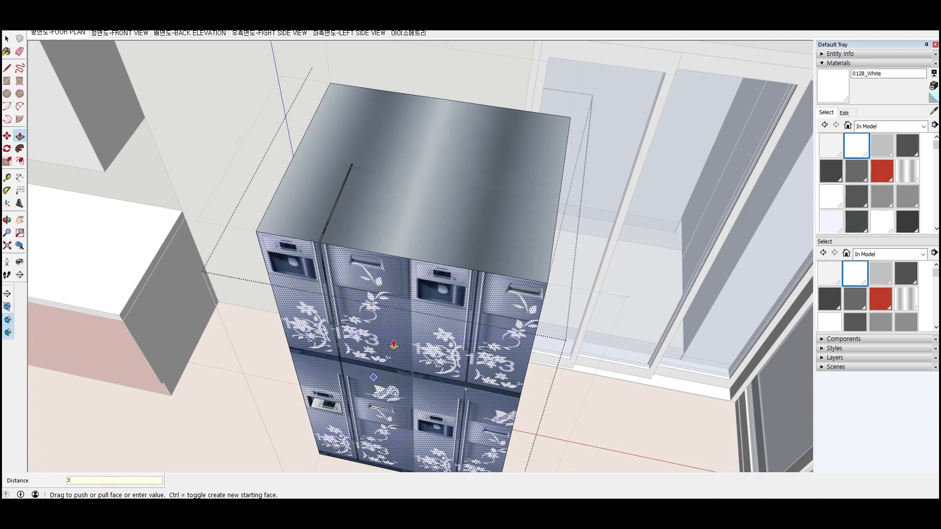
pyautogui.press('Return')
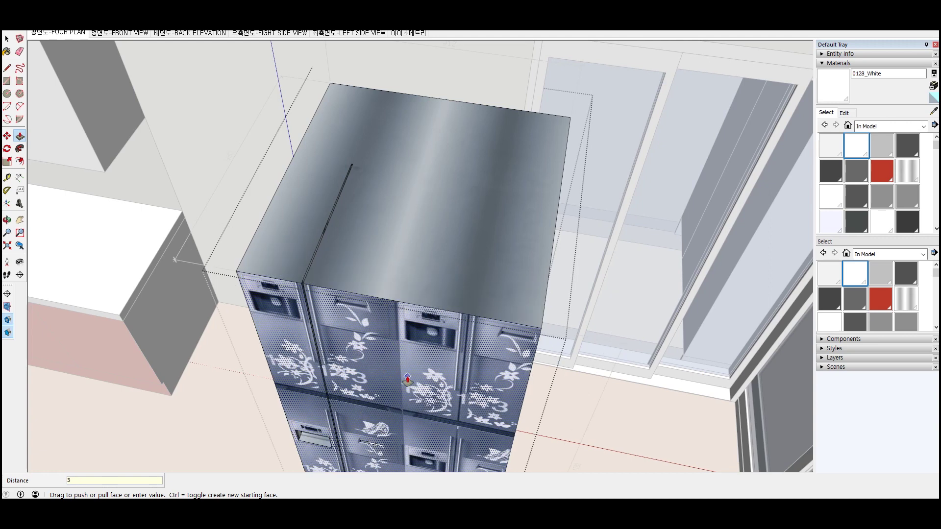
pyautogui.moveTo(407, 380); pyautogui.dragTo(419, 354)
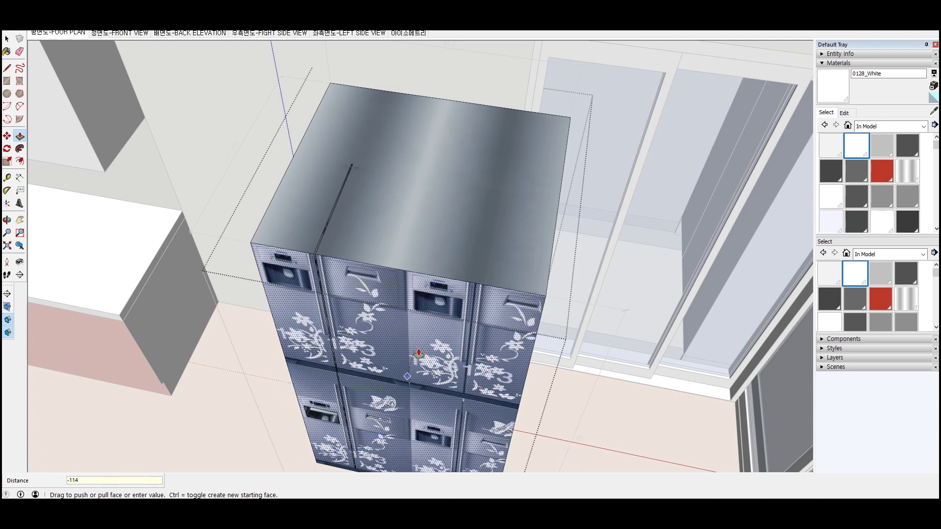
pyautogui.write('3')
pyautogui.press('Return')
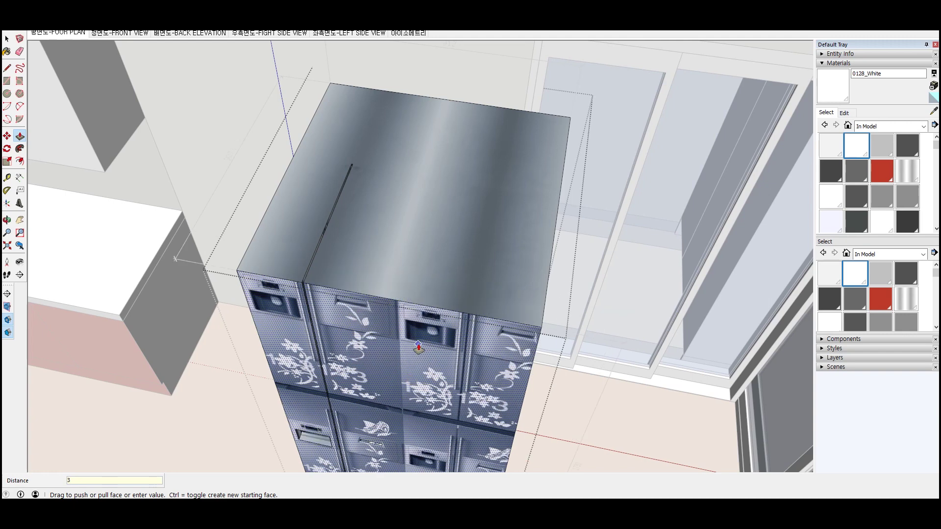
pyautogui.press('space')
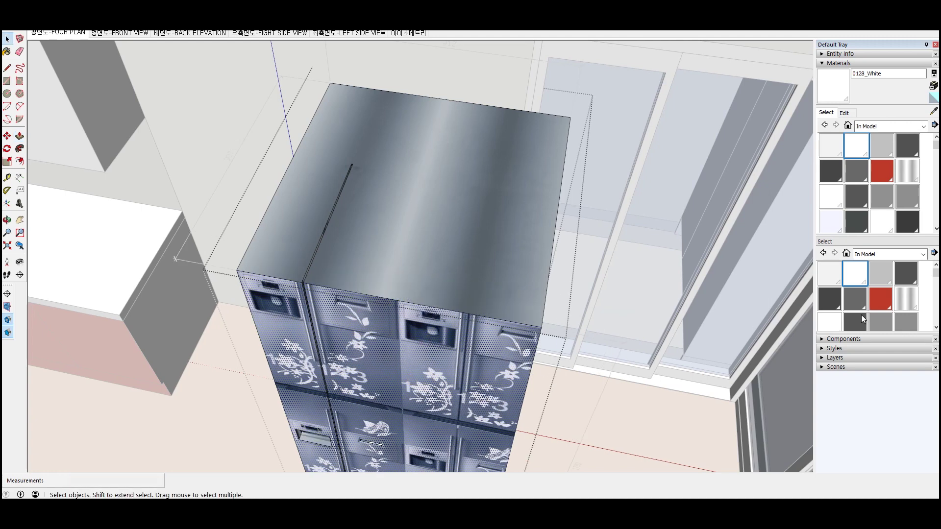
pyautogui.moveTo(937, 145)
pyautogui.mouseDown()
pyautogui.moveTo(931, 202)
pyautogui.moveTo(923, 176)
pyautogui.mouseUp()
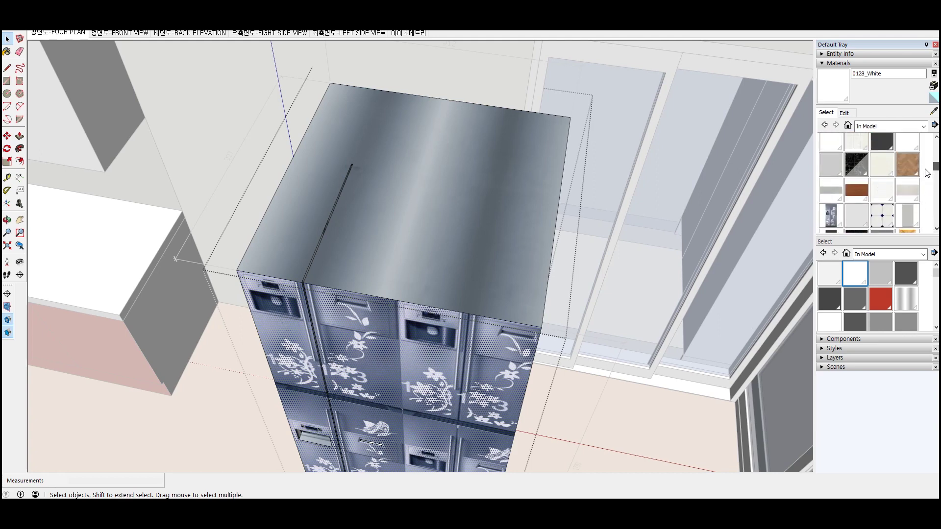
# Resize the refrigerator texture to 912 wide by 1785 high, with aspect ratio unlinked
pyautogui.click(831, 196)
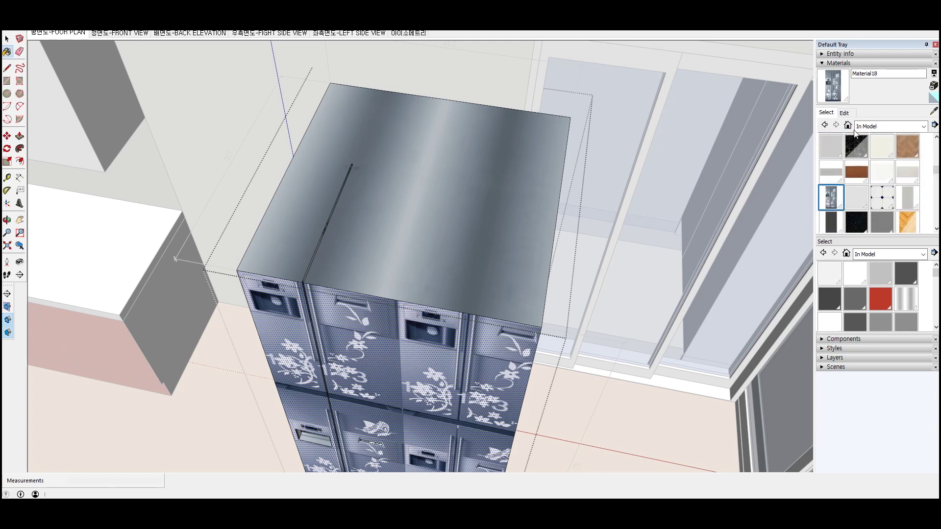
pyautogui.click(844, 113)
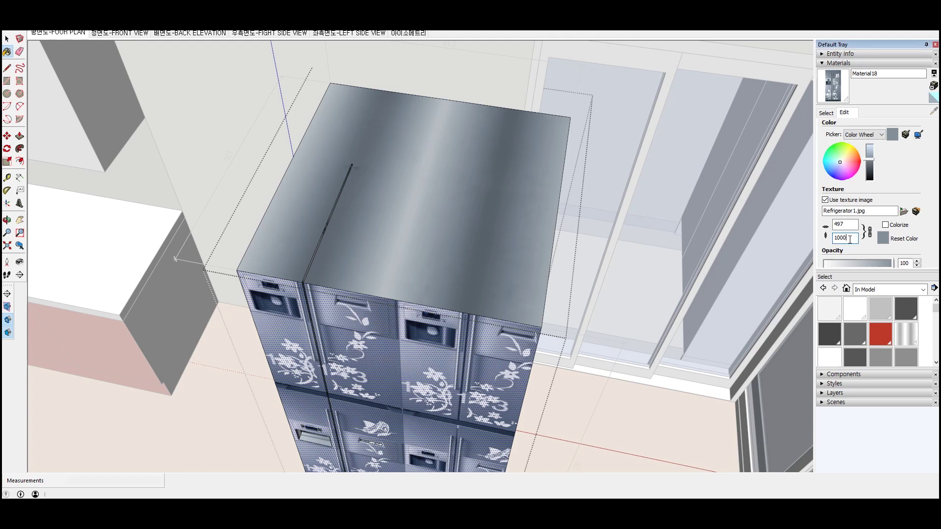
pyautogui.doubleClick(840, 237)
pyautogui.write('1000')
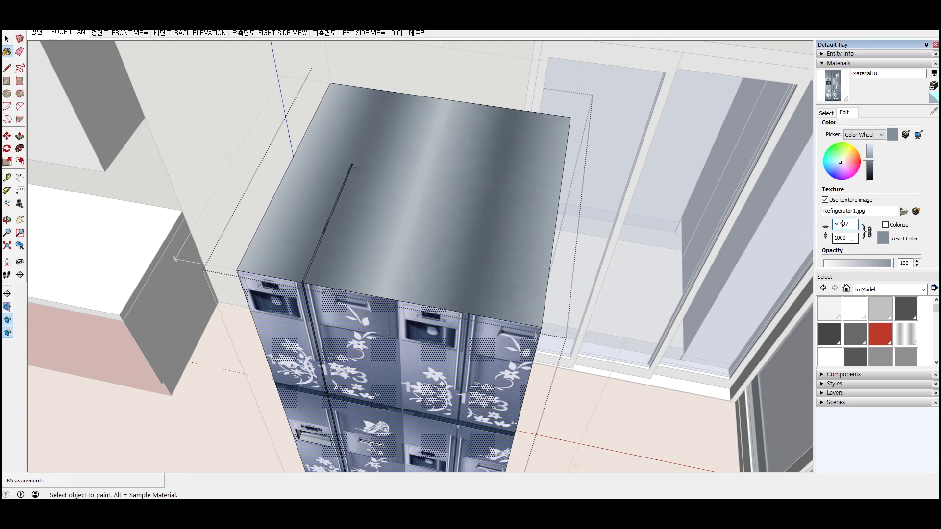
pyautogui.press('Return')
pyautogui.write('912')
pyautogui.click(858, 240)
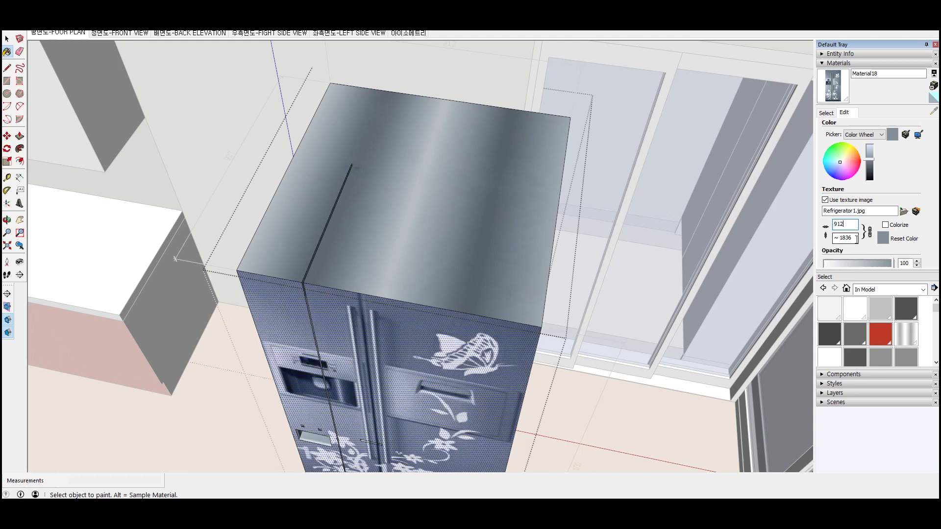
pyautogui.click(870, 233)
pyautogui.moveTo(857, 239); pyautogui.dragTo(840, 247)
pyautogui.write('17')
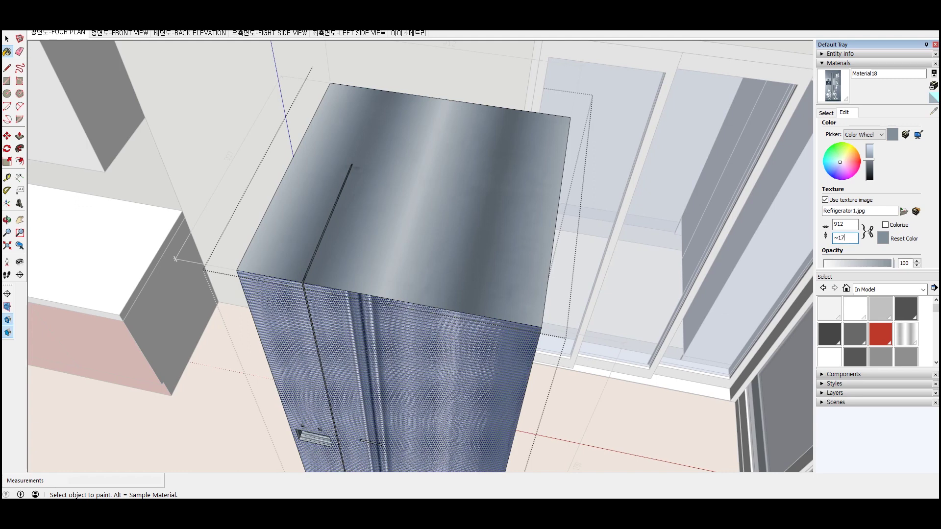
pyautogui.write('8')
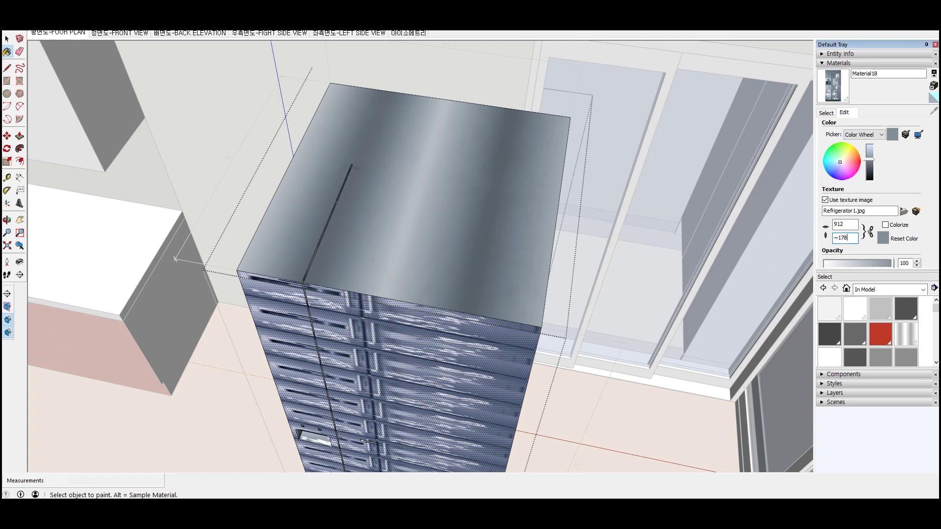
pyautogui.write('5')
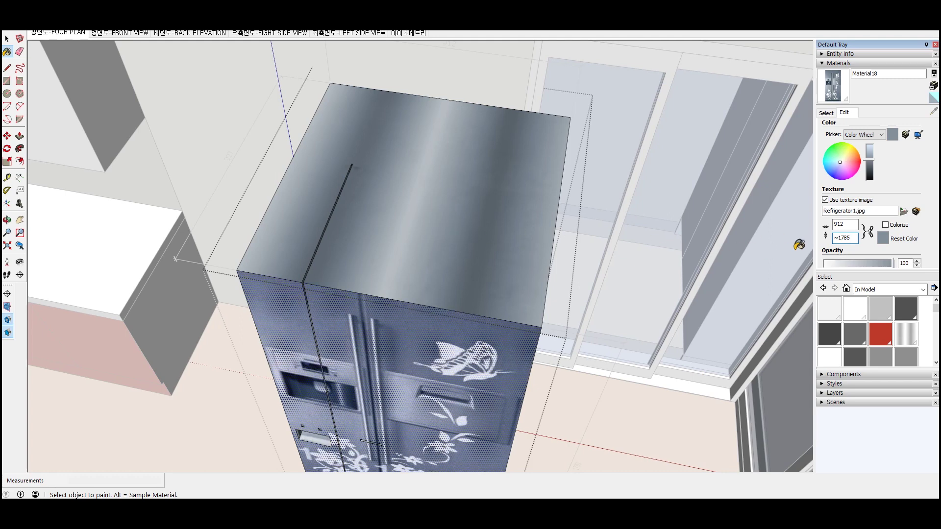
pyautogui.press('Return')
pyautogui.scroll(-1, 437, 280)
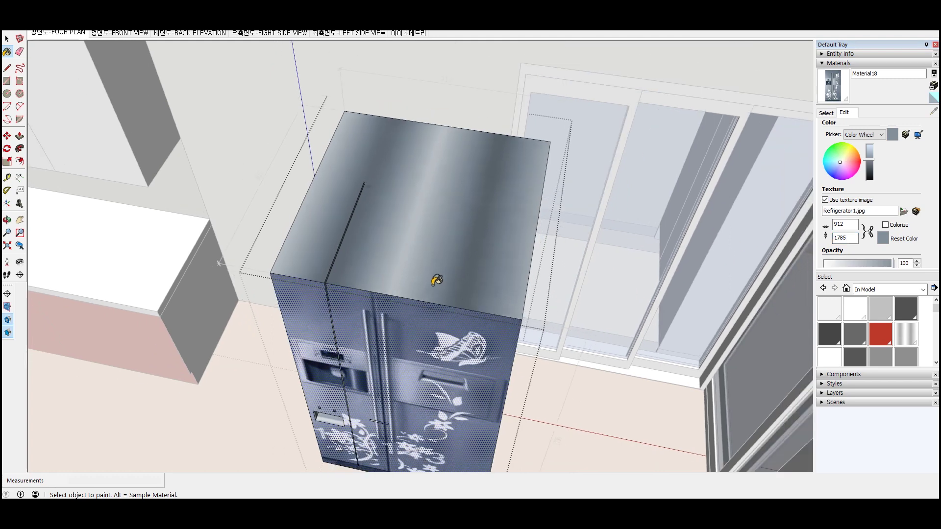
pyautogui.scroll(3, 437, 280)
pyautogui.scroll(-3, 407, 284)
# Delete the fridge's front vertical edge, undo it, and select the fridge's top face
pyautogui.press('space')
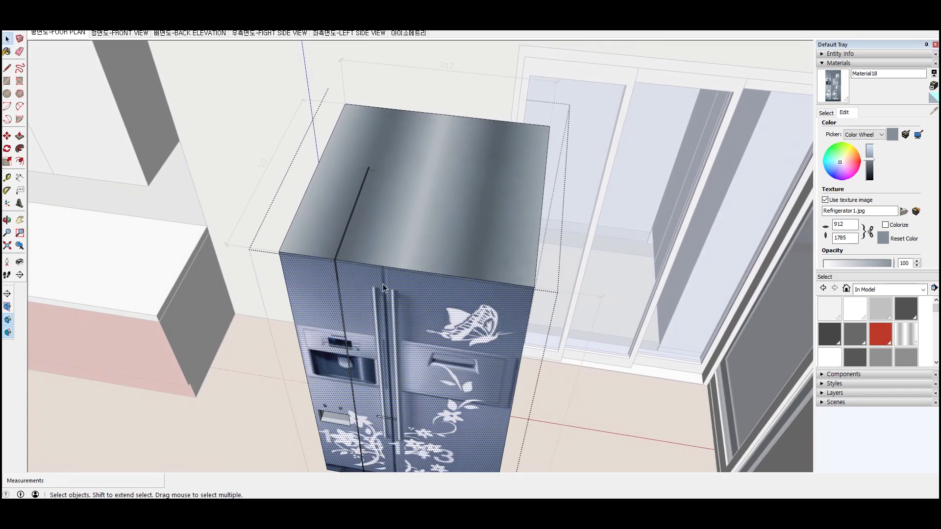
pyautogui.press('Escape')
pyautogui.doubleClick(343, 260)
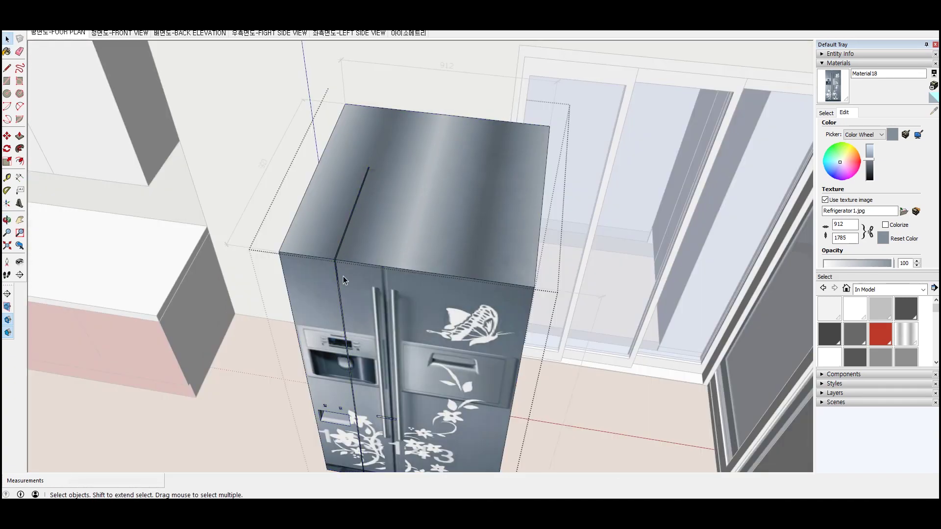
pyautogui.click(338, 278)
pyautogui.press('Delete')
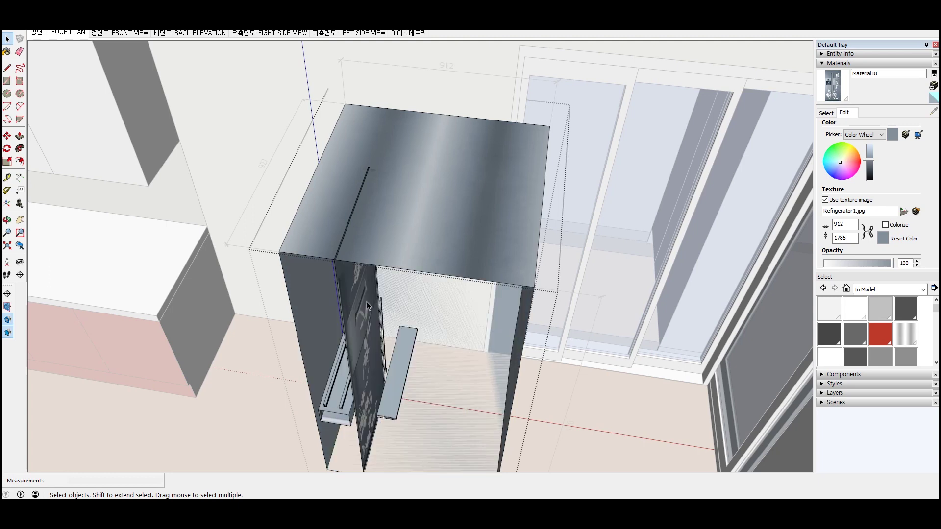
pyautogui.hotkey('ctrl', 'z')
pyautogui.click(357, 215)
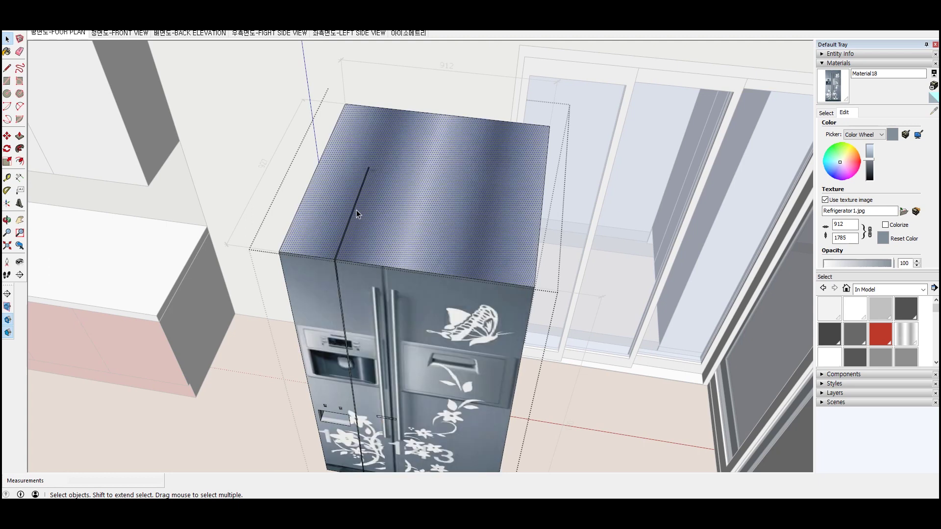
pyautogui.scroll(-3, 363, 237)
pyautogui.moveTo(362, 237); pyautogui.dragTo(441, 260, button='middle')
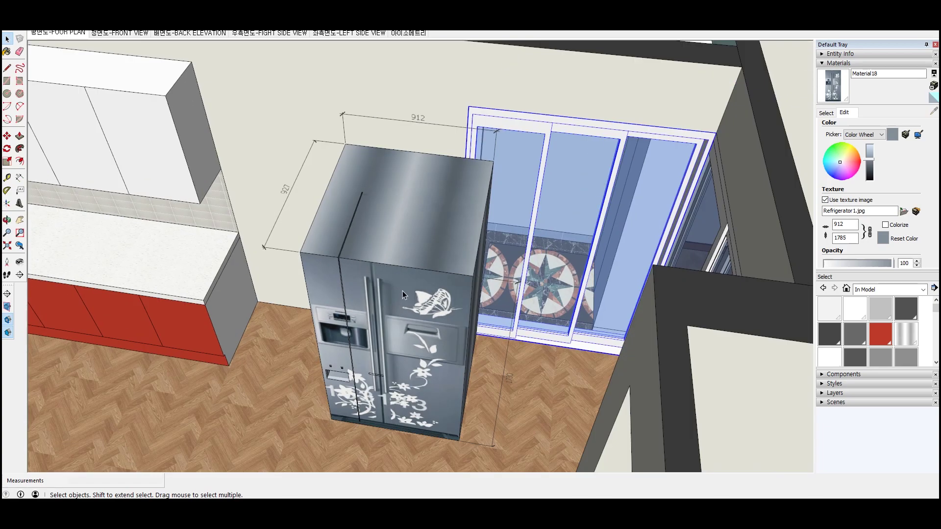
# Zoom in on the fridge door and delete the small leftover slot lines
pyautogui.scroll(3, 493, 283)
pyautogui.scroll(3, 494, 282)
pyautogui.scroll(2, 389, 358)
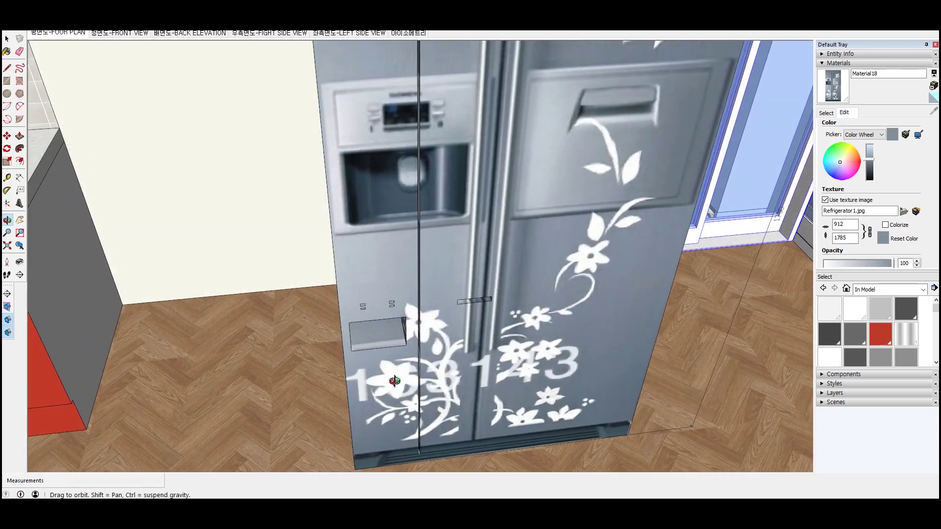
pyautogui.scroll(1, 342, 389)
pyautogui.scroll(2, 377, 326)
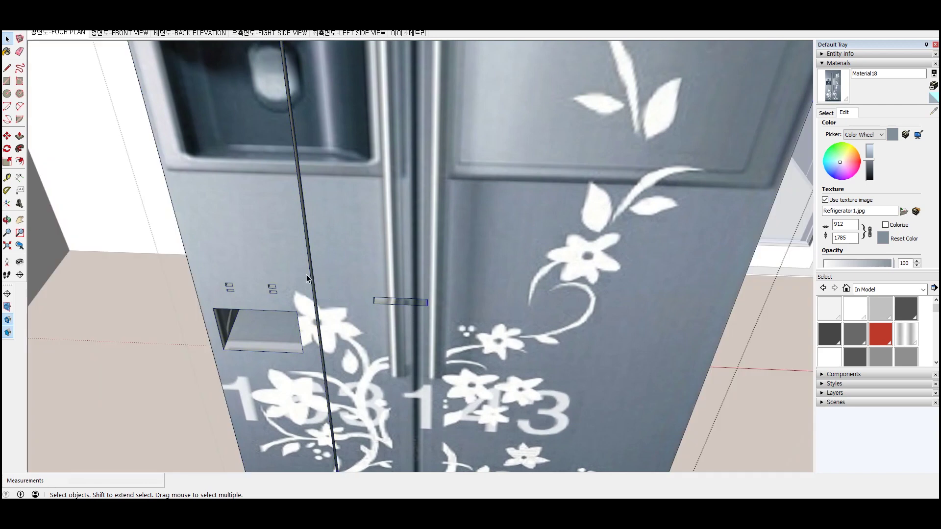
pyautogui.moveTo(307, 274); pyautogui.dragTo(402, 326)
pyautogui.click(320, 320)
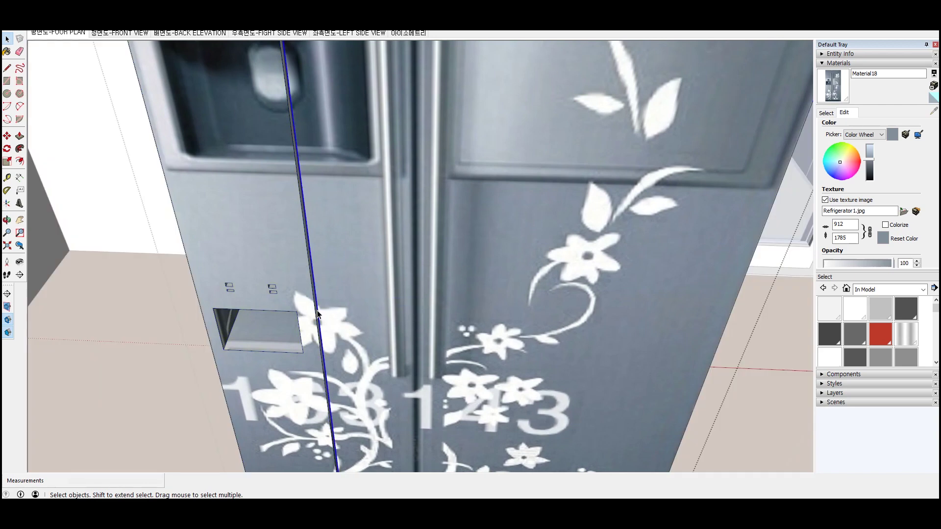
pyautogui.press('Delete')
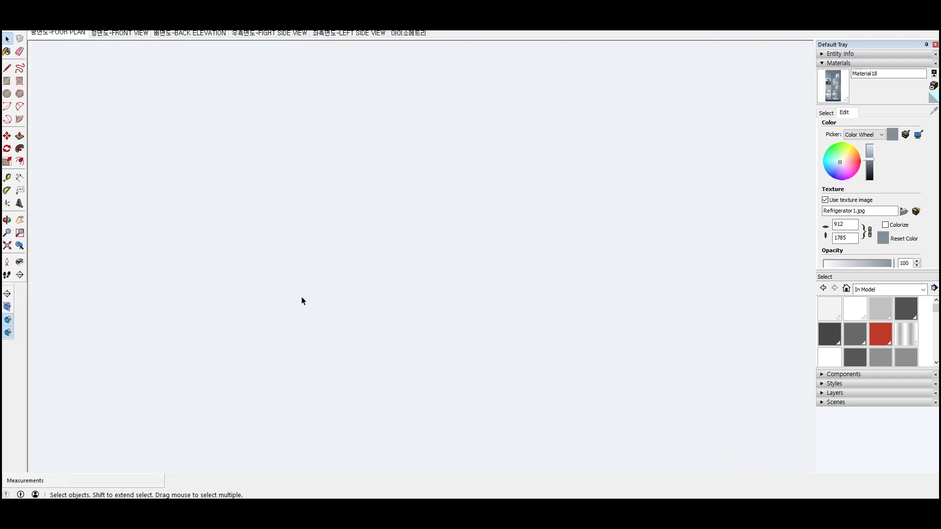
pyautogui.scroll(-5, 343, 305)
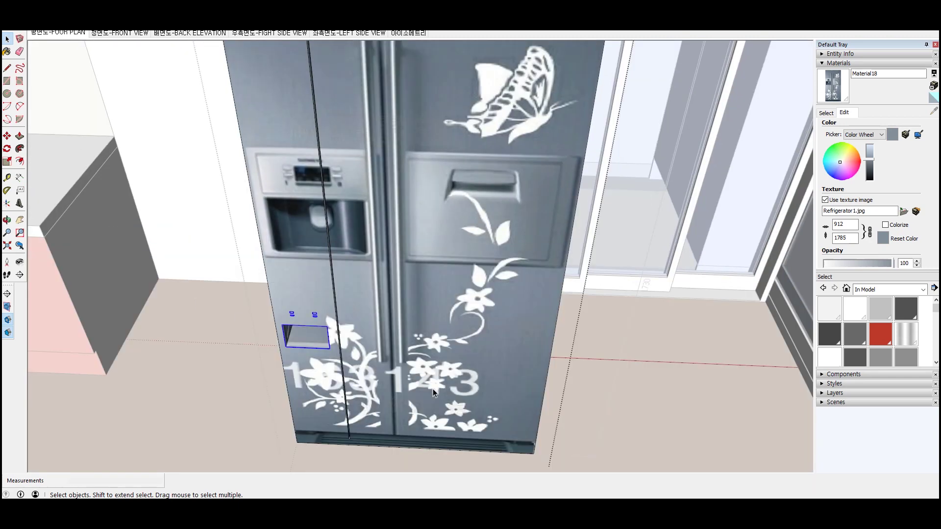
pyautogui.click(397, 371)
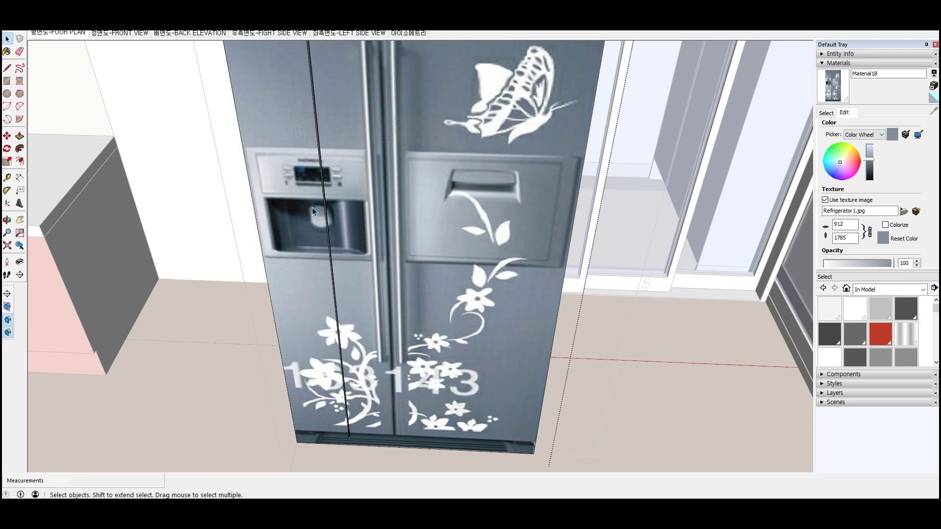
pyautogui.scroll(3, 329, 214)
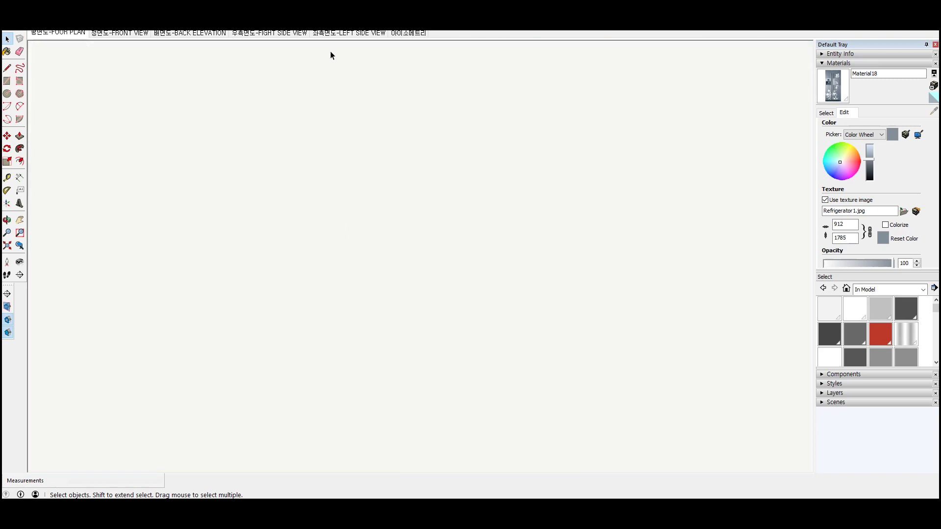
pyautogui.click(7, 319)
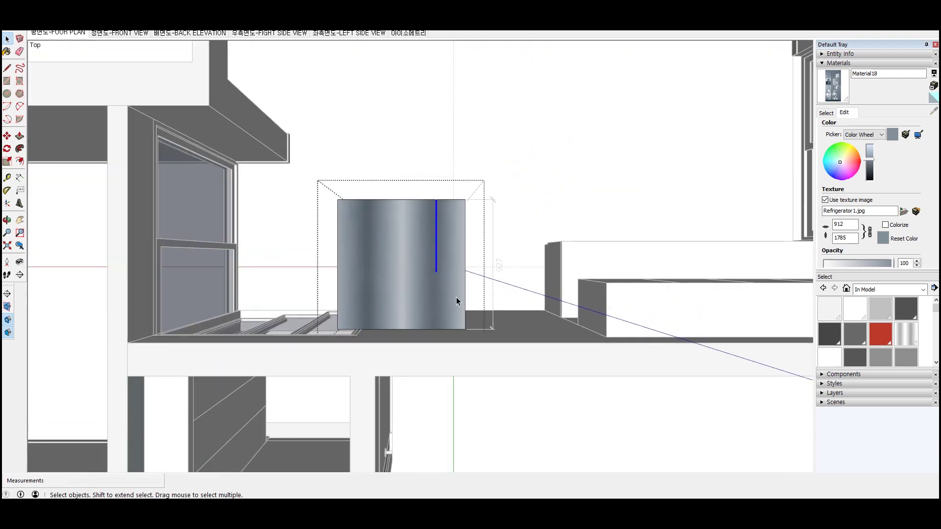
# Delete and restore the fridge front face, then zoom in on the door seam
pyautogui.press('Delete')
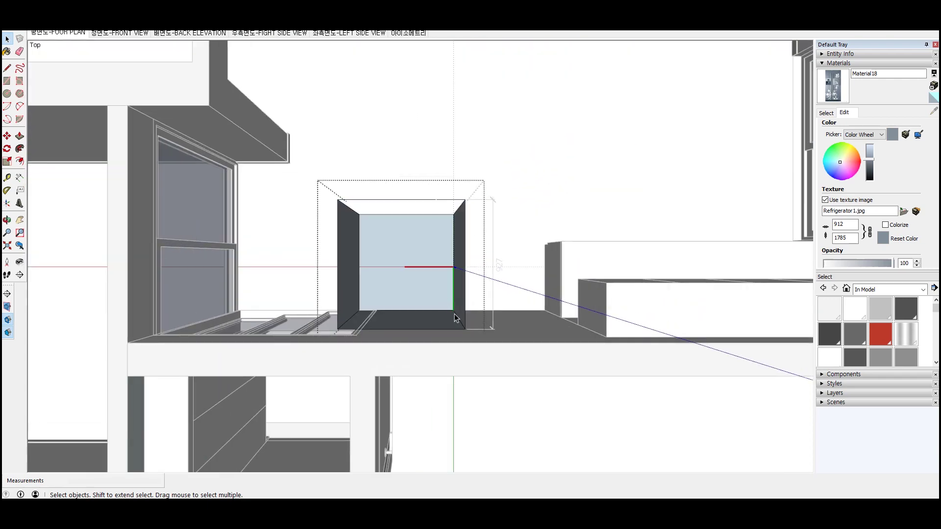
pyautogui.hotkey('ctrl', 'z')
pyautogui.scroll(3, 433, 244)
pyautogui.moveTo(446, 237)
pyautogui.mouseDown(button='middle')
pyautogui.moveTo(427, 298)
pyautogui.moveTo(221, 357)
pyautogui.mouseUp(button='middle')
pyautogui.scroll(1, 511, 284)
pyautogui.scroll(5, 516, 248)
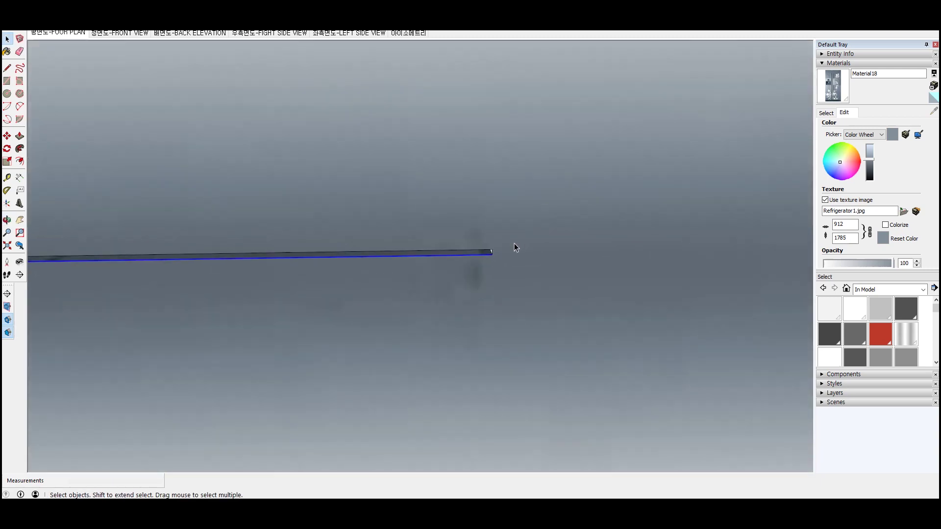
pyautogui.scroll(2, 516, 247)
pyautogui.scroll(2, 503, 255)
# Push the strip between the fridge doors inward about 38 to form a groove
pyautogui.press('p')
pyautogui.moveTo(474, 273); pyautogui.dragTo(505, 258)
pyautogui.moveTo(130, 267)
pyautogui.mouseDown(button='middle')
pyautogui.moveTo(451, 222)
pyautogui.moveTo(399, 242)
pyautogui.mouseUp(button='middle')
pyautogui.scroll(4, 392, 166)
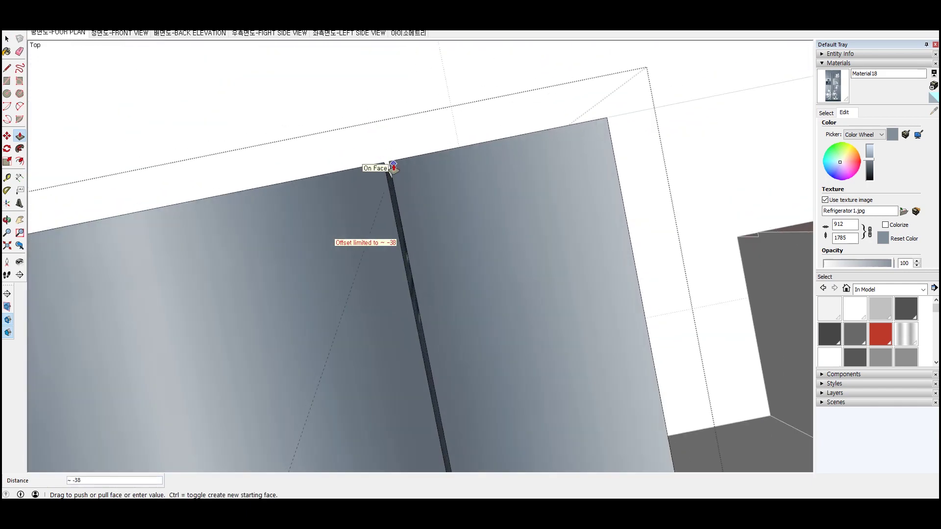
pyautogui.click(392, 166)
pyautogui.moveTo(378, 216)
pyautogui.mouseDown(button='middle')
pyautogui.moveTo(554, 263)
pyautogui.moveTo(530, 310)
pyautogui.moveTo(288, 354)
pyautogui.moveTo(325, 311)
pyautogui.moveTo(473, 263)
pyautogui.moveTo(557, 329)
pyautogui.moveTo(256, 316)
pyautogui.moveTo(358, 354)
pyautogui.moveTo(164, 355)
pyautogui.moveTo(398, 366)
pyautogui.moveTo(387, 308)
pyautogui.mouseUp(button='middle')
pyautogui.press('space')
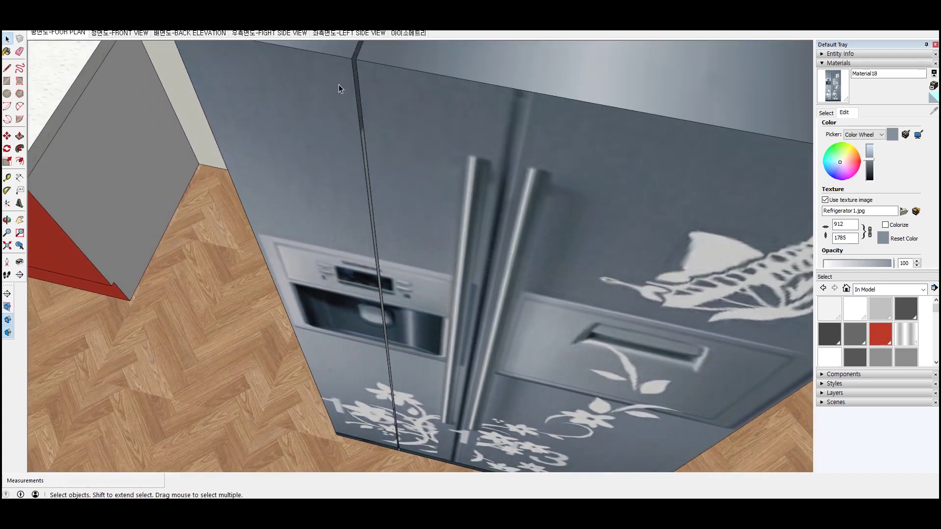
# Move the fridge's vertical door-seam edge over by about 5
pyautogui.doubleClick(341, 88)
pyautogui.click(350, 84)
pyautogui.click(356, 86)
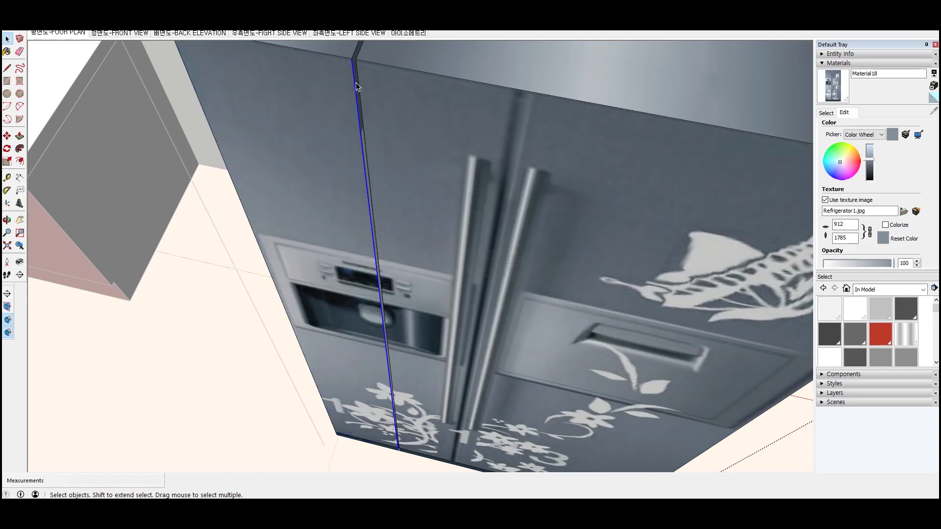
pyautogui.press('m')
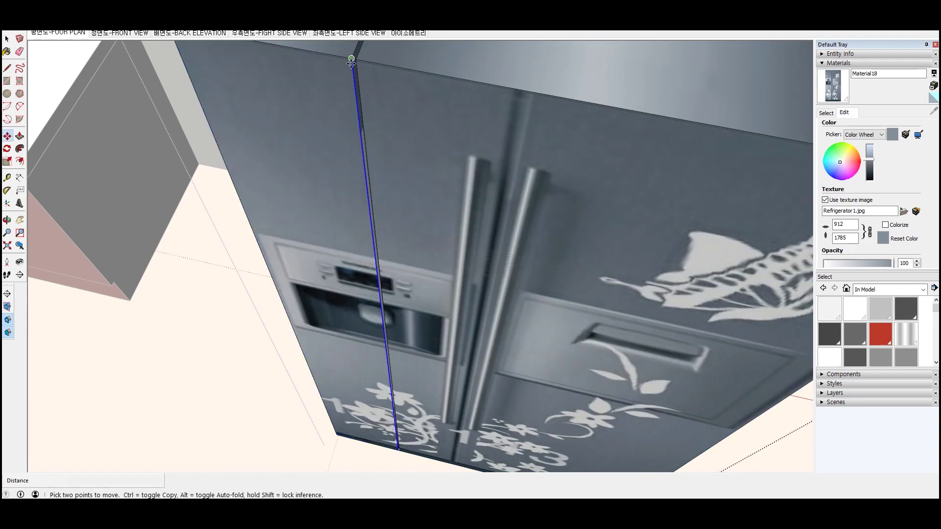
pyautogui.click(355, 61)
pyautogui.click(356, 61)
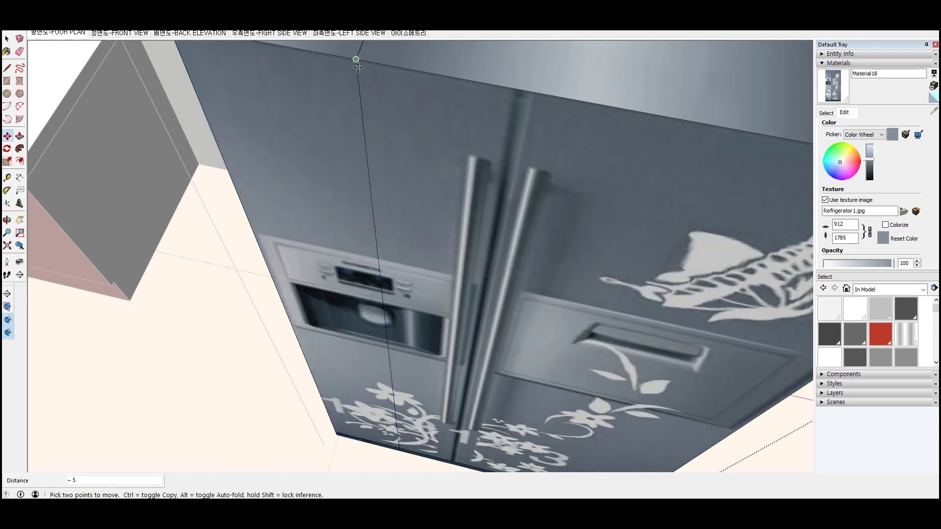
pyautogui.press('space')
# Delete a top edge of the fridge to remove its top faces
pyautogui.scroll(-5, 356, 217)
pyautogui.click(355, 210)
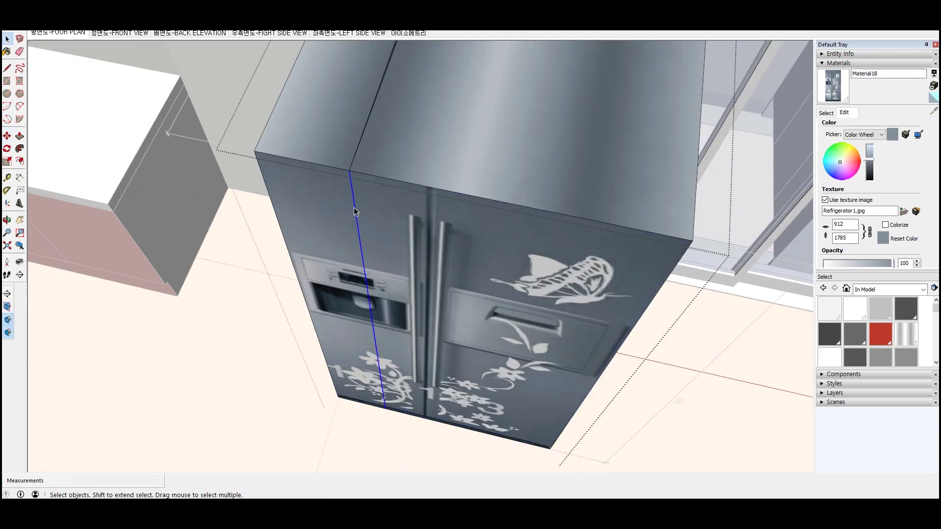
pyautogui.click(360, 142)
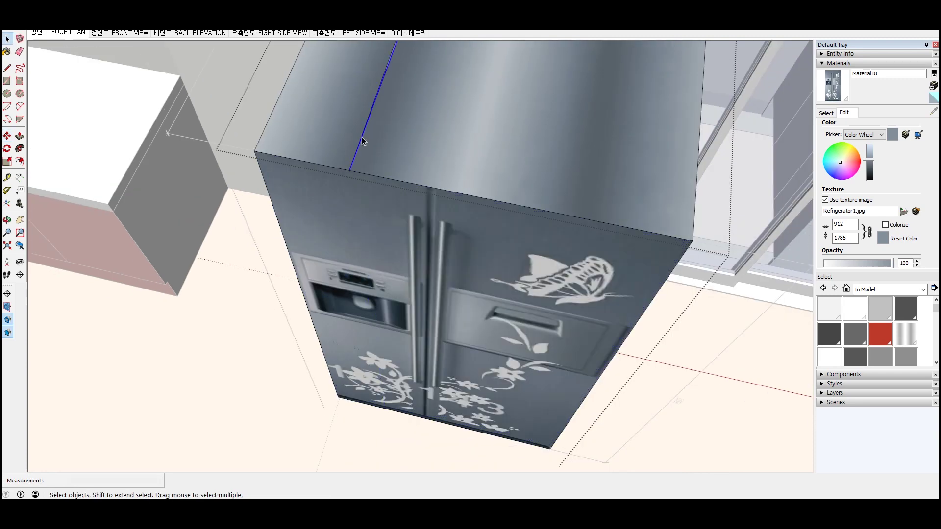
pyautogui.press('Delete')
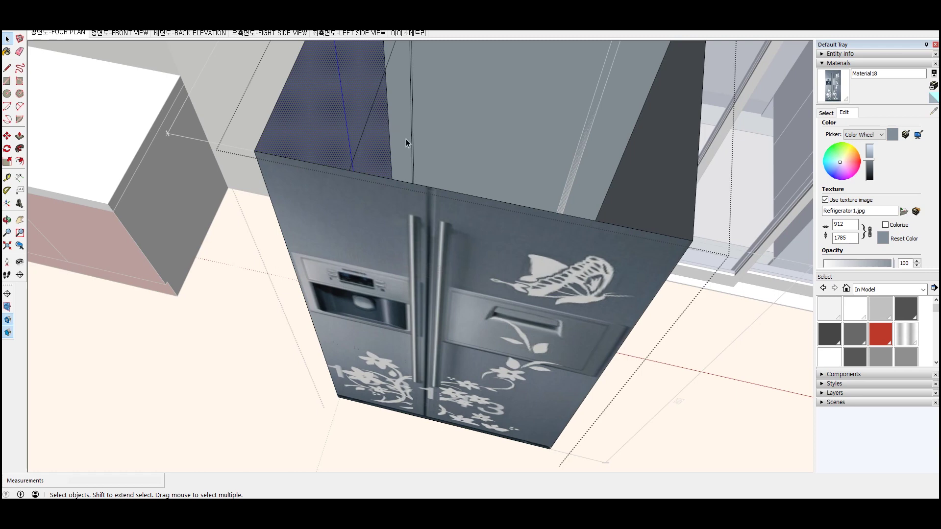
# Delete the thin sliver face and leftover edge line inside the fridge
pyautogui.scroll(-3, 441, 319)
pyautogui.scroll(5, 441, 119)
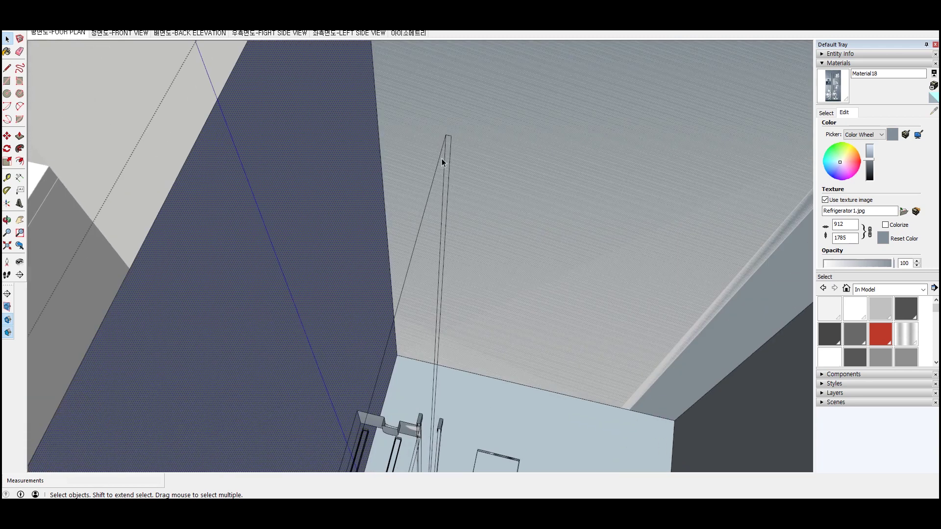
pyautogui.click(446, 187)
pyautogui.press('Delete')
pyautogui.click(441, 148)
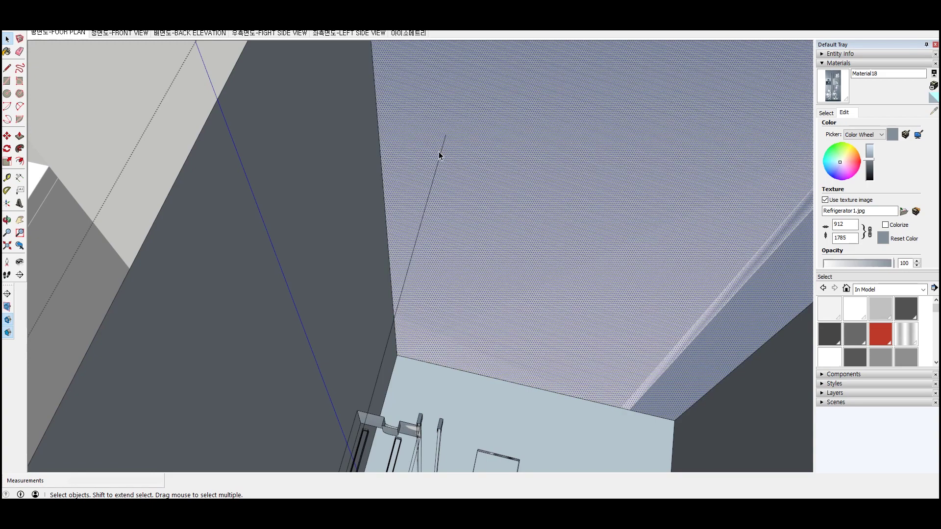
pyautogui.press('Delete')
# Redraw the fridge's top edge between two corners to close the top face
pyautogui.scroll(-4, 425, 196)
pyautogui.scroll(-2, 426, 262)
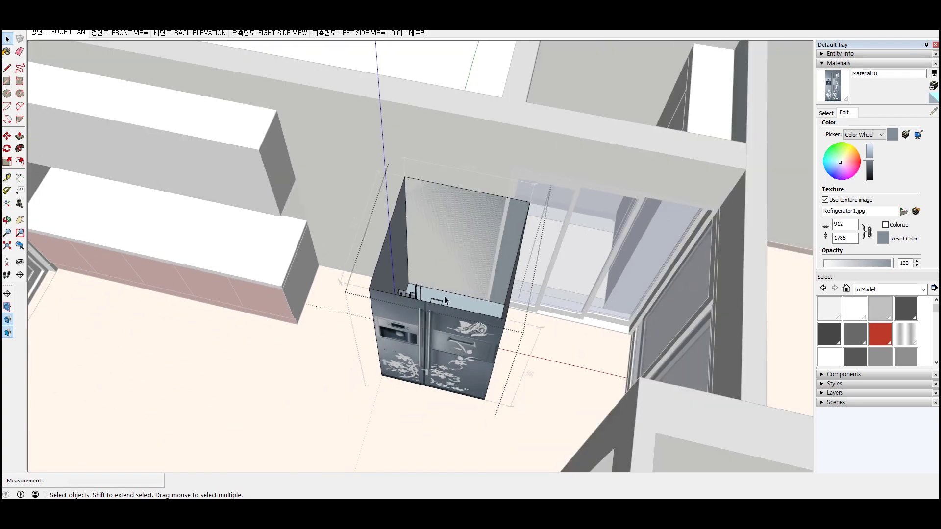
pyautogui.scroll(2, 447, 288)
pyautogui.press('l')
pyautogui.click(362, 85)
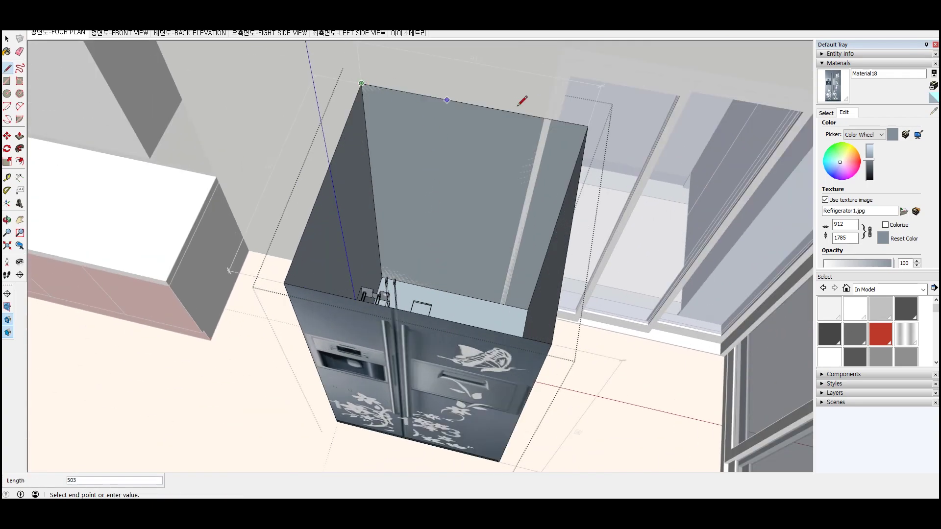
pyautogui.click(587, 127)
pyautogui.press('space')
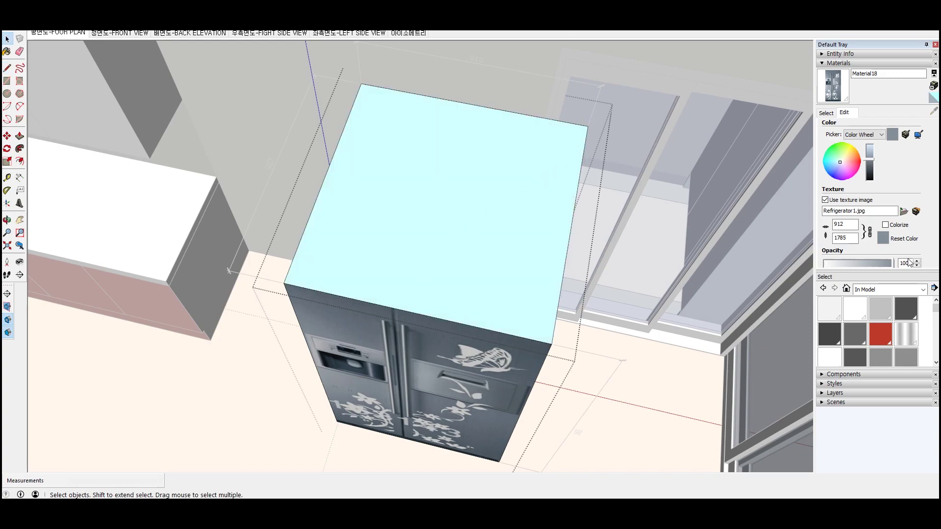
# Sample Metal_Corrugated_Shiny from the fridge side and paint the new top face with it
pyautogui.moveTo(294, 318)
pyautogui.mouseDown(button='middle')
pyautogui.moveTo(270, 377)
pyautogui.moveTo(385, 357)
pyautogui.mouseUp(button='middle')
pyautogui.click(403, 361)
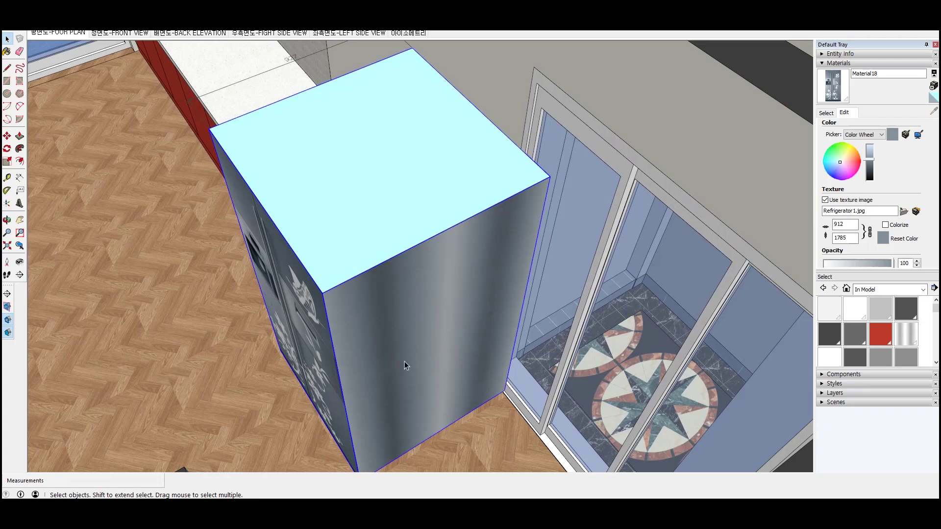
pyautogui.doubleClick(416, 343)
pyautogui.click(442, 327)
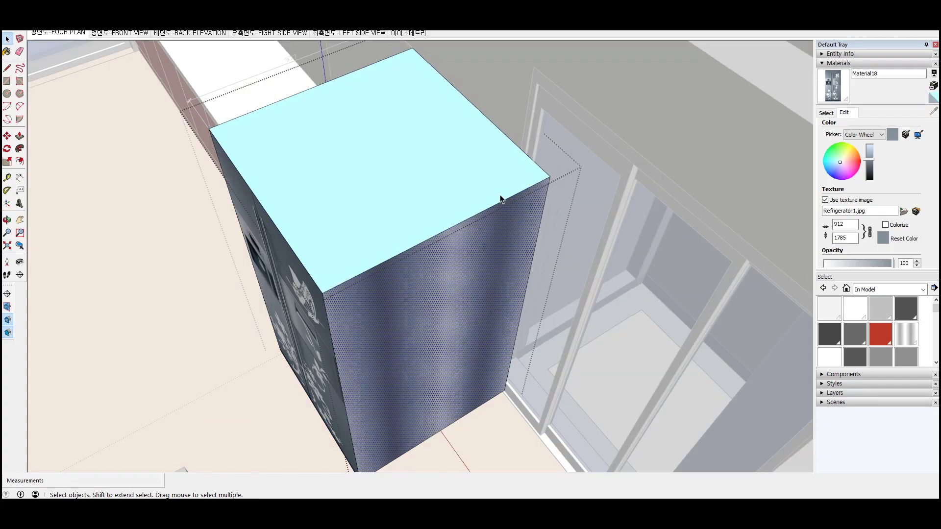
pyautogui.press('Escape')
pyautogui.press('Escape')
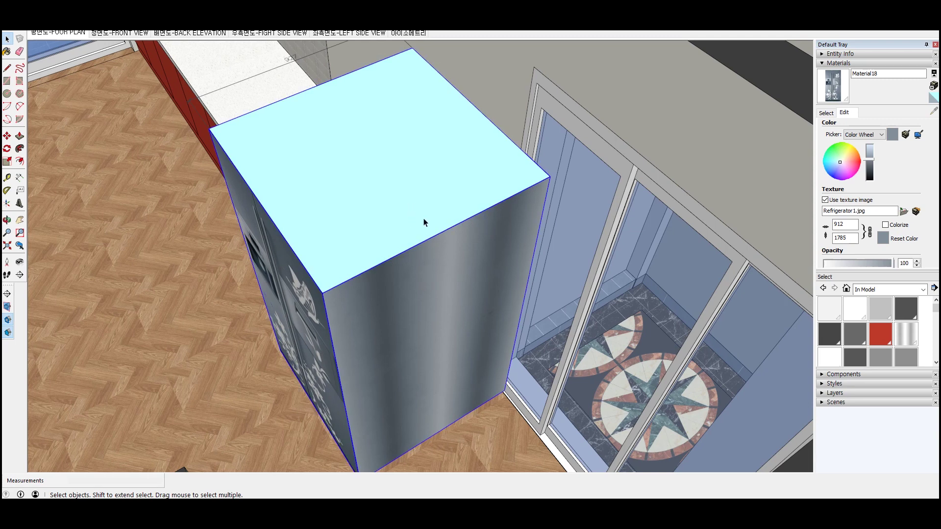
pyautogui.click(826, 113)
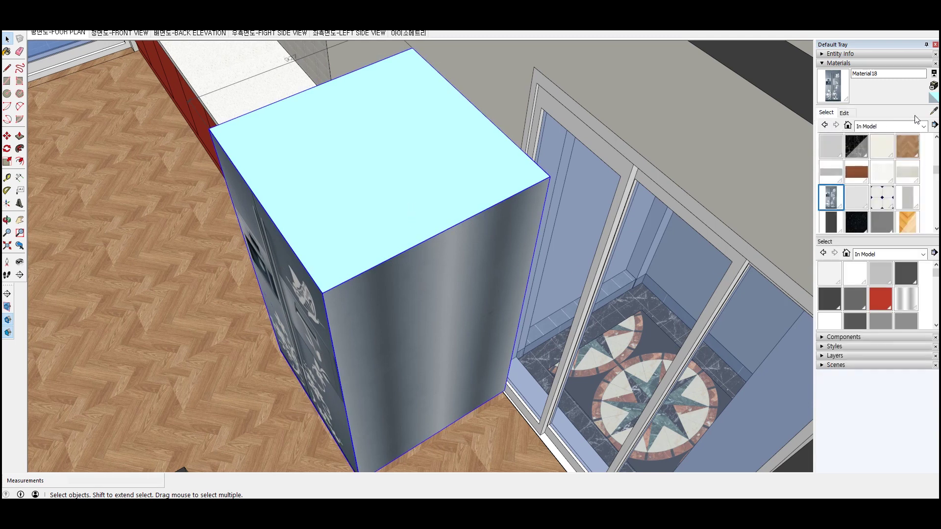
pyautogui.press('b')
pyautogui.keyDown('alt'); pyautogui.click(456, 270); pyautogui.keyUp('alt')
pyautogui.click(400, 190)
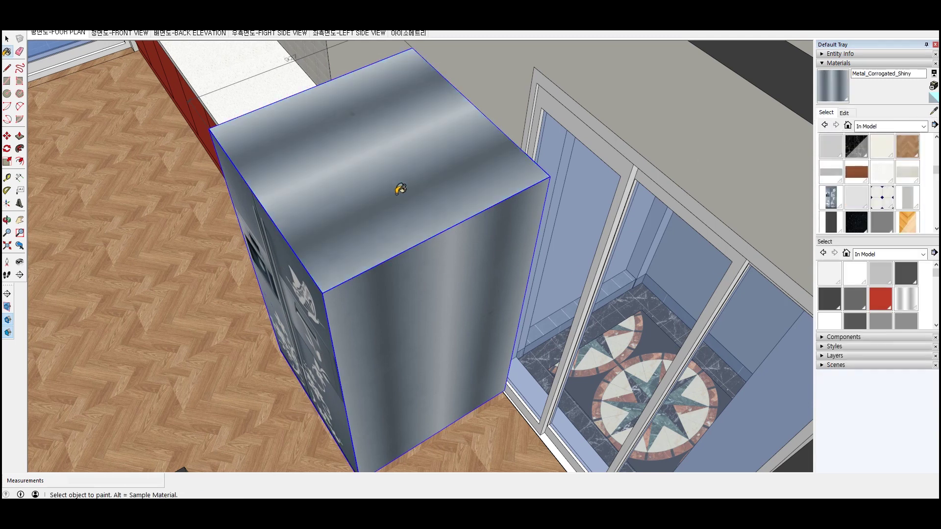
pyautogui.press('space')
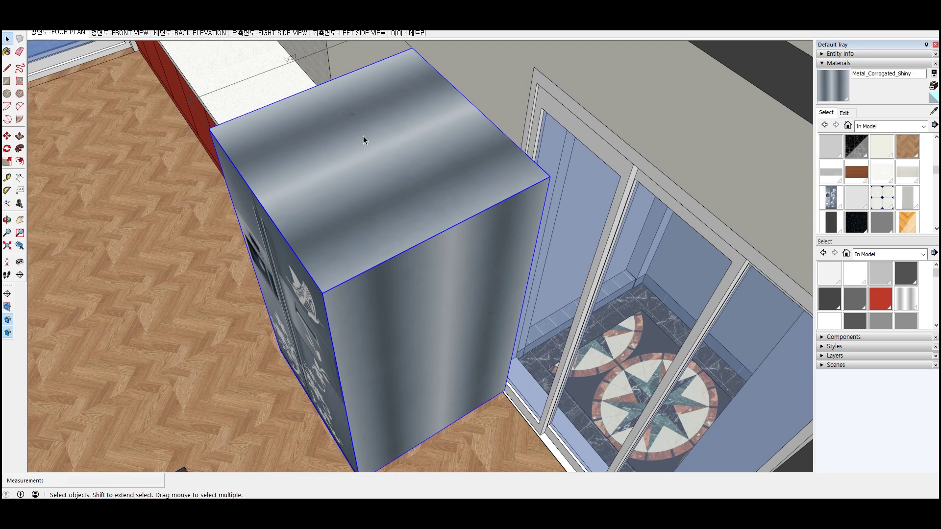
# Delete the fridge's 912 dimension and its vertical dimension label
pyautogui.moveTo(374, 252)
pyautogui.mouseDown(button='middle')
pyautogui.moveTo(428, 257)
pyautogui.moveTo(514, 312)
pyautogui.mouseUp(button='middle')
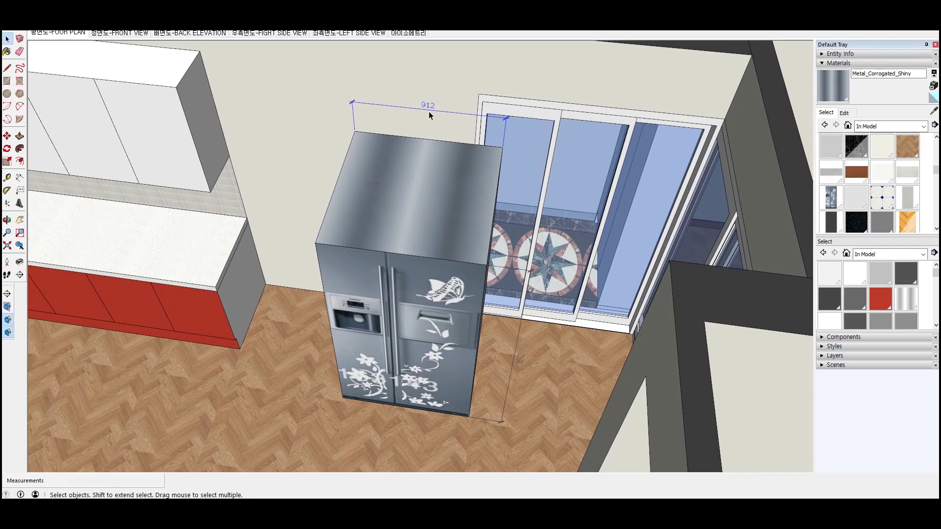
pyautogui.press('Delete')
pyautogui.click(530, 275)
pyautogui.press('Delete')
# Move the fridge by its top corner to the kitchen counter's end corner
pyautogui.press('m')
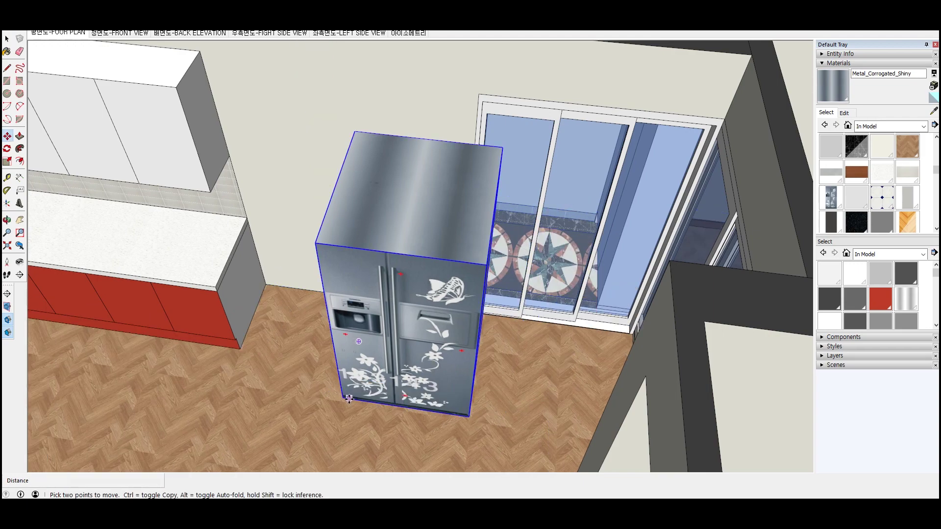
pyautogui.click(343, 398)
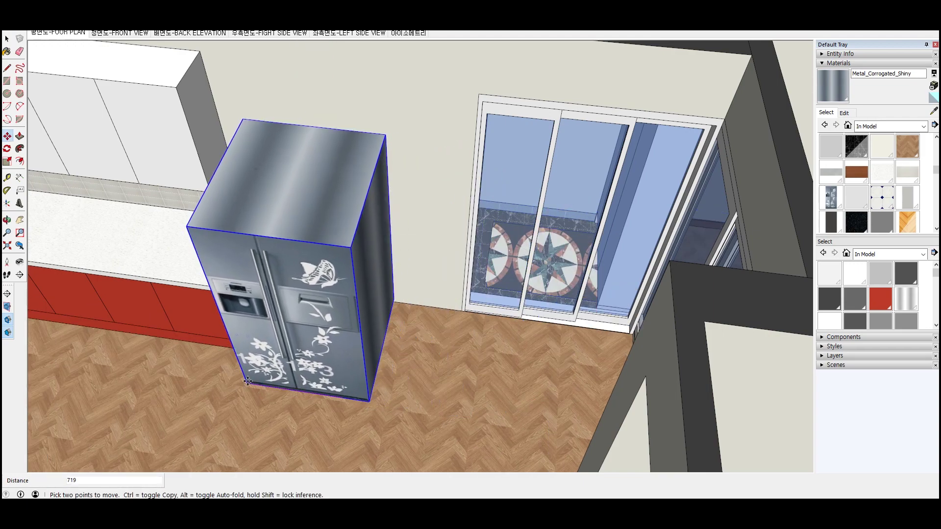
pyautogui.moveTo(599, 302); pyautogui.dragTo(520, 229, button='middle')
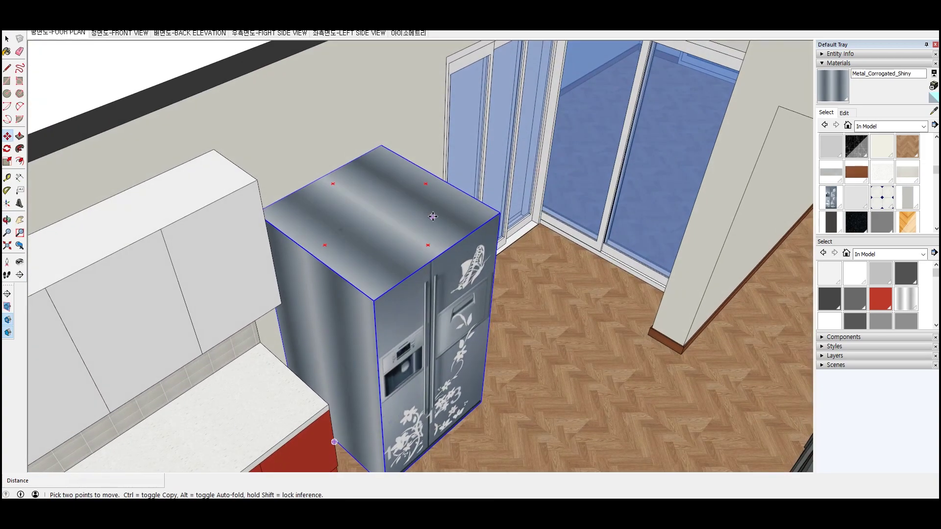
pyautogui.scroll(3, 438, 241)
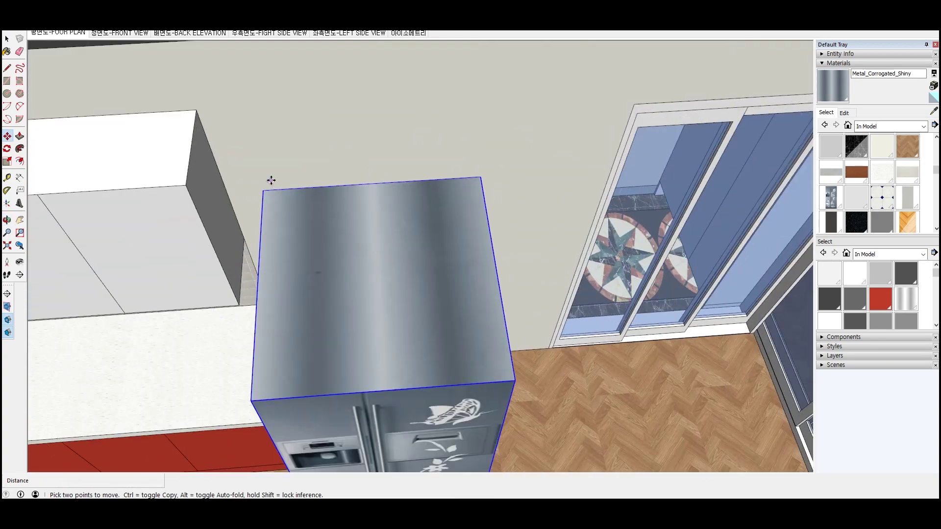
pyautogui.click(260, 190)
pyautogui.click(228, 191)
pyautogui.scroll(-3, 567, 204)
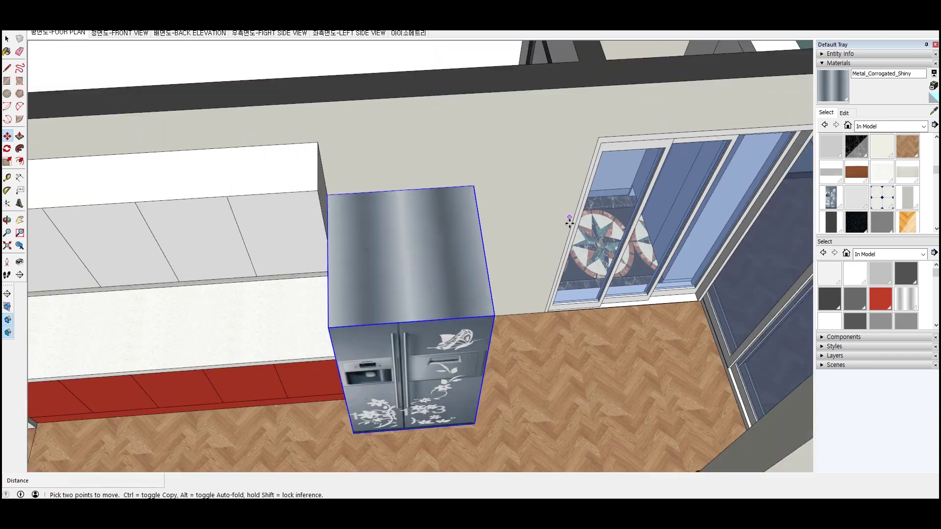
pyautogui.moveTo(567, 204); pyautogui.dragTo(534, 174, button='middle')
pyautogui.scroll(2, 533, 174)
pyautogui.press('space')
pyautogui.click(230, 159)
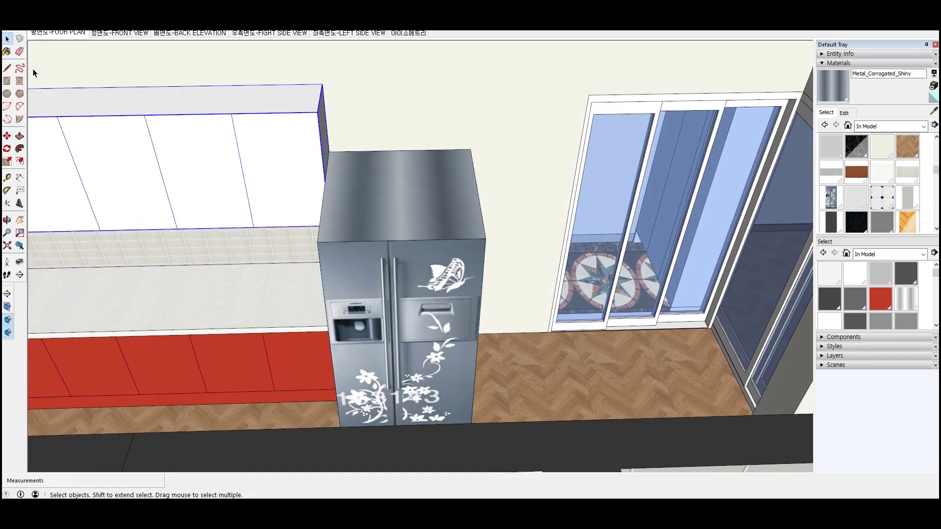
# Draw a rectangle covering the fridge top
pyautogui.click(7, 81)
pyautogui.click(325, 83)
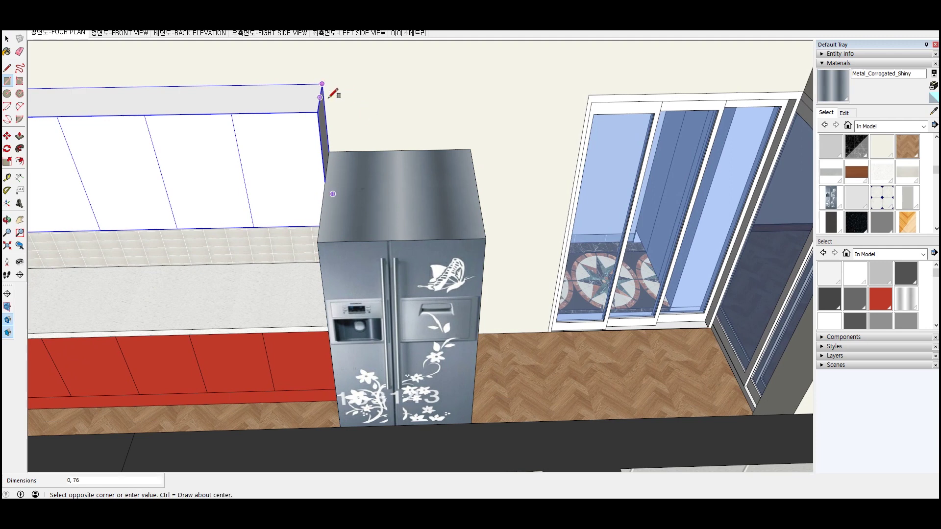
pyautogui.press('Escape')
pyautogui.click(469, 148)
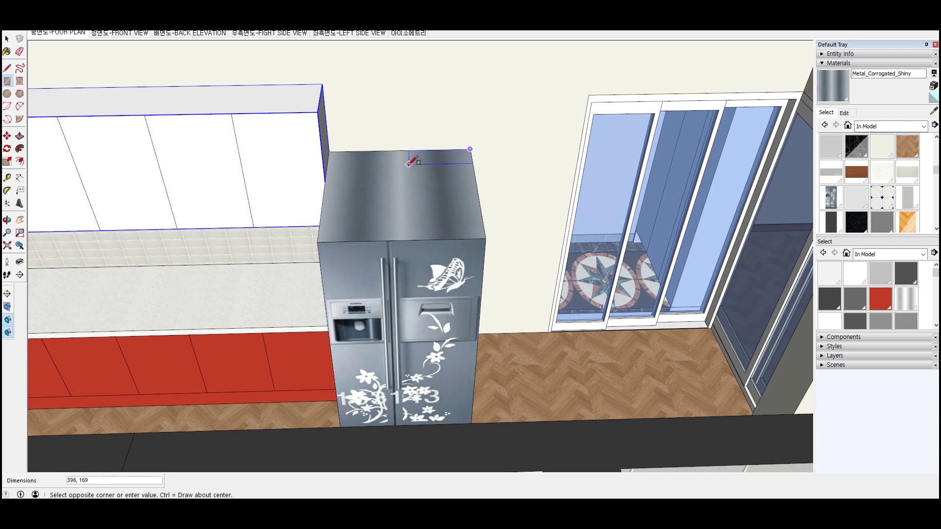
pyautogui.click(325, 182)
pyautogui.press('space')
pyautogui.click(399, 167)
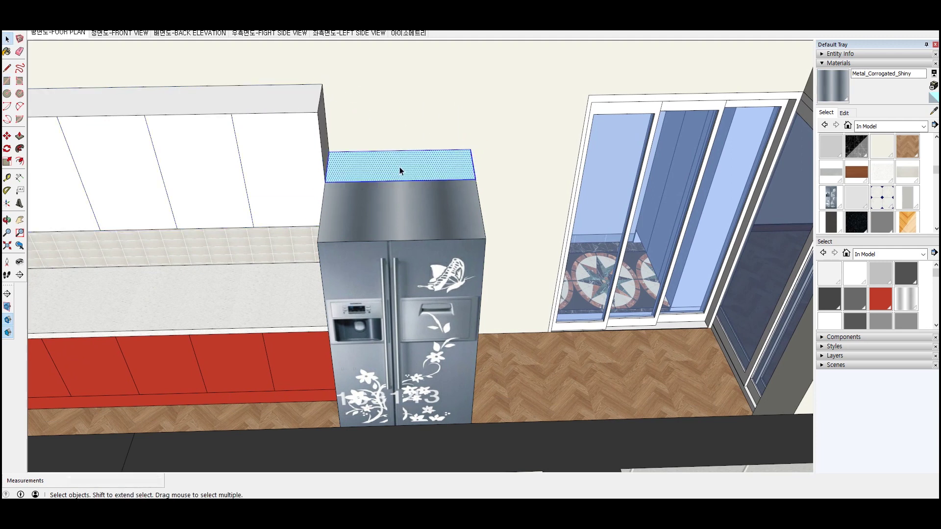
# Make the fridge-top rectangle a group and pull it up 470 to the cabinets' height
pyautogui.rightClick(399, 166)
pyautogui.click(448, 253)
pyautogui.doubleClick(401, 185)
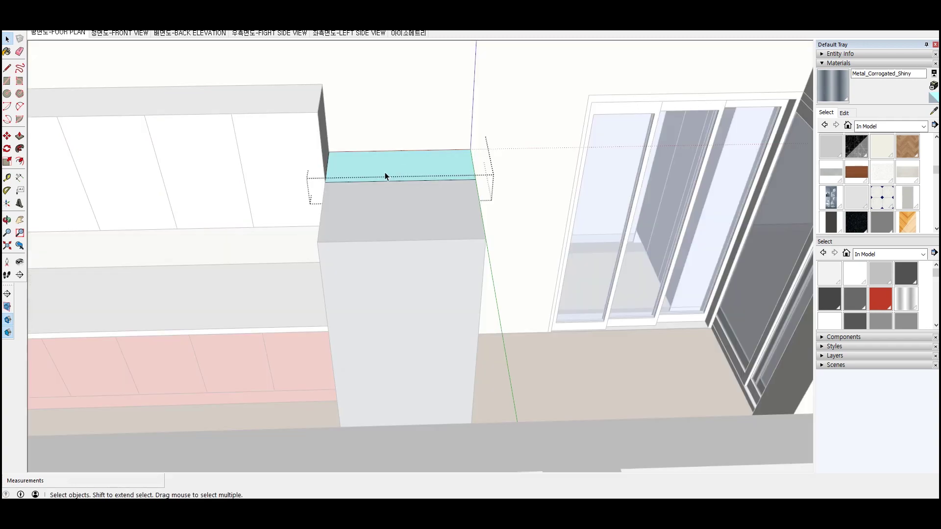
pyautogui.press('p')
pyautogui.moveTo(380, 175); pyautogui.dragTo(309, 115)
pyautogui.press('space')
pyautogui.moveTo(454, 149); pyautogui.dragTo(342, 195, button='middle')
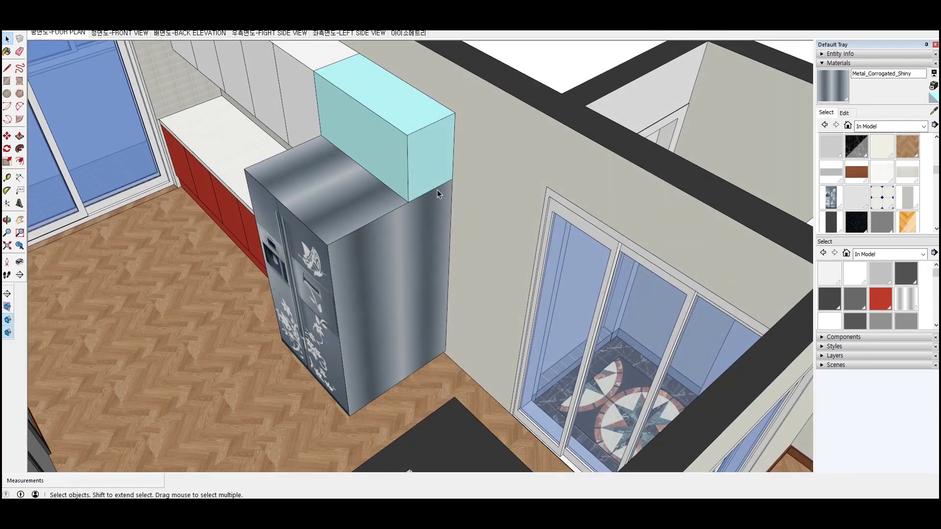
# Copy the cyan box above the fridge and place the copy beside the original
pyautogui.click(338, 105)
pyautogui.press('m')
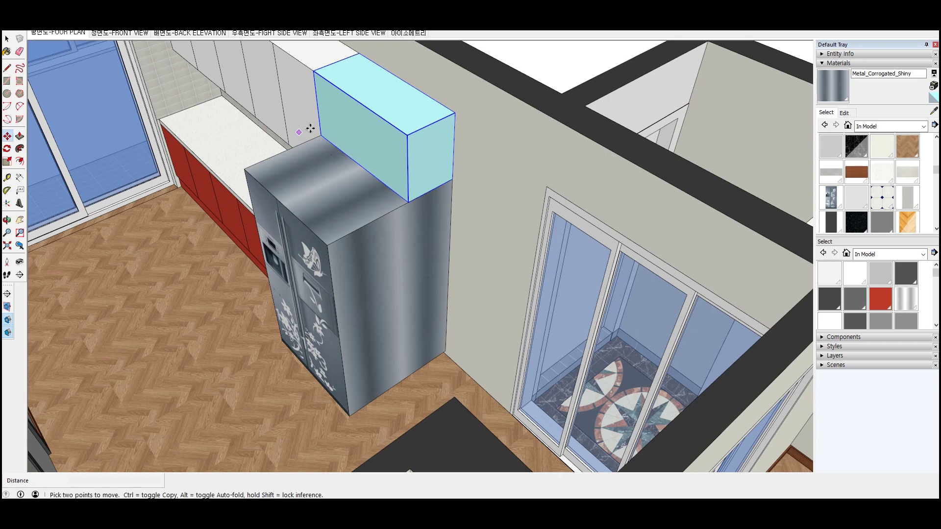
pyautogui.press('ctrl')
pyautogui.click(314, 71)
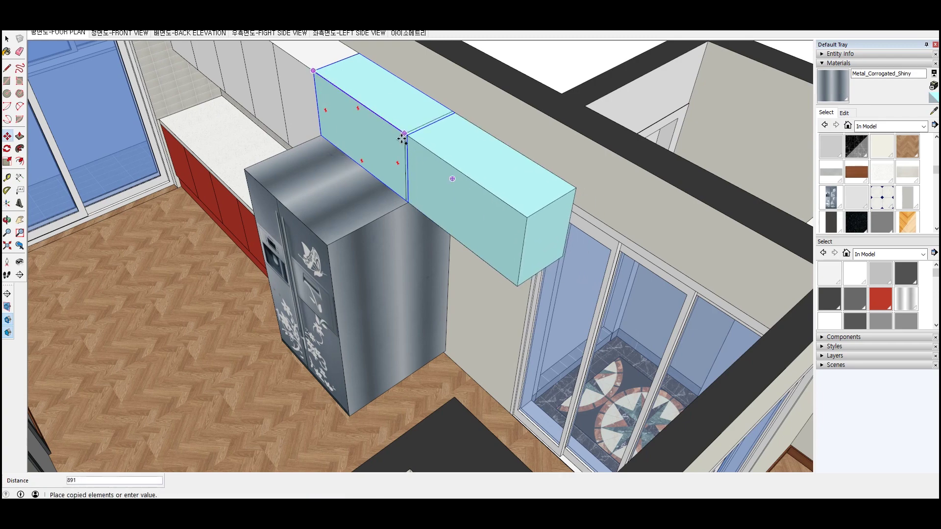
pyautogui.click(407, 135)
pyautogui.scroll(-5, 397, 165)
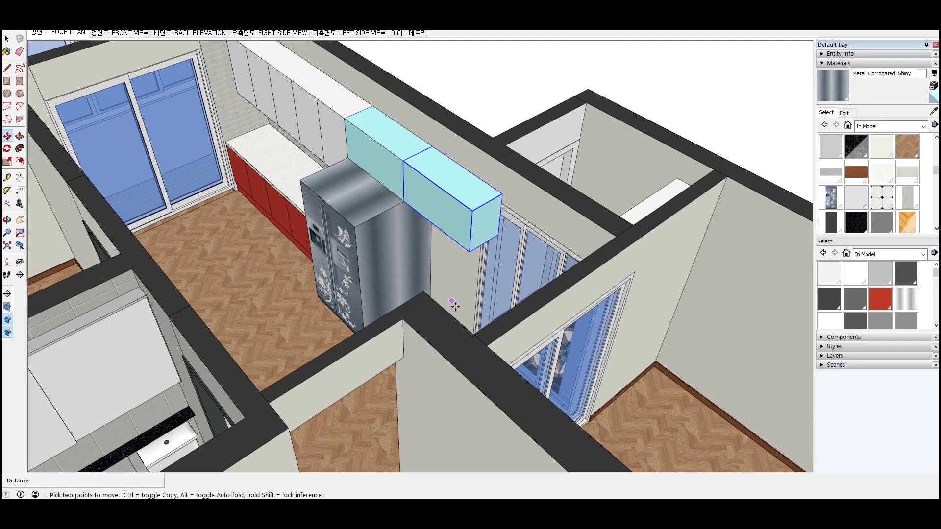
pyautogui.moveTo(398, 166); pyautogui.dragTo(657, 322, button='middle')
pyautogui.scroll(5, 403, 210)
# Start moving the fridge, cancel the move, and select the new cyan cabinet copy
pyautogui.press('space')
pyautogui.click(352, 308)
pyautogui.press('m')
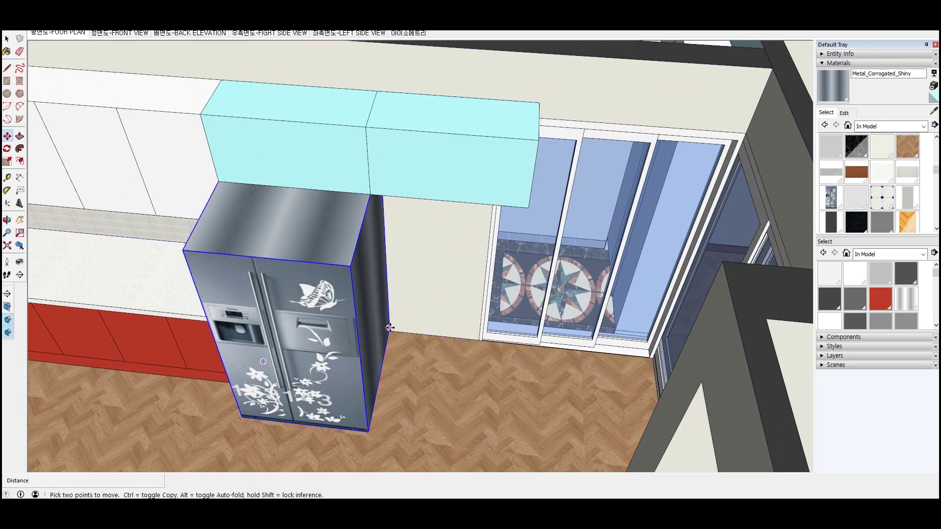
pyautogui.click(391, 326)
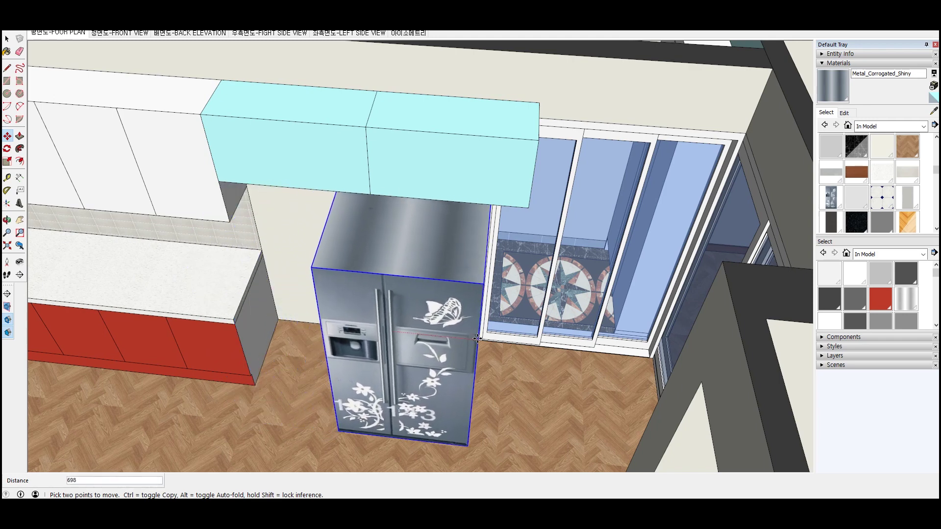
pyautogui.press('Escape')
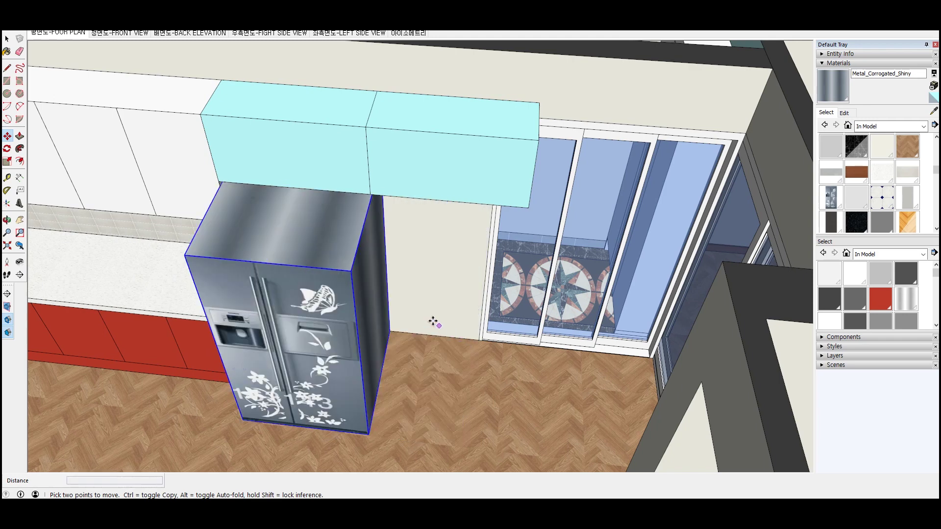
pyautogui.press('space')
pyautogui.click(426, 195)
pyautogui.moveTo(437, 210); pyautogui.dragTo(309, 201, button='middle')
pyautogui.scroll(5, 405, 218)
pyautogui.moveTo(405, 217); pyautogui.dragTo(515, 235, button='middle')
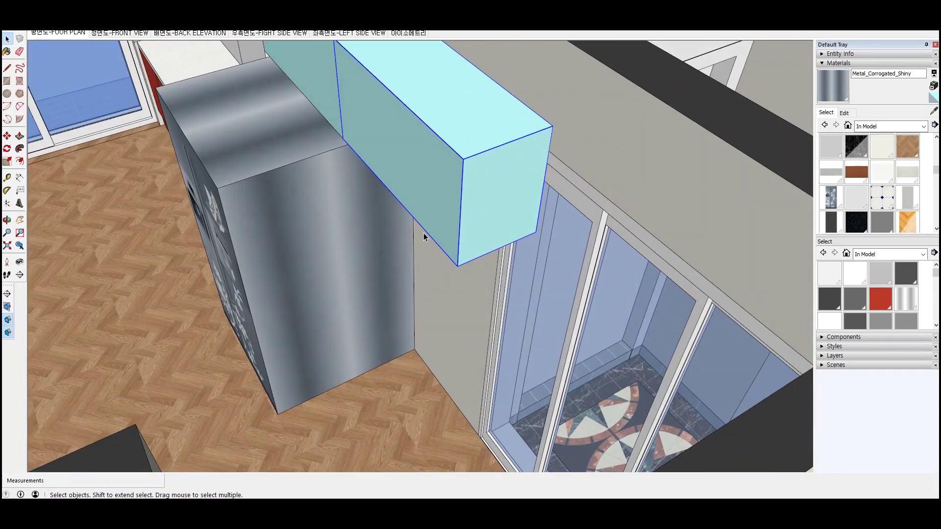
# Lower the copied cabinet to the floor and switch to X-ray view
pyautogui.press('m')
pyautogui.click(343, 141)
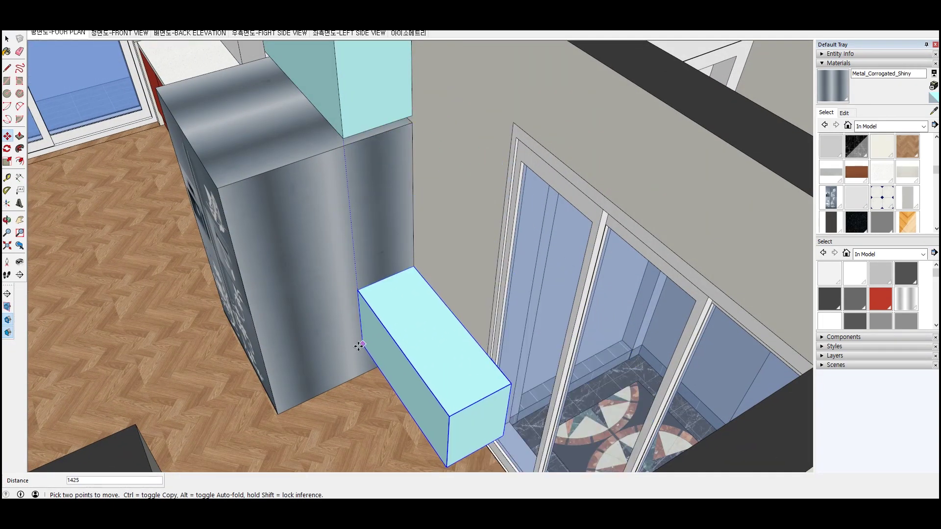
pyautogui.click(405, 362)
pyautogui.press('space')
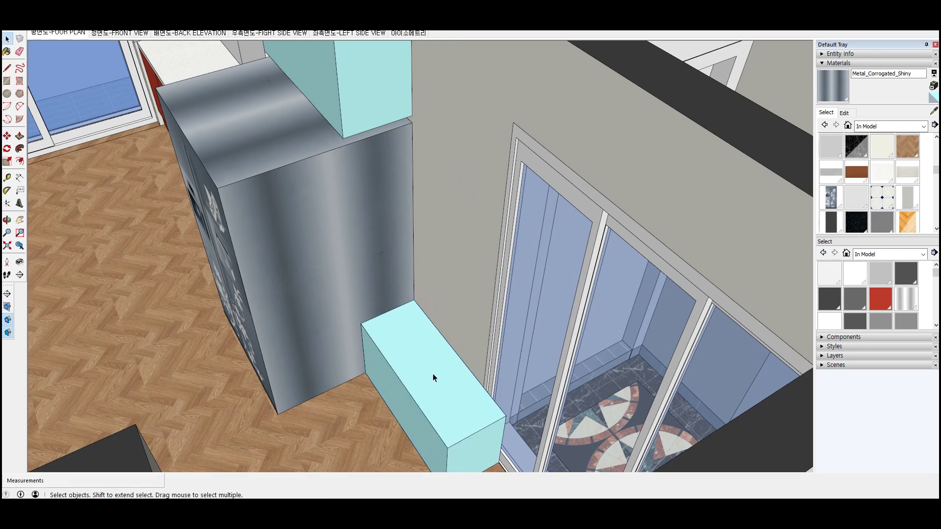
pyautogui.press('x')
# Pull the cabinet's top face up to the upper cabinet's height
pyautogui.press('p')
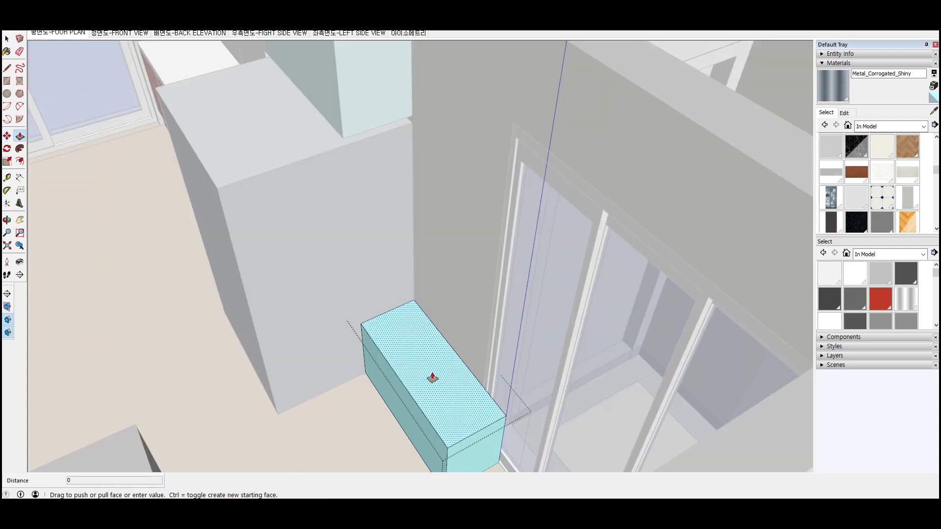
pyautogui.scroll(-3, 434, 367)
pyautogui.moveTo(437, 357); pyautogui.dragTo(372, 178)
pyautogui.press('space')
# Push the cabinet's front face back 200 to make it shallower
pyautogui.press('p')
pyautogui.moveTo(476, 341); pyautogui.dragTo(480, 230)
pyautogui.click(480, 229)
pyautogui.press('space')
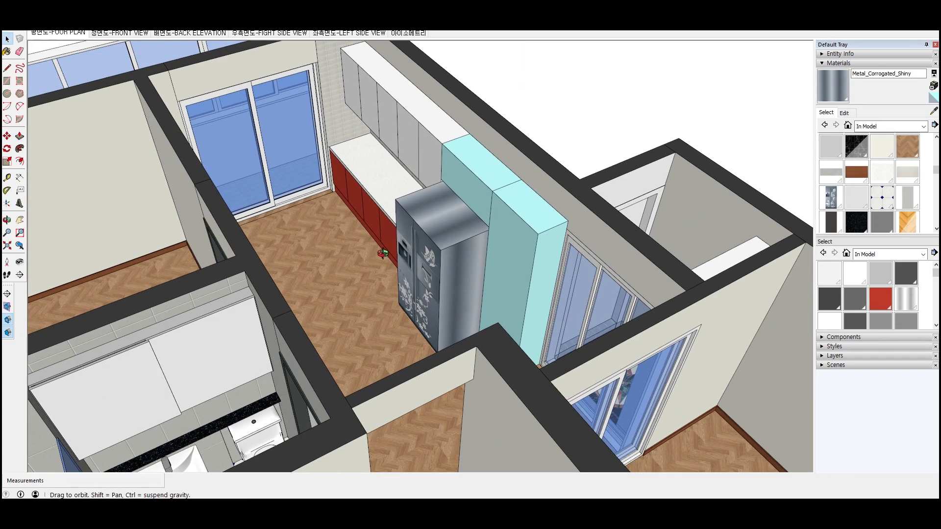
pyautogui.moveTo(487, 274); pyautogui.dragTo(413, 249, button='middle')
pyautogui.scroll(5, 614, 250)
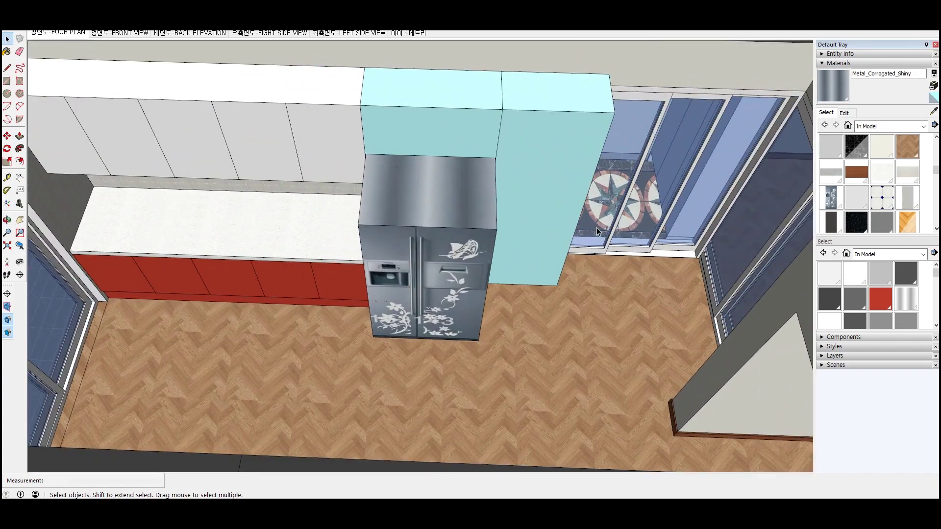
pyautogui.moveTo(598, 231); pyautogui.dragTo(292, 225, button='middle')
pyautogui.scroll(5, 475, 384)
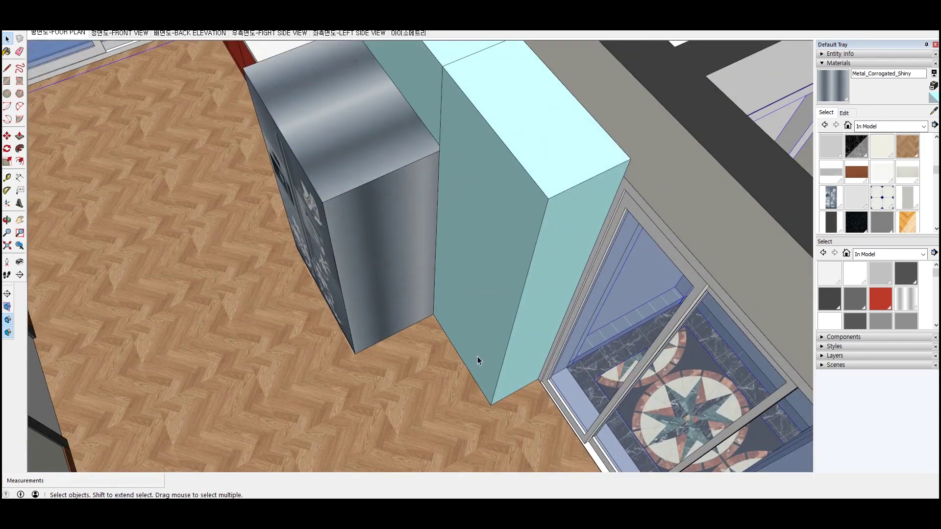
pyautogui.scroll(-3, 637, 275)
pyautogui.scroll(-3, 632, 204)
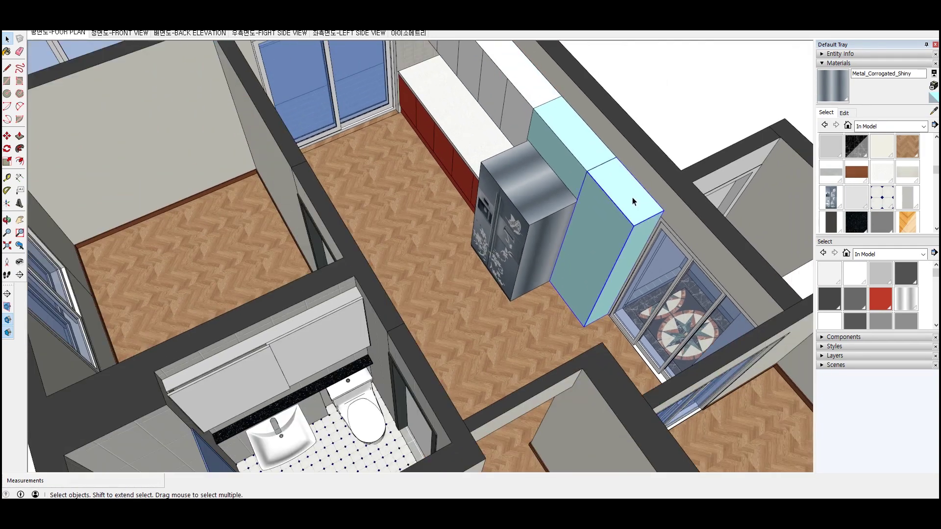
# Move the tall cabinet toward the far glass doors and place a second copy beside it
pyautogui.press('m')
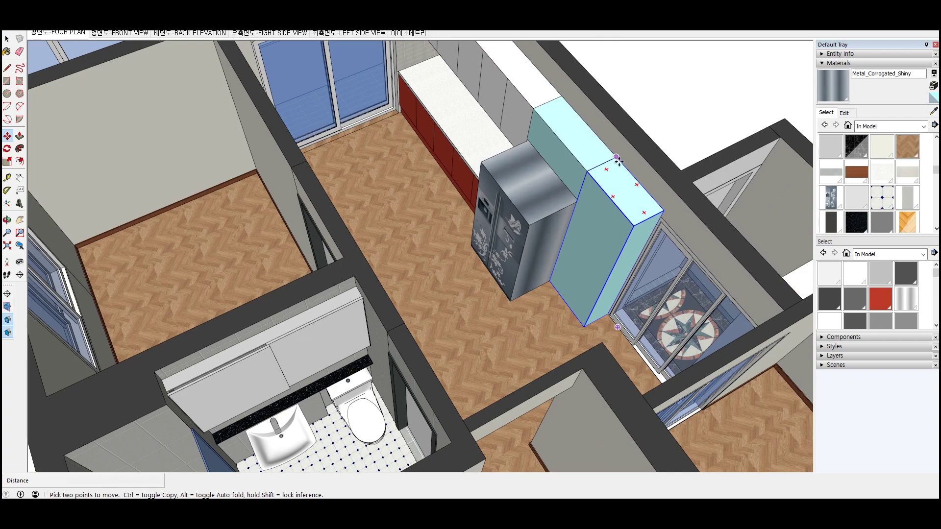
pyautogui.click(617, 157)
pyautogui.press('ctrl')
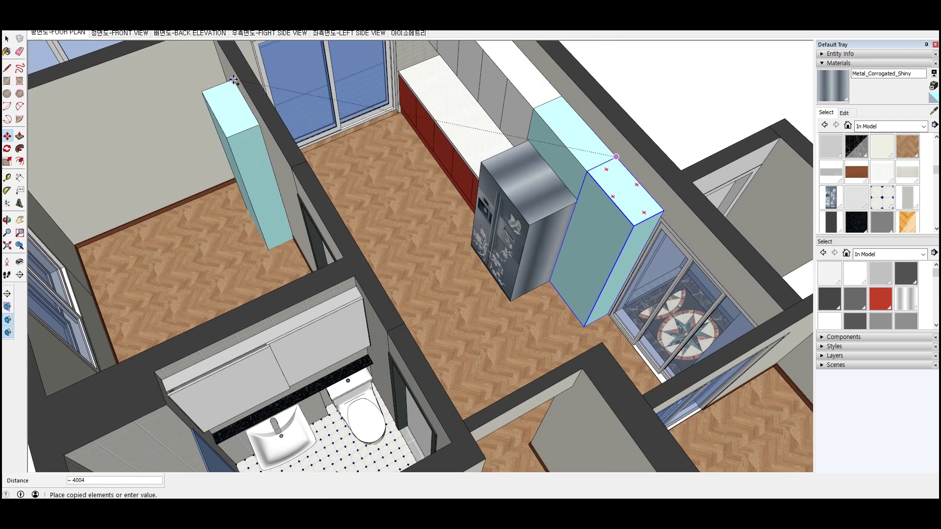
pyautogui.press('Escape')
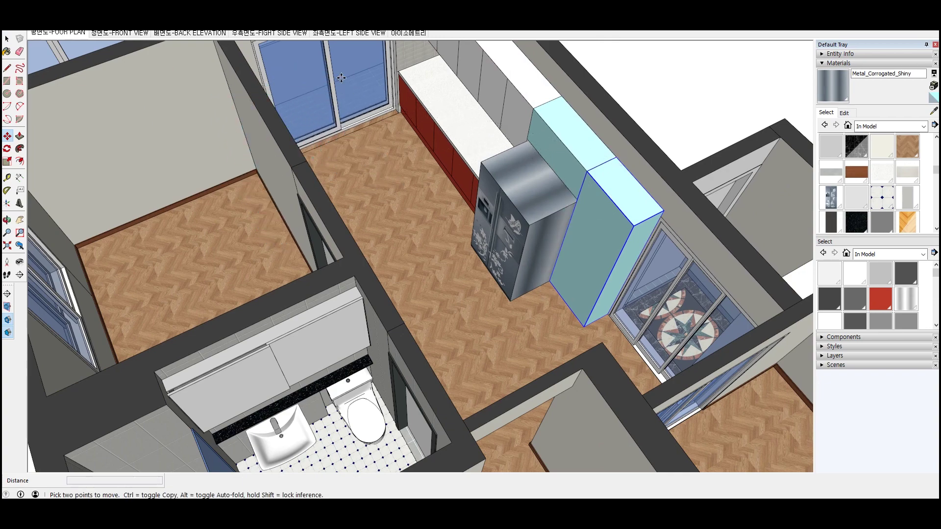
pyautogui.click(585, 325)
pyautogui.scroll(-3, 584, 325)
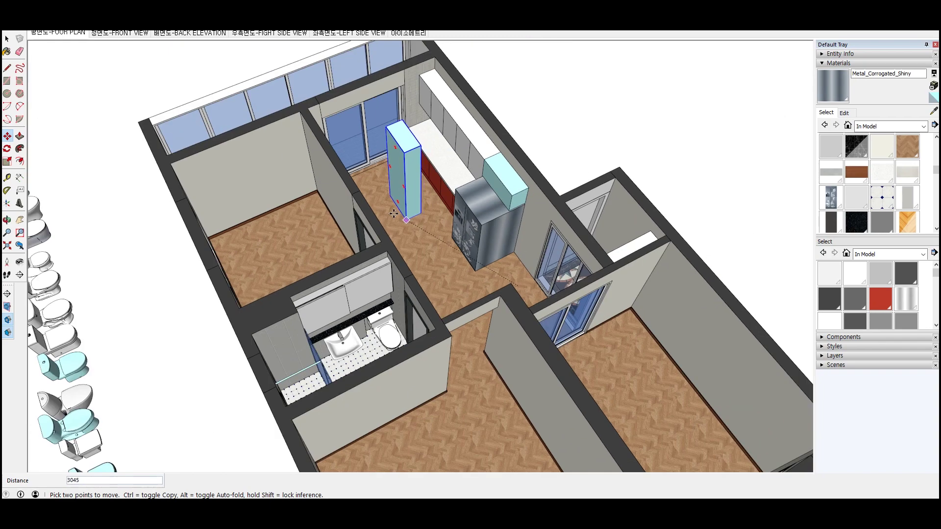
pyautogui.scroll(3, 431, 225)
pyautogui.scroll(3, 431, 224)
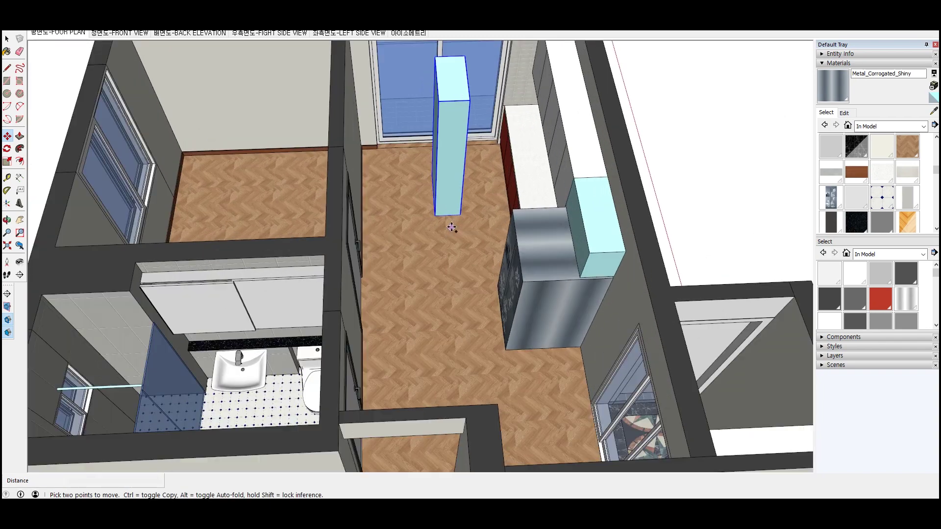
pyautogui.keyDown('ctrl'); pyautogui.click(434, 215); pyautogui.keyUp('ctrl')
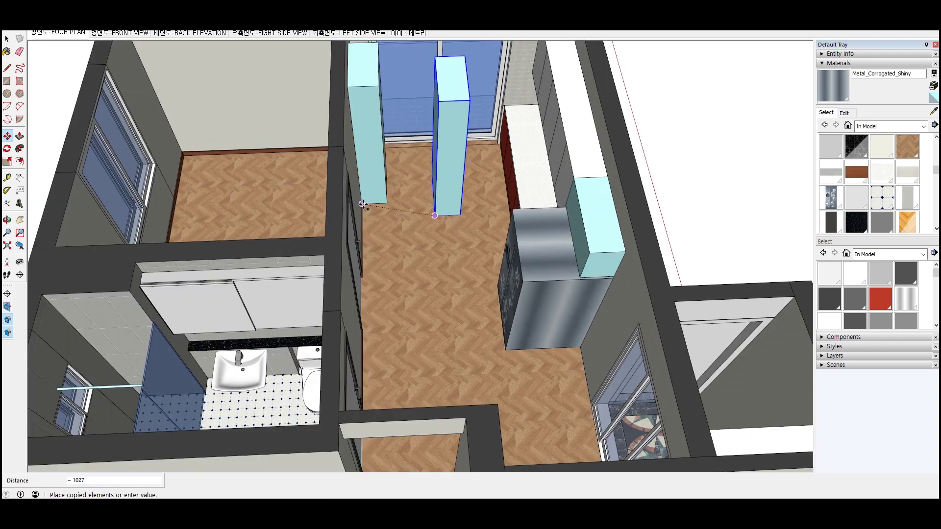
pyautogui.moveTo(372, 211)
pyautogui.mouseDown(button='middle')
pyautogui.moveTo(480, 312)
pyautogui.moveTo(486, 181)
pyautogui.mouseUp(button='middle')
pyautogui.press('space')
pyautogui.click(552, 155)
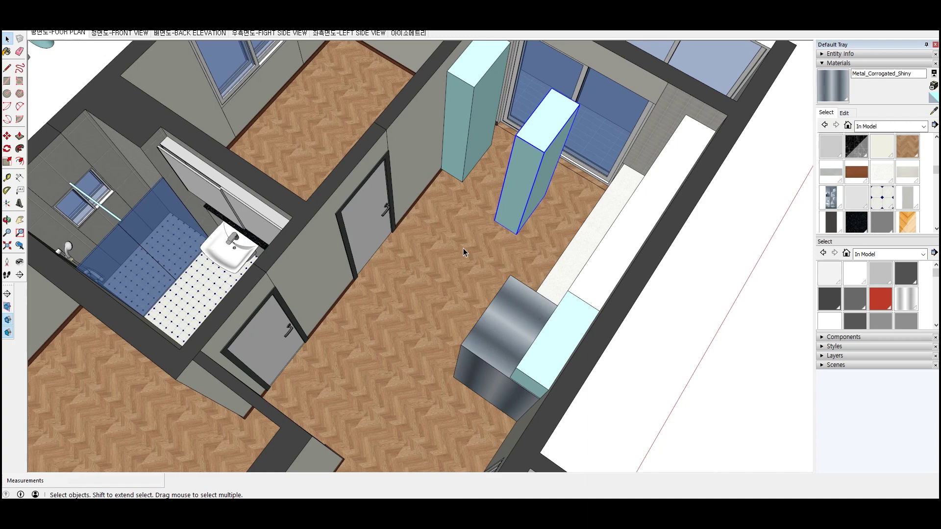
pyautogui.scroll(2, 463, 136)
# Move the left tall cabinet snug against the wall corner by the glass door
pyautogui.click(463, 136)
pyautogui.press('m')
pyautogui.scroll(3, 452, 184)
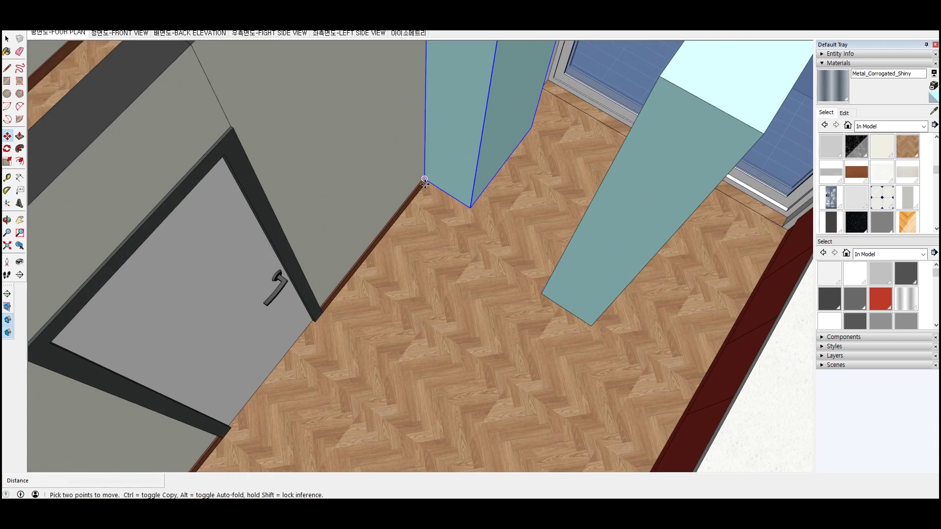
pyautogui.scroll(2, 425, 180)
pyautogui.click(425, 180)
pyautogui.scroll(-5, 416, 197)
pyautogui.moveTo(389, 273); pyautogui.dragTo(414, 325, button='middle')
pyautogui.scroll(5, 478, 291)
pyautogui.scroll(5, 479, 291)
pyautogui.click(489, 255)
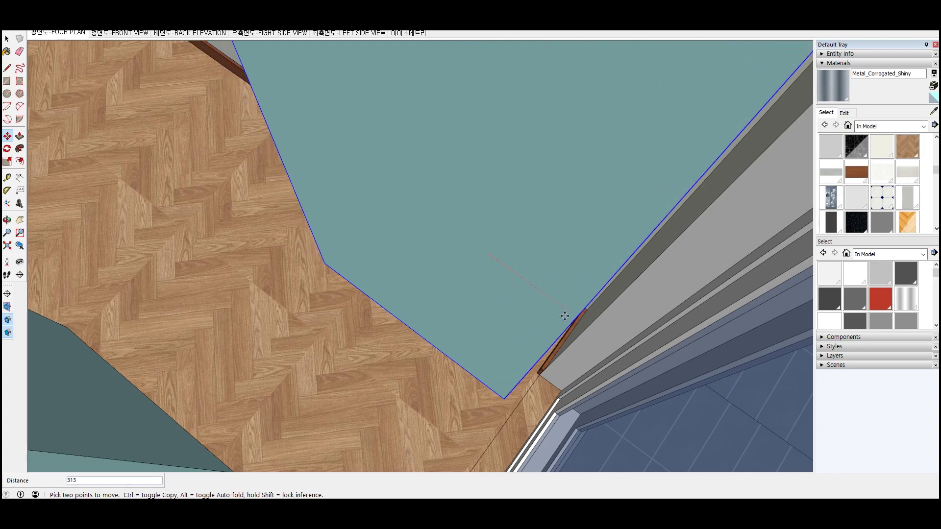
pyautogui.click(563, 317)
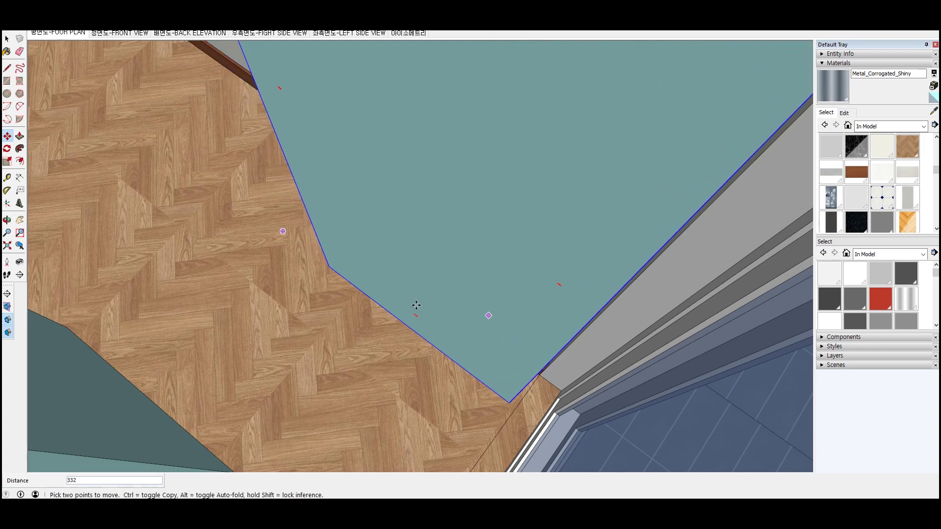
# Delete the extra tall cabinet copy
pyautogui.scroll(-5, 491, 309)
pyautogui.scroll(-3, 652, 307)
pyautogui.scroll(-3, 507, 311)
pyautogui.press('space')
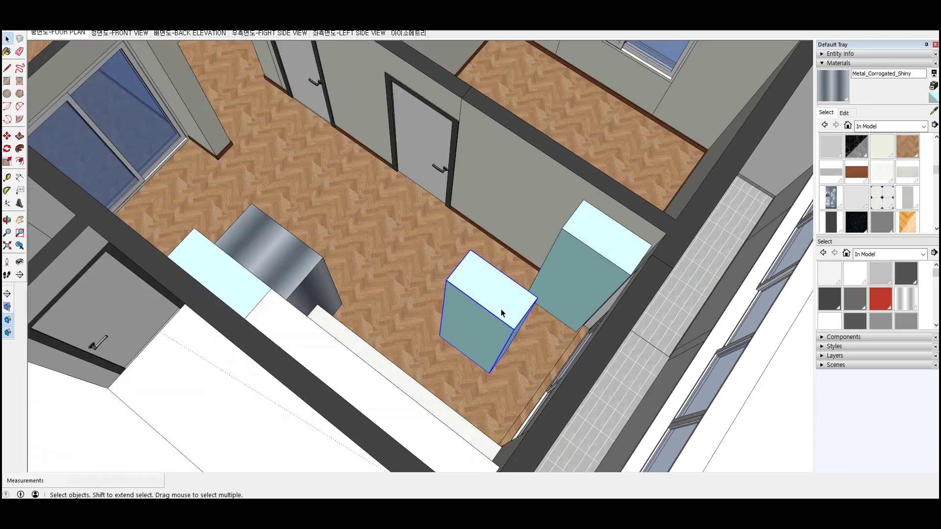
pyautogui.press('Delete')
# Orbit around the rooms to review the cabinet, then open the 3D Warehouse library
pyautogui.moveTo(481, 313); pyautogui.dragTo(628, 121, button='middle')
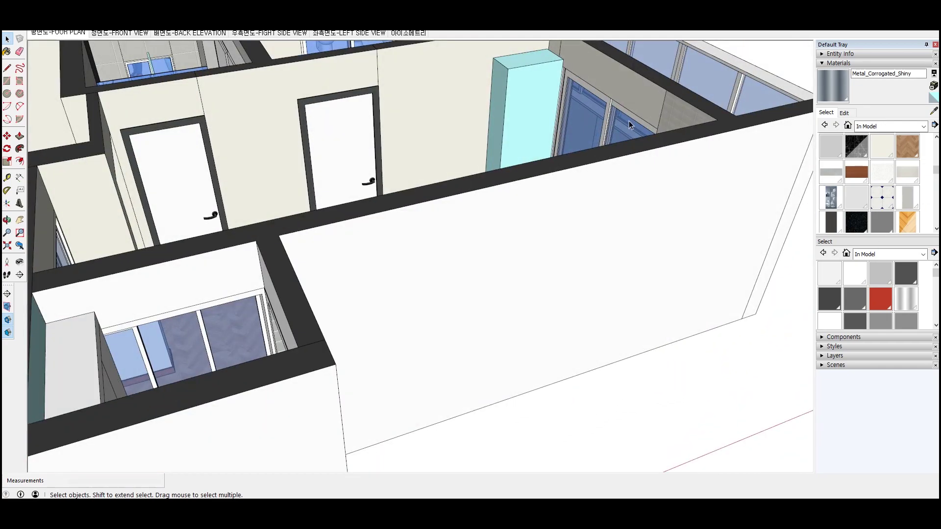
pyautogui.scroll(3, 628, 120)
pyautogui.moveTo(546, 90)
pyautogui.mouseDown(button='middle')
pyautogui.moveTo(550, 233)
pyautogui.moveTo(479, 216)
pyautogui.moveTo(554, 249)
pyautogui.moveTo(595, 251)
pyautogui.mouseUp(button='middle')
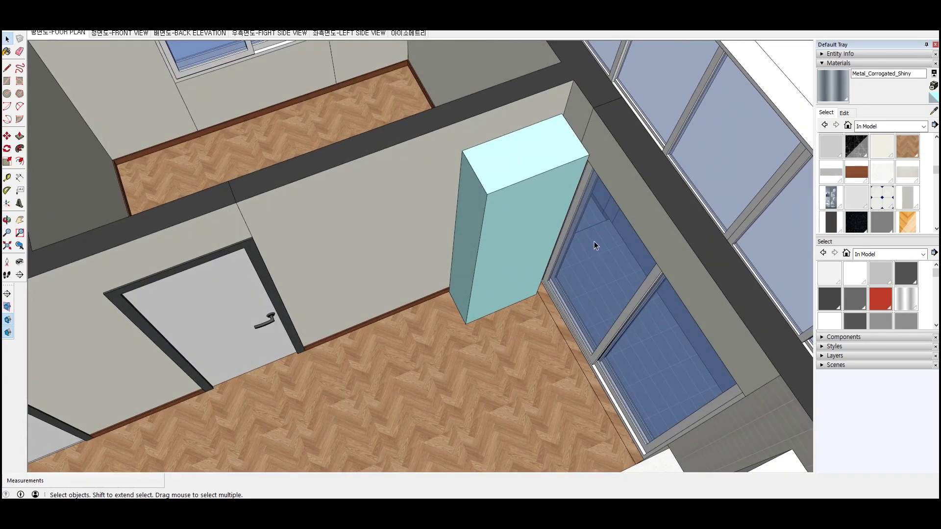
pyautogui.scroll(-3, 594, 241)
pyautogui.moveTo(575, 242)
pyautogui.mouseDown(button='middle')
pyautogui.moveTo(478, 246)
pyautogui.moveTo(490, 309)
pyautogui.moveTo(42, 272)
pyautogui.mouseUp(button='middle')
pyautogui.scroll(5, 280, 354)
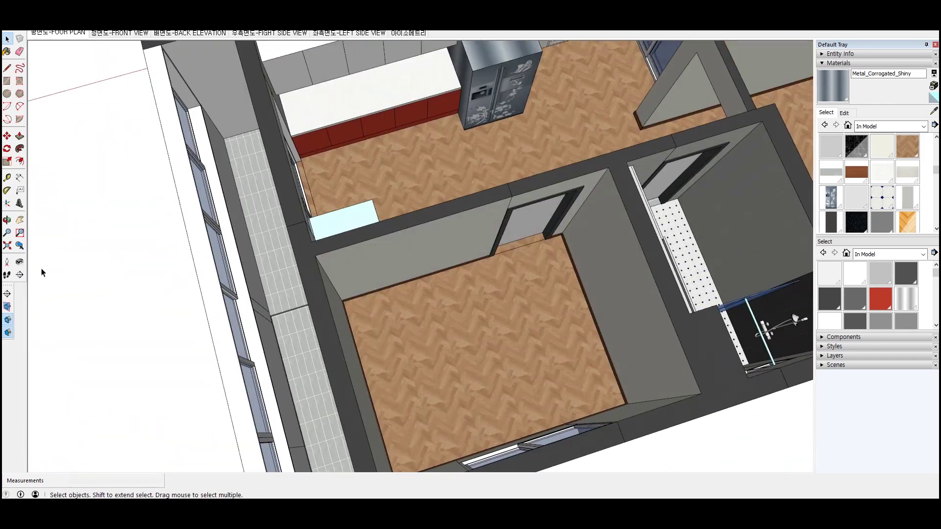
pyautogui.scroll(2, 360, 175)
pyautogui.scroll(-3, 469, 255)
pyautogui.moveTo(469, 254)
pyautogui.mouseDown(button='middle')
pyautogui.moveTo(456, 204)
pyautogui.moveTo(408, 164)
pyautogui.mouseUp(button='middle')
pyautogui.scroll(3, 441, 140)
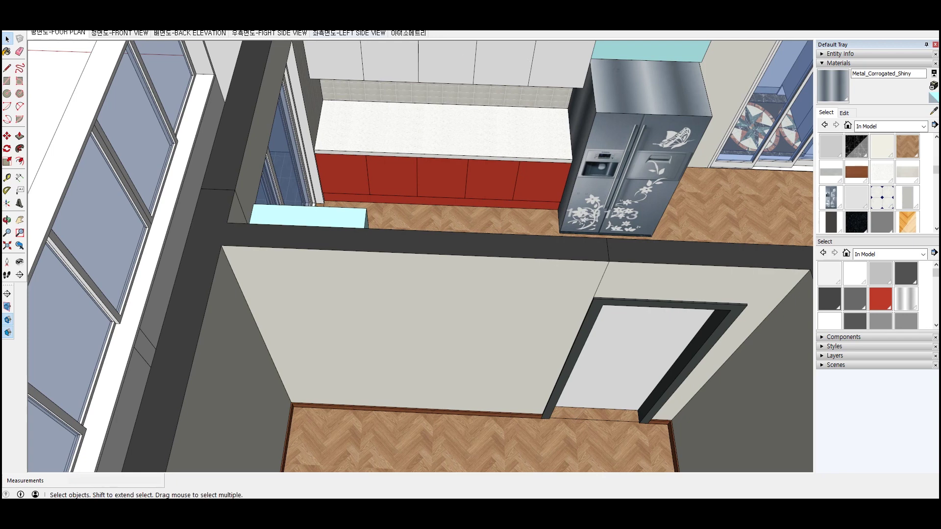
pyautogui.click(373, 33)
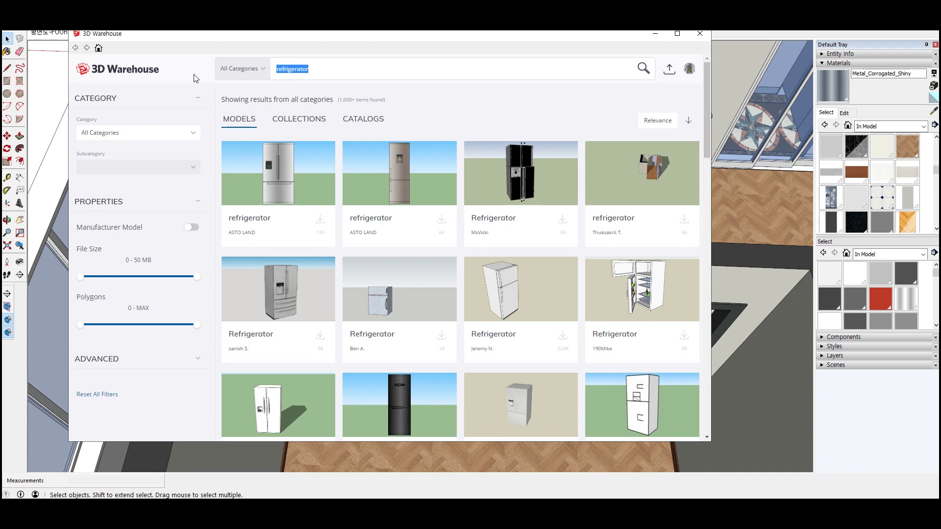
# Search 3D Warehouse for 'sink' and scroll through the results
pyautogui.write('sink')
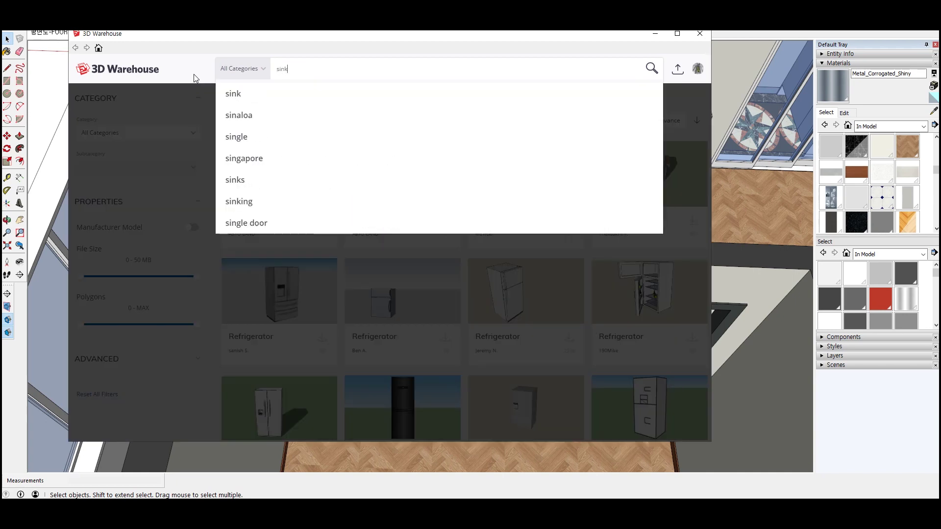
pyautogui.press('Return')
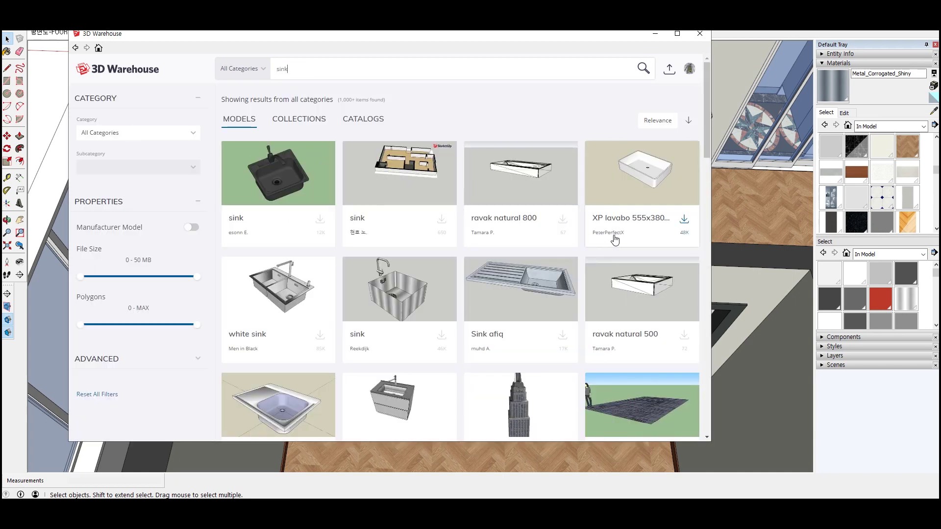
pyautogui.moveTo(521, 309)
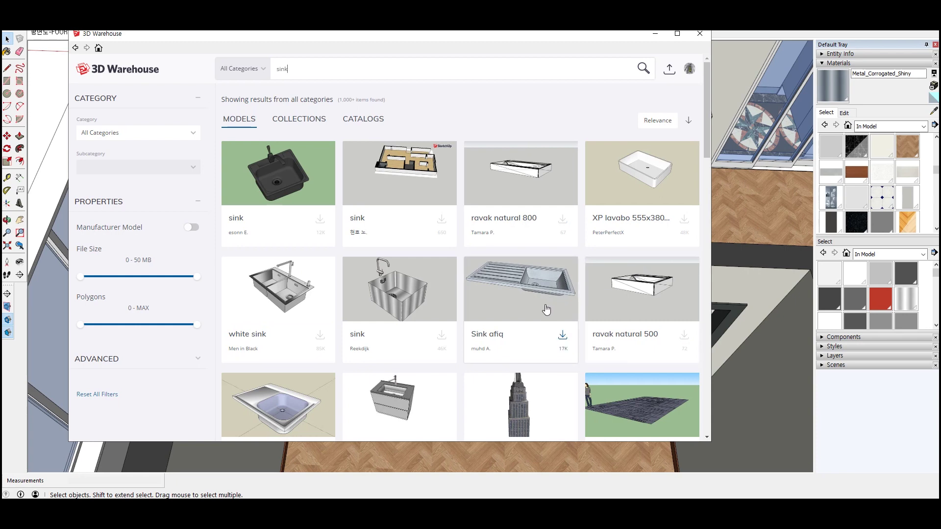
pyautogui.scroll(-6, 521, 291)
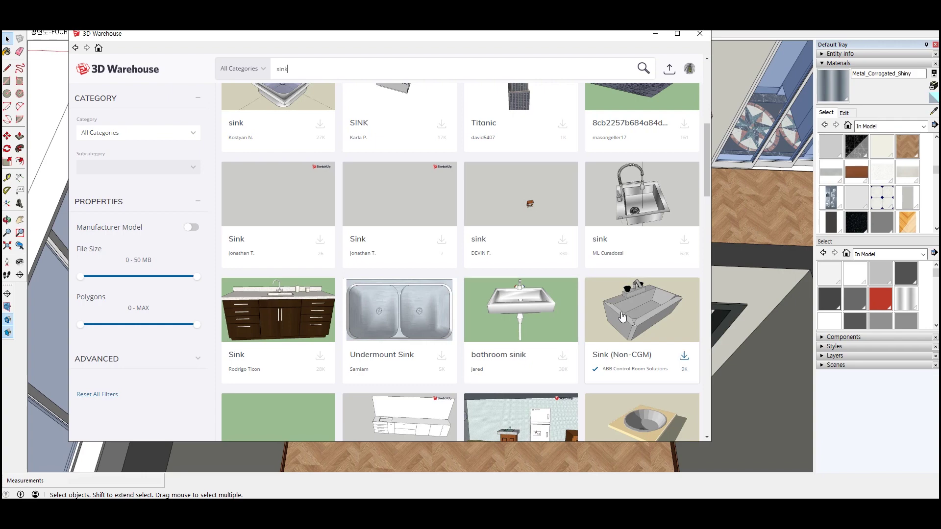
pyautogui.scroll(-3, 612, 302)
pyautogui.scroll(-6, 612, 302)
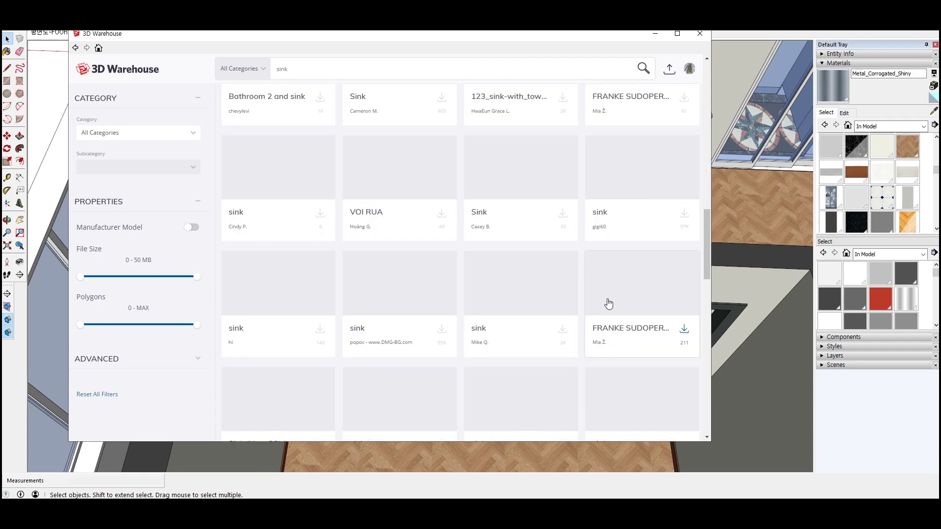
pyautogui.scroll(-3, 590, 316)
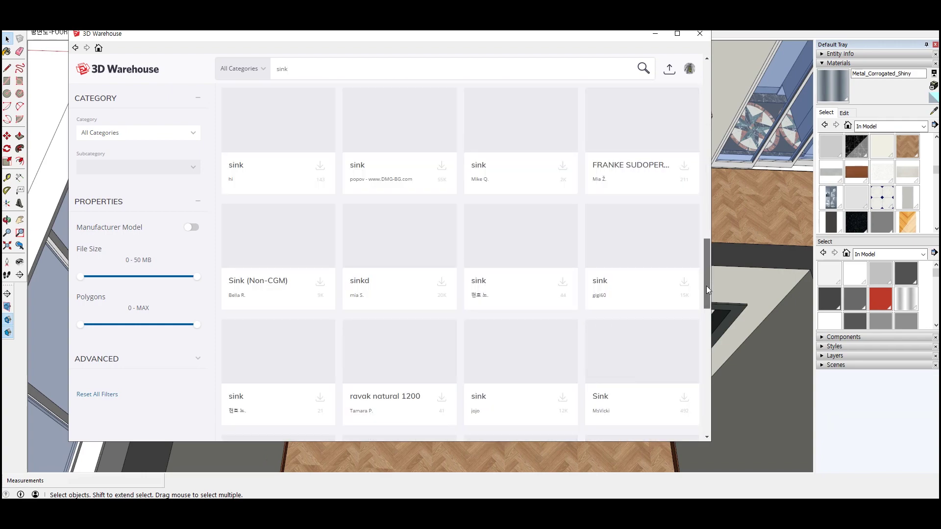
pyautogui.scroll(-6, 706, 278)
pyautogui.scroll(2, 711, 311)
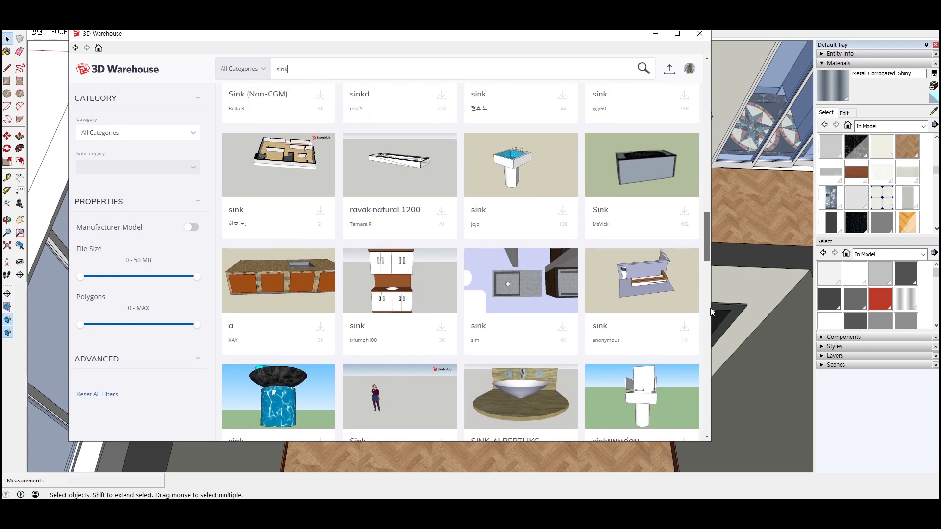
pyautogui.scroll(3, 711, 311)
pyautogui.moveTo(716, 294)
pyautogui.mouseDown()
pyautogui.moveTo(733, 207)
pyautogui.moveTo(711, 434)
pyautogui.mouseUp()
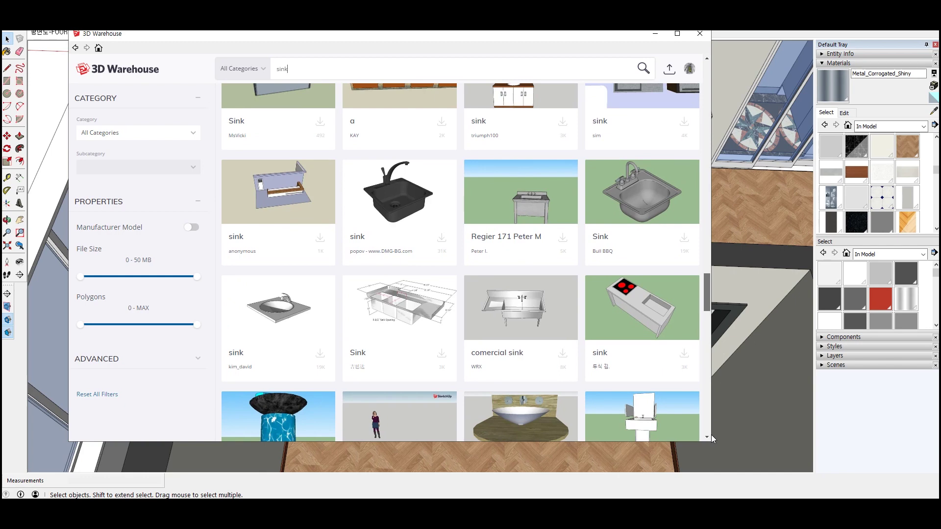
pyautogui.scroll(-5, 710, 325)
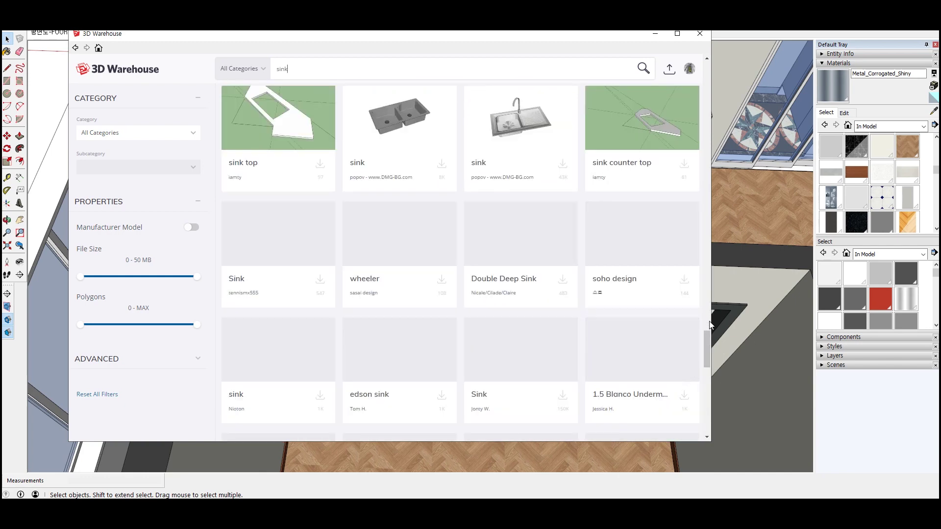
pyautogui.scroll(-2, 705, 355)
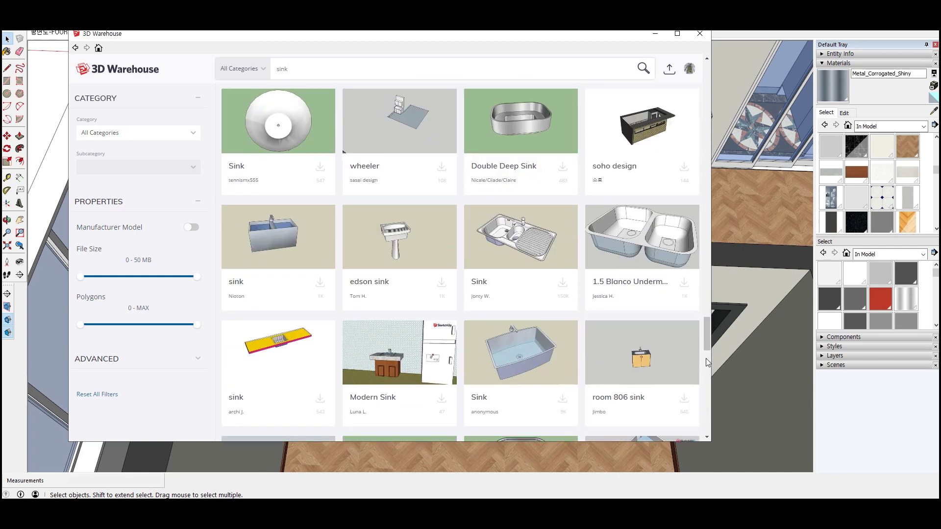
pyautogui.scroll(-6, 706, 362)
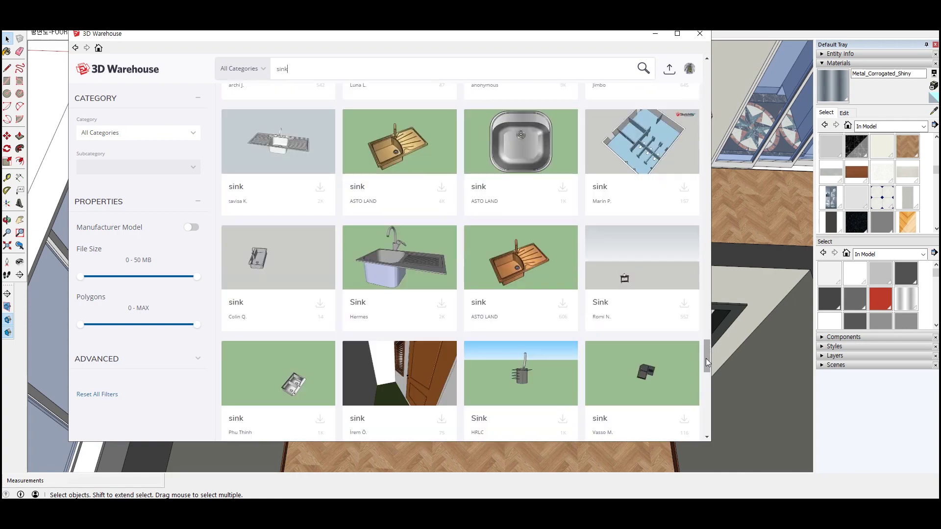
pyautogui.scroll(-3, 706, 362)
pyautogui.scroll(-3, 707, 361)
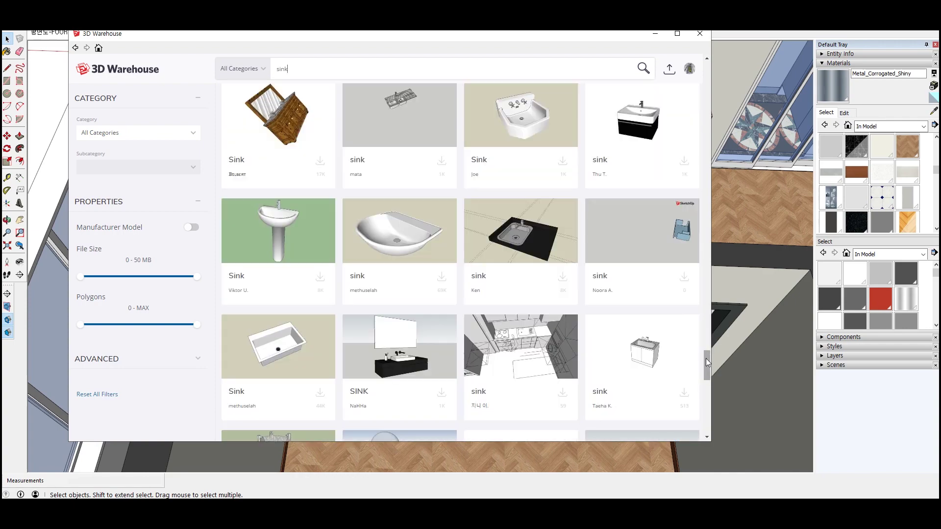
pyautogui.scroll(-3, 706, 361)
pyautogui.scroll(-3, 707, 362)
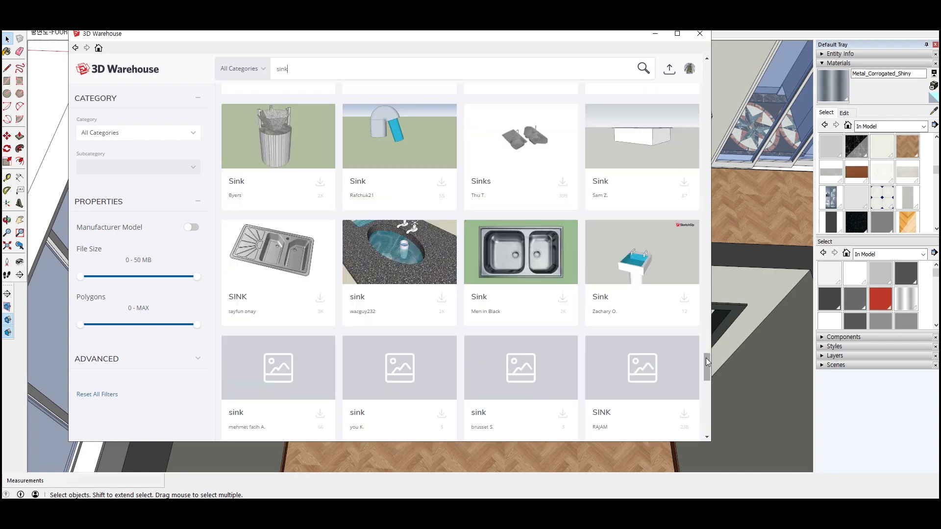
pyautogui.scroll(-6, 706, 362)
pyautogui.scroll(-3, 706, 355)
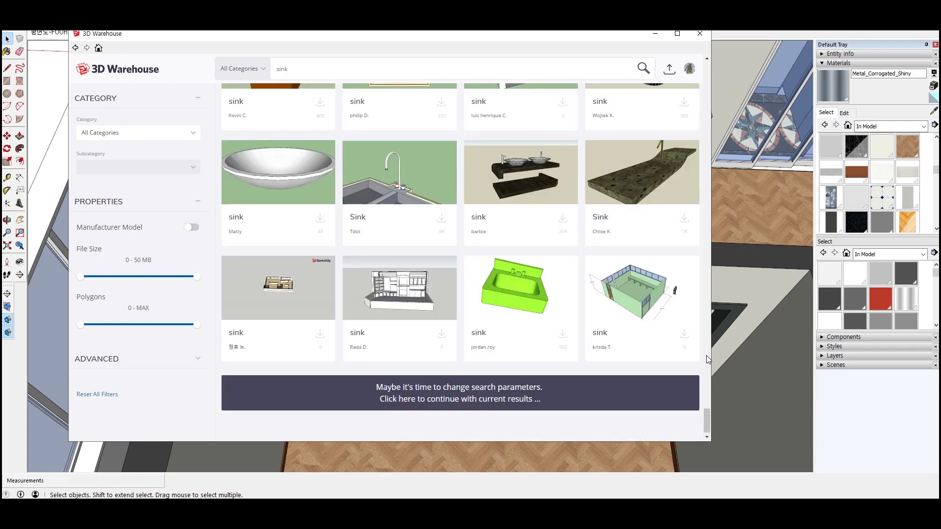
pyautogui.scroll(3, 707, 355)
pyautogui.scroll(3, 707, 355)
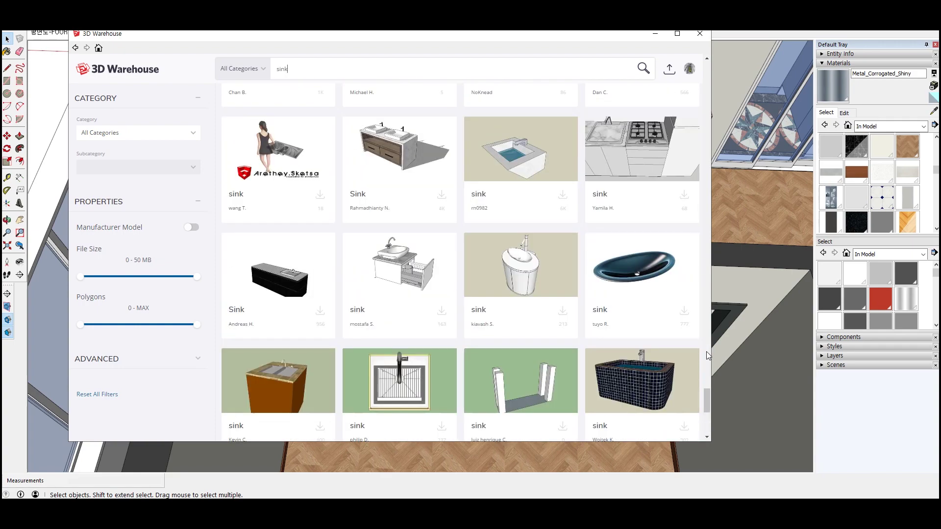
pyautogui.scroll(3, 707, 355)
pyautogui.scroll(3, 707, 354)
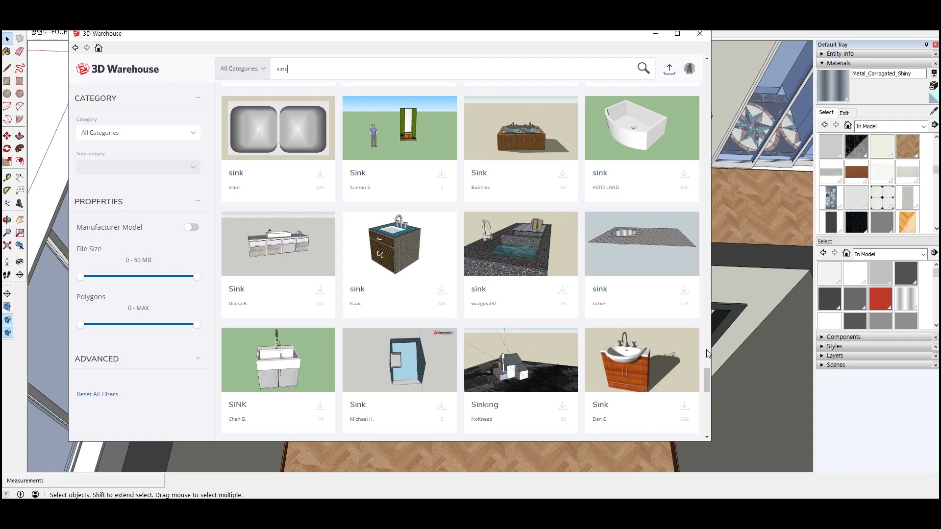
pyautogui.scroll(3, 707, 354)
pyautogui.scroll(3, 707, 348)
pyautogui.scroll(3, 707, 349)
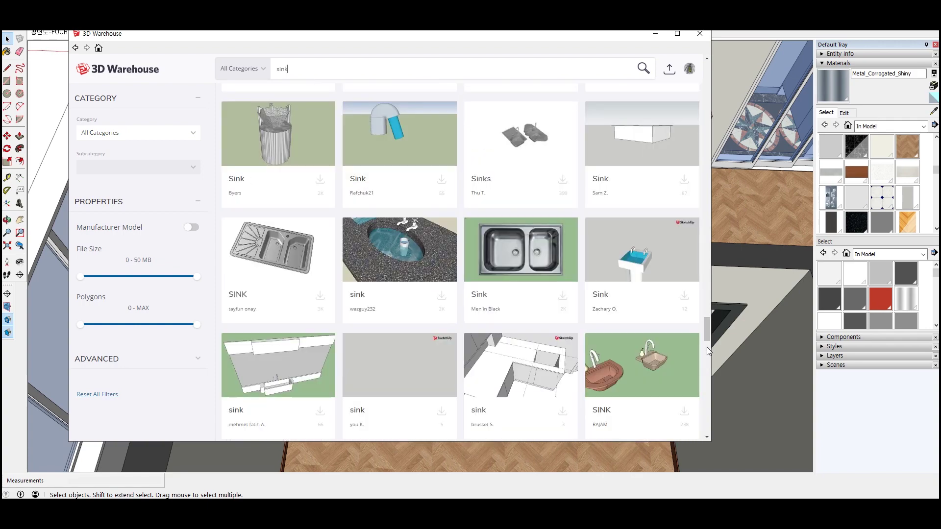
pyautogui.scroll(-3, 708, 347)
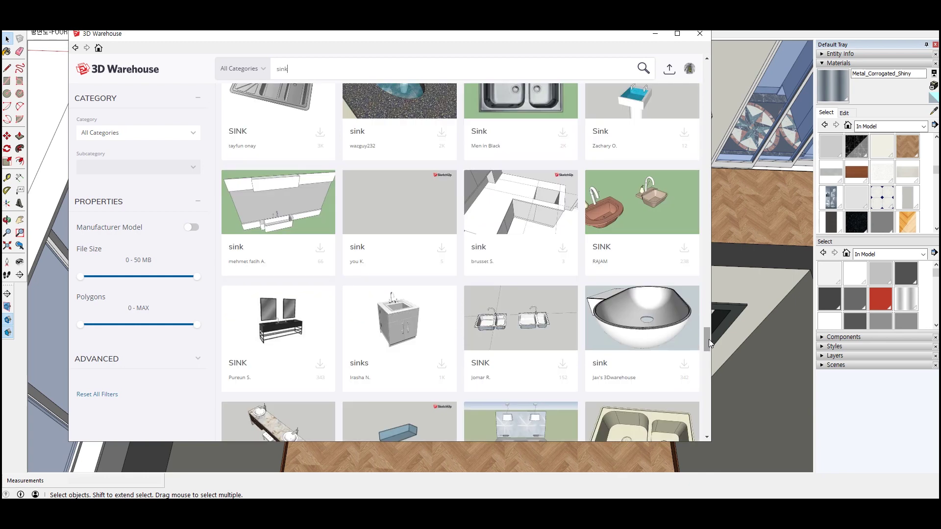
pyautogui.scroll(3, 708, 340)
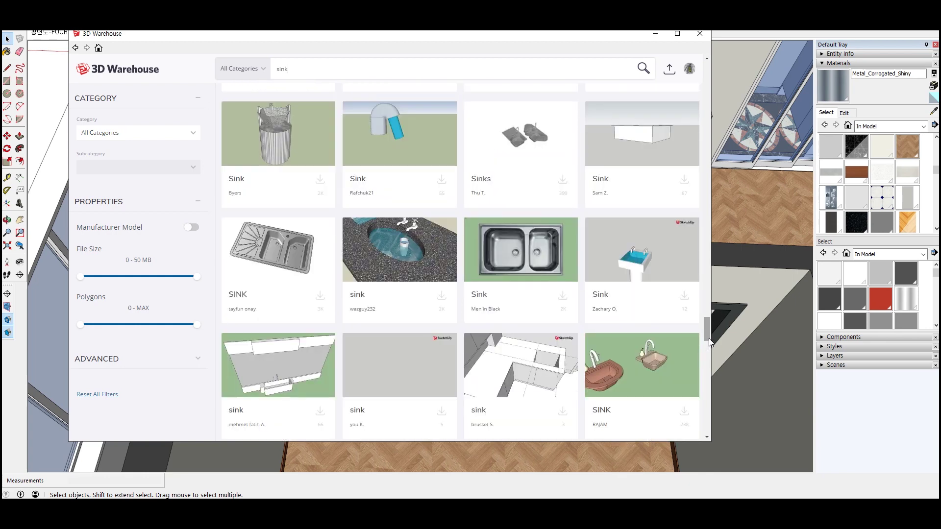
pyautogui.scroll(3, 709, 338)
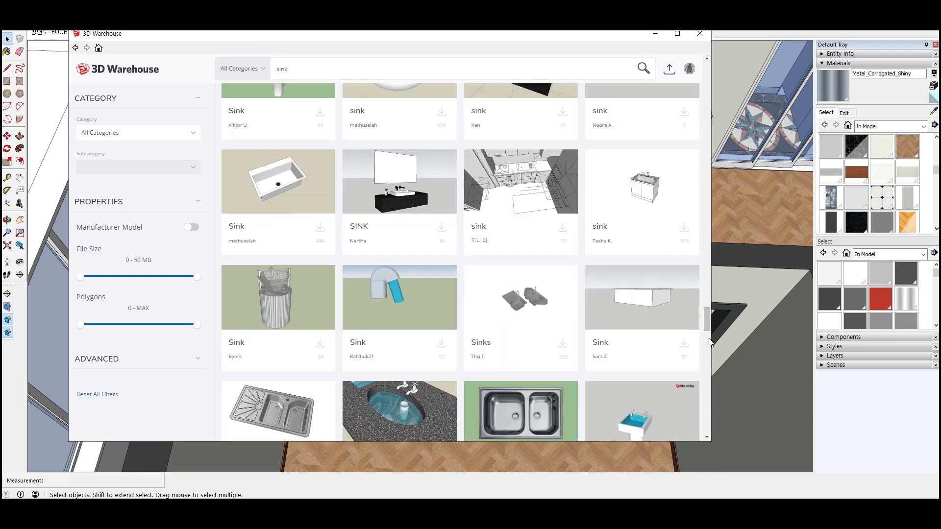
pyautogui.scroll(3, 710, 341)
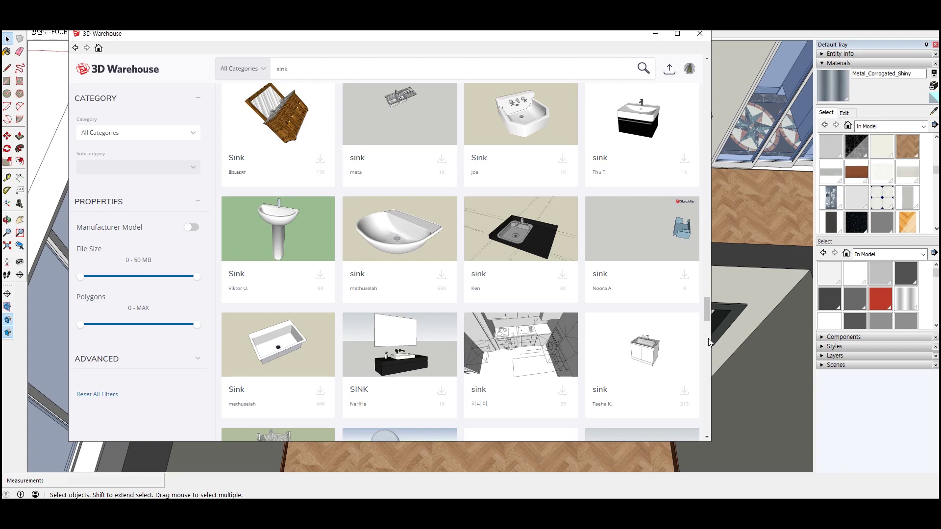
pyautogui.scroll(1, 513, 230)
# Preview the sink on a black countertop, then keep browsing the sink results
pyautogui.click(514, 231)
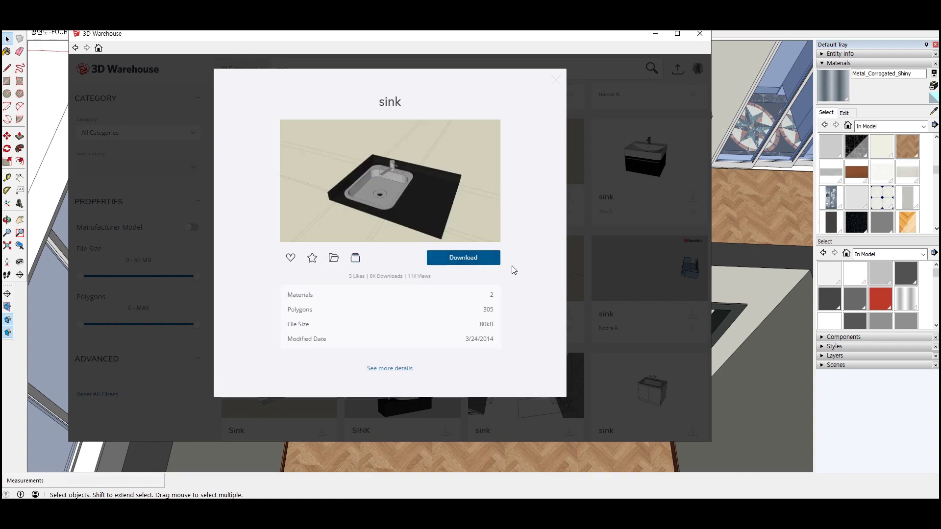
pyautogui.click(556, 79)
pyautogui.scroll(2, 403, 289)
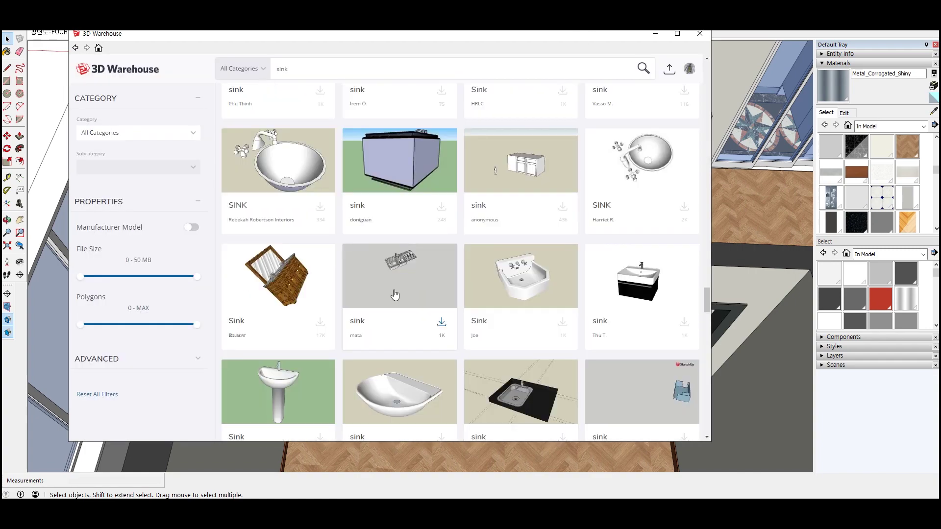
pyautogui.scroll(3, 395, 294)
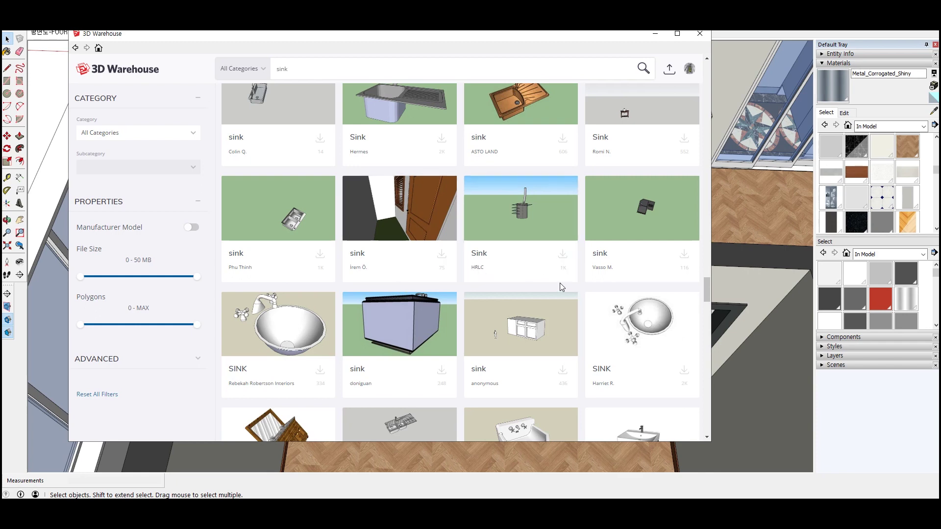
pyautogui.scroll(3, 560, 284)
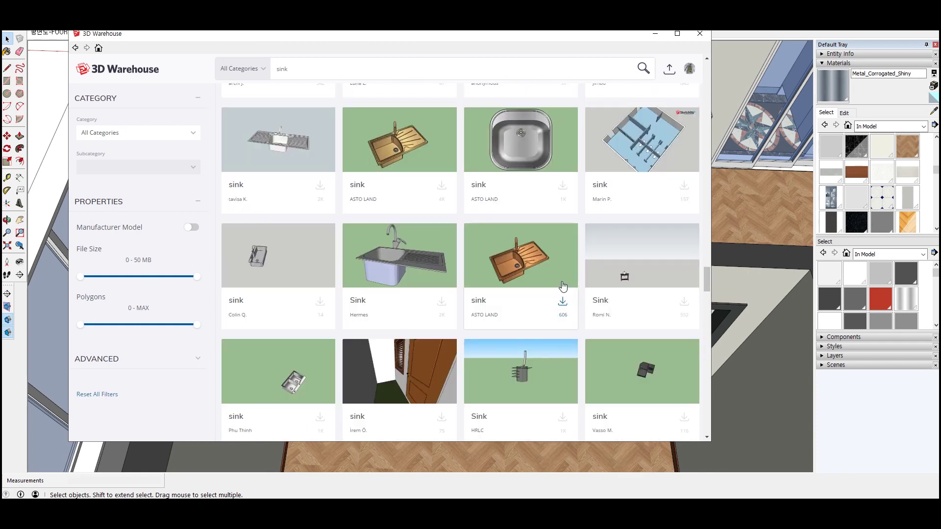
pyautogui.scroll(6, 562, 286)
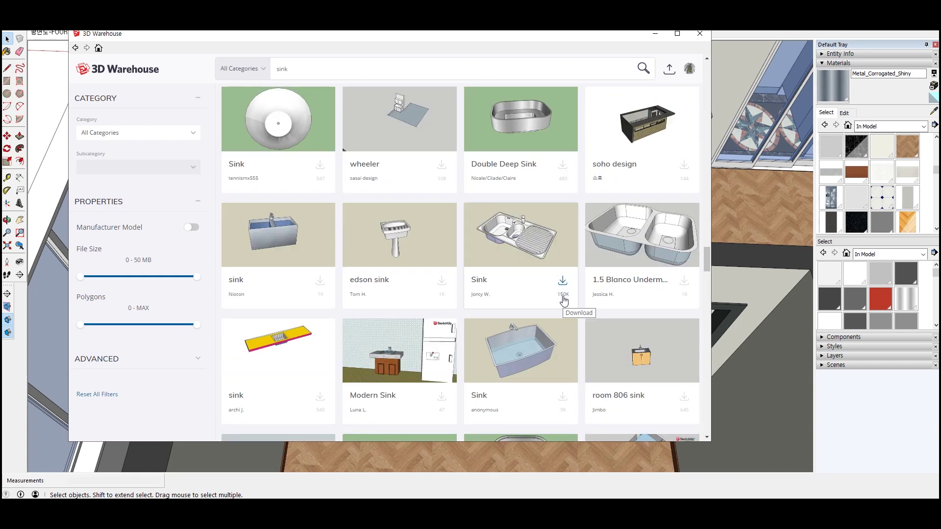
pyautogui.scroll(3, 564, 300)
pyautogui.scroll(3, 565, 300)
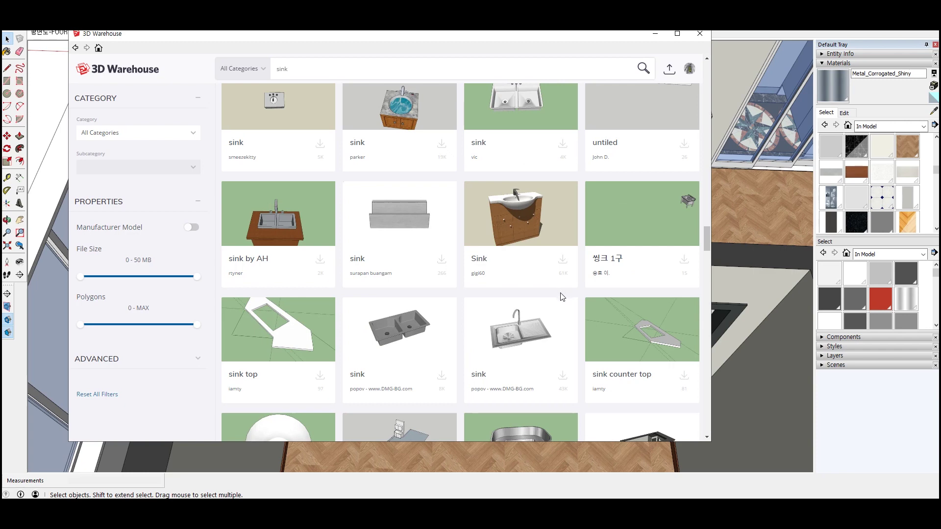
pyautogui.scroll(3, 563, 297)
pyautogui.scroll(3, 565, 297)
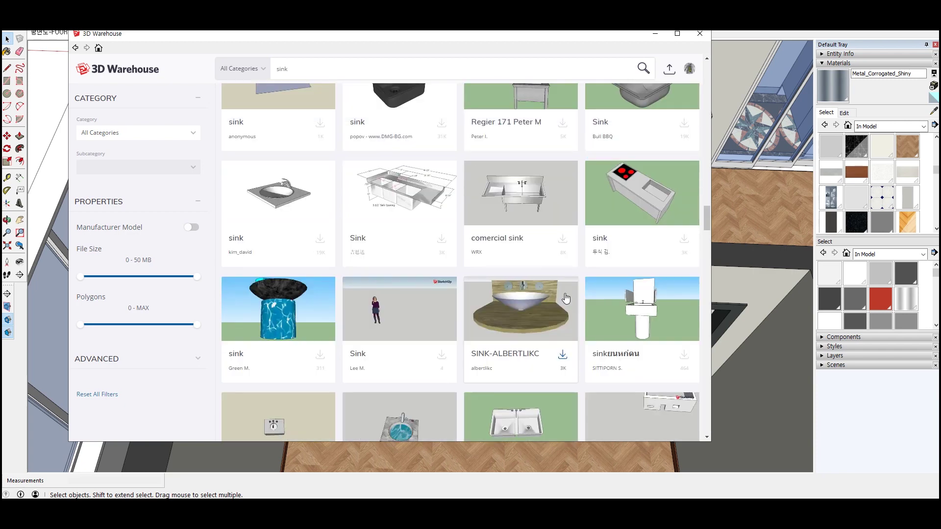
pyautogui.scroll(3, 566, 298)
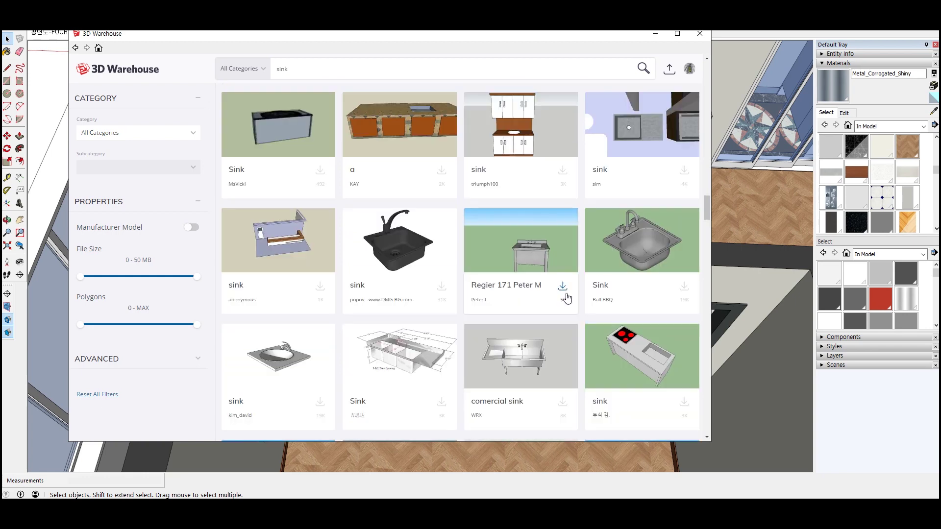
pyautogui.scroll(3, 567, 297)
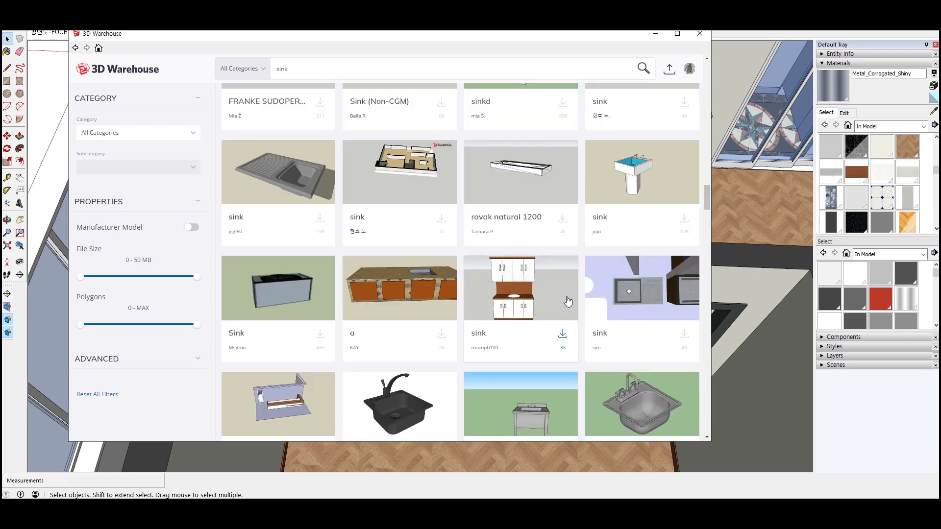
pyautogui.scroll(3, 568, 301)
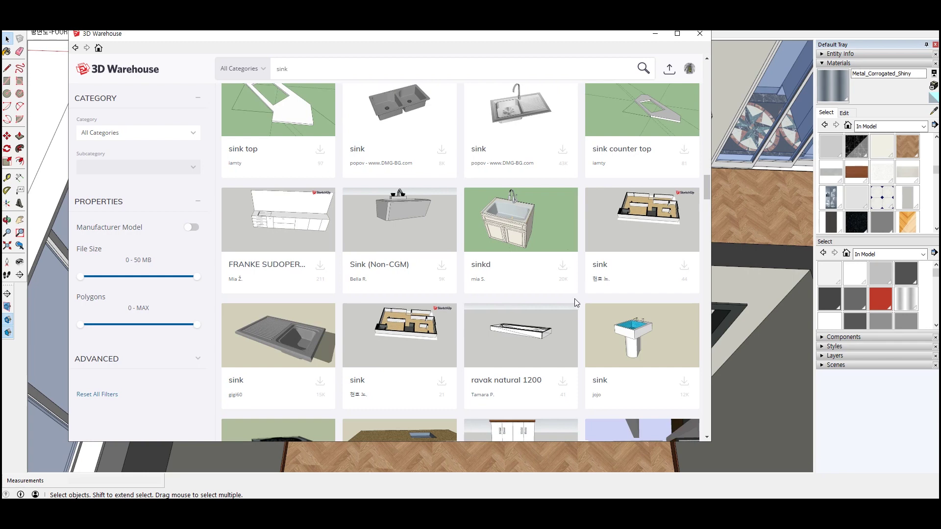
pyautogui.scroll(3, 571, 296)
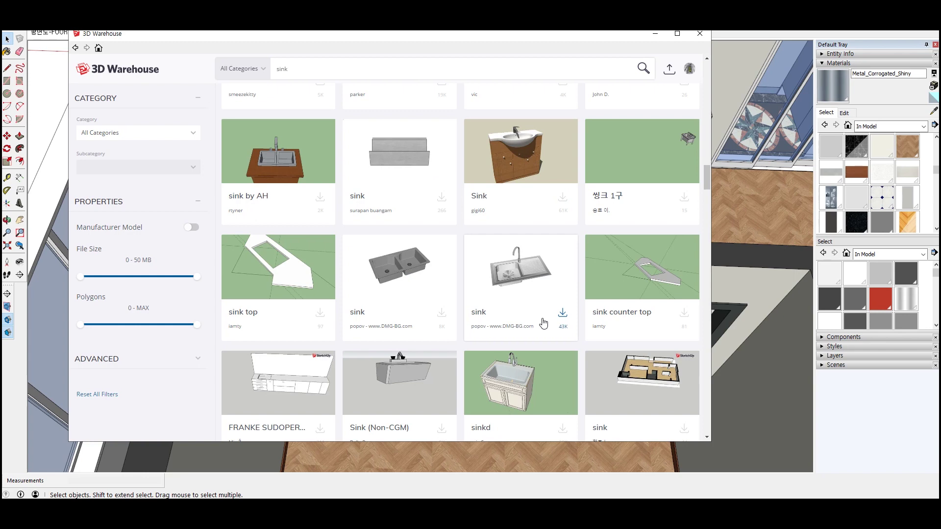
pyautogui.scroll(3, 518, 294)
pyautogui.scroll(3, 518, 294)
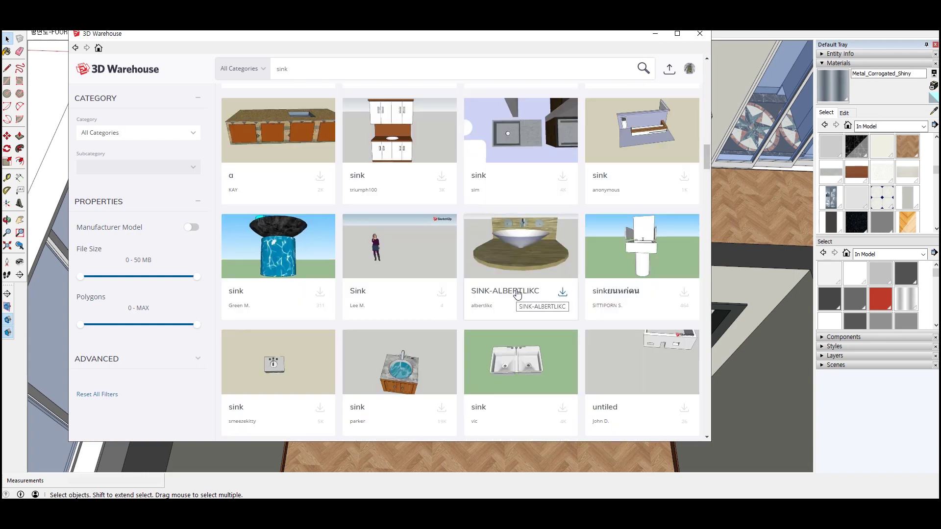
pyautogui.scroll(3, 523, 284)
pyautogui.scroll(3, 524, 286)
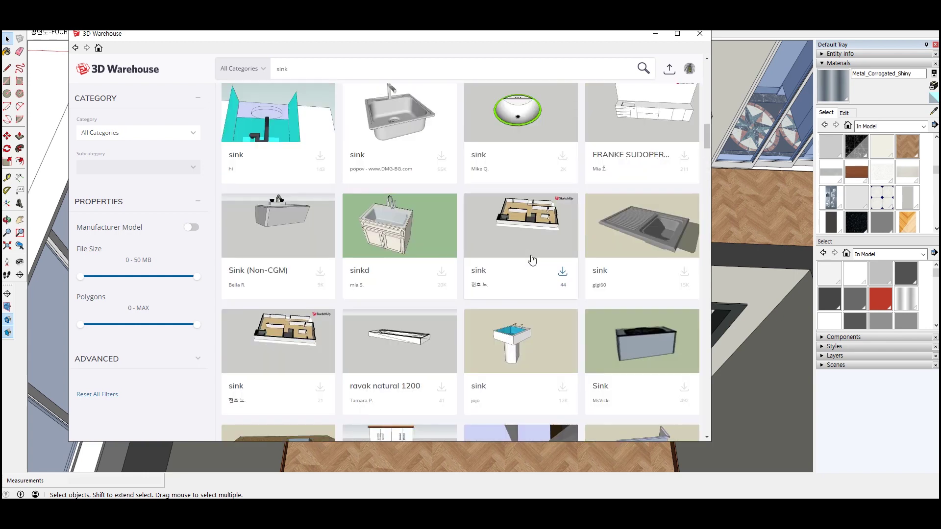
pyautogui.scroll(3, 529, 262)
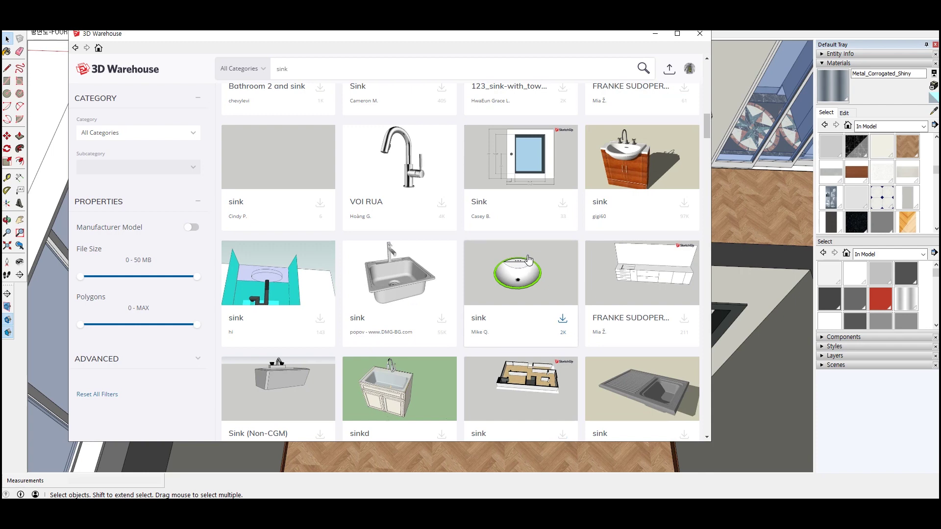
pyautogui.scroll(6, 528, 259)
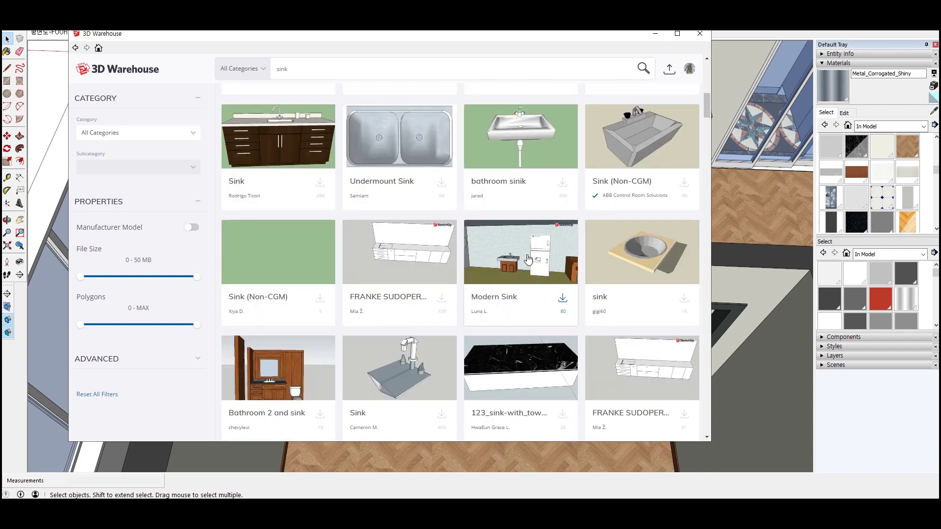
pyautogui.scroll(3, 528, 260)
pyautogui.scroll(3, 529, 259)
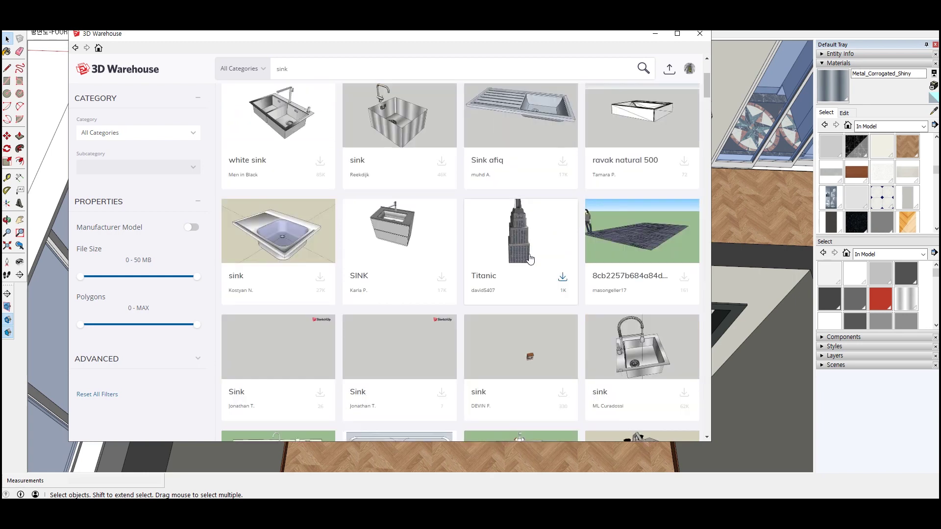
pyautogui.scroll(3, 530, 258)
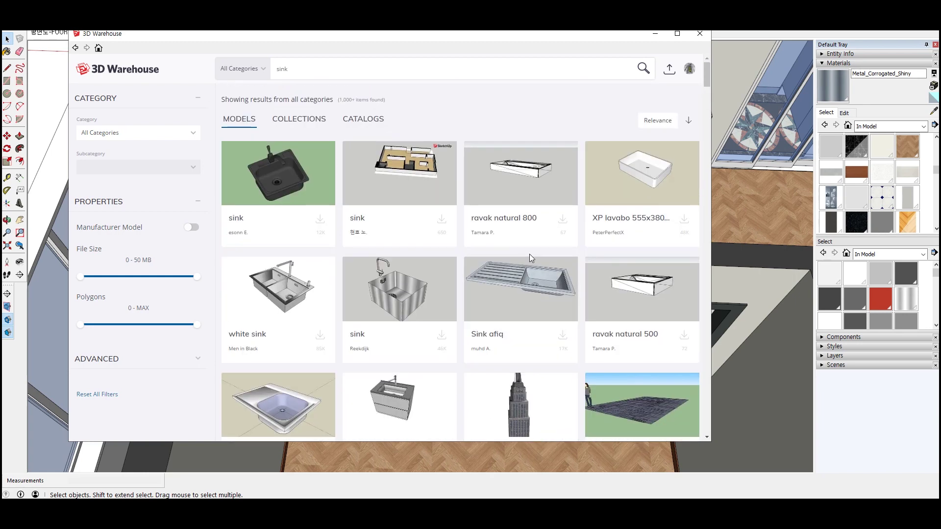
pyautogui.scroll(-5, 529, 254)
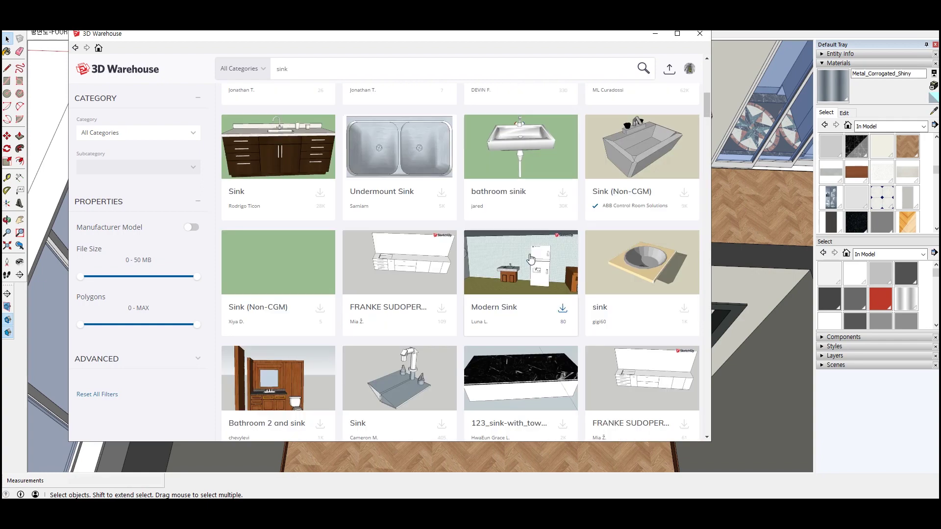
pyautogui.scroll(-2, 530, 258)
pyautogui.scroll(-1, 530, 258)
pyautogui.scroll(-3, 530, 258)
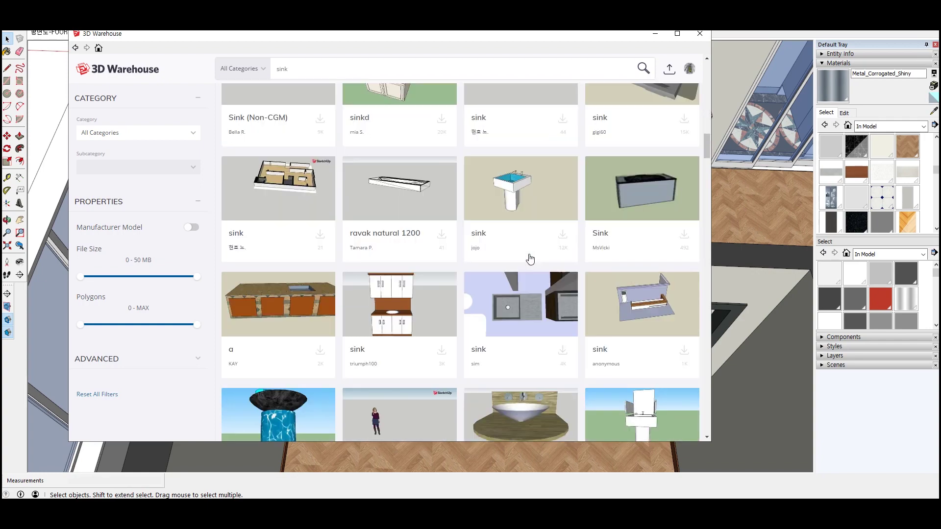
pyautogui.scroll(-3, 529, 256)
pyautogui.scroll(-3, 529, 256)
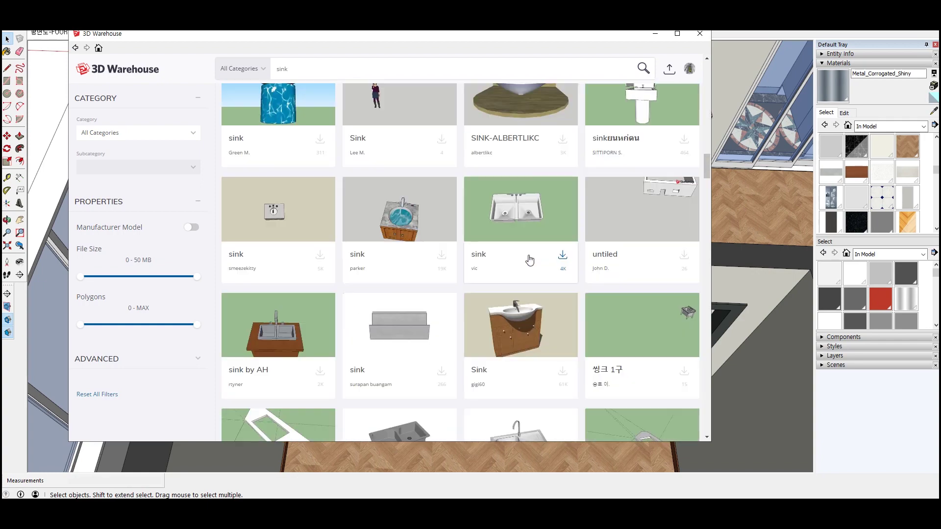
pyautogui.scroll(-3, 540, 293)
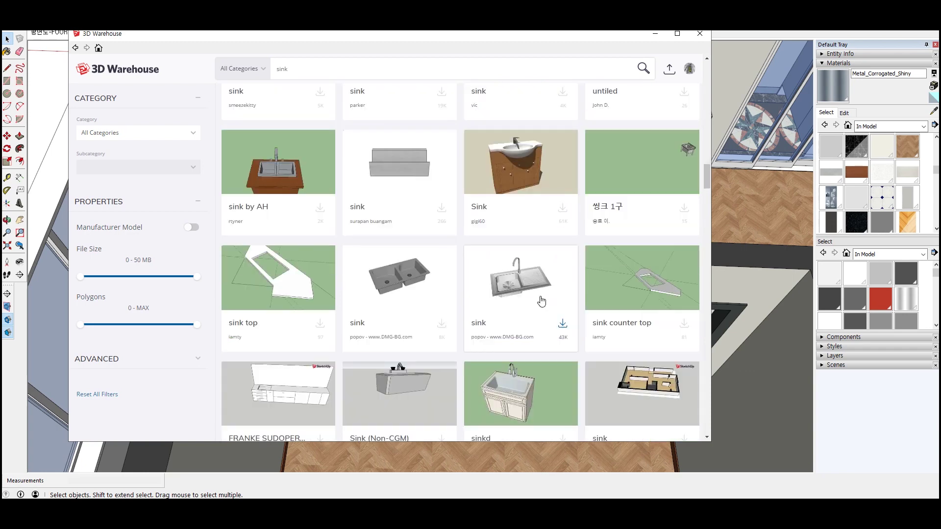
pyautogui.scroll(-3, 544, 299)
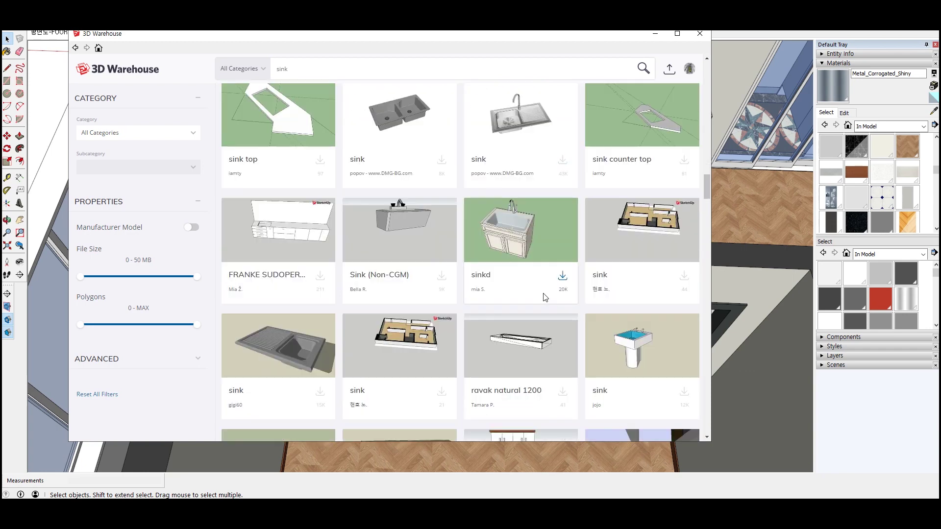
pyautogui.scroll(-3, 545, 297)
pyautogui.scroll(-5, 559, 280)
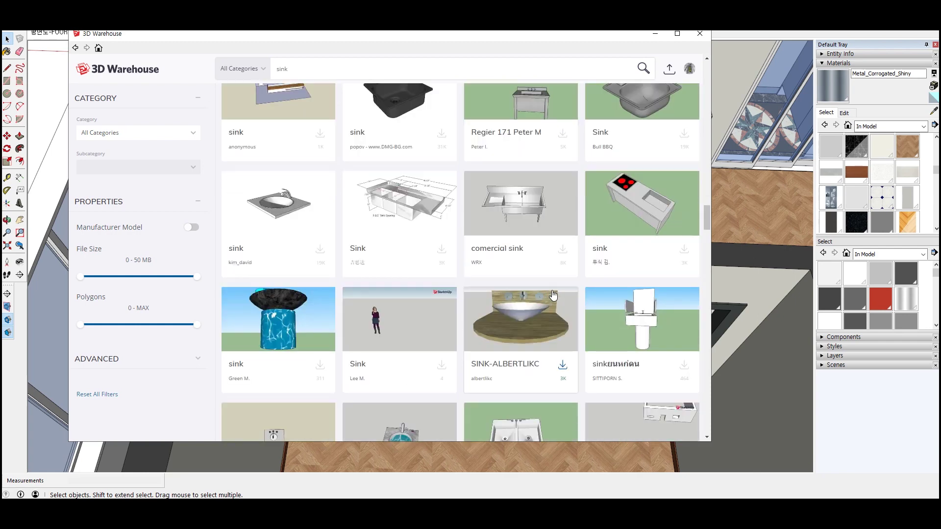
pyautogui.scroll(-3, 451, 233)
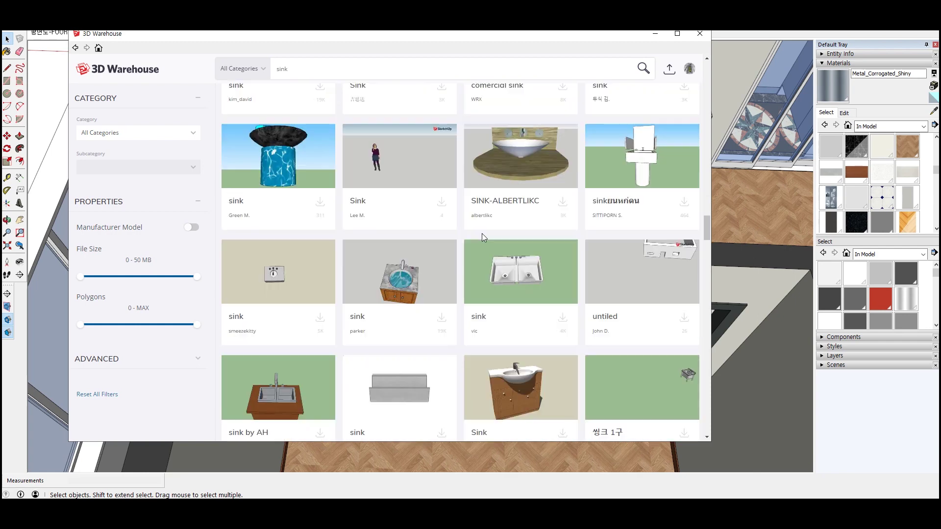
pyautogui.scroll(-3, 652, 255)
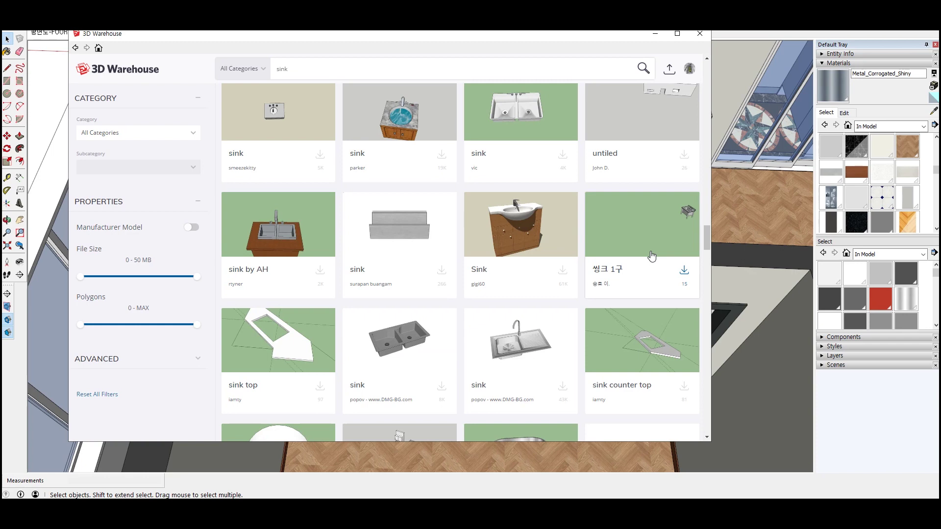
pyautogui.scroll(-3, 652, 255)
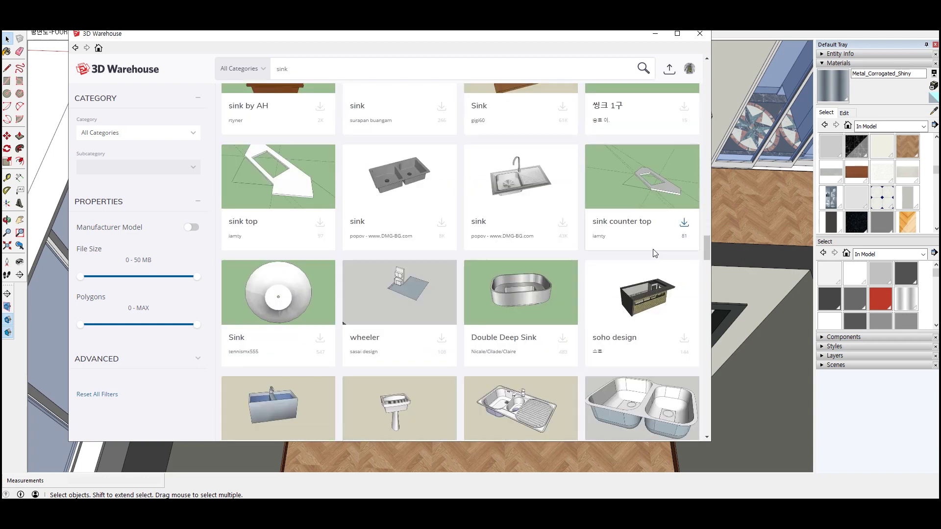
pyautogui.scroll(-5, 654, 252)
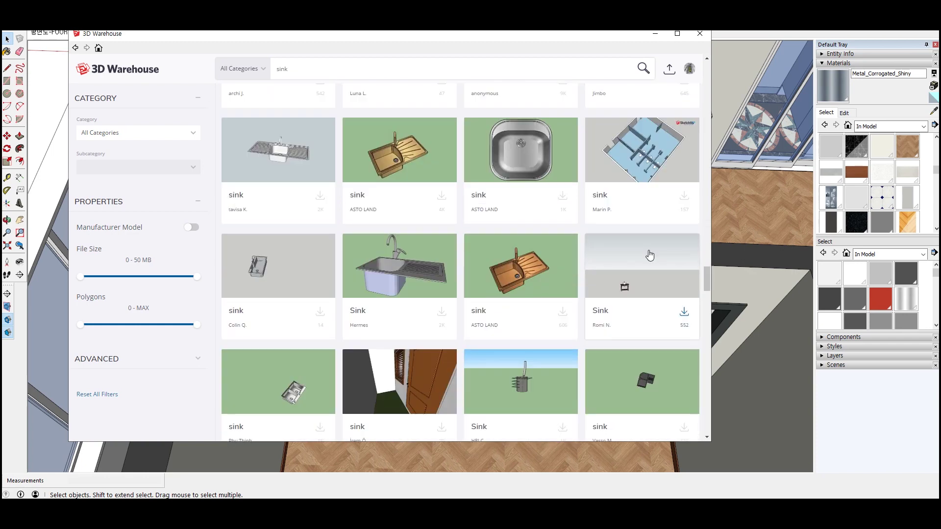
pyautogui.scroll(-3, 651, 257)
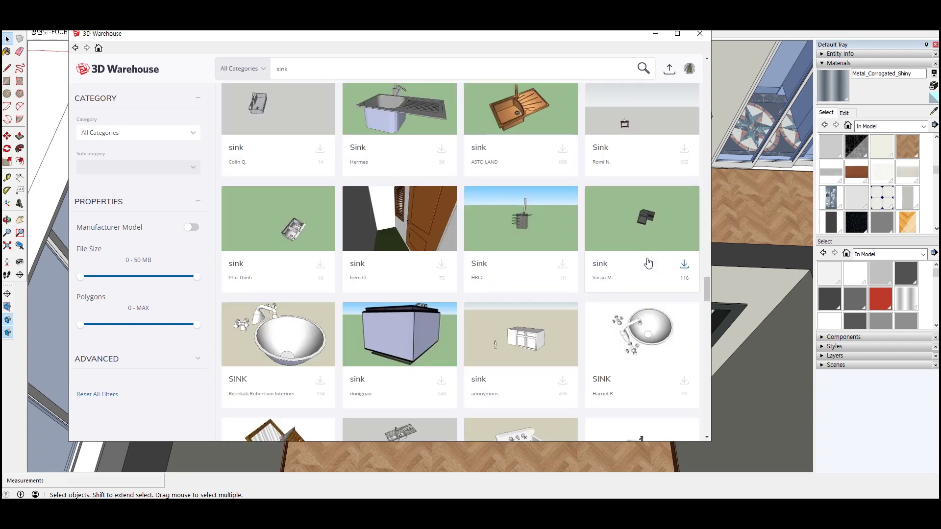
pyautogui.scroll(-6, 544, 261)
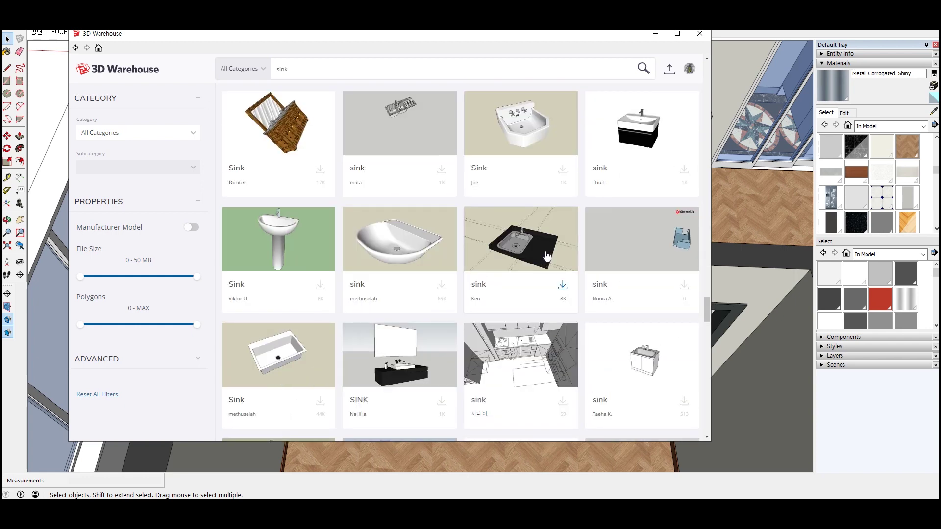
# Download the chosen sink model from 3D Warehouse and load it into the current model
pyautogui.click(515, 344)
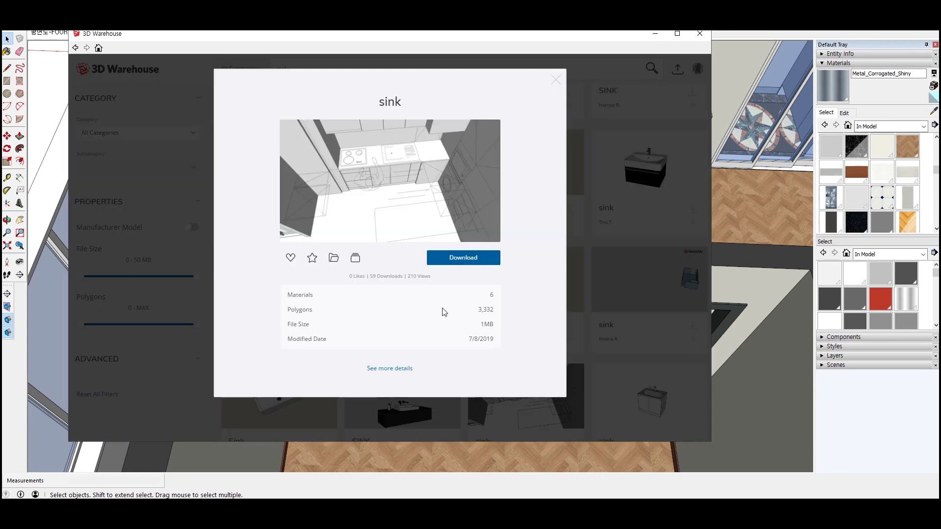
pyautogui.click(472, 264)
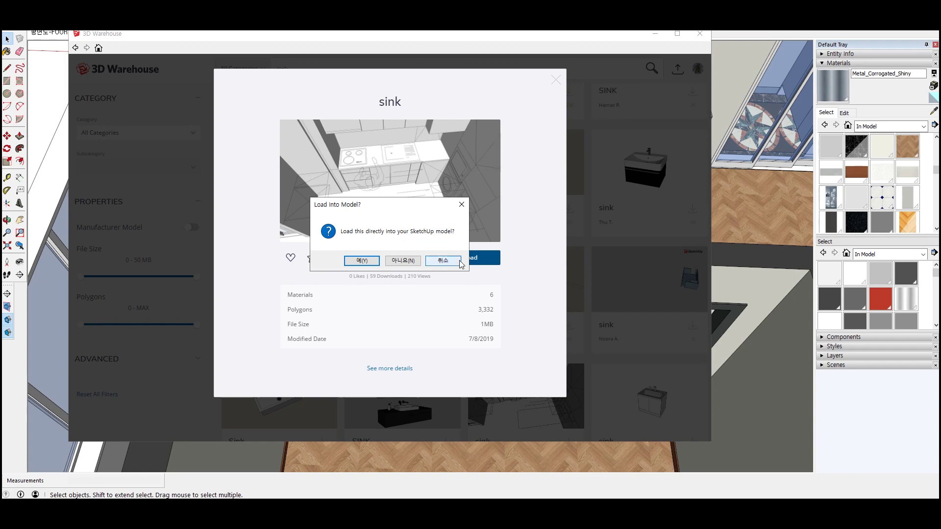
pyautogui.click(361, 260)
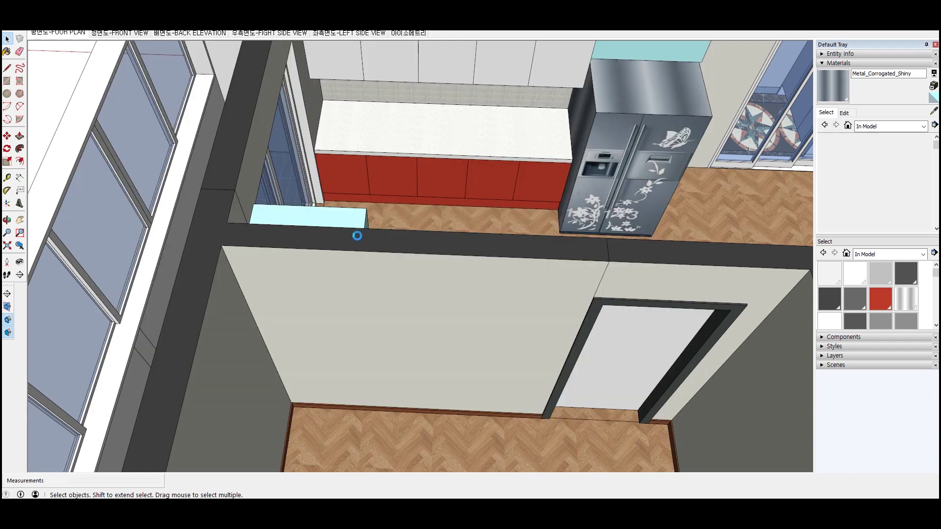
pyautogui.scroll(-2, 360, 247)
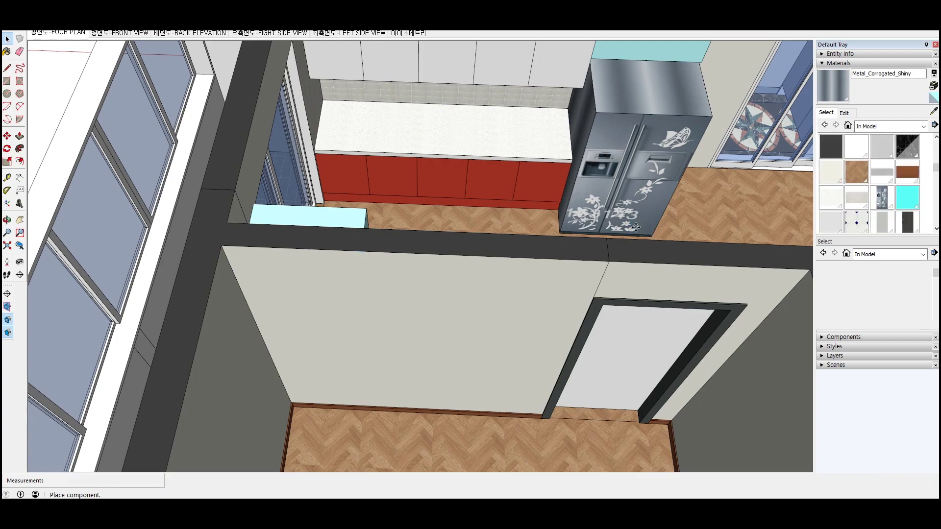
pyautogui.scroll(-3, 665, 204)
pyautogui.scroll(-3, 665, 204)
pyautogui.scroll(-2, 665, 204)
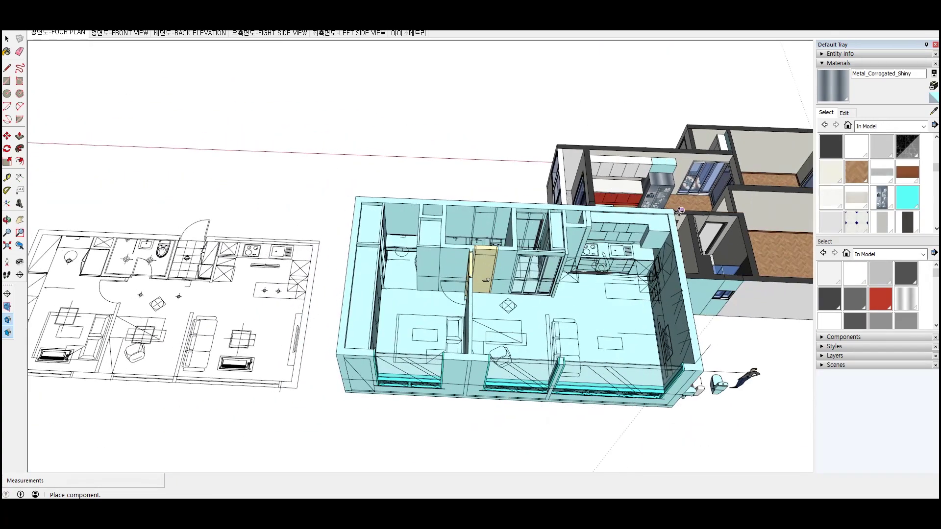
# Place the loaded model in the scene and deselect it
pyautogui.scroll(-2, 676, 211)
pyautogui.click(402, 173)
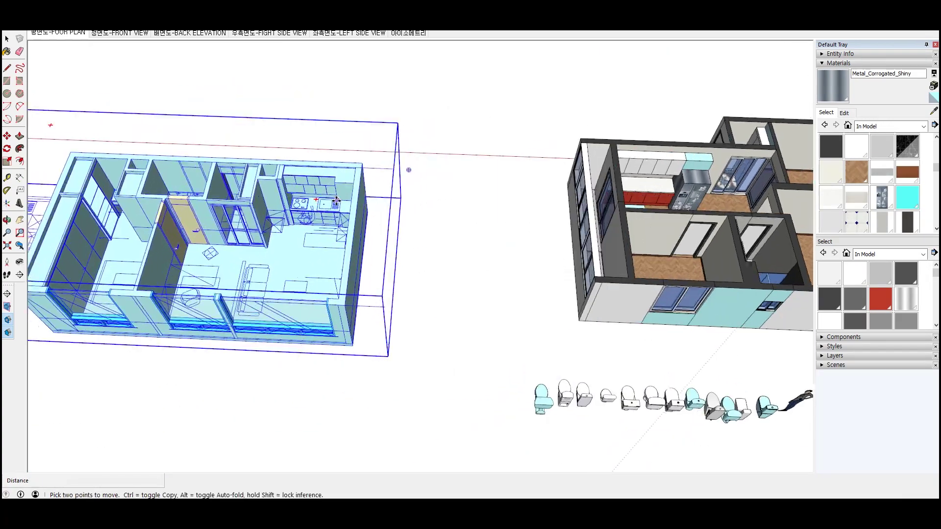
pyautogui.scroll(3, 410, 206)
pyautogui.scroll(3, 440, 212)
pyautogui.scroll(2, 440, 213)
pyautogui.press('space')
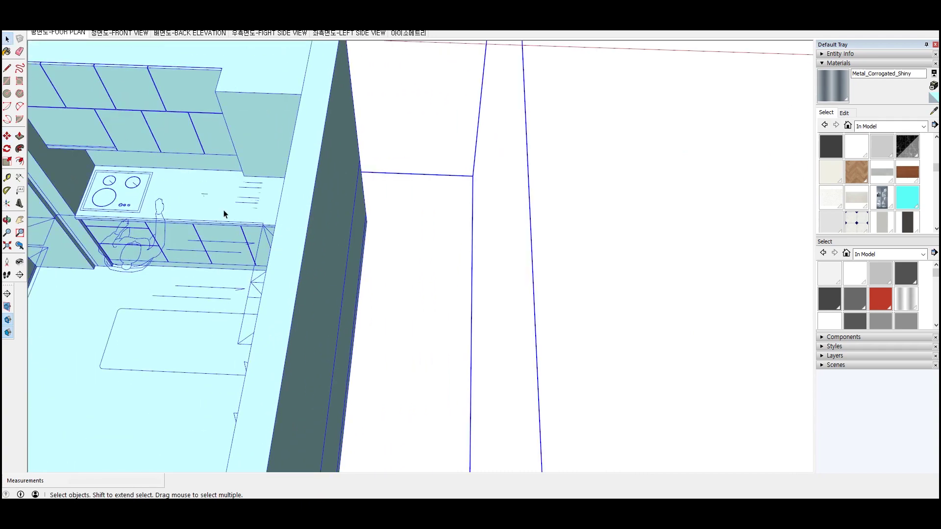
pyautogui.scroll(-2, 410, 212)
pyautogui.scroll(-3, 436, 212)
pyautogui.scroll(-2, 447, 212)
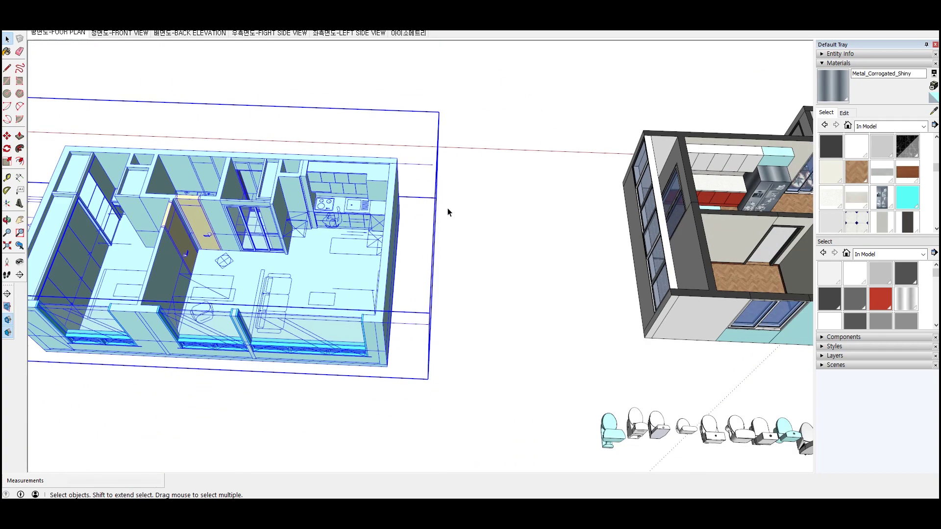
pyautogui.click(436, 228)
# Orbit around the cyan plan to a low view of the kitchen and doors
pyautogui.scroll(2, 216, 227)
pyautogui.scroll(2, 222, 230)
pyautogui.scroll(3, 307, 248)
pyautogui.moveTo(368, 238)
pyautogui.mouseDown(button='middle')
pyautogui.moveTo(442, 260)
pyautogui.moveTo(601, 277)
pyautogui.mouseUp(button='middle')
pyautogui.scroll(-2, 601, 277)
pyautogui.moveTo(325, 248)
pyautogui.mouseDown(button='middle')
pyautogui.moveTo(81, 145)
pyautogui.moveTo(273, 216)
pyautogui.moveTo(122, 78)
pyautogui.moveTo(397, 72)
pyautogui.moveTo(357, 266)
pyautogui.mouseUp(button='middle')
pyautogui.scroll(-2, 358, 267)
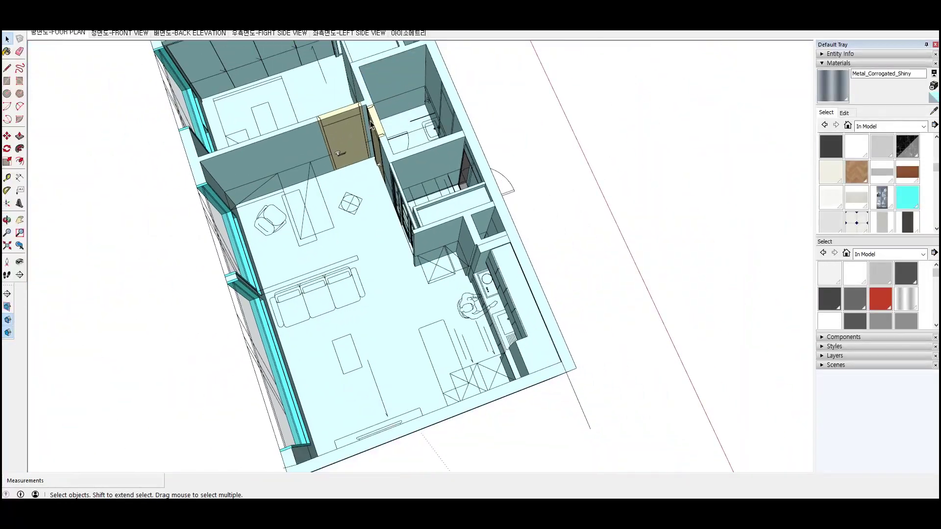
# View both apartments from an oblique angle, then switch to the top-down floor-plan scene
pyautogui.scroll(-1, 410, 229)
pyautogui.scroll(-2, 424, 221)
pyautogui.scroll(-2, 395, 123)
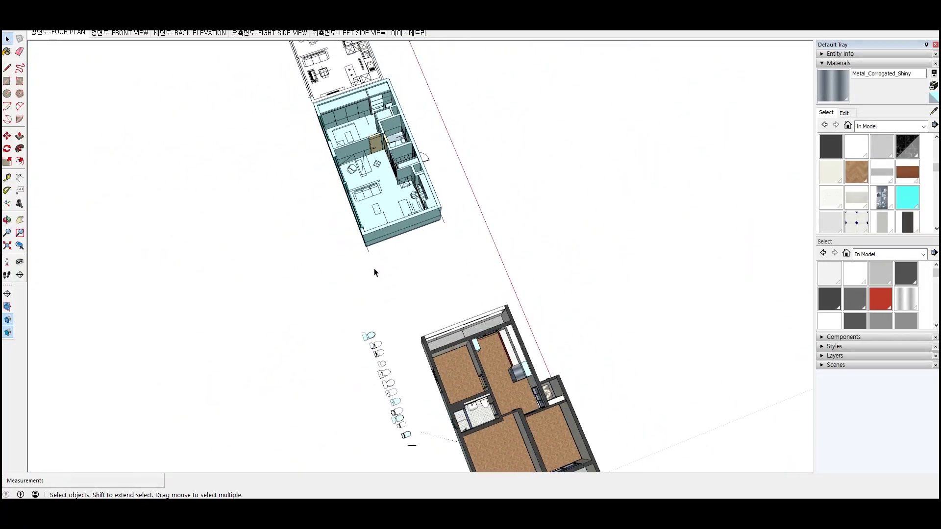
pyautogui.moveTo(361, 275)
pyautogui.mouseDown(button='middle')
pyautogui.moveTo(603, 210)
pyautogui.moveTo(538, 289)
pyautogui.mouseUp(button='middle')
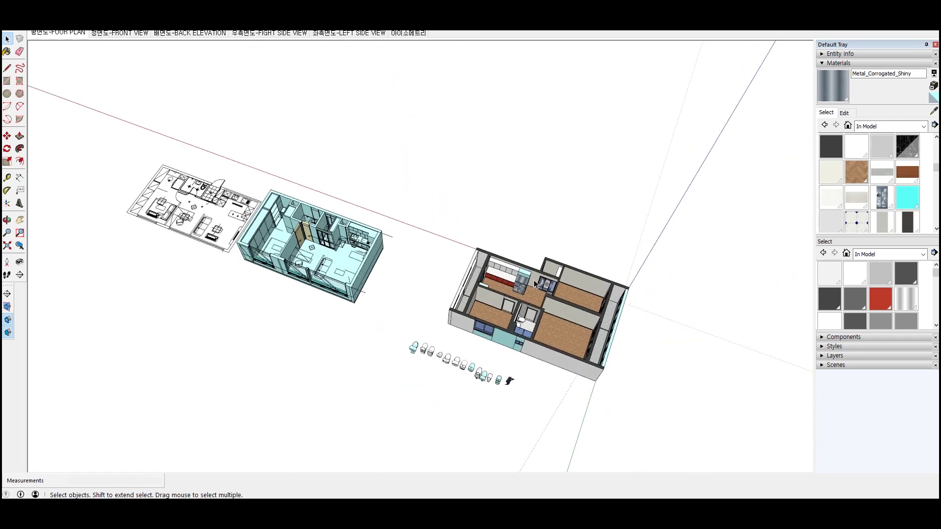
pyautogui.scroll(2, 538, 289)
pyautogui.scroll(2, 504, 265)
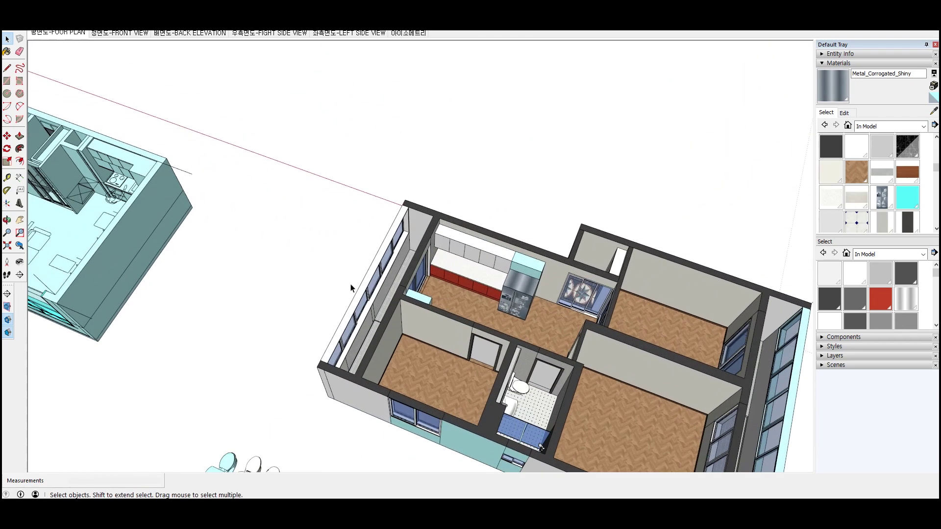
pyautogui.scroll(1, 346, 290)
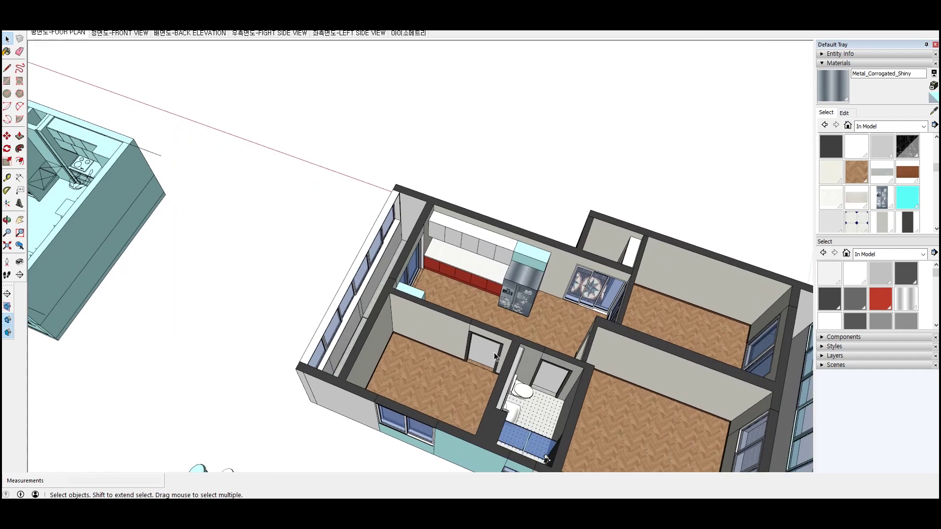
pyautogui.scroll(1, 346, 290)
pyautogui.click(67, 33)
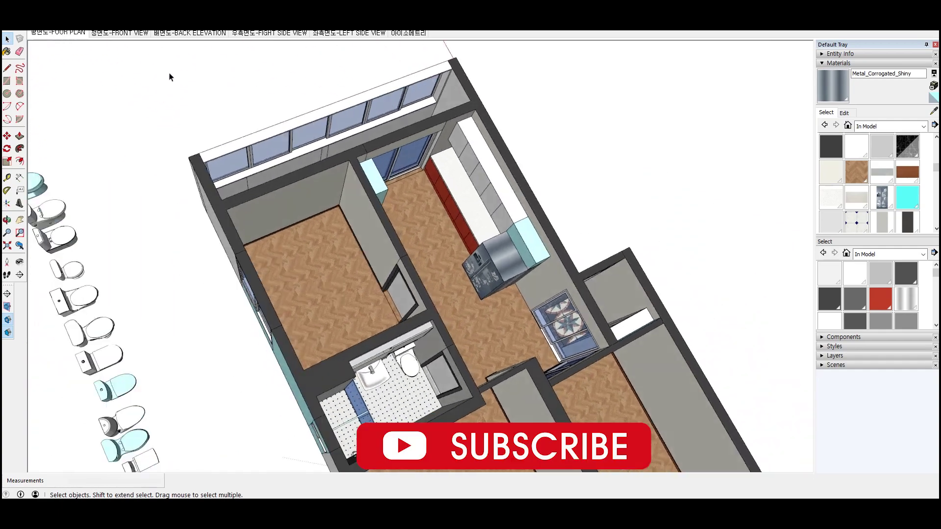